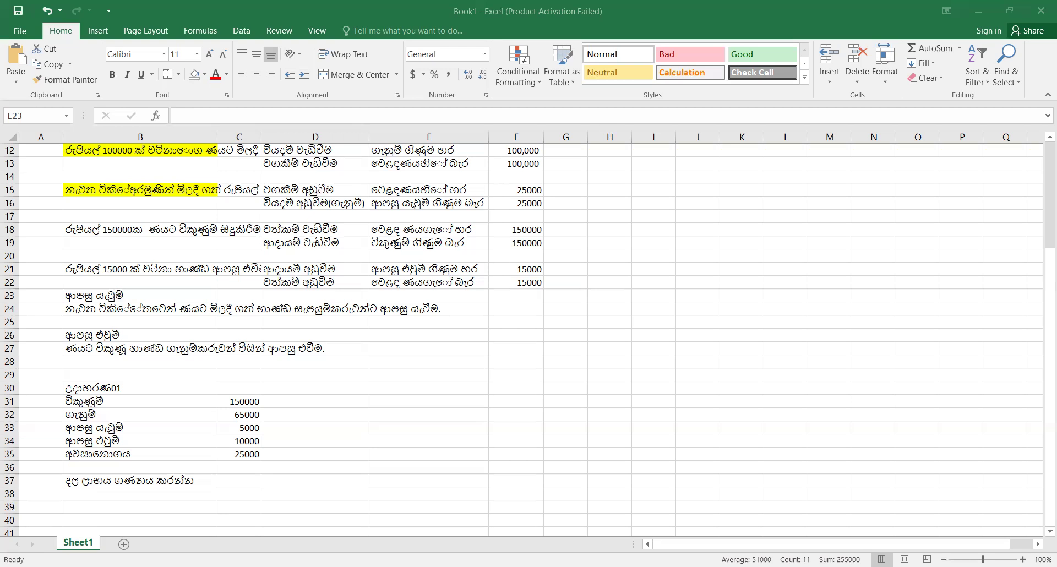
# Enter the first student's name in E31 beside the Example 01 data and the answer 55000 in F31
pyautogui.moveTo(83, 401); pyautogui.dragTo(242, 480)
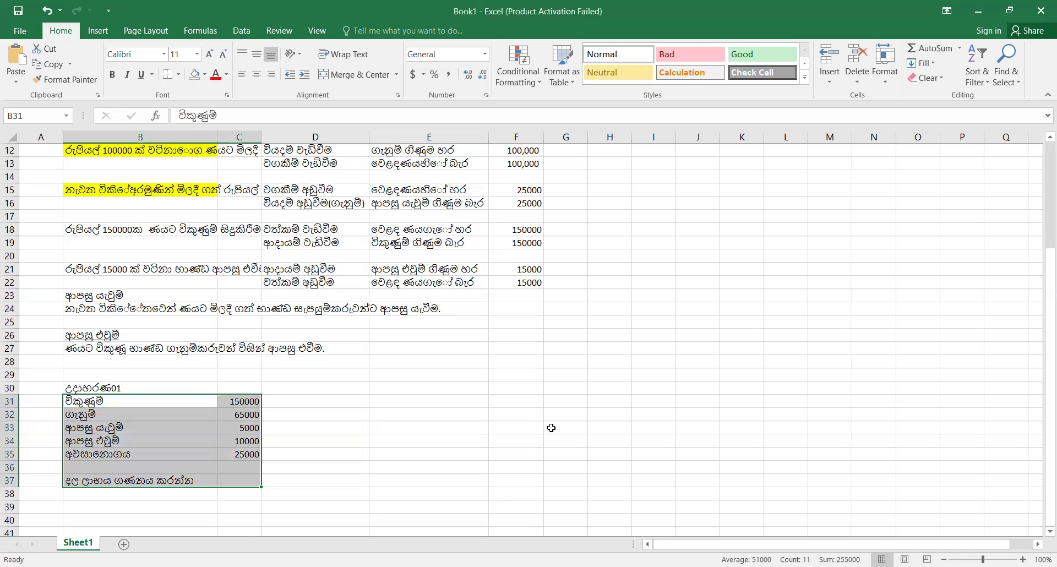
pyautogui.click(425, 405)
pyautogui.write('සෙතුම්')
pyautogui.press('Tab')
pyautogui.write('55000')
pyautogui.press('Return')
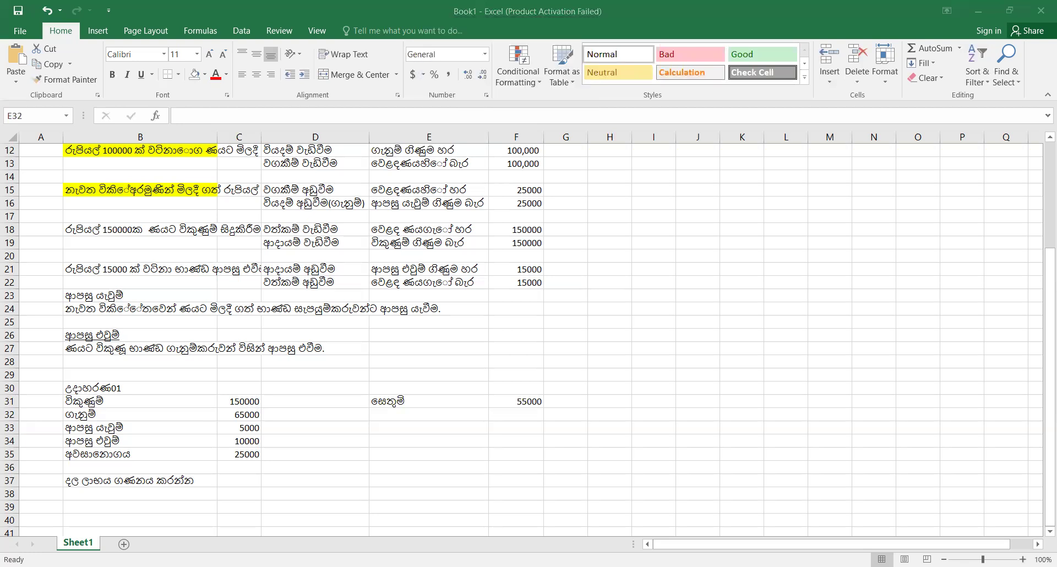
pyautogui.click(439, 543)
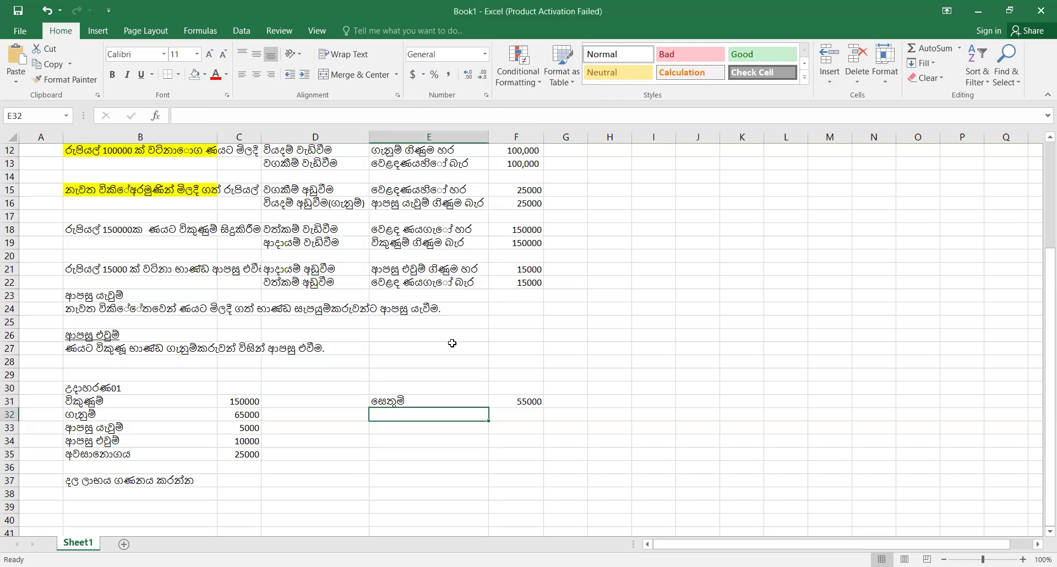
pyautogui.write('ආශිව')
pyautogui.press('BackSpace')
pyautogui.write('නි')
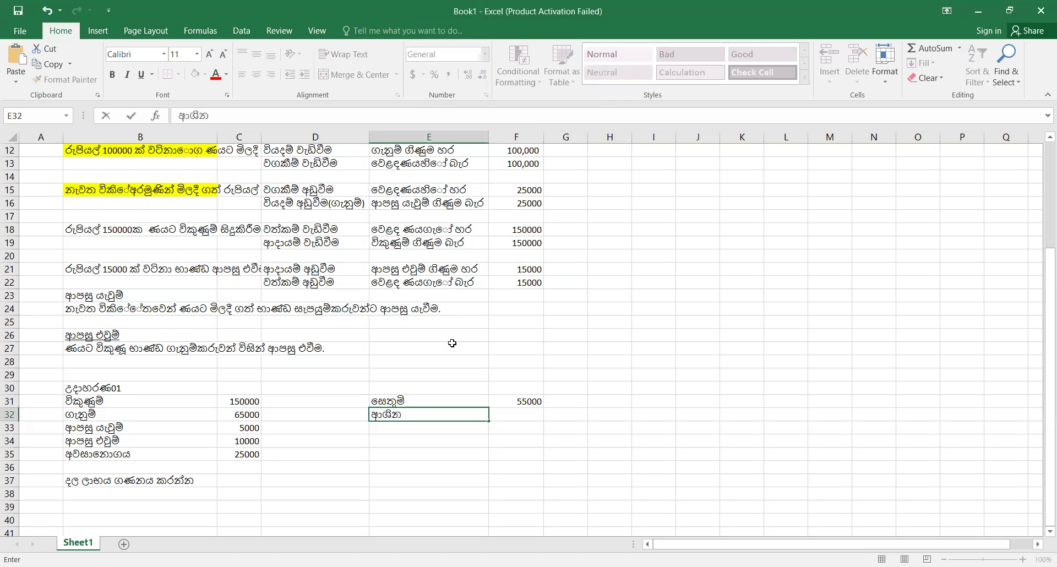
pyautogui.press('BackSpace')
pyautogui.press('BackSpace')
pyautogui.press('BackSpace')
pyautogui.write('ී')
pyautogui.press('Tab')
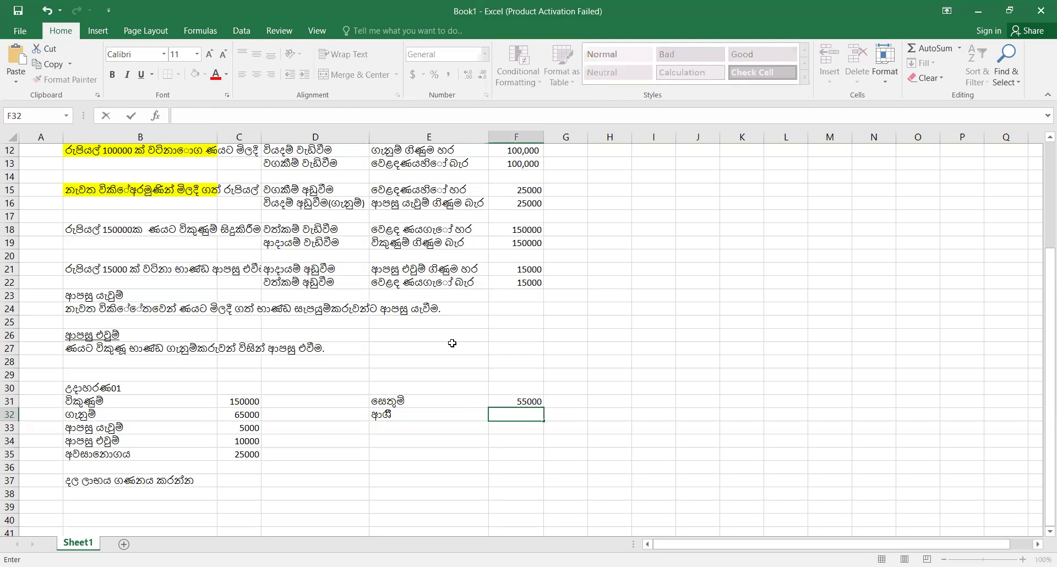
pyautogui.press('Left')
pyautogui.press('Left')
pyautogui.press('Right')
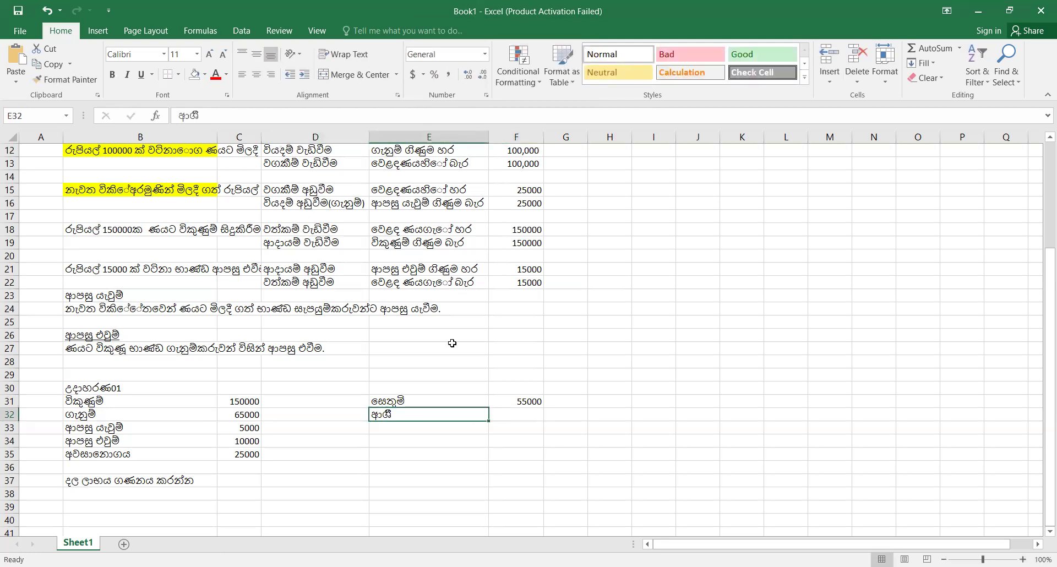
# Enter the names of the other four students one below another in cells E32 to E35
pyautogui.write('ආශිනි')
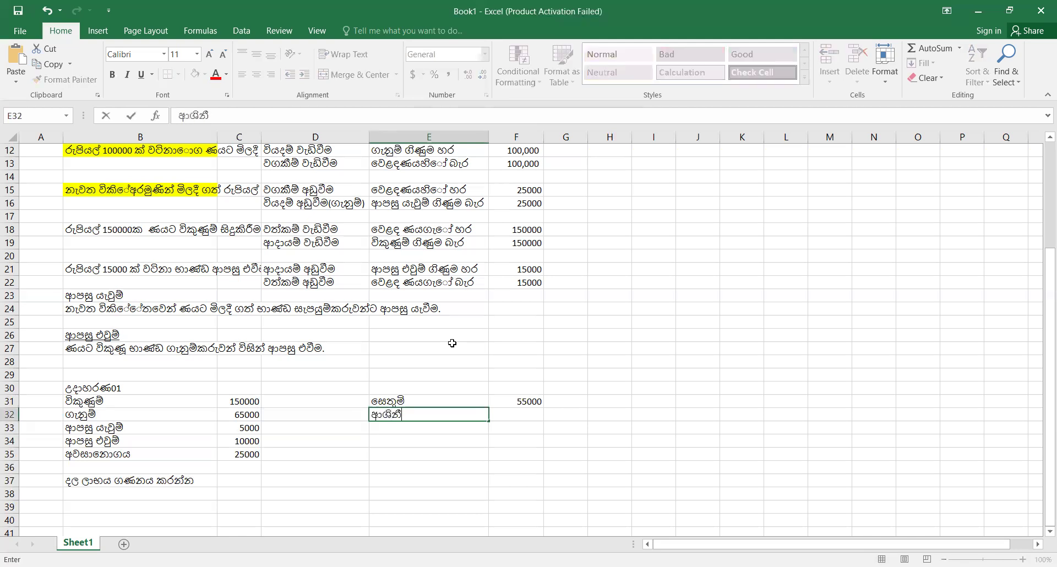
pyautogui.press('Return')
pyautogui.write('ත')
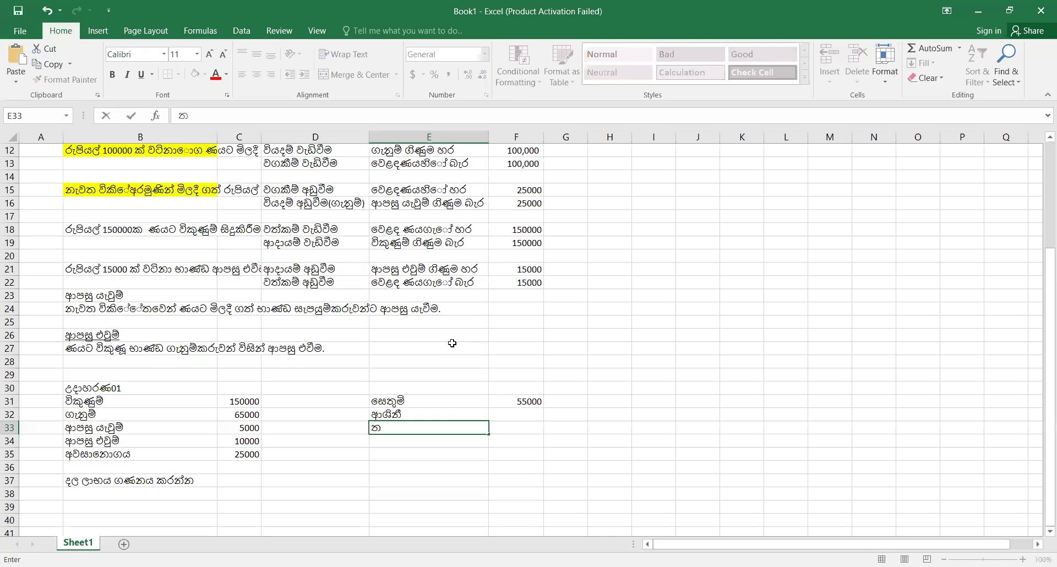
pyautogui.write('රුෂි')
pyautogui.press('Return')
pyautogui.write('නෙත්සර')
pyautogui.press('Return')
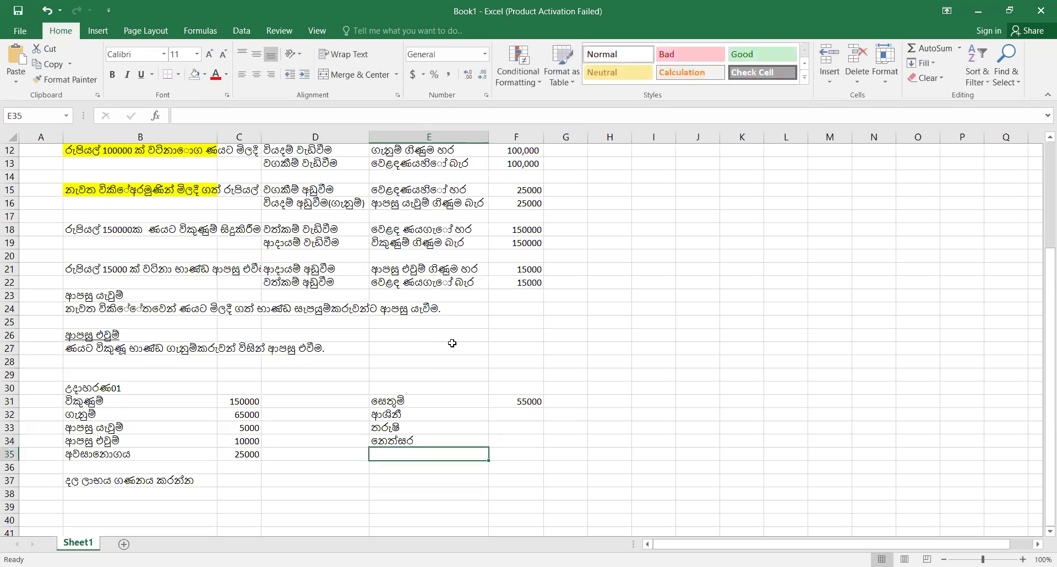
pyautogui.write('ඉමල්ෂ')
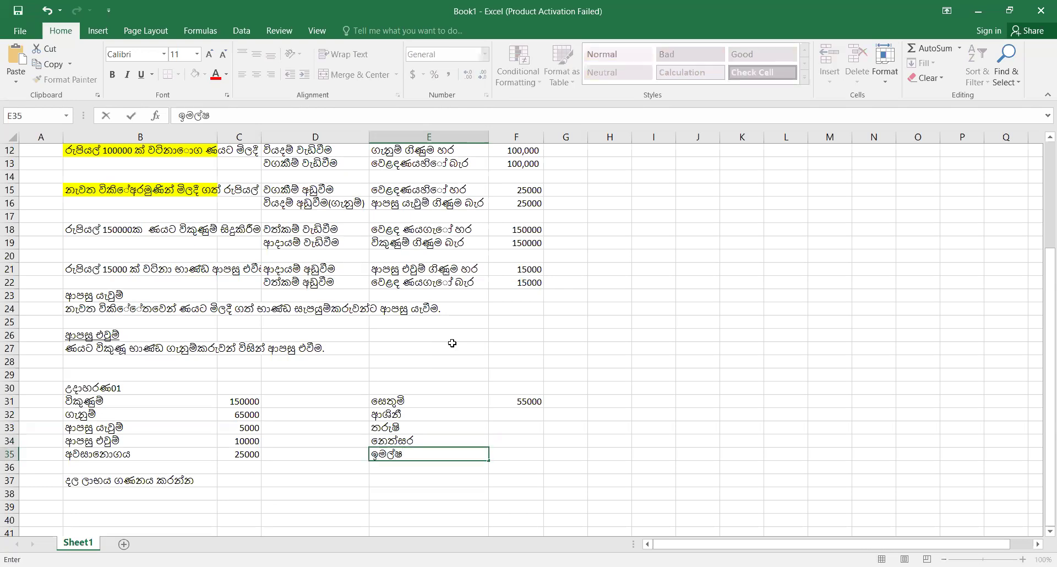
pyautogui.press('Tab')
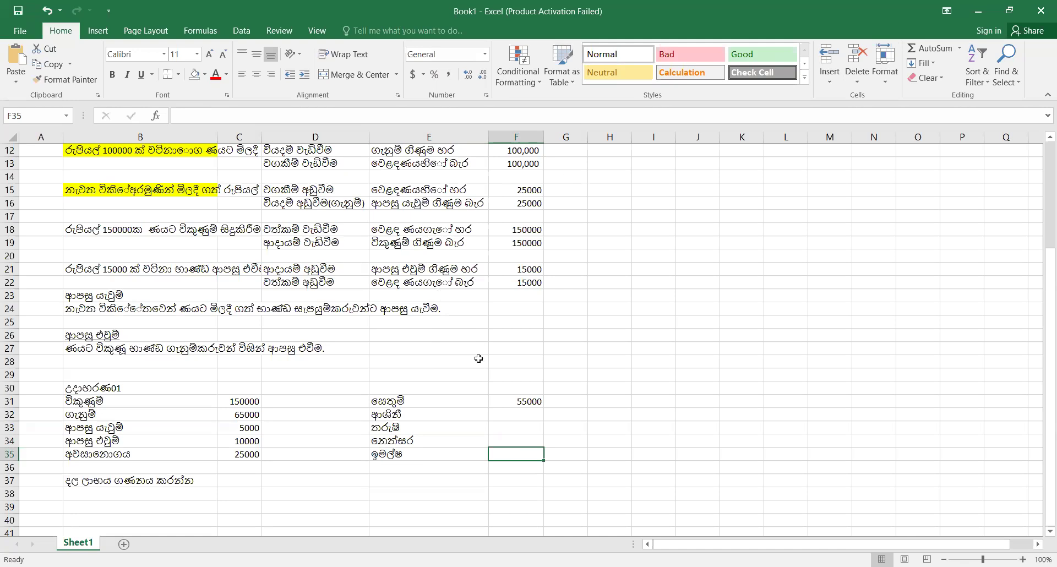
# Enter the answer 65000 in F32 beside the second student's name
pyautogui.click(521, 418)
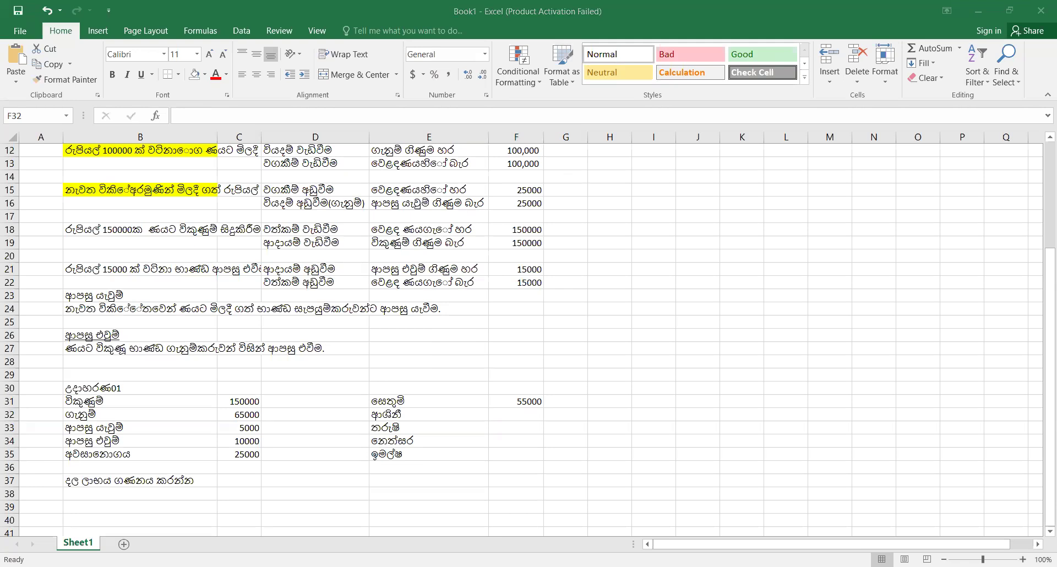
pyautogui.hotkey('alt', 'Tab')
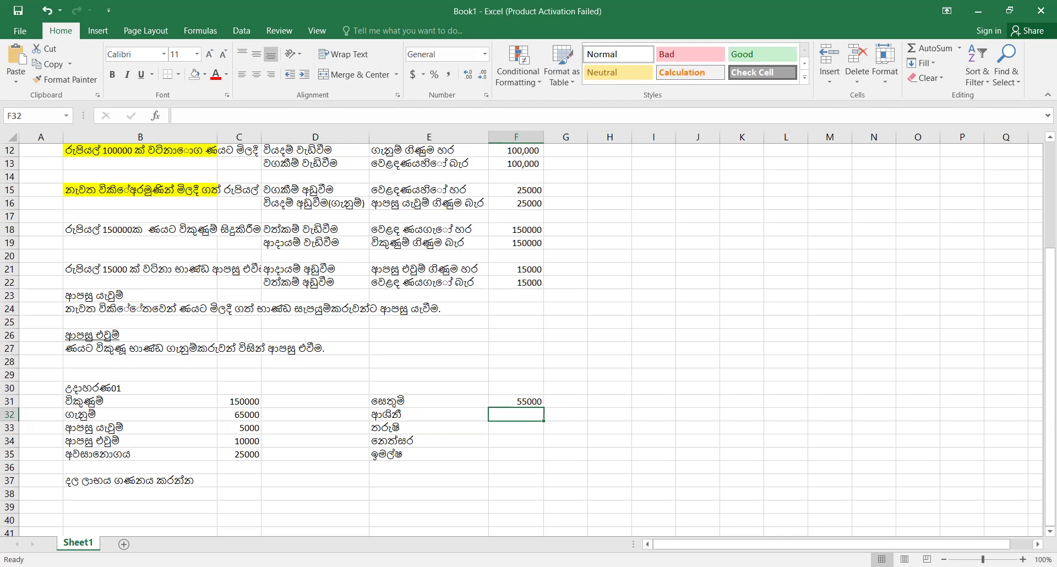
pyautogui.write('6')
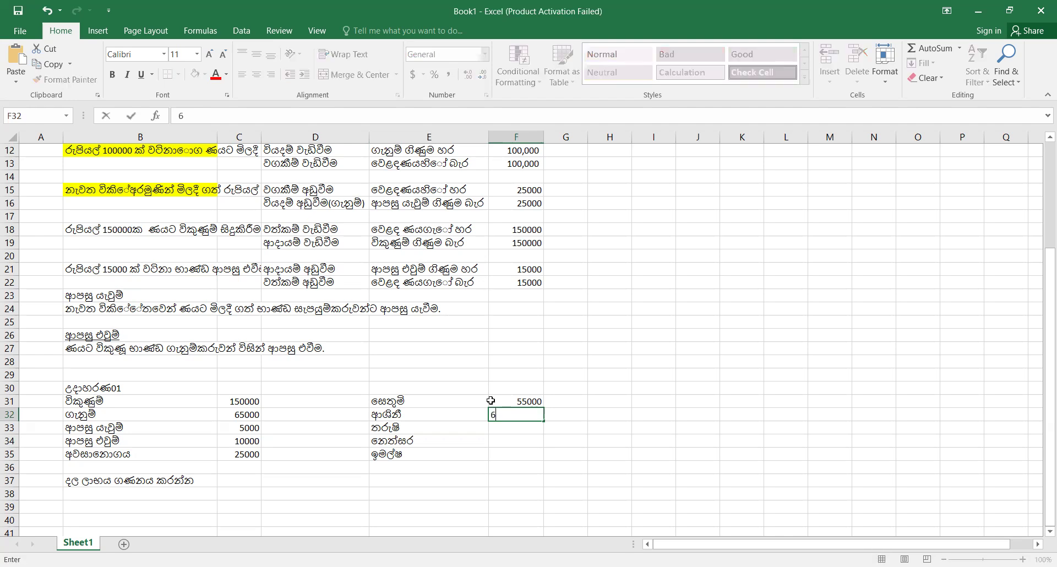
pyautogui.write('5000')
pyautogui.press('Return')
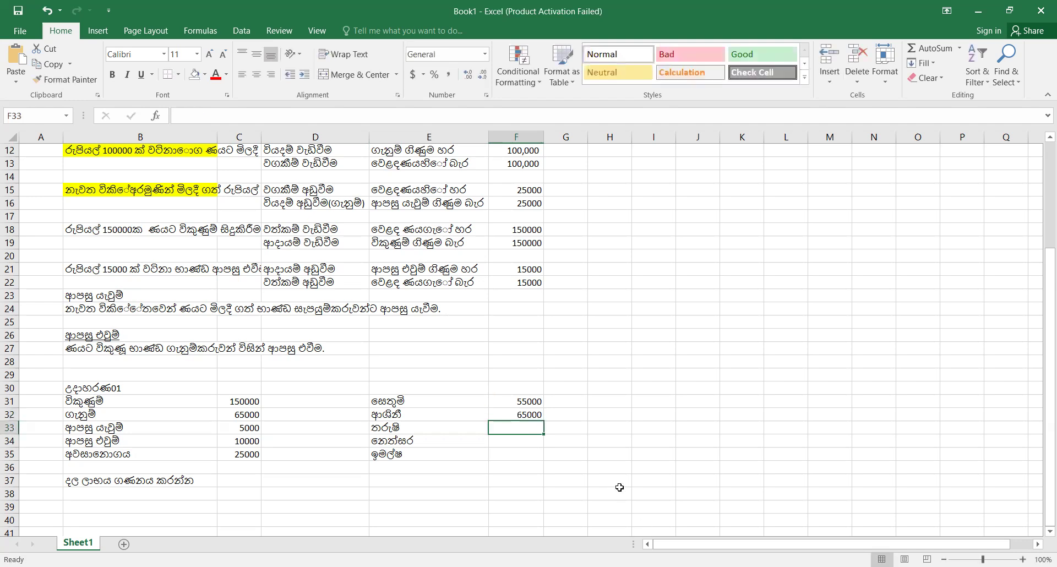
# Move the 65000 answer from F32 down to F33 beside the third student's name
pyautogui.click(517, 413)
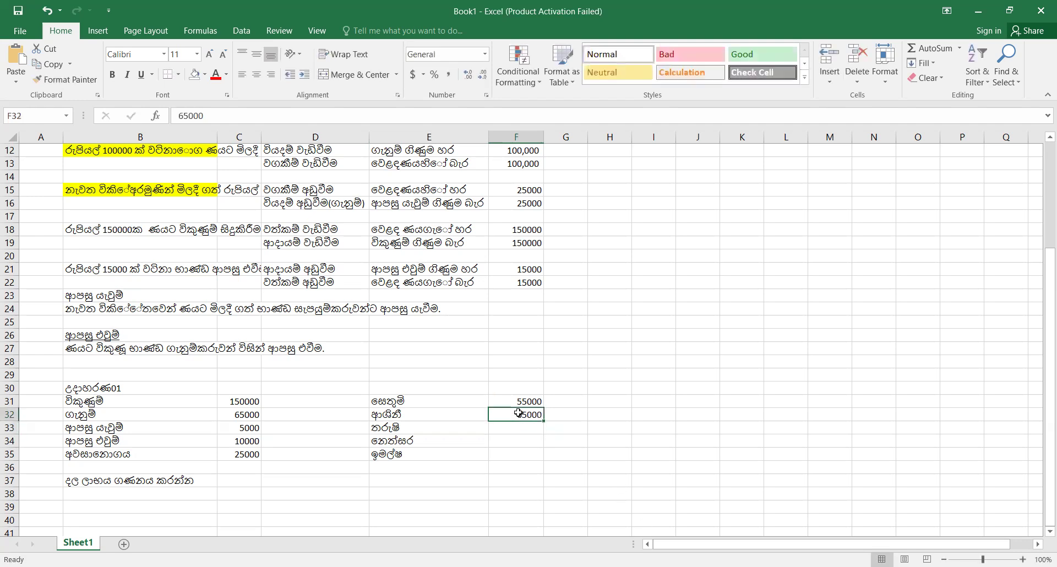
pyautogui.hotkey('ctrl', 'c')
pyautogui.press('Down')
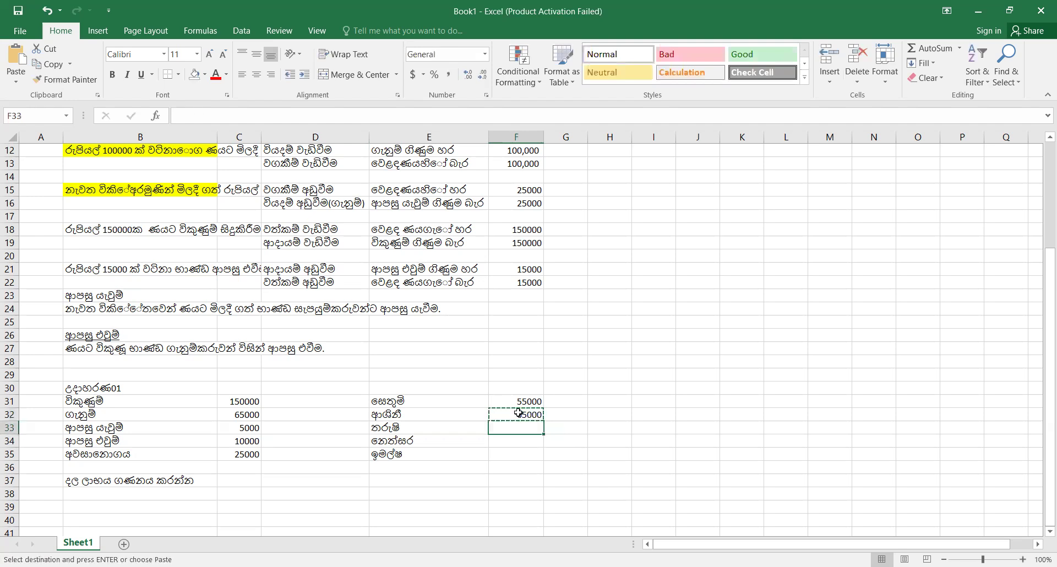
pyautogui.hotkey('ctrl', 'v')
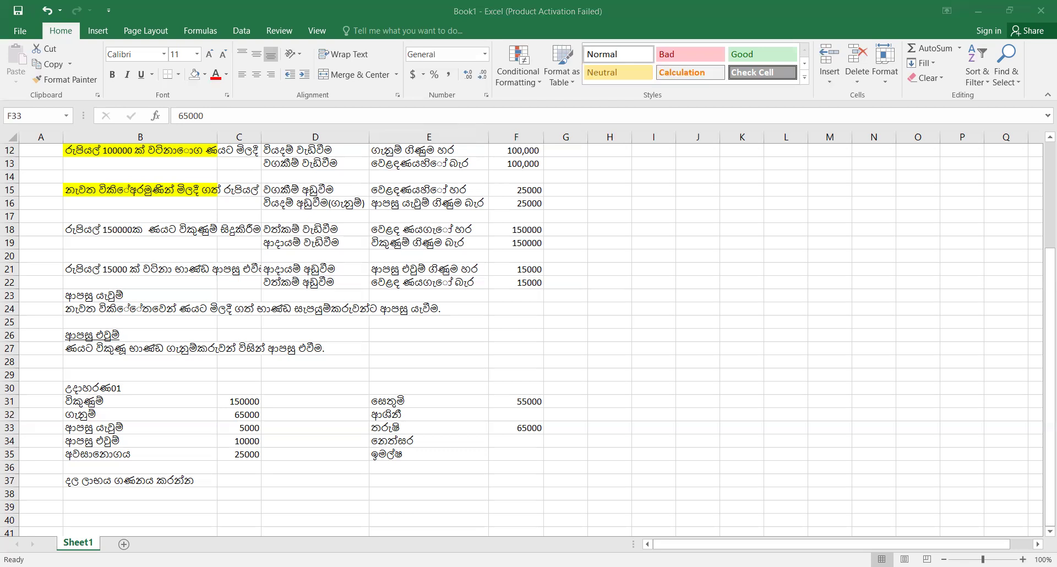
# Enter the answer 105000 in F34 and apply the Comma style to the answer cells F31:F35
pyautogui.click(522, 446)
pyautogui.write('105')
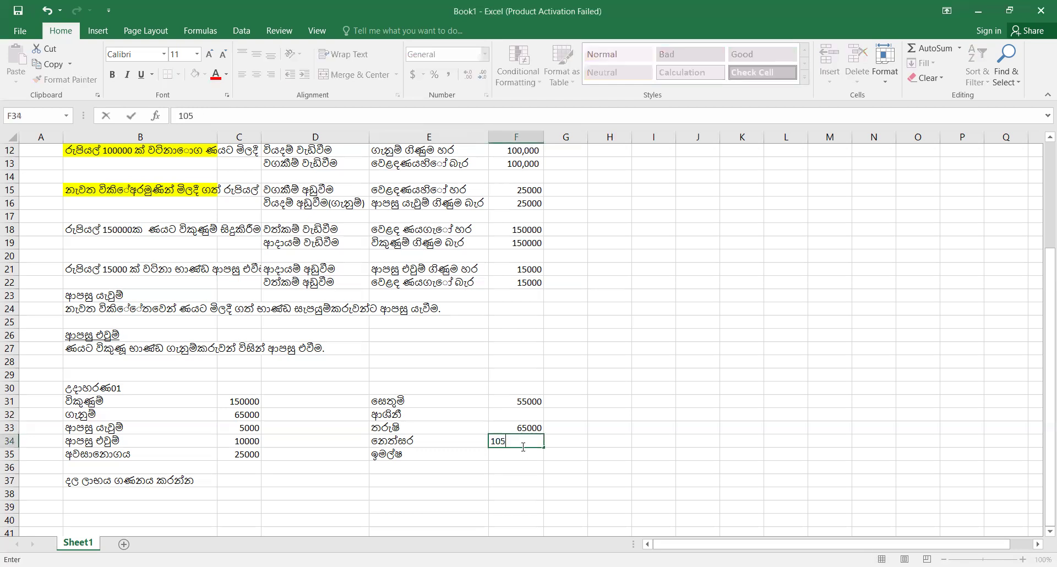
pyautogui.write('000')
pyautogui.press('Return')
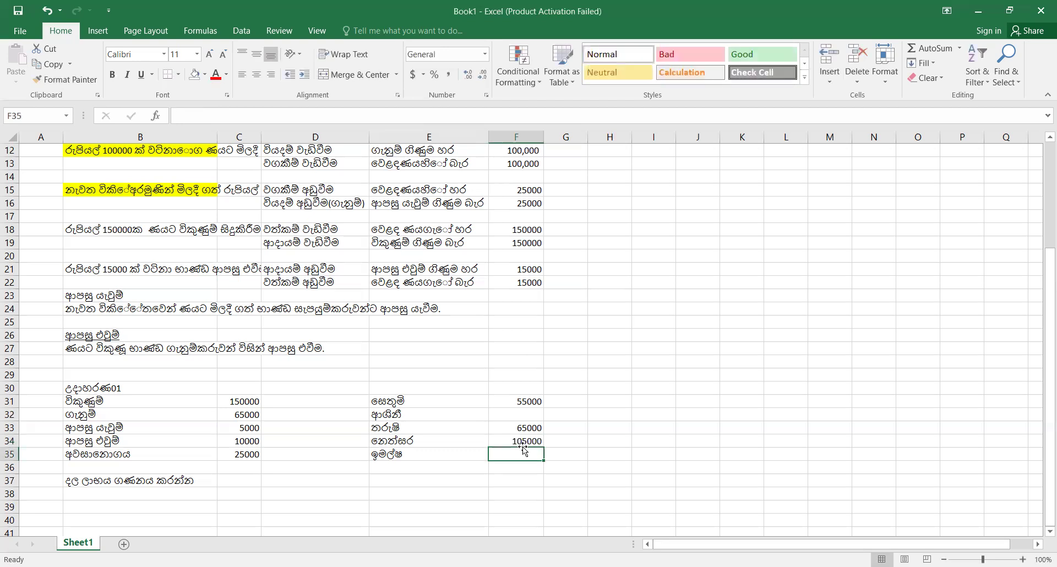
pyautogui.moveTo(530, 403); pyautogui.dragTo(532, 454)
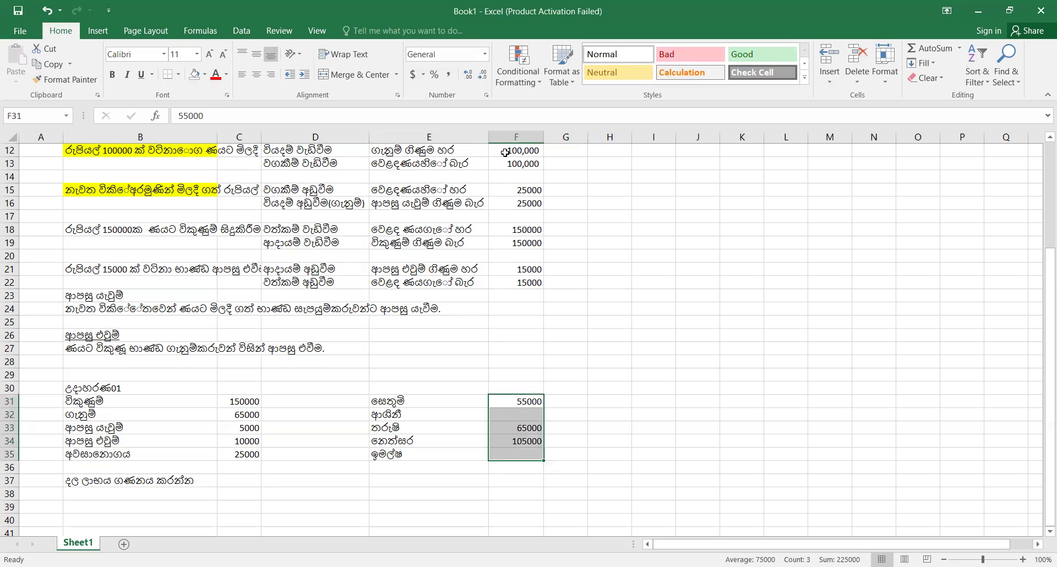
pyautogui.click(446, 77)
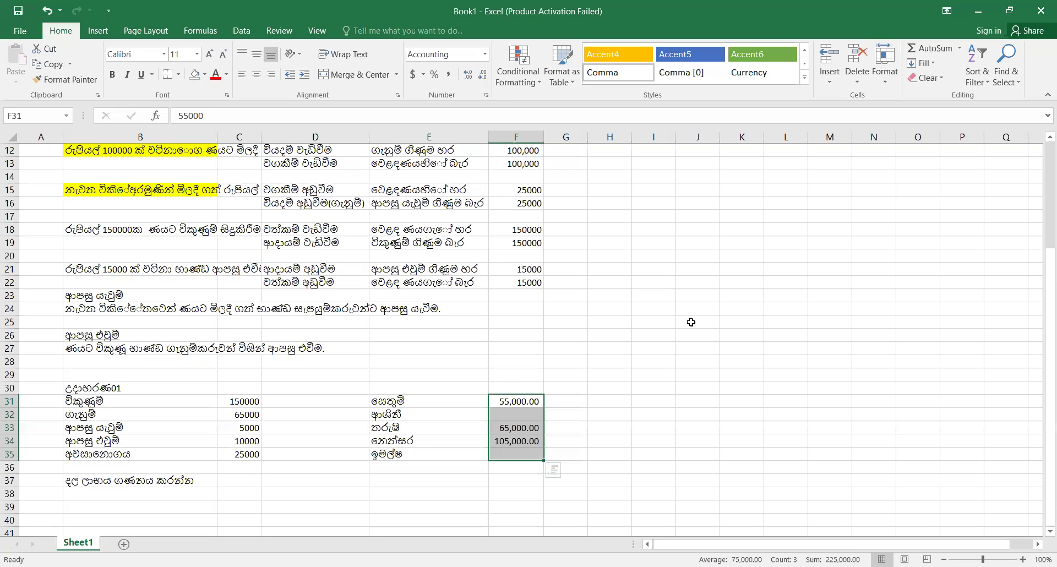
# Fill in the two missing answers with 55000 in F35 and 95000 in F32
pyautogui.click(493, 420)
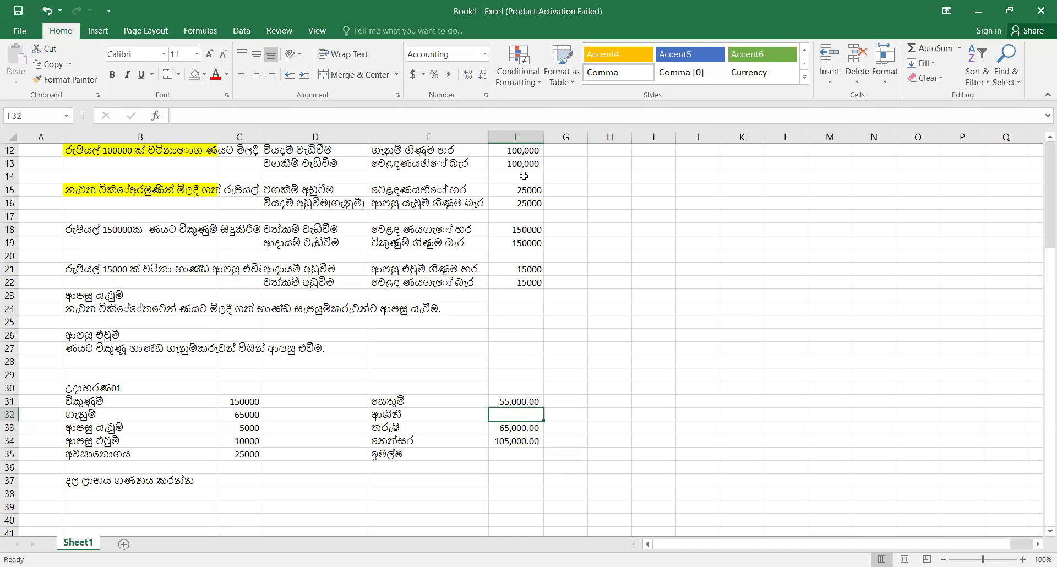
pyautogui.click(516, 454)
pyautogui.click(513, 414)
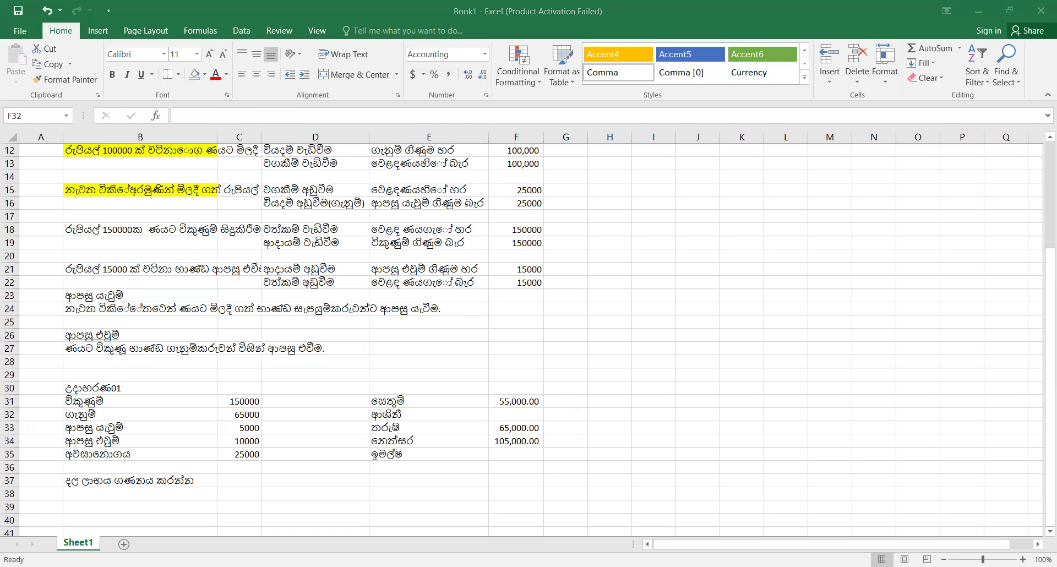
pyautogui.click(502, 414)
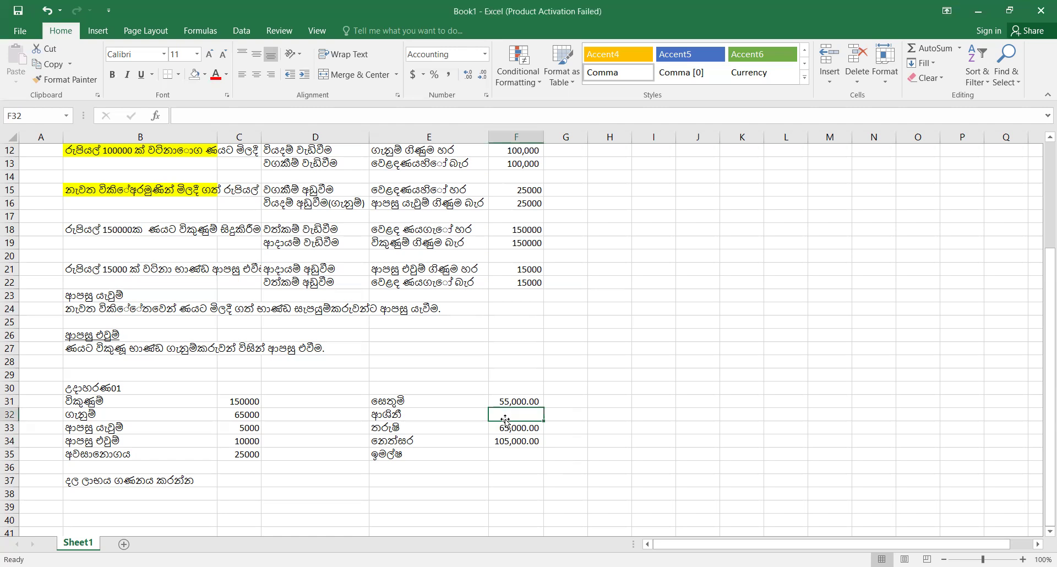
pyautogui.click(508, 453)
pyautogui.write('55000')
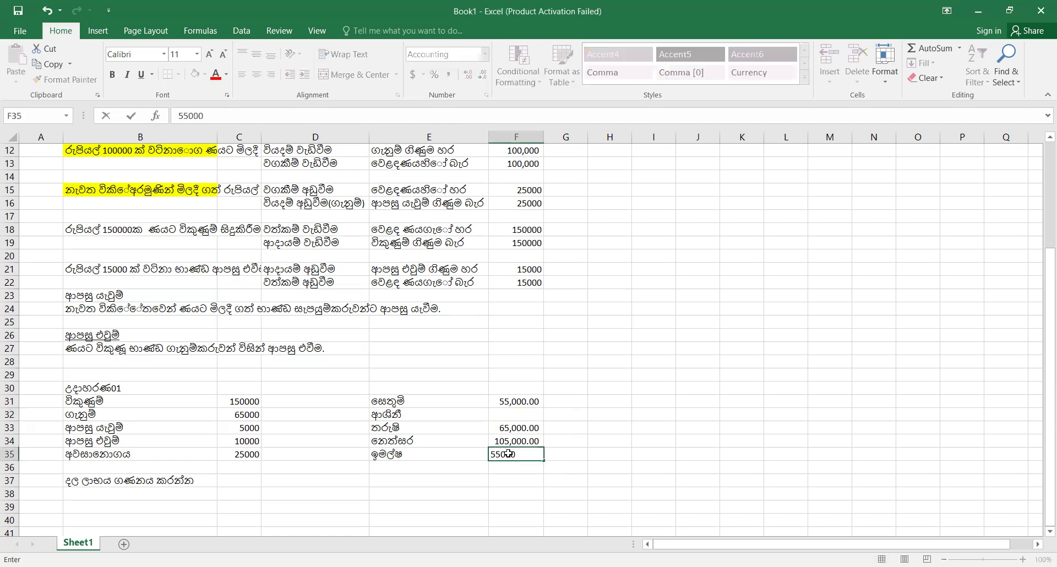
pyautogui.press('Return')
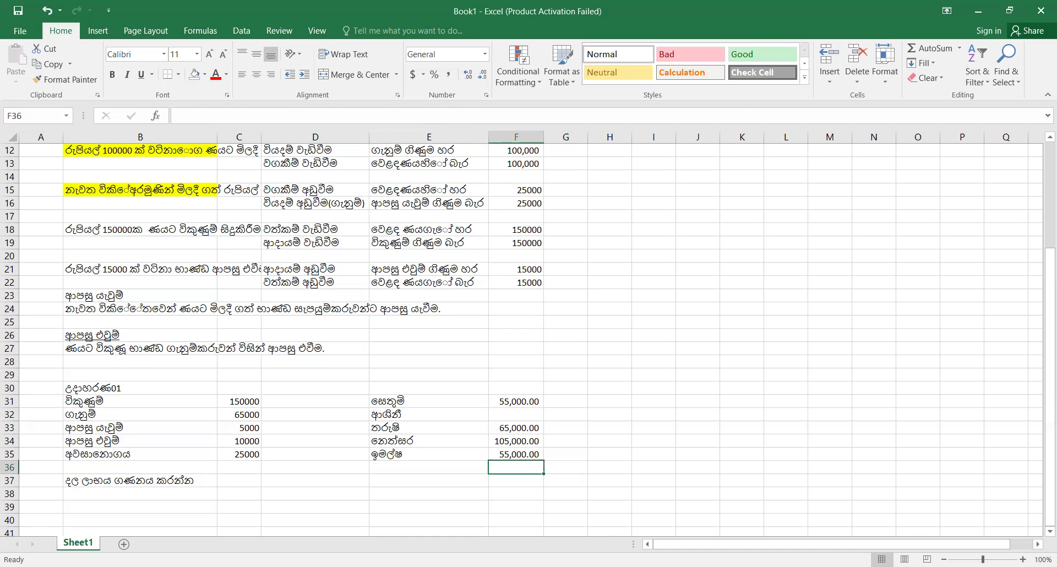
pyautogui.click(500, 414)
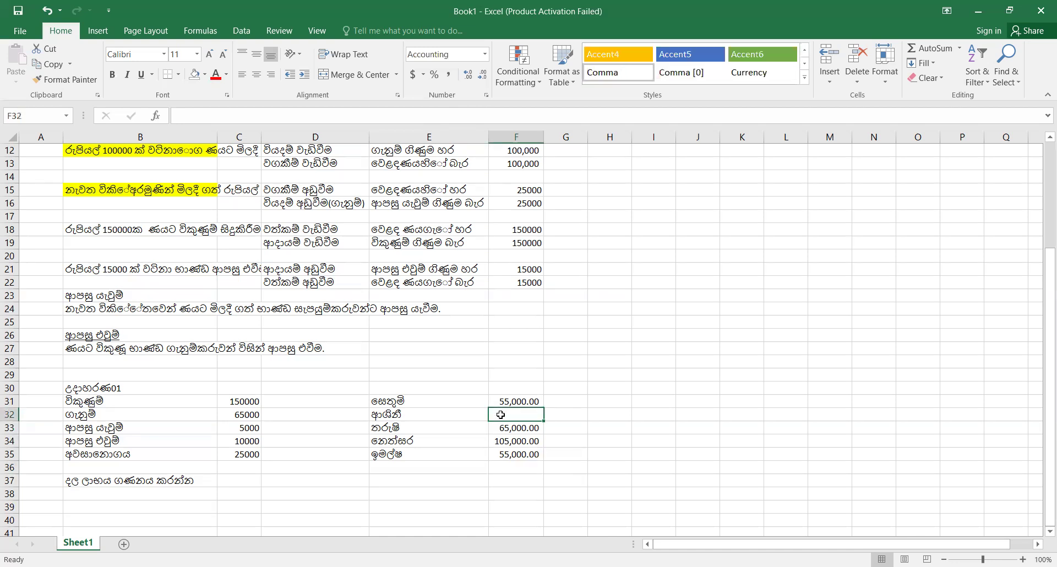
pyautogui.write('95000')
pyautogui.press('Return')
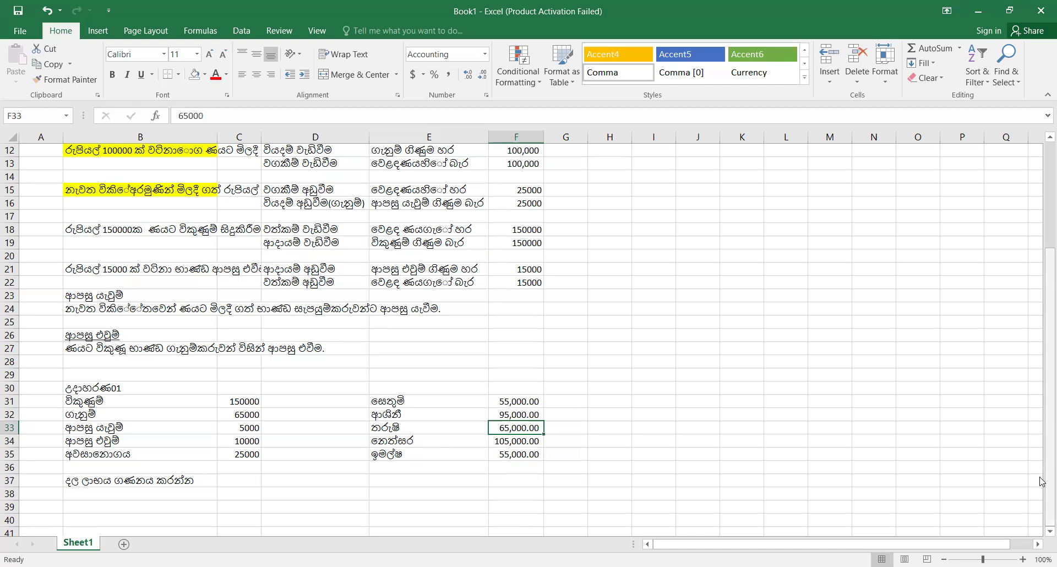
# Enter the sales label විකුණුම් in B39 below the gross profit question
pyautogui.scroll(-1, 1041, 517)
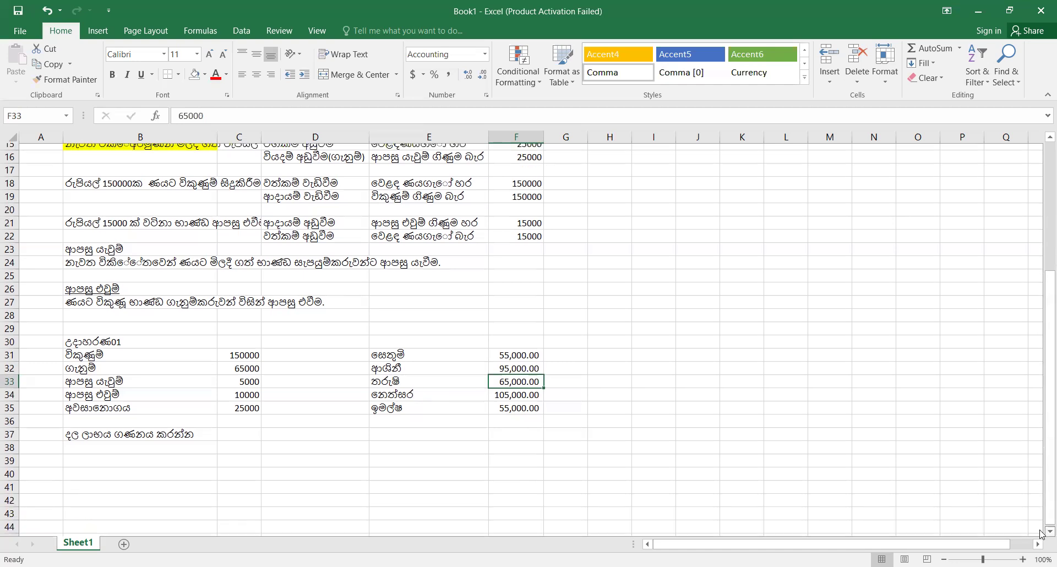
pyautogui.scroll(-1, 1040, 531)
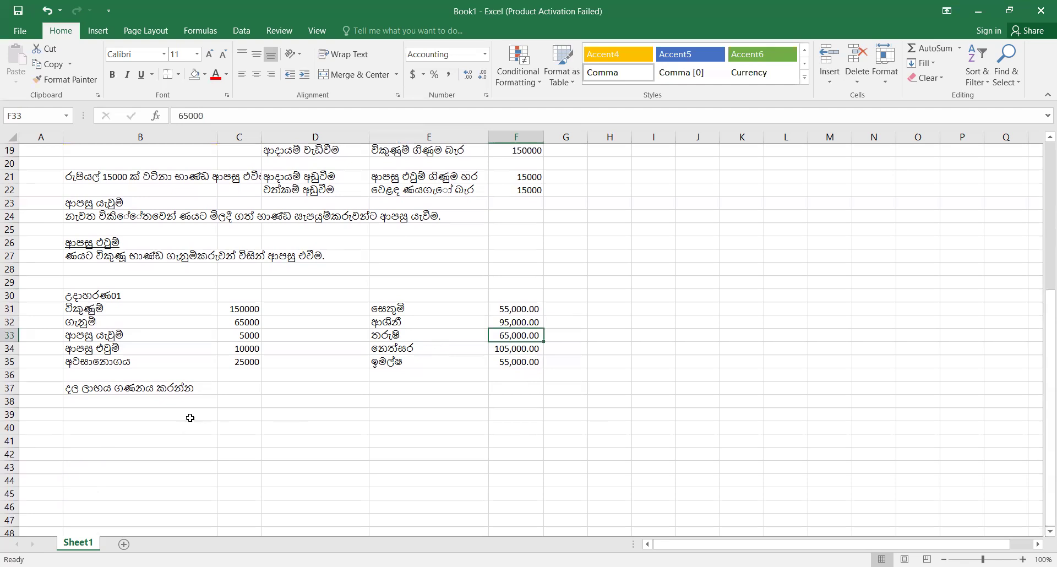
pyautogui.click(150, 415)
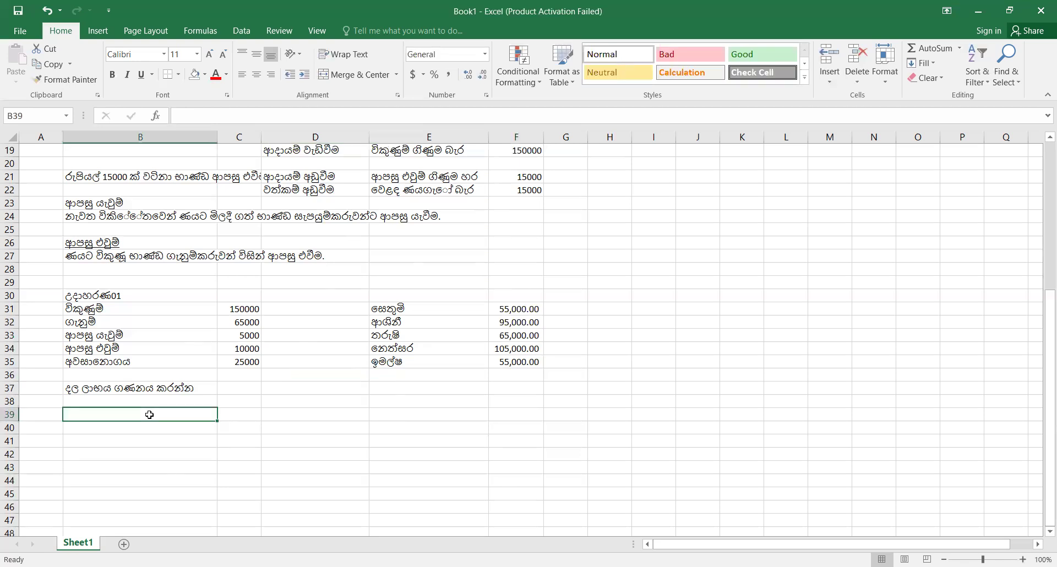
pyautogui.write('විකුණ')
pyautogui.write('ුම')
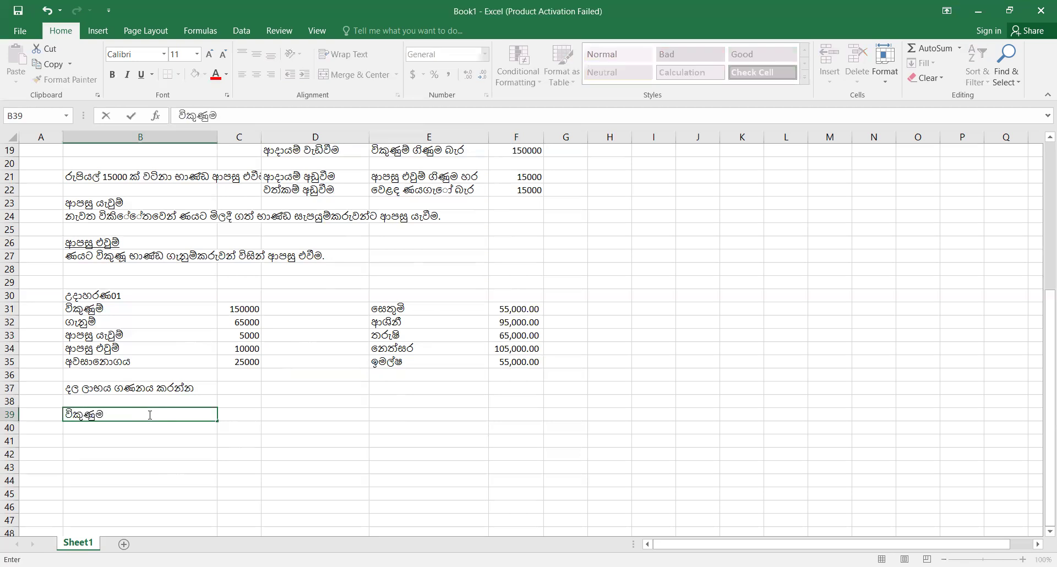
pyautogui.press('Tab')
pyautogui.click(149, 415)
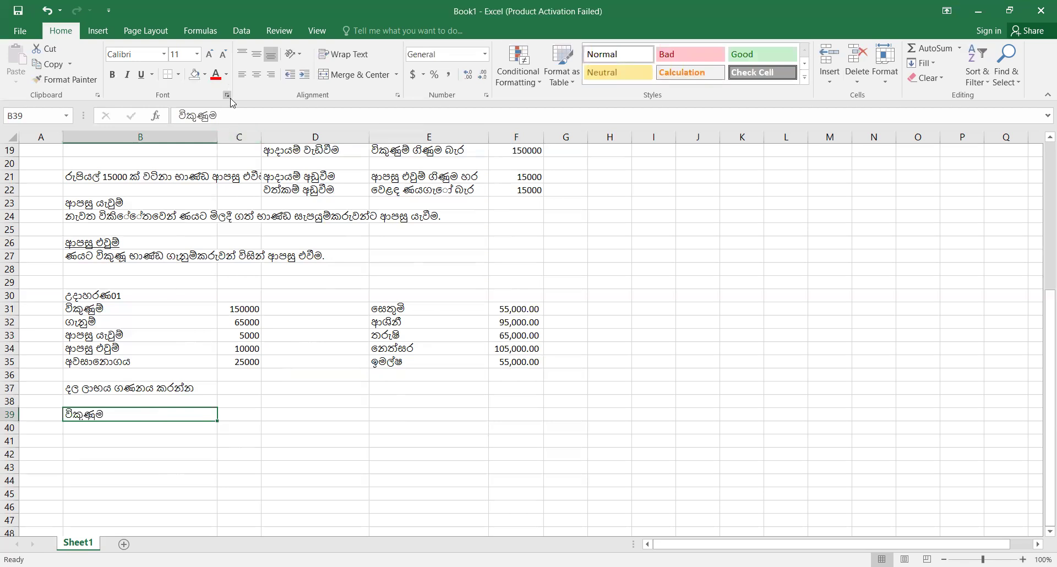
pyautogui.click(230, 112)
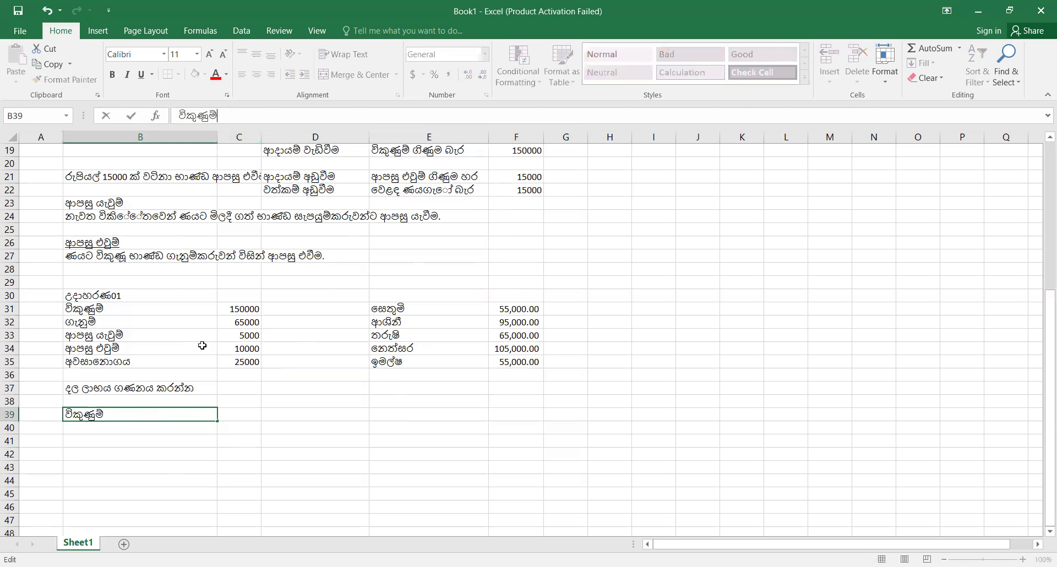
pyautogui.press('Return')
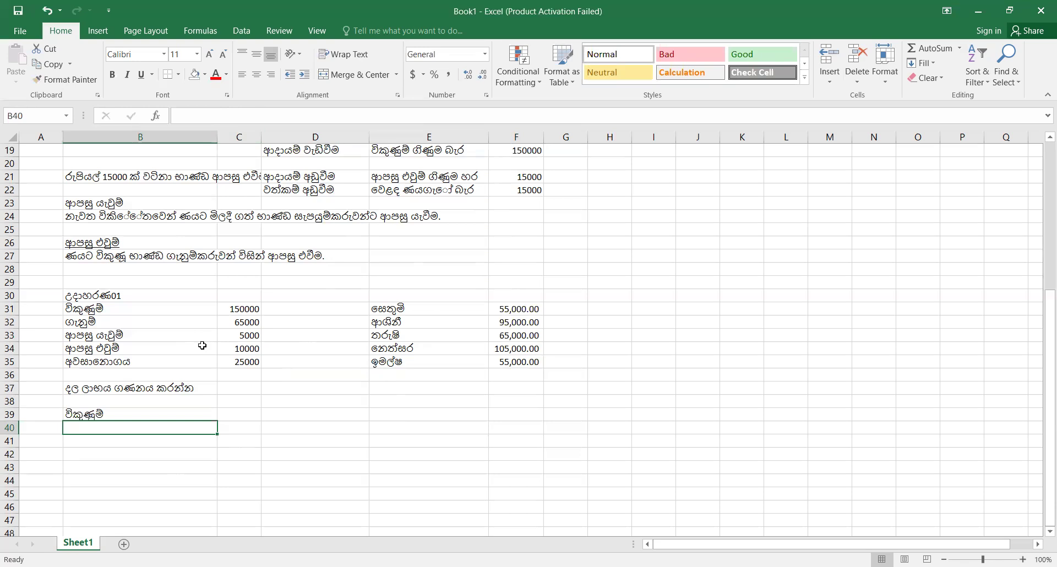
# Enter the cost of sales heading අඩුකලා - විකුණු බඩුවල පිරිවැය in B40 and underline it
pyautogui.write('අඩ')
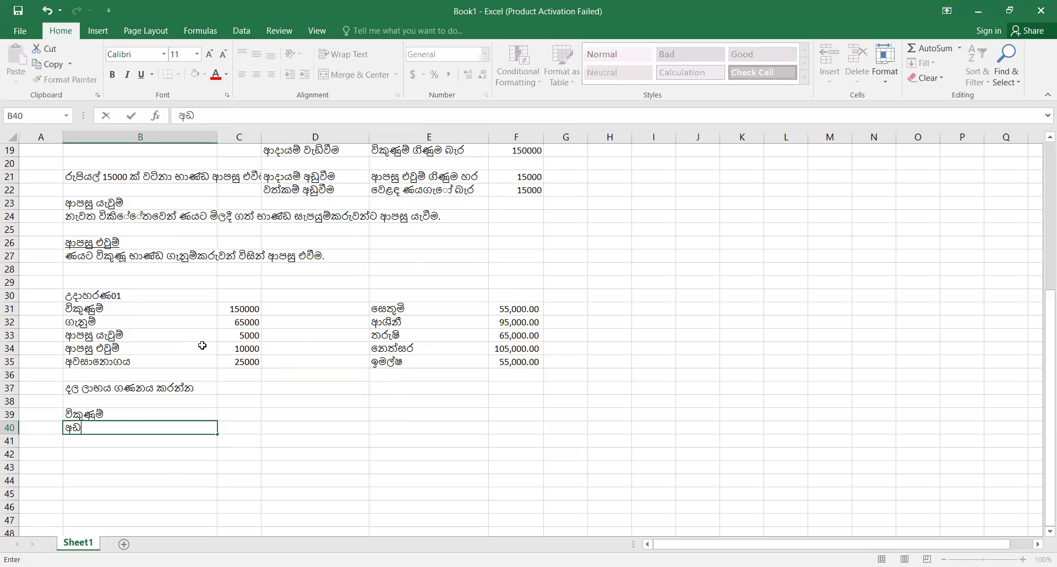
pyautogui.write('ුකලා - වික')
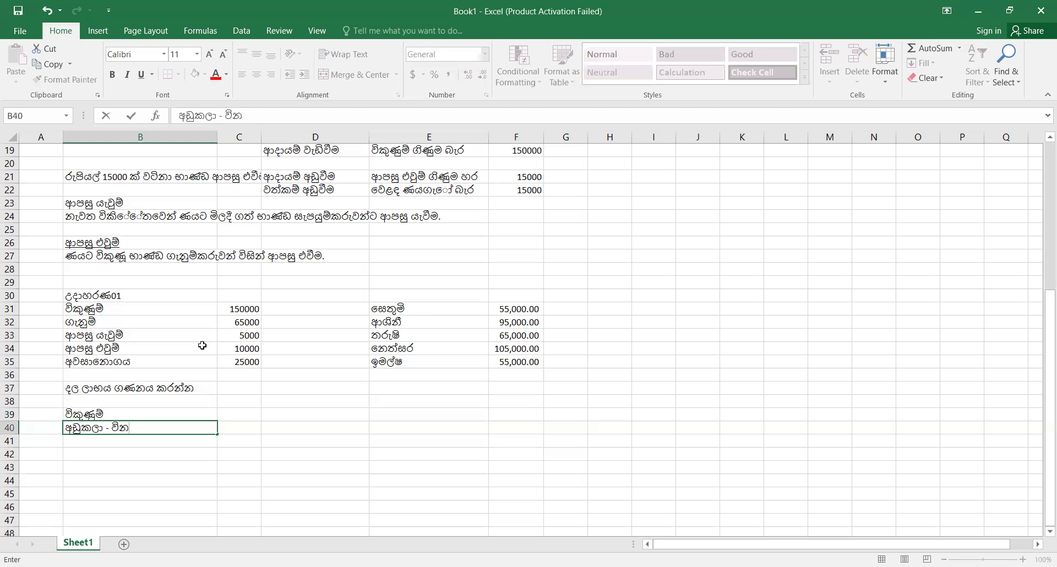
pyautogui.write('ුණු බඉ')
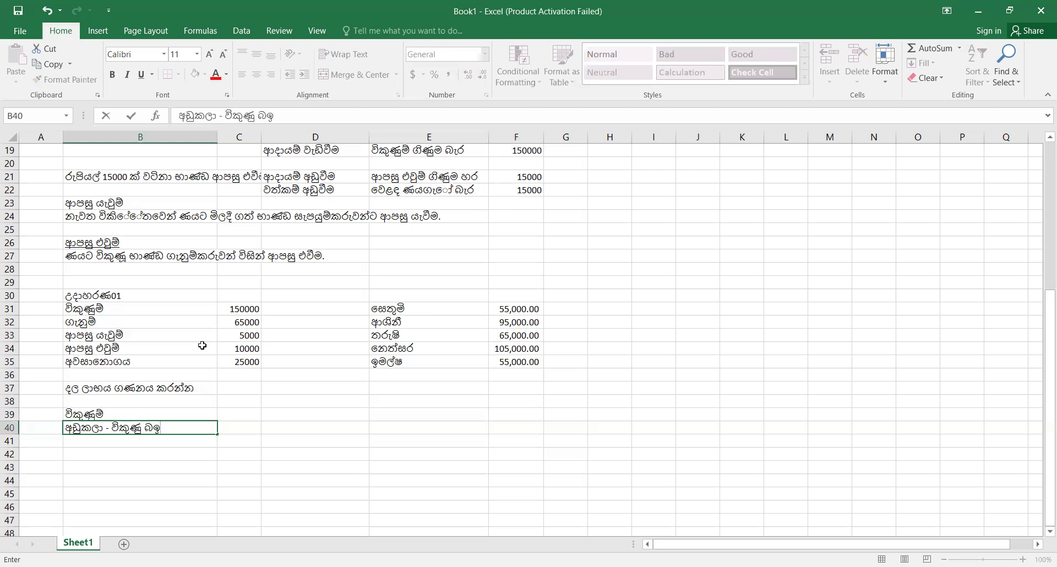
pyautogui.press('BackSpace')
pyautogui.write('ඩුවල පිරිවැය')
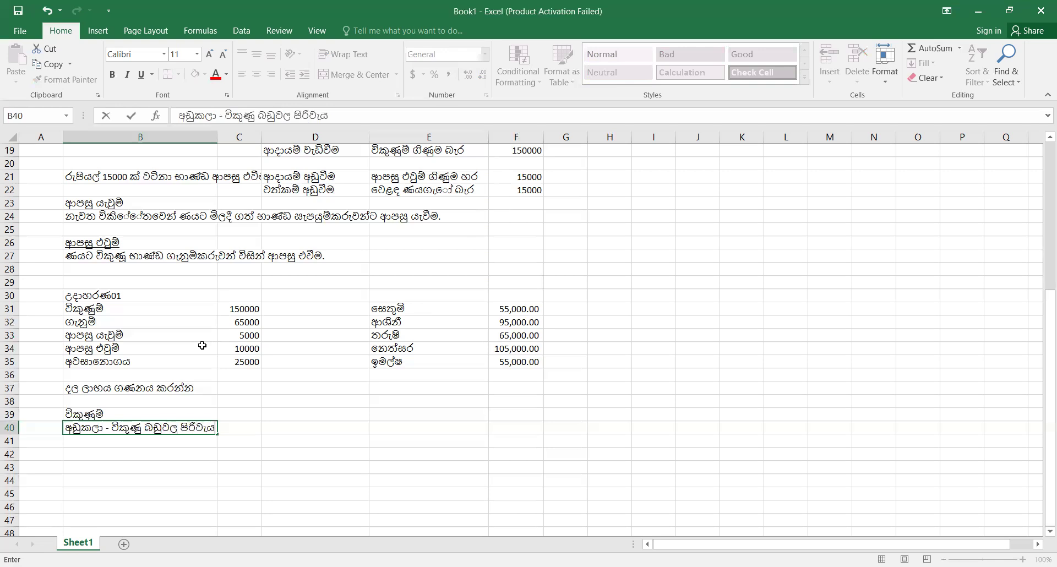
pyautogui.press('Return')
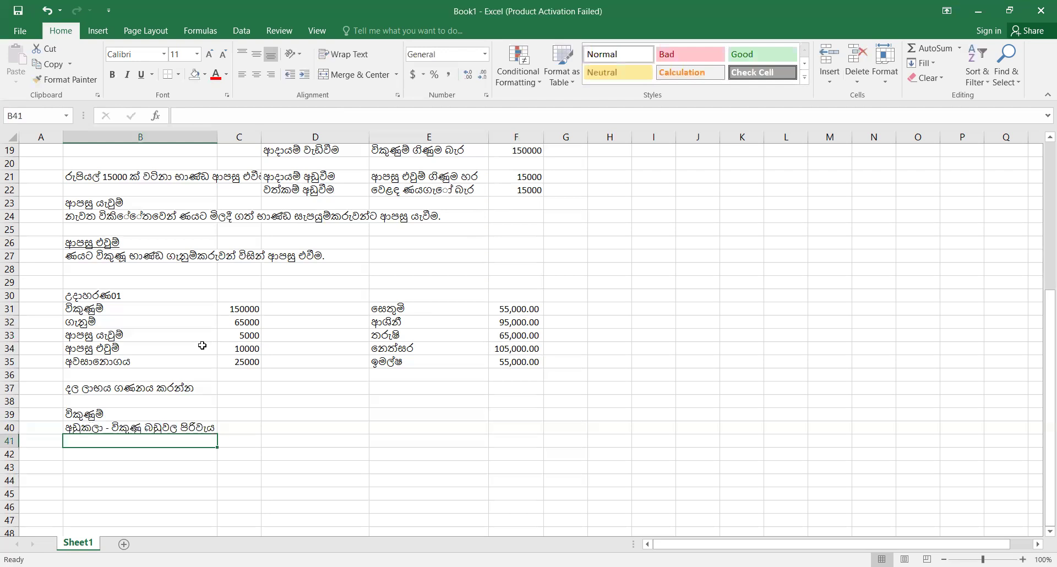
pyautogui.click(97, 427)
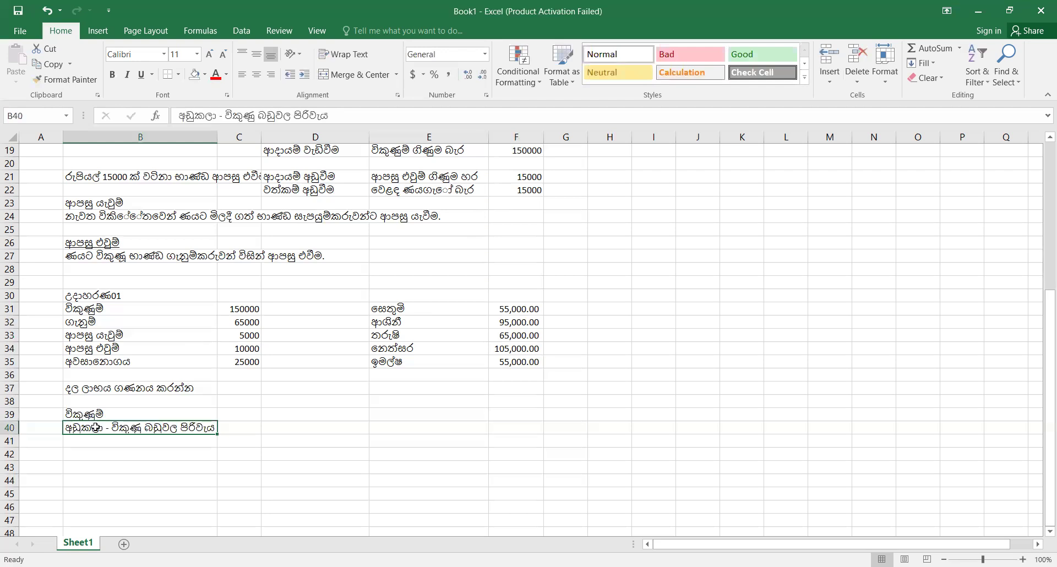
pyautogui.hotkey('ctrl', 'u')
pyautogui.click(314, 440)
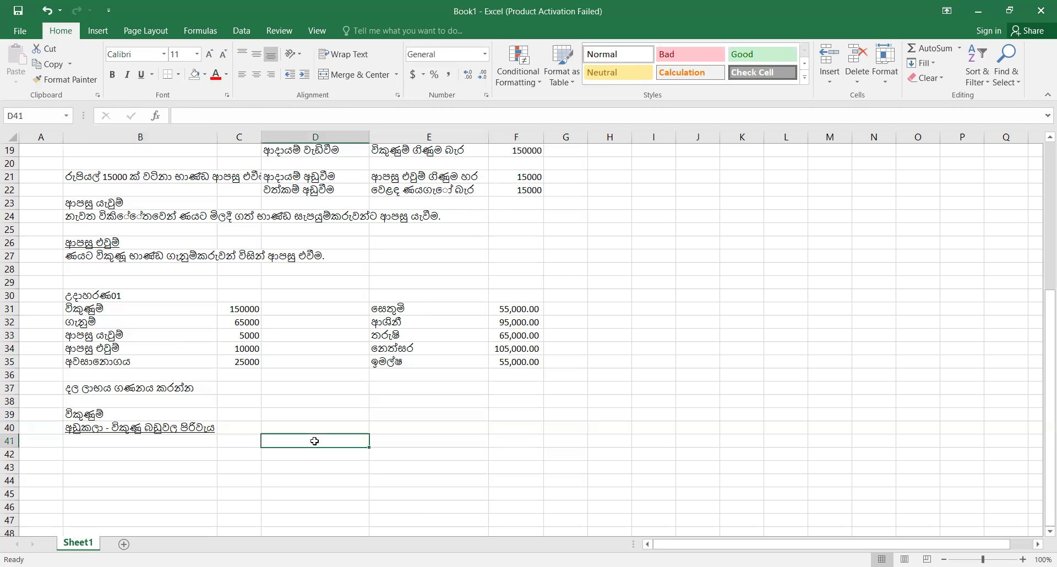
# Enter the sales amount 150000 in D39, in line with the විකුණුම් label
pyautogui.click(194, 416)
pyautogui.press('Right')
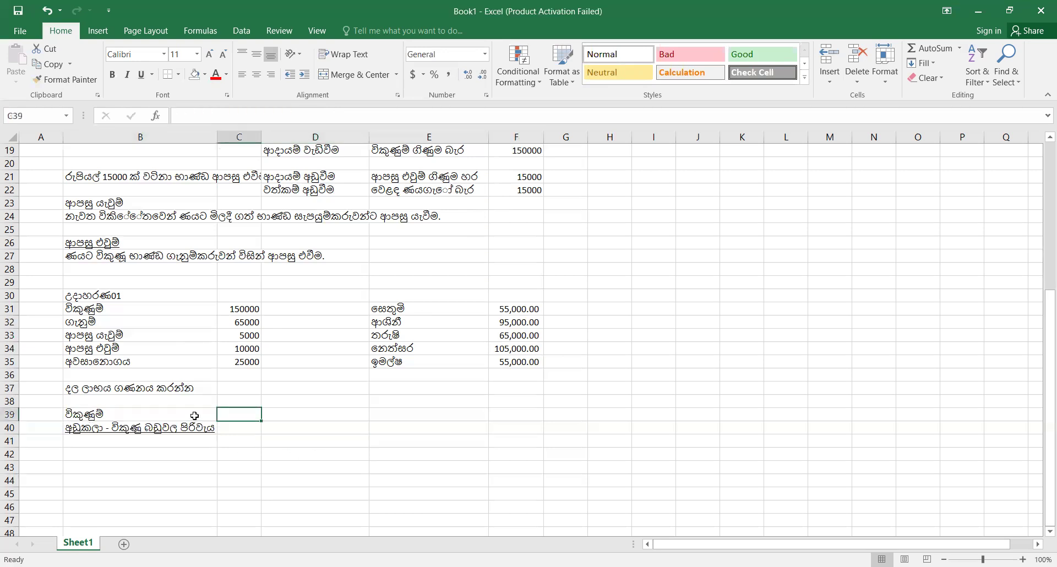
pyautogui.press('Right')
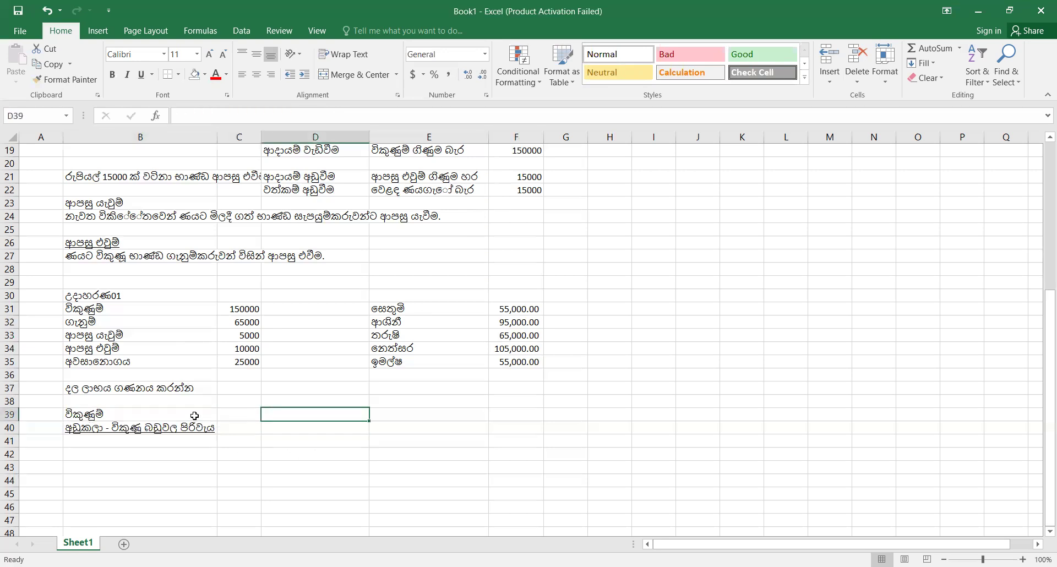
pyautogui.write('150000')
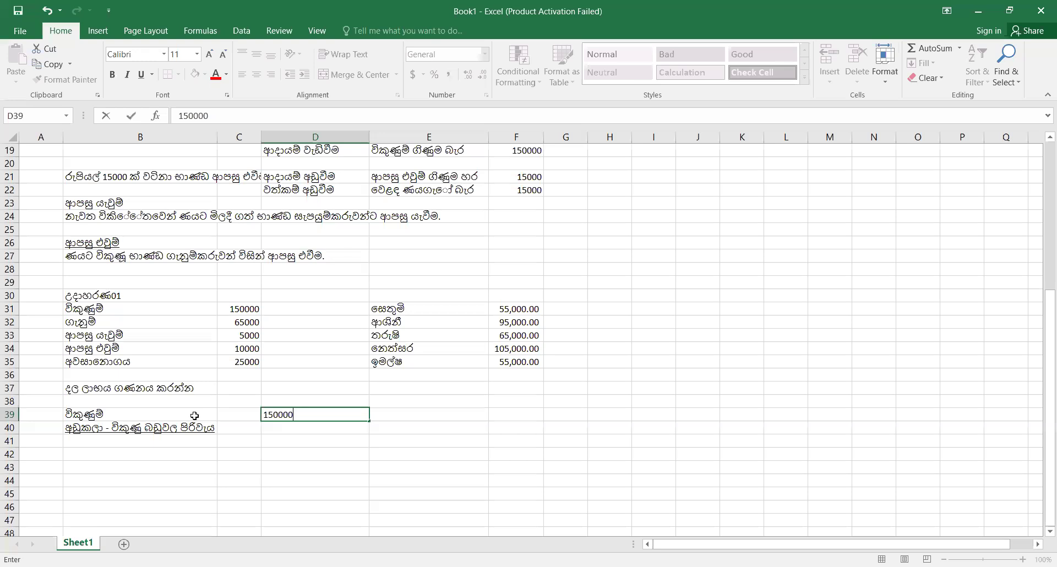
pyautogui.press('Return')
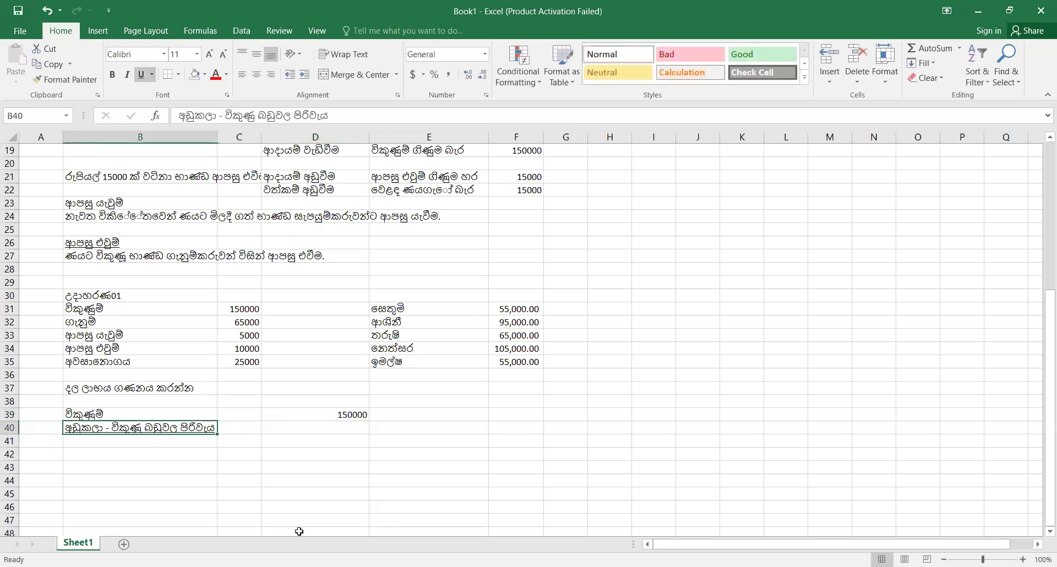
# Insert a blank row at row 40, between the sales line and the cost of sales heading
pyautogui.click(300, 464)
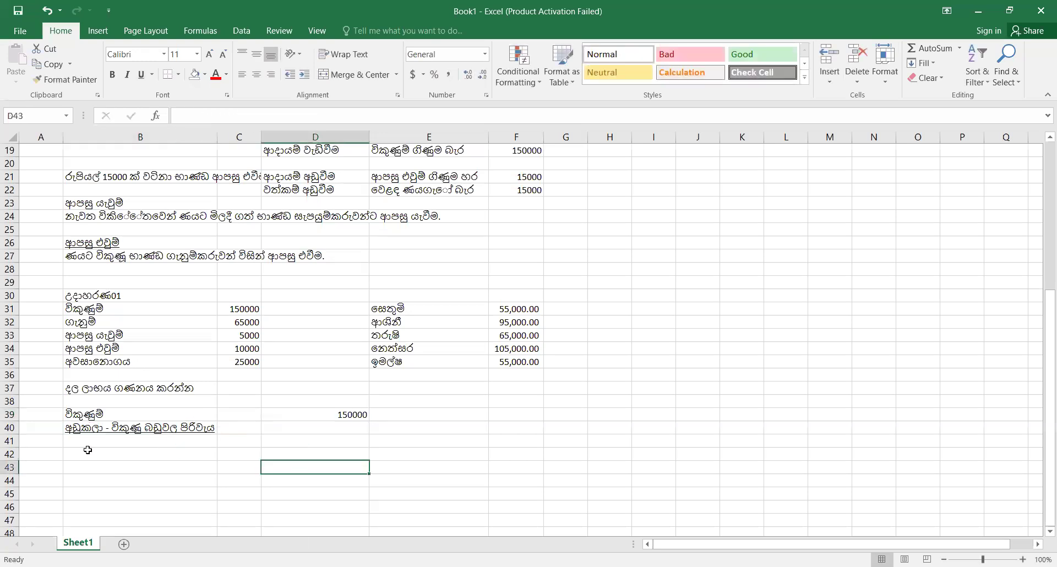
pyautogui.click(10, 427)
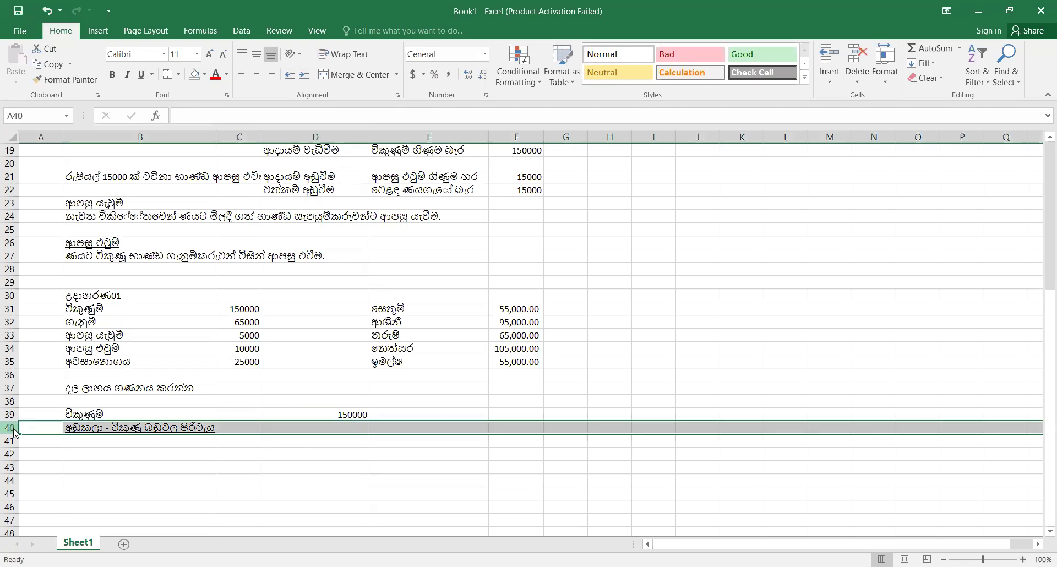
pyautogui.hotkey('ctrl', 'shift', '+')
pyautogui.click(165, 478)
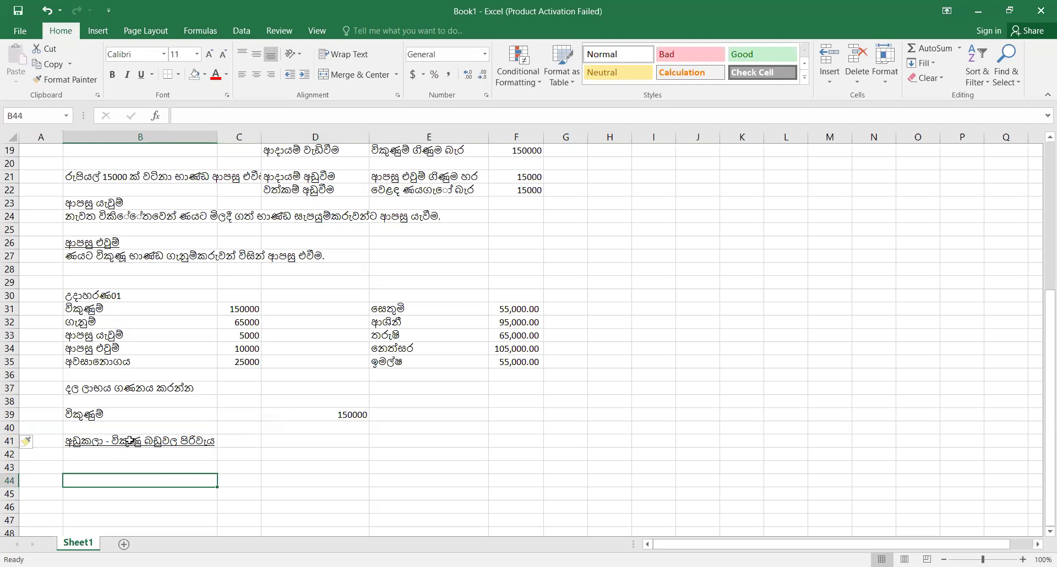
# Add the purchases line below the cost of sales heading, with ගැනුම් in B42 and 65000 in C42
pyautogui.click(99, 325)
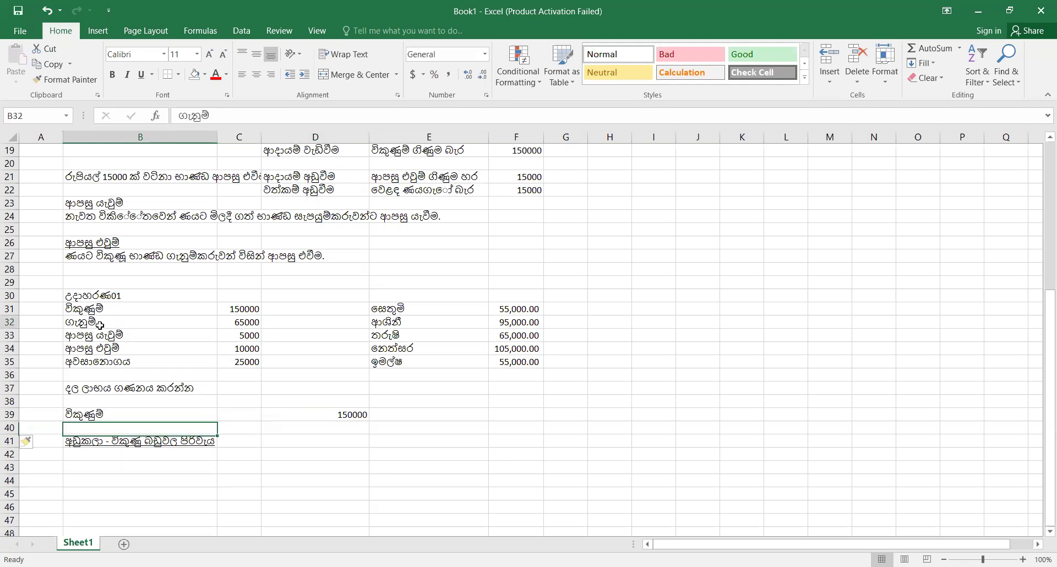
pyautogui.click(98, 452)
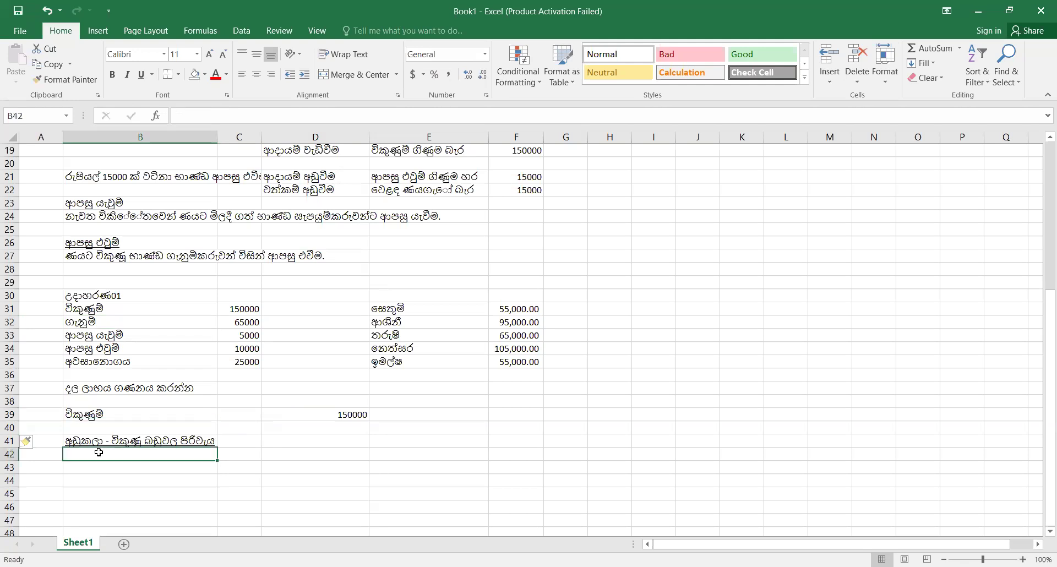
pyautogui.write('ගැනුම්')
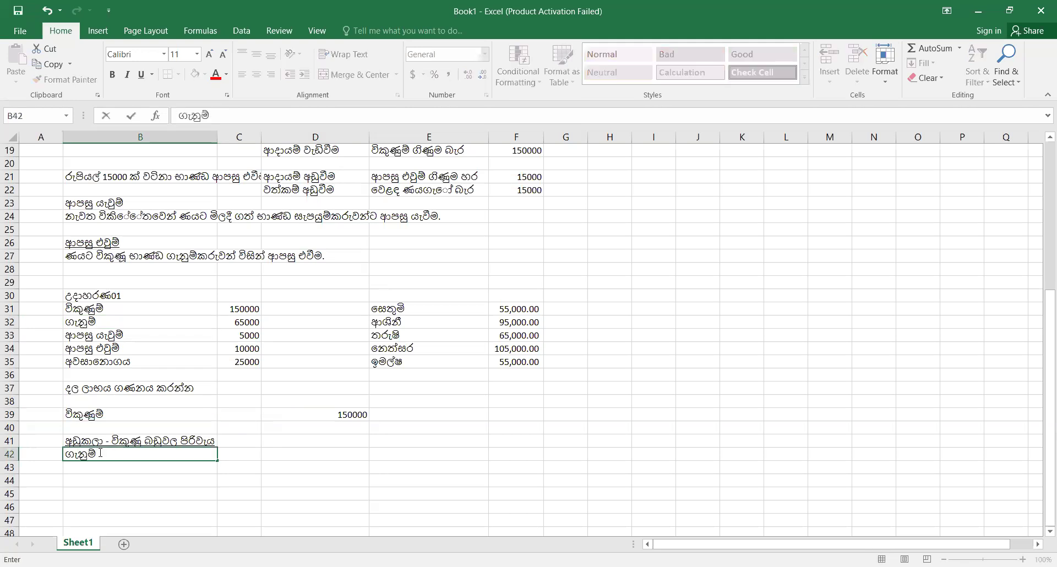
pyautogui.press('Tab')
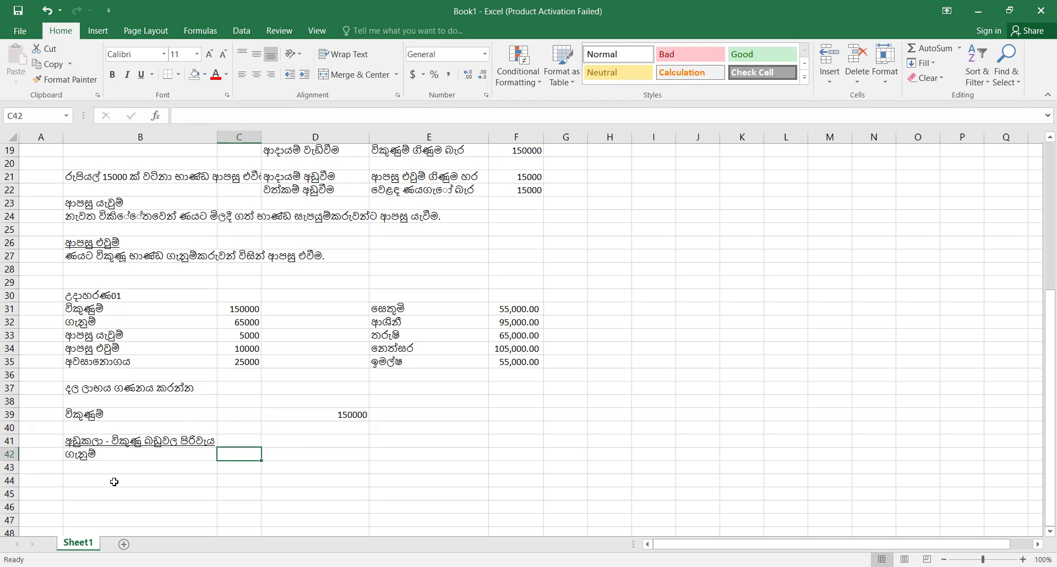
pyautogui.click(141, 440)
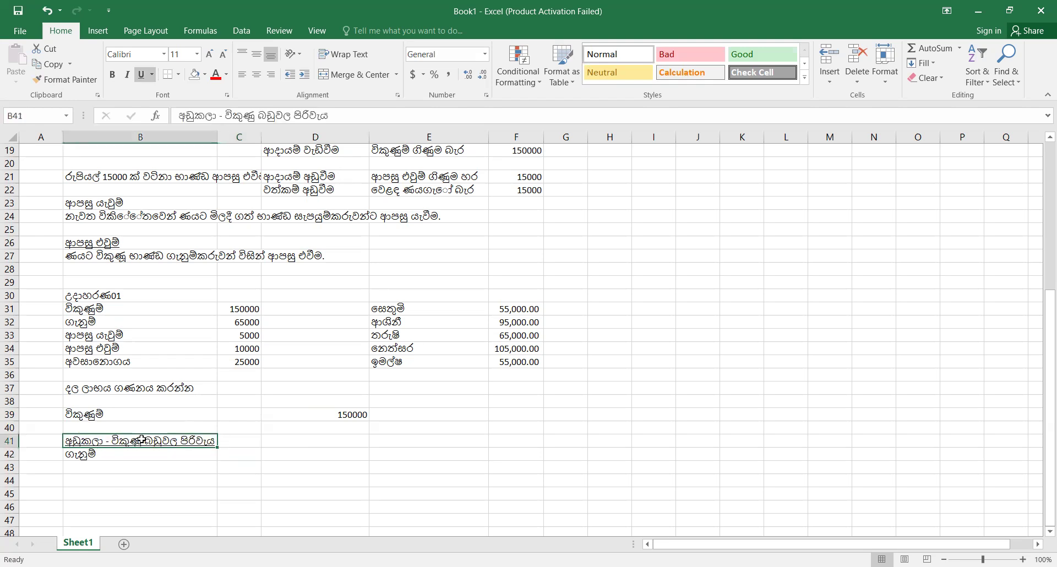
pyautogui.click(245, 457)
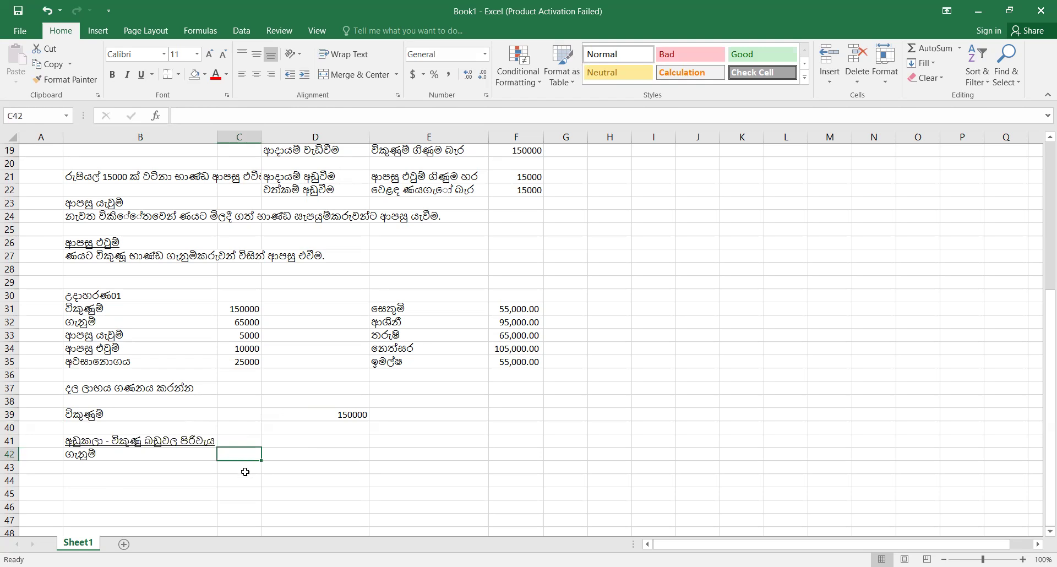
pyautogui.write('65000')
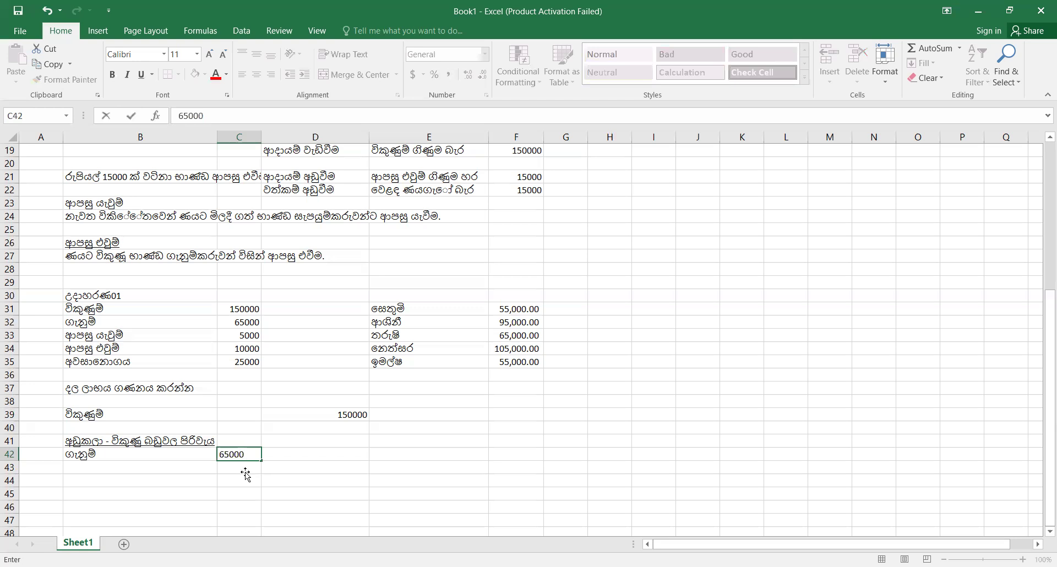
pyautogui.press('Return')
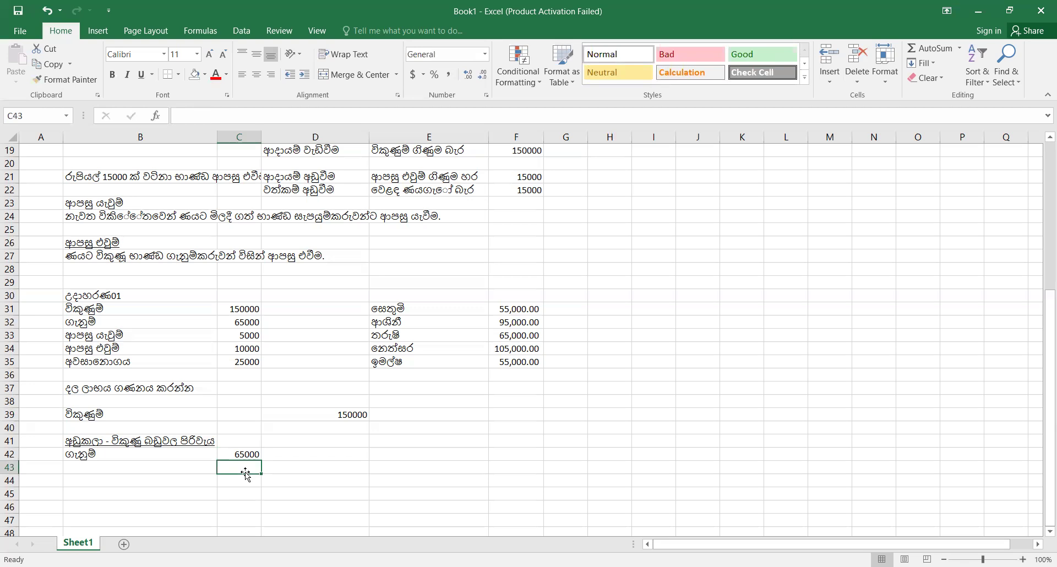
pyautogui.click(239, 453)
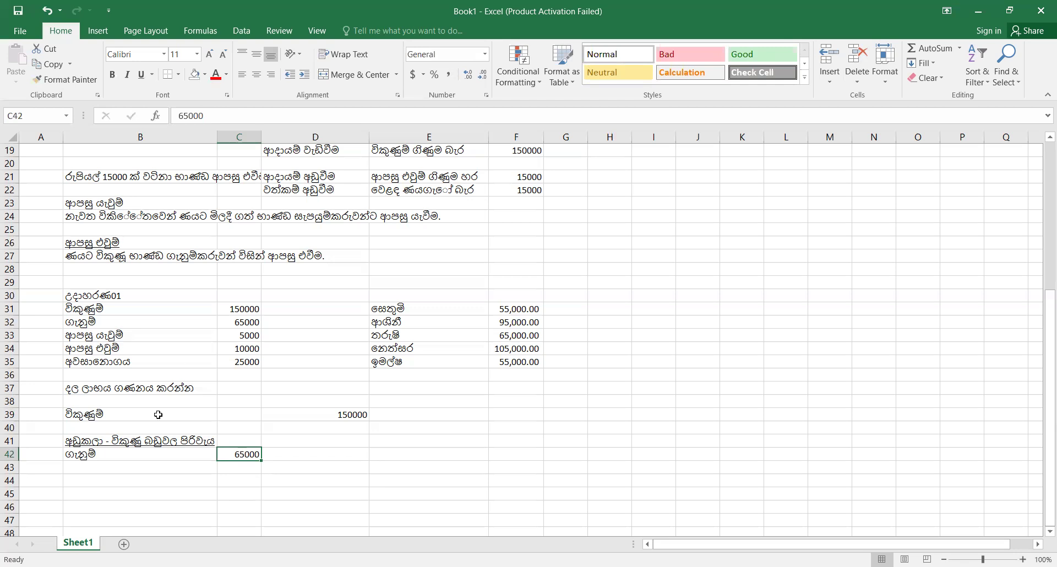
pyautogui.click(227, 359)
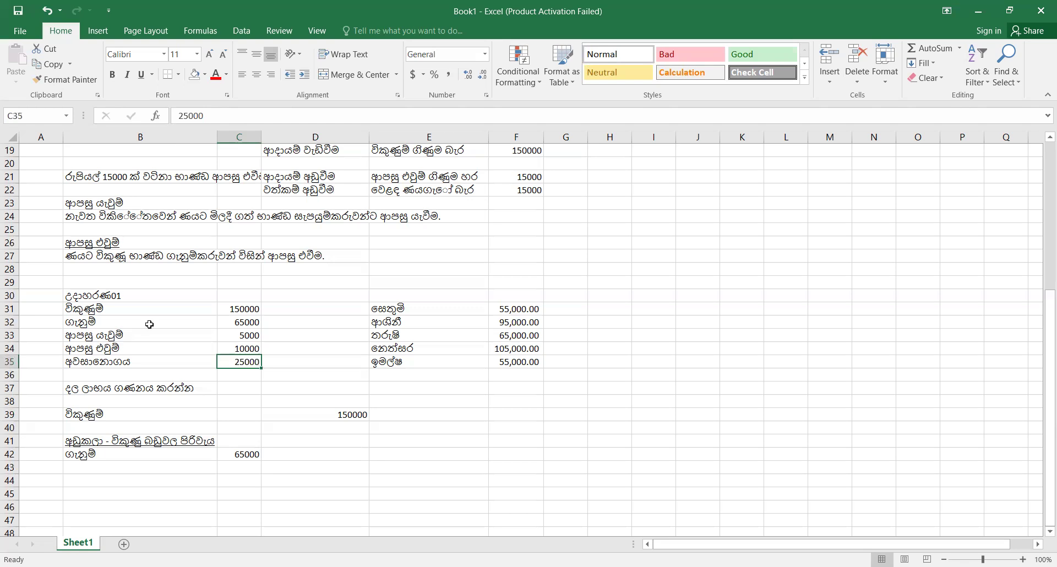
pyautogui.click(237, 336)
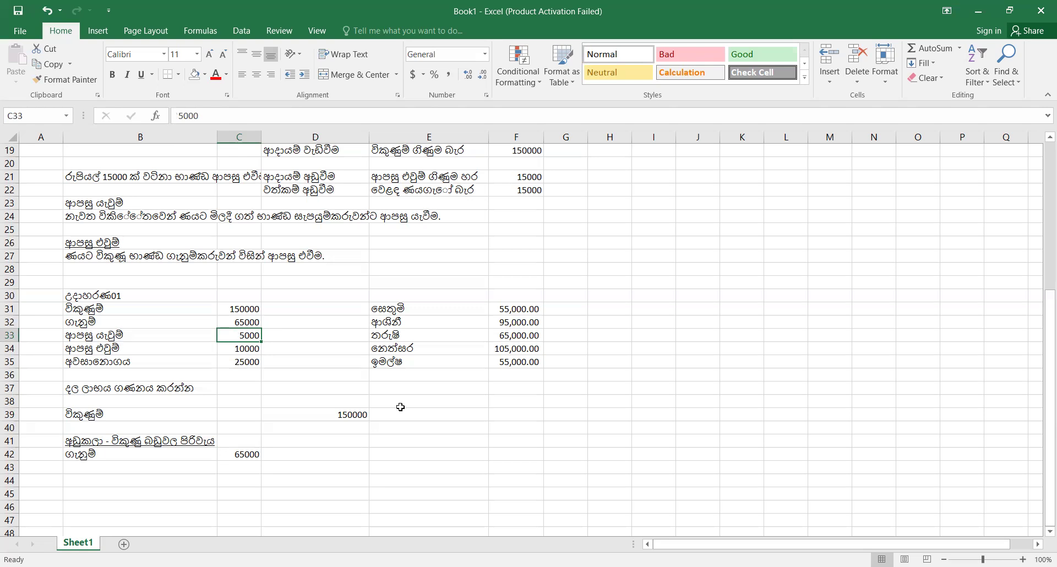
pyautogui.click(347, 413)
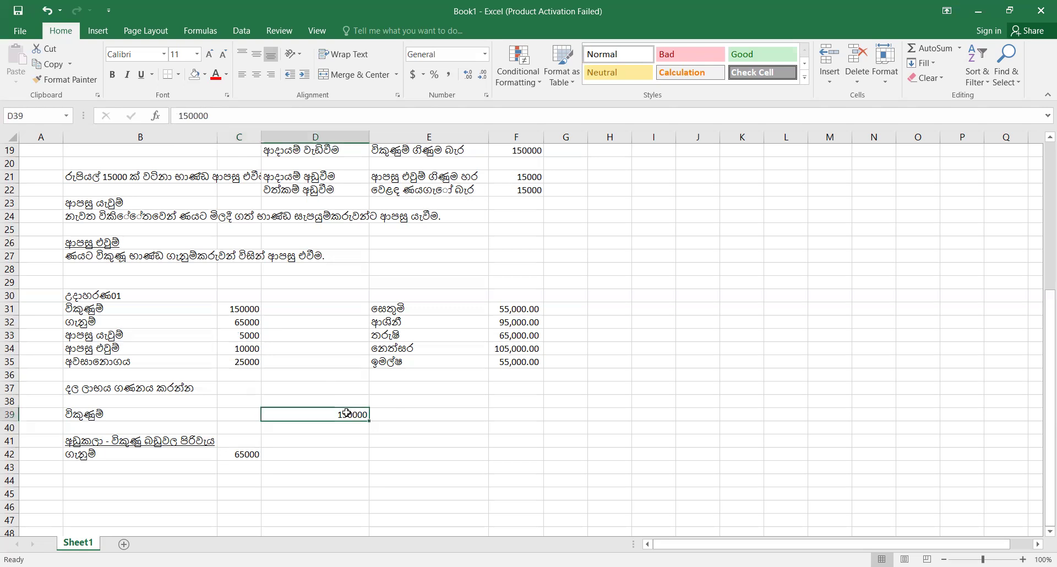
# Add the purchase returns line below purchases, with අඩුකලා - ආපසු යැවුම් in B43 and -5000 in C43
pyautogui.click(123, 469)
pyautogui.write('අඩුන')
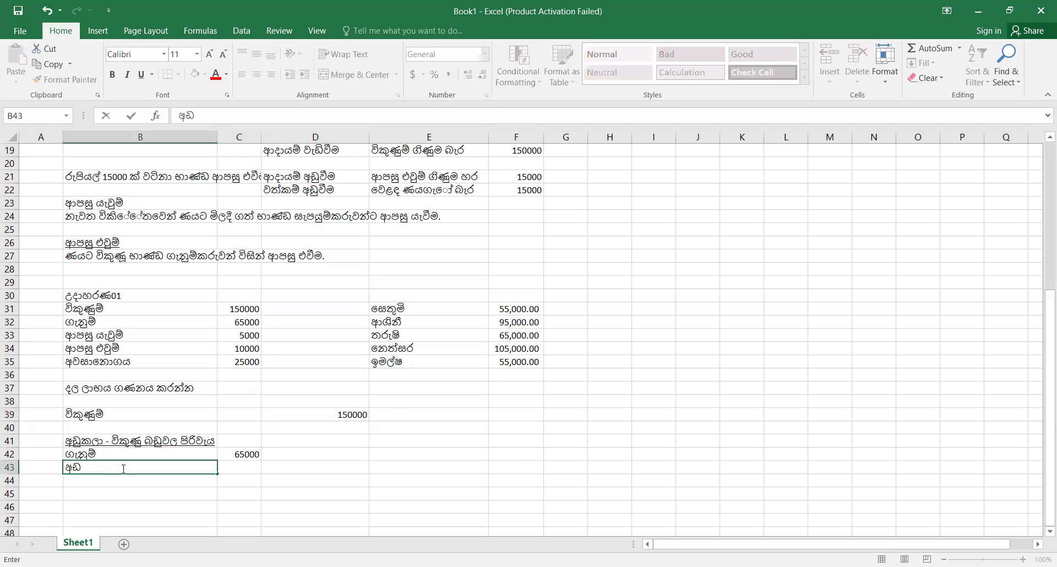
pyautogui.press('BackSpace')
pyautogui.write('කලා - ආපසු යැවුම්')
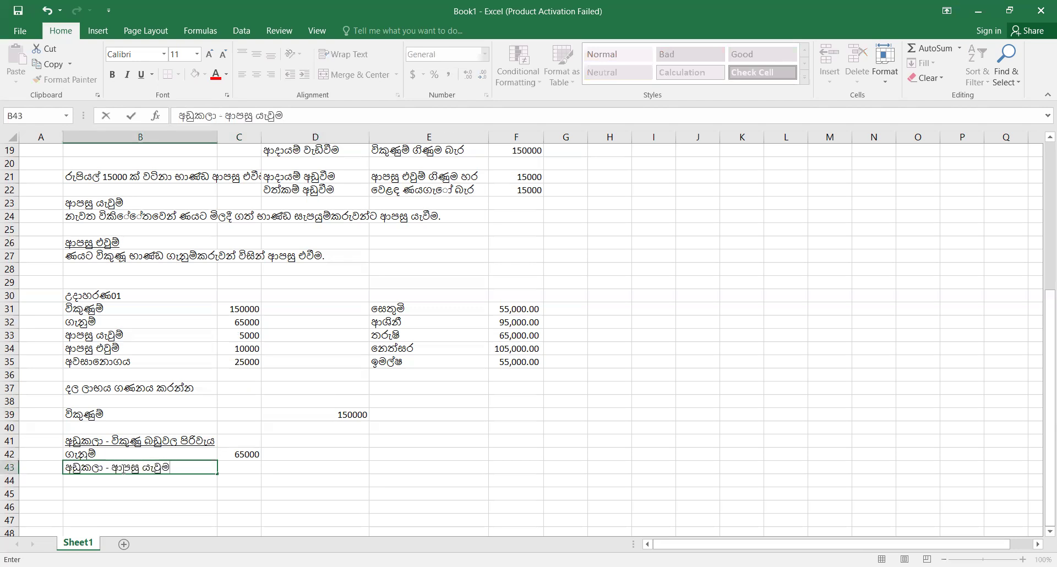
pyautogui.press('Tab')
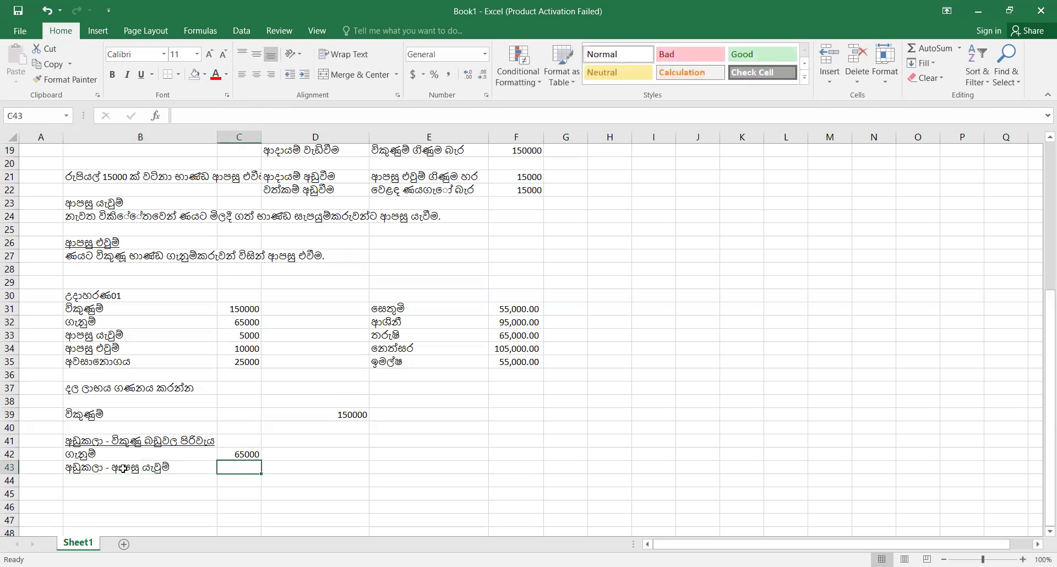
pyautogui.write('5')
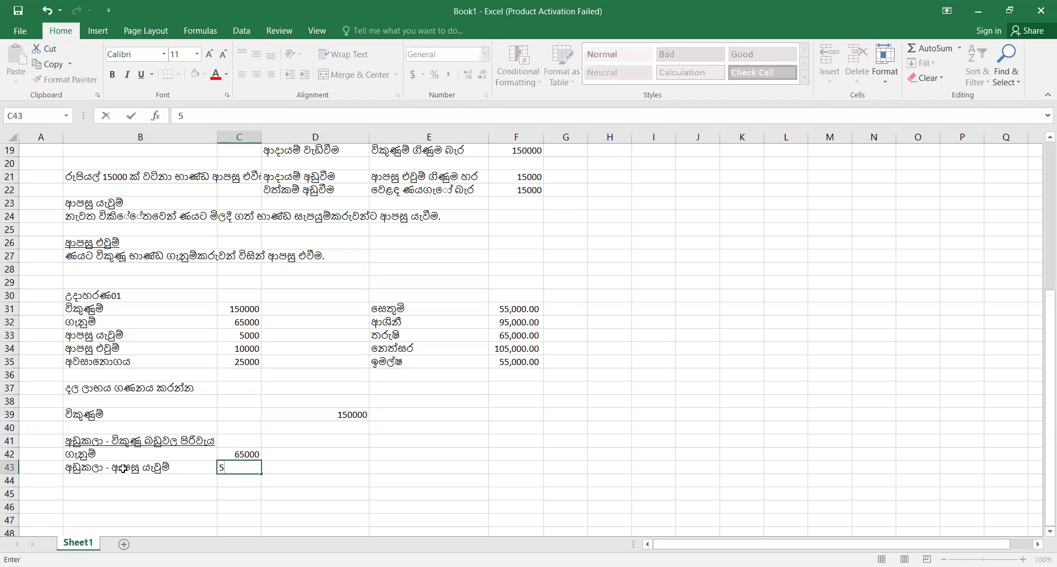
pyautogui.press('BackSpace')
pyautogui.write('+')
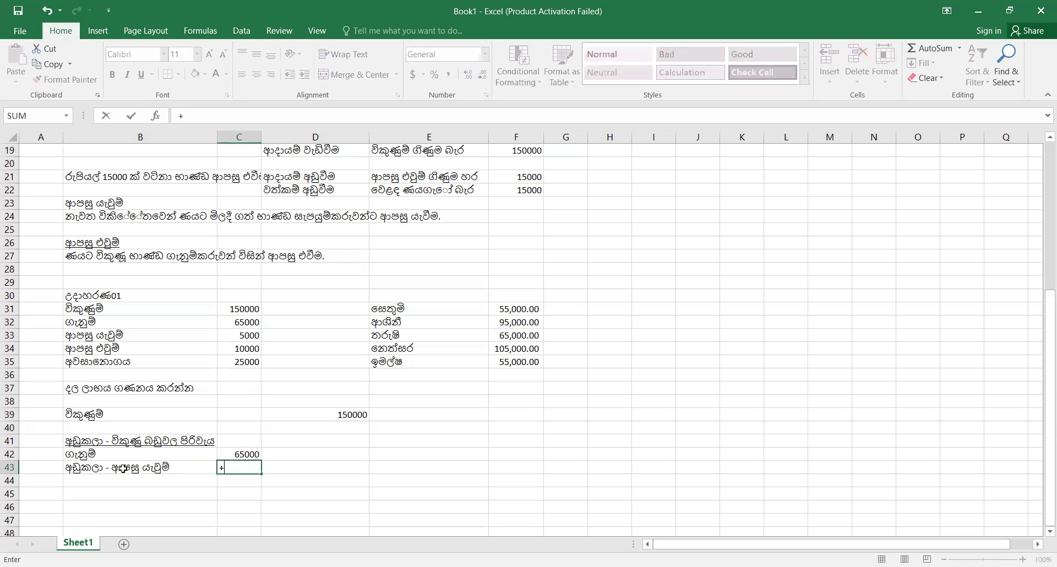
pyautogui.press('BackSpace')
pyautogui.write('-5000')
pyautogui.press('Return')
pyautogui.press('Return')
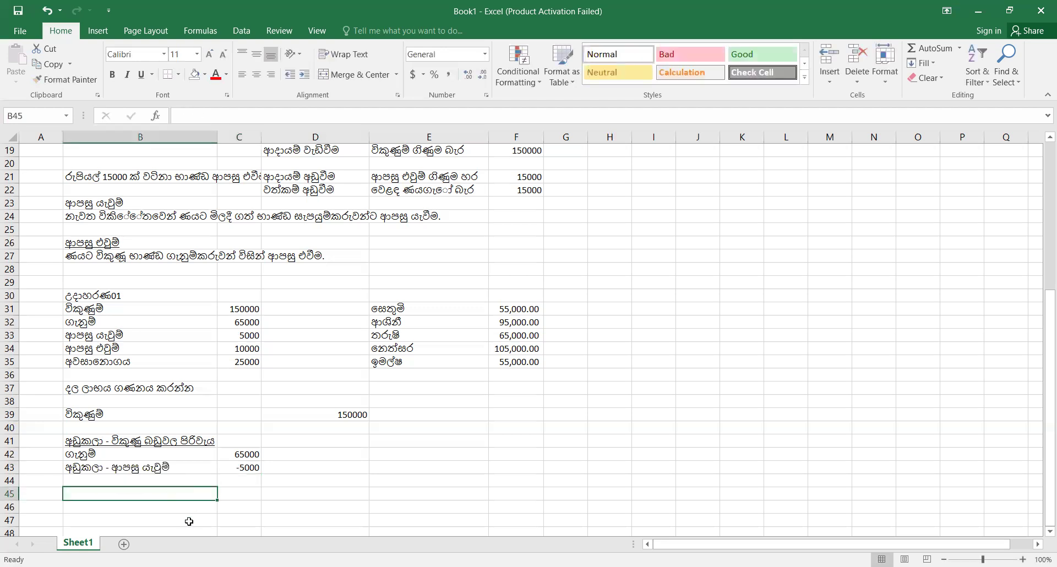
# Format the returns amount in C43 in comma style with no decimal places
pyautogui.click(245, 469)
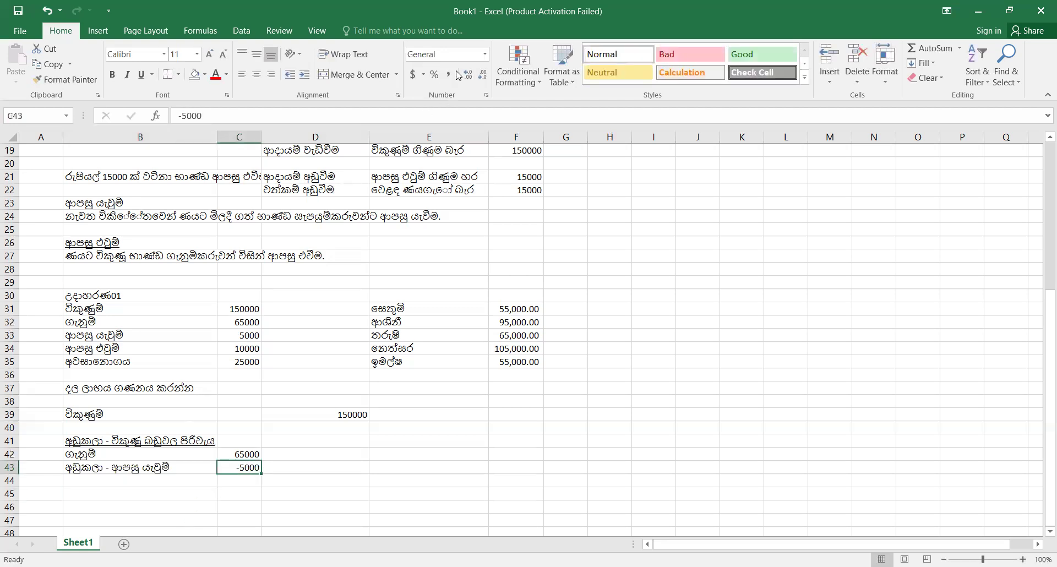
pyautogui.click(450, 76)
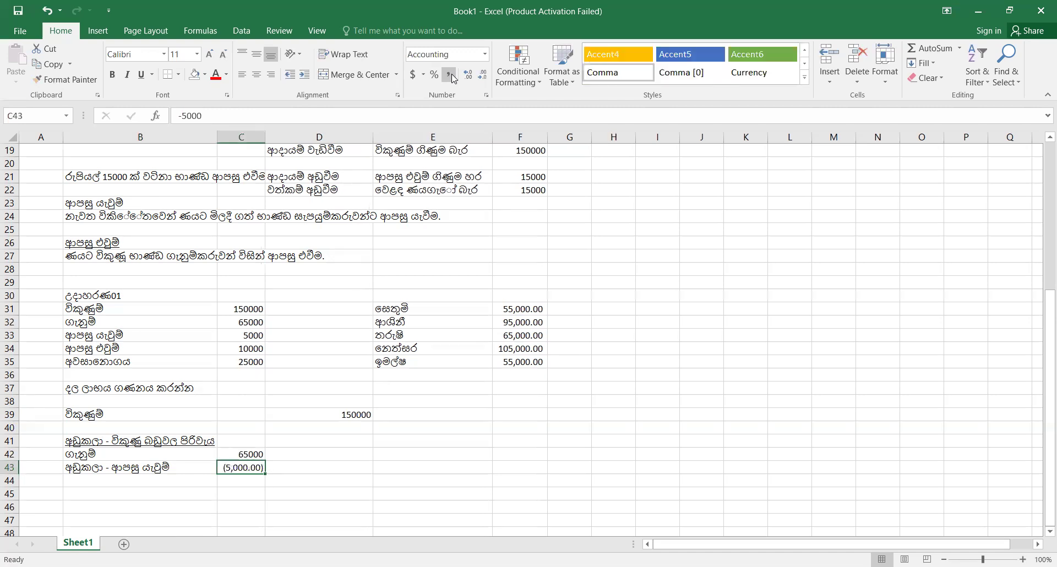
pyautogui.click(482, 77)
pyautogui.click(483, 77)
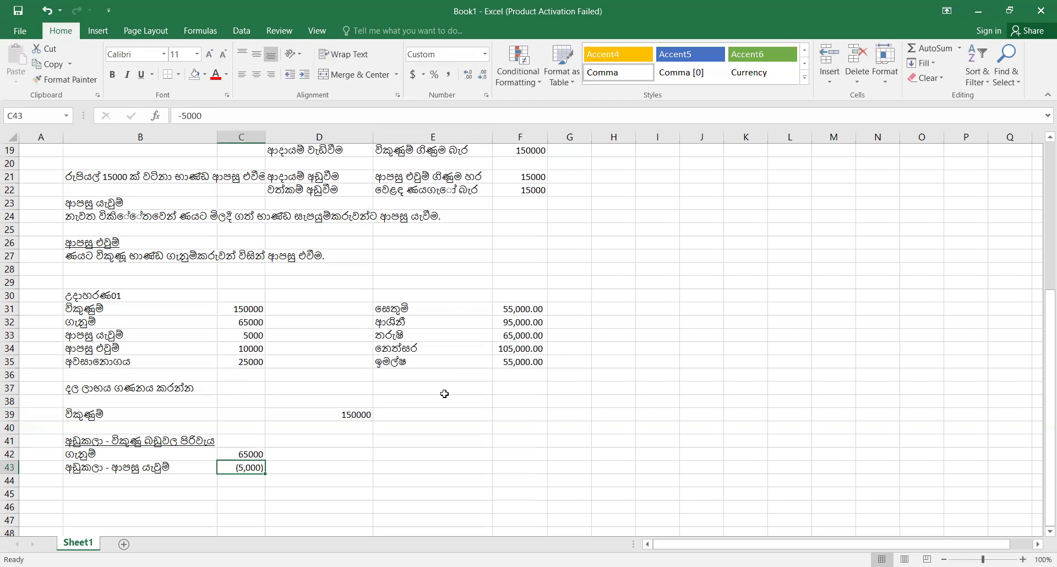
# Sum C42:C43 in C44 and add a top border to that total cell
pyautogui.click(249, 476)
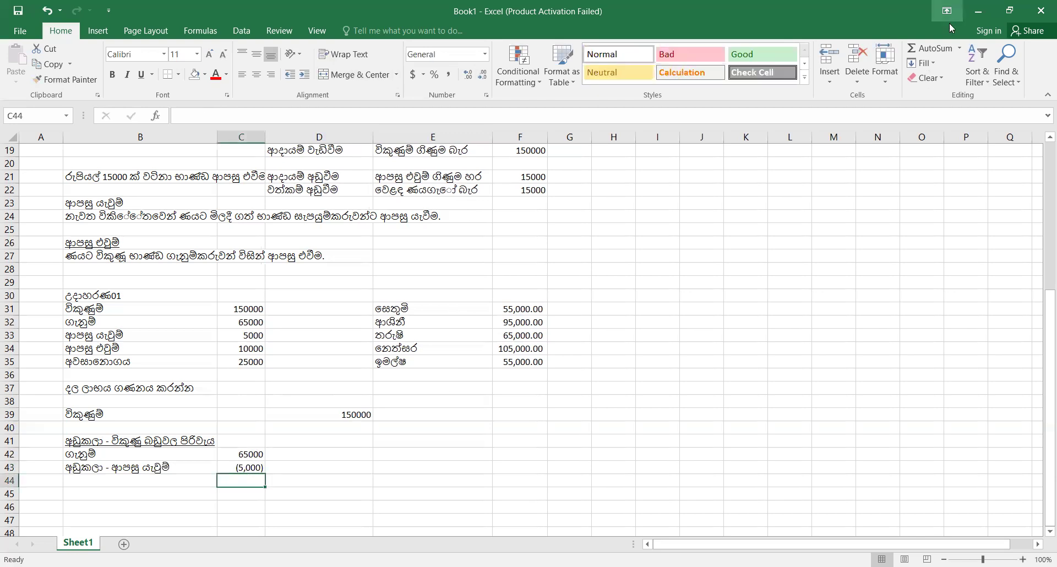
pyautogui.click(916, 51)
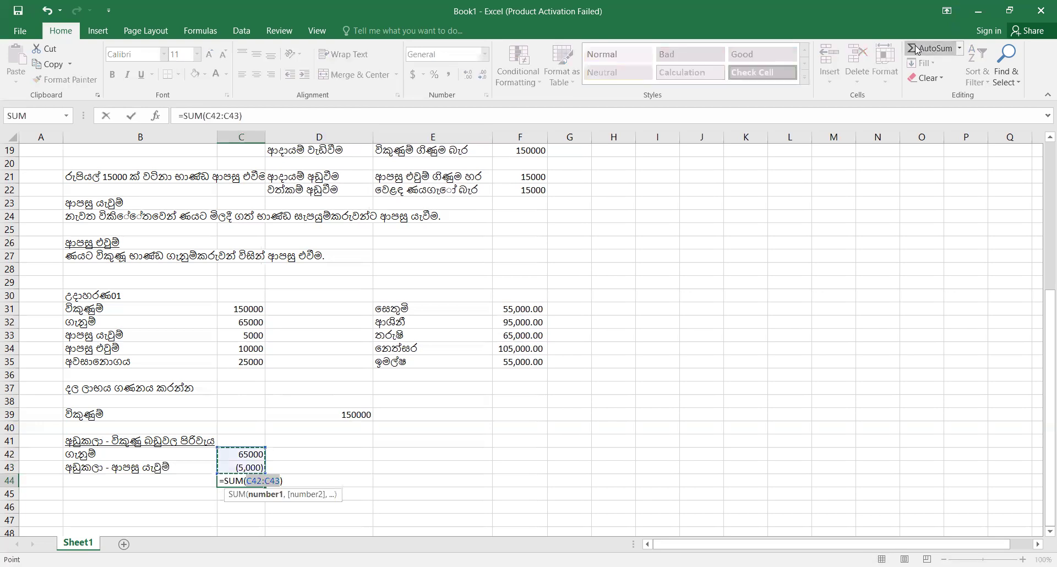
pyautogui.press('Return')
pyautogui.click(252, 478)
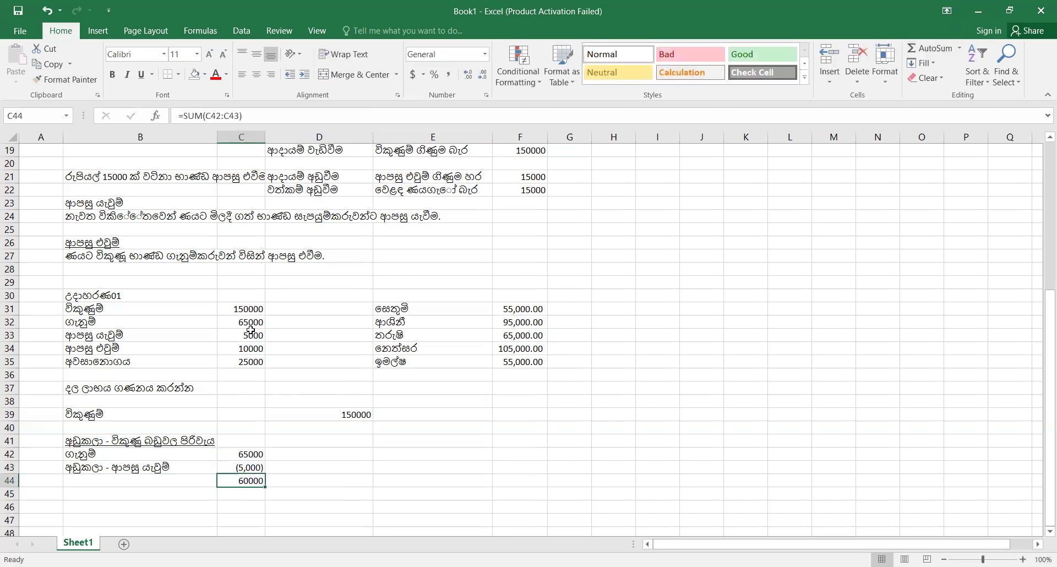
pyautogui.click(177, 74)
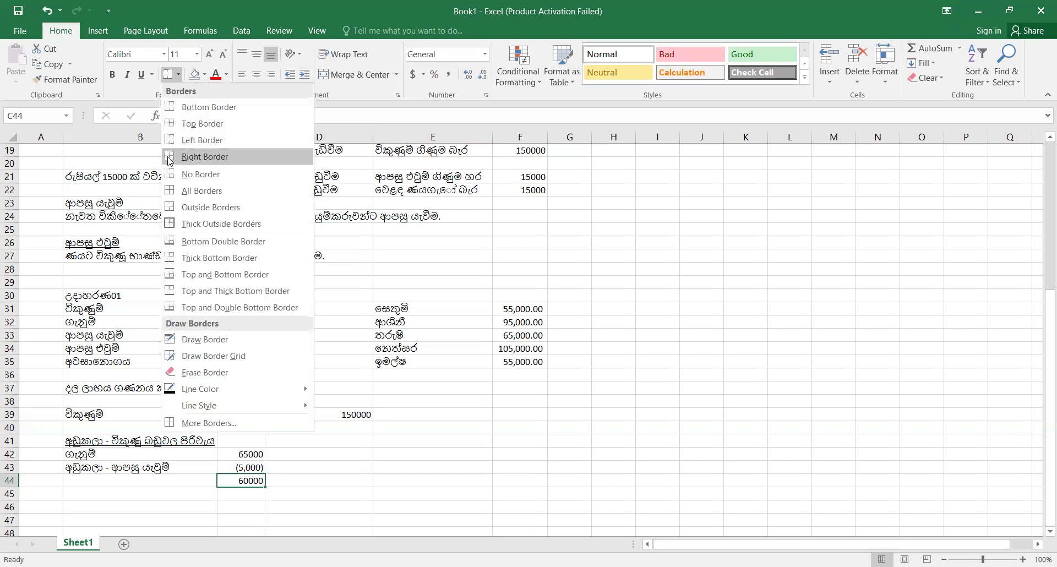
pyautogui.click(174, 127)
pyautogui.click(303, 442)
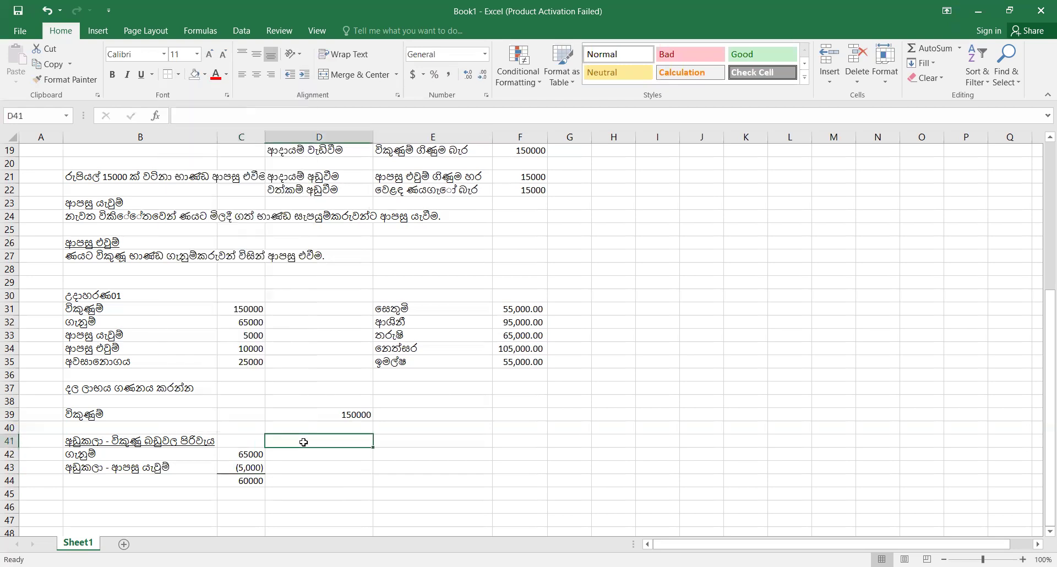
# Label the subtotal row with විකිණීමට තිබූ බඩු වල පිරිවැය in B44
pyautogui.click(65, 484)
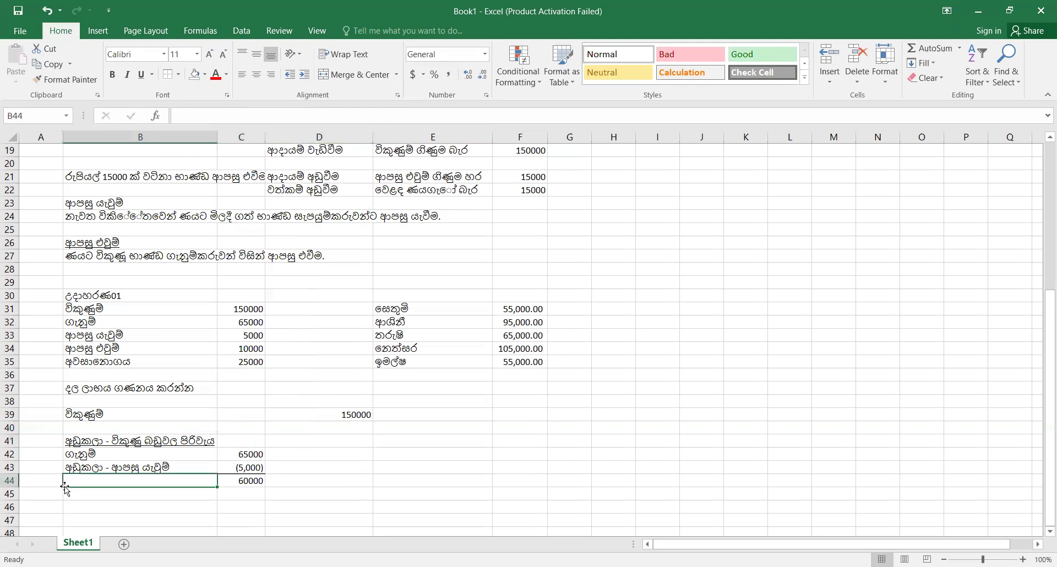
pyautogui.write('විකි')
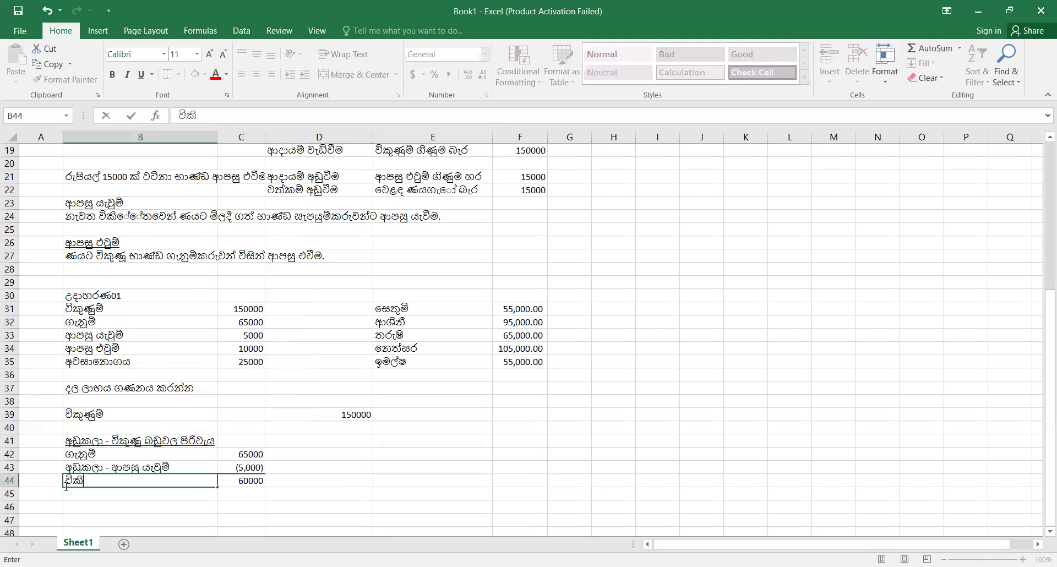
pyautogui.write('ණිීමට තිබූ බඩු වල')
pyautogui.write('පිරිවැය')
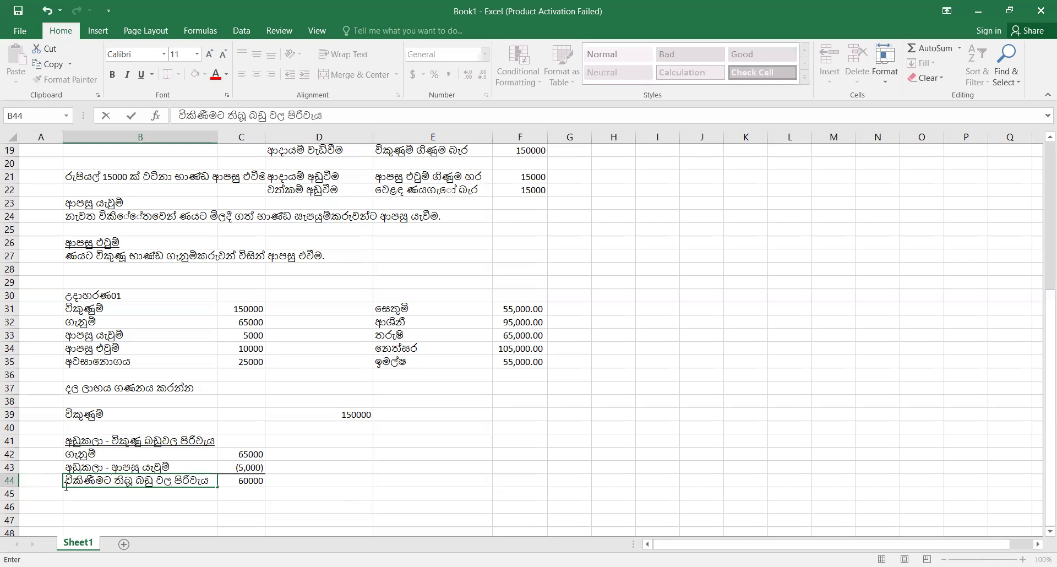
pyautogui.press('Tab')
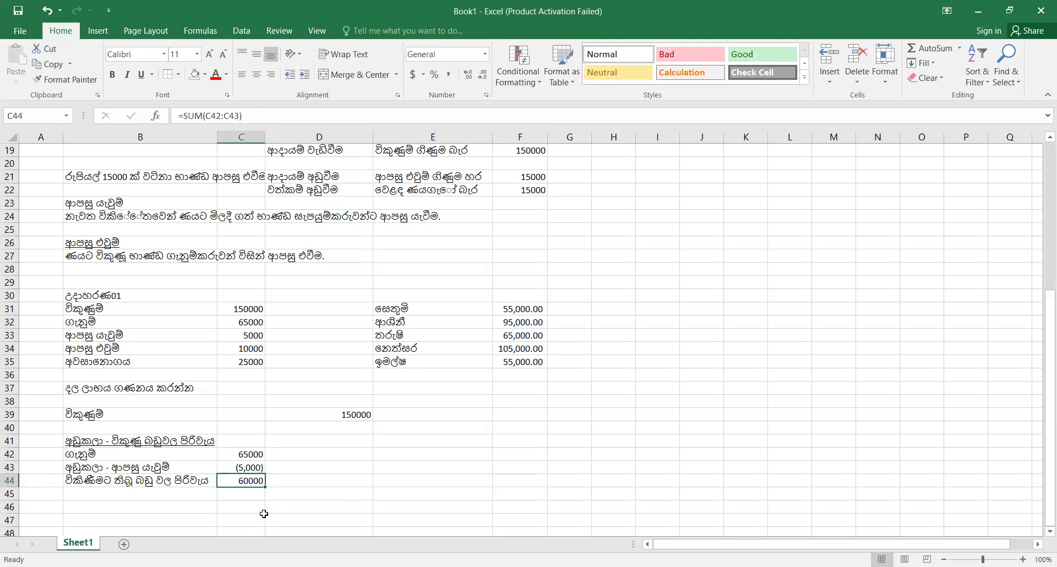
pyautogui.click(126, 440)
pyautogui.hotkey('ctrl', 'u')
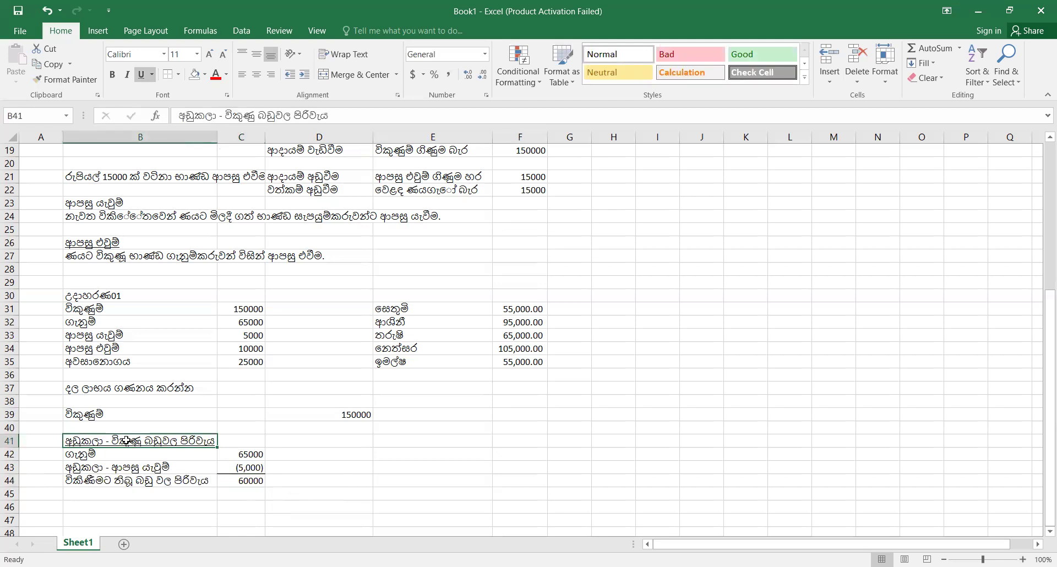
pyautogui.click(390, 467)
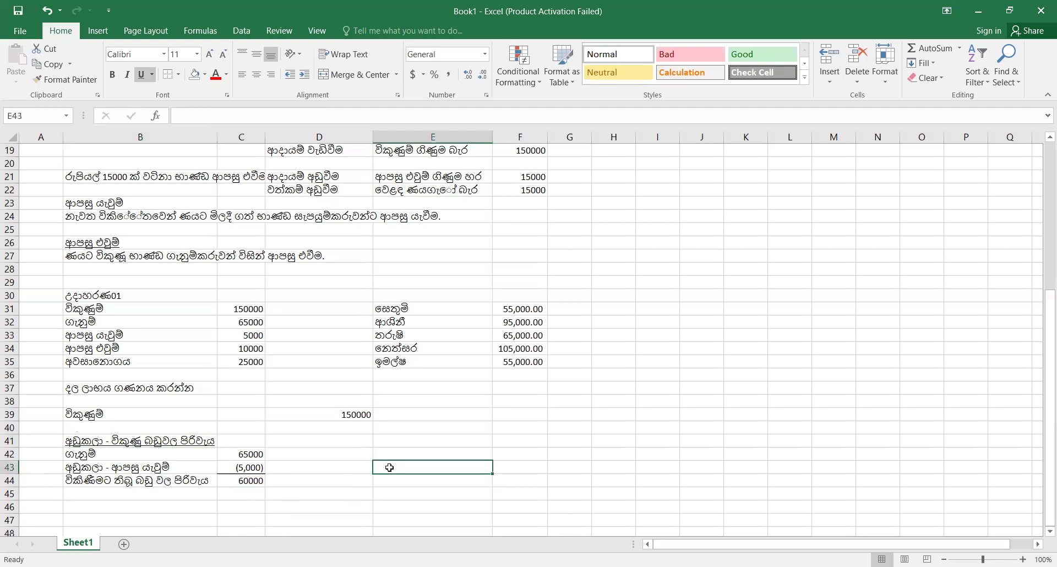
# Format the subtotal in C44 in comma style with no decimal places
pyautogui.click(246, 478)
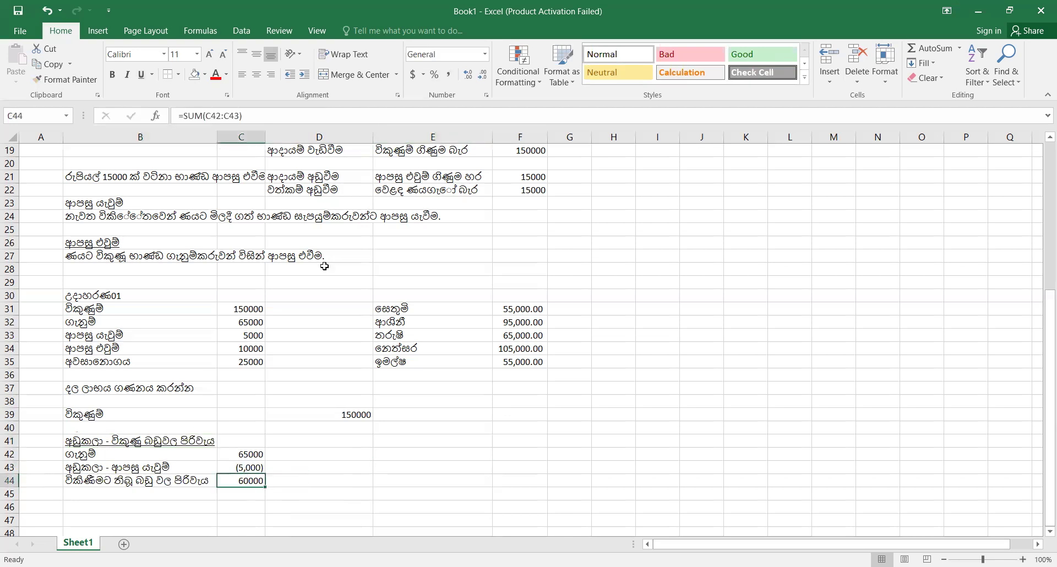
pyautogui.click(450, 76)
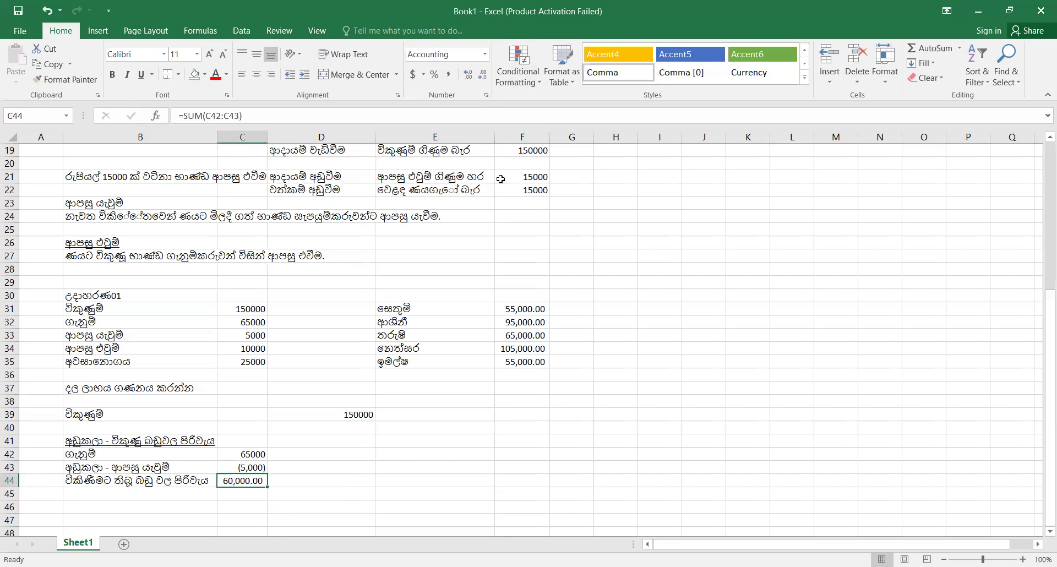
pyautogui.click(475, 78)
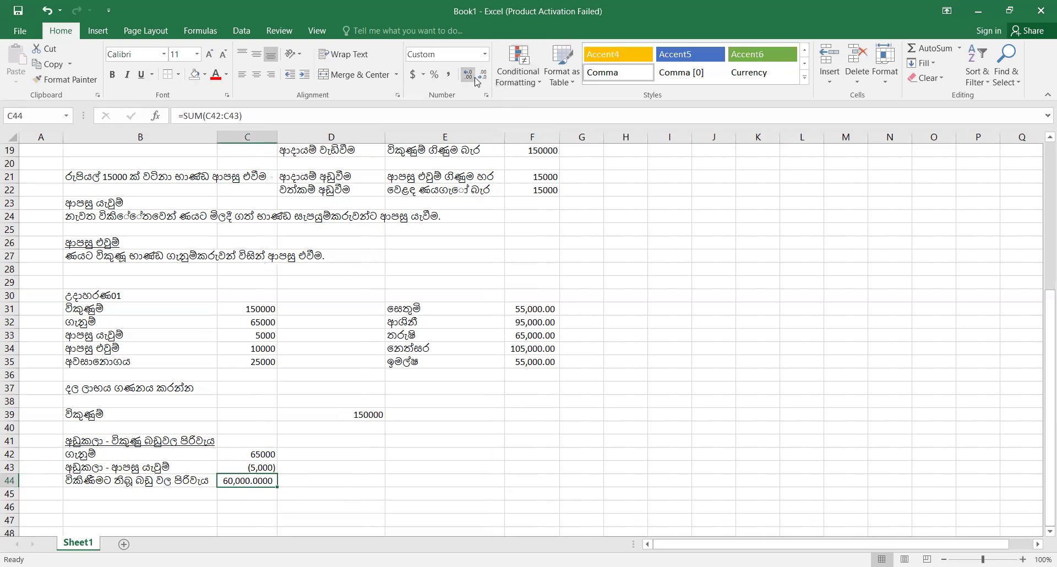
pyautogui.click(479, 79)
pyautogui.click(479, 78)
pyautogui.click(480, 78)
pyautogui.click(548, 457)
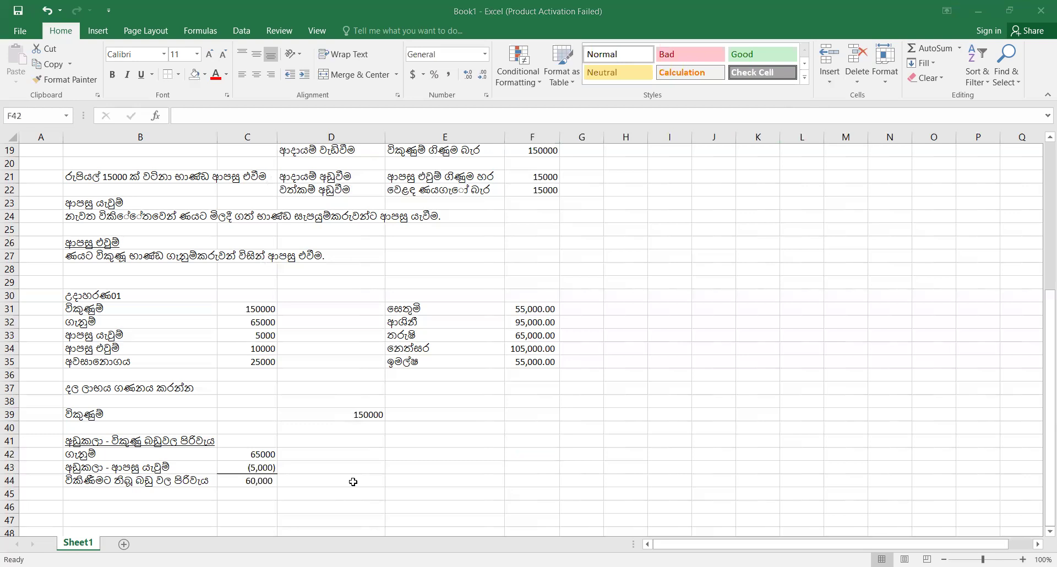
# Add the closing stock line below the subtotal, with අඩුකලා - අවසානොගය in B45 and -25000 in C45
pyautogui.click(1040, 433)
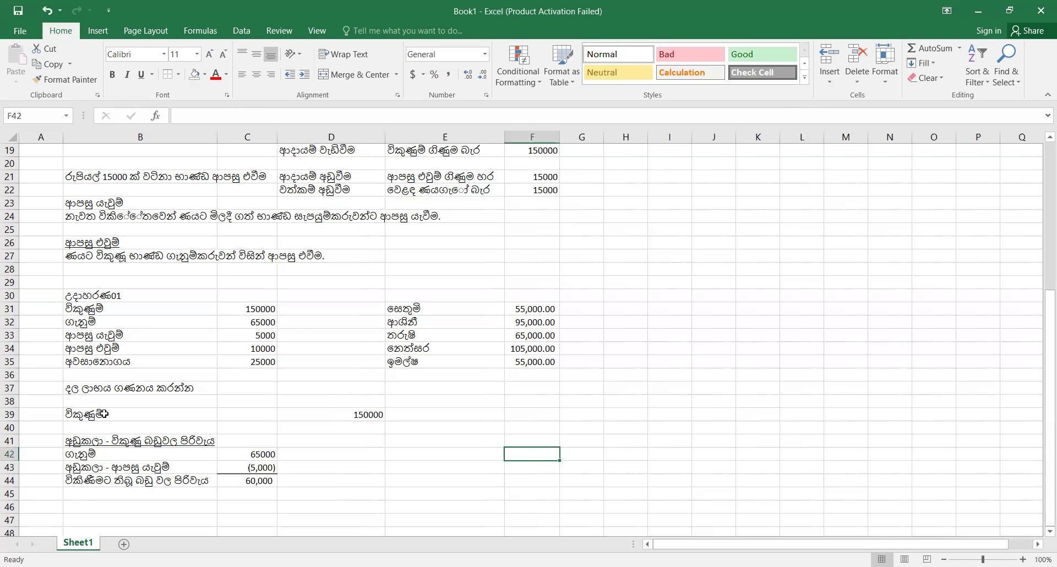
pyautogui.click(236, 360)
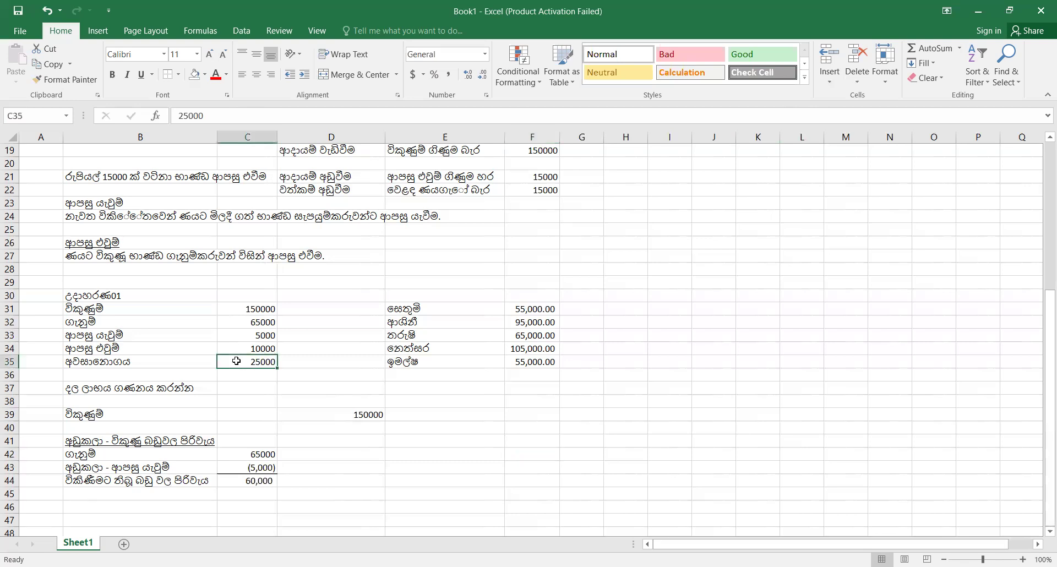
pyautogui.click(106, 491)
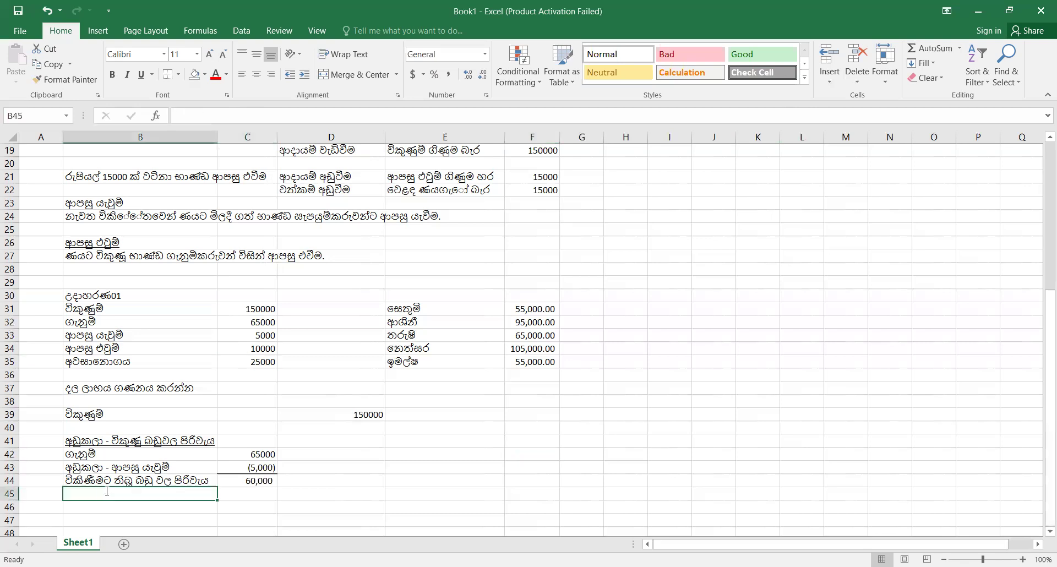
pyautogui.write('අඩුකලා - ආපසු යැවුම්')
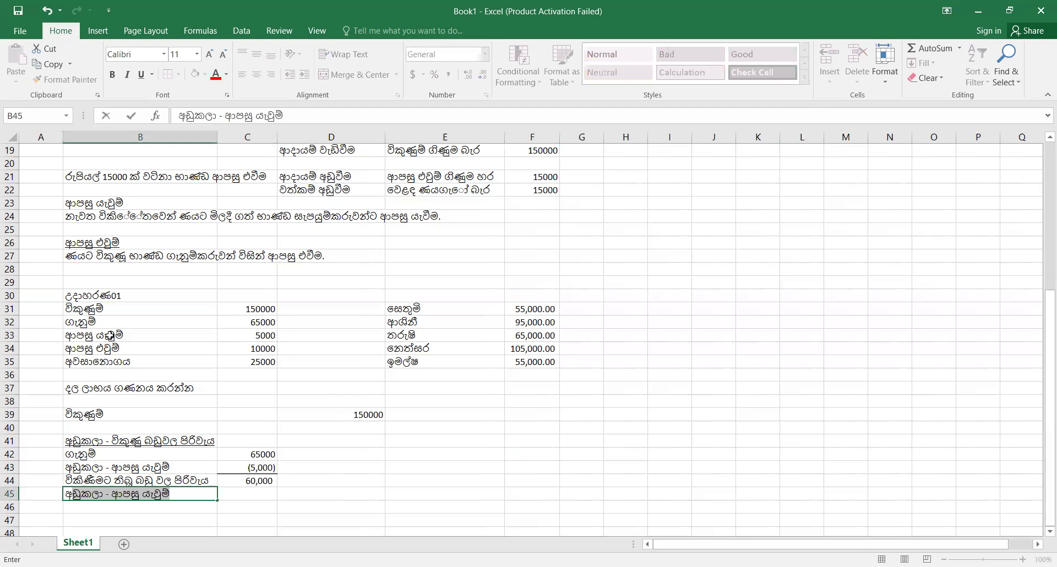
pyautogui.click(285, 116)
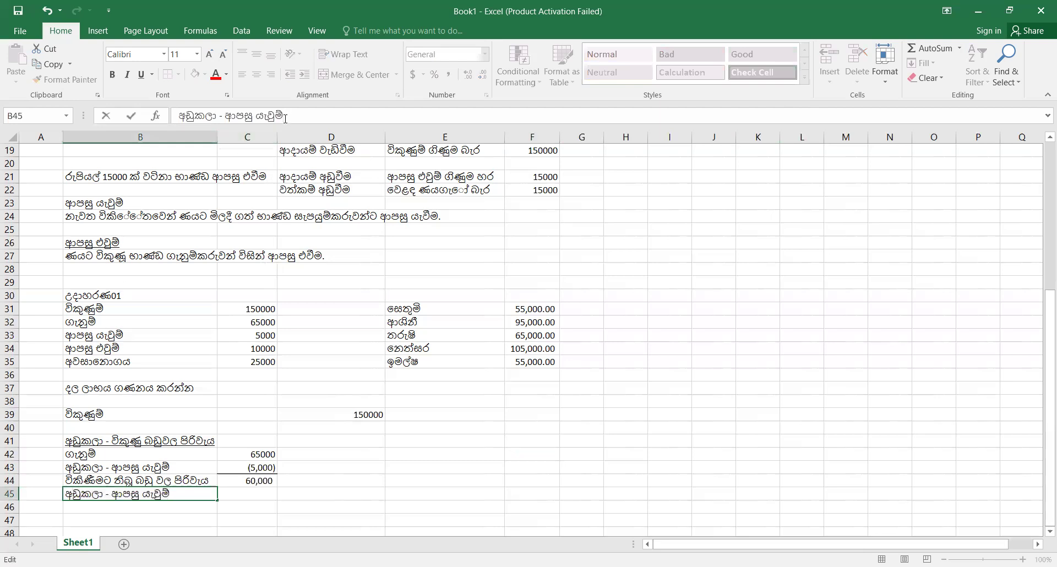
pyautogui.hotkey('shift', 'Left')
pyautogui.hotkey('shift', 'Left')
pyautogui.hotkey('shift', 'Left')
pyautogui.hotkey('shift', 'Left')
pyautogui.hotkey('shift', 'Left')
pyautogui.hotkey('shift', 'Left')
pyautogui.hotkey('shift', 'Left')
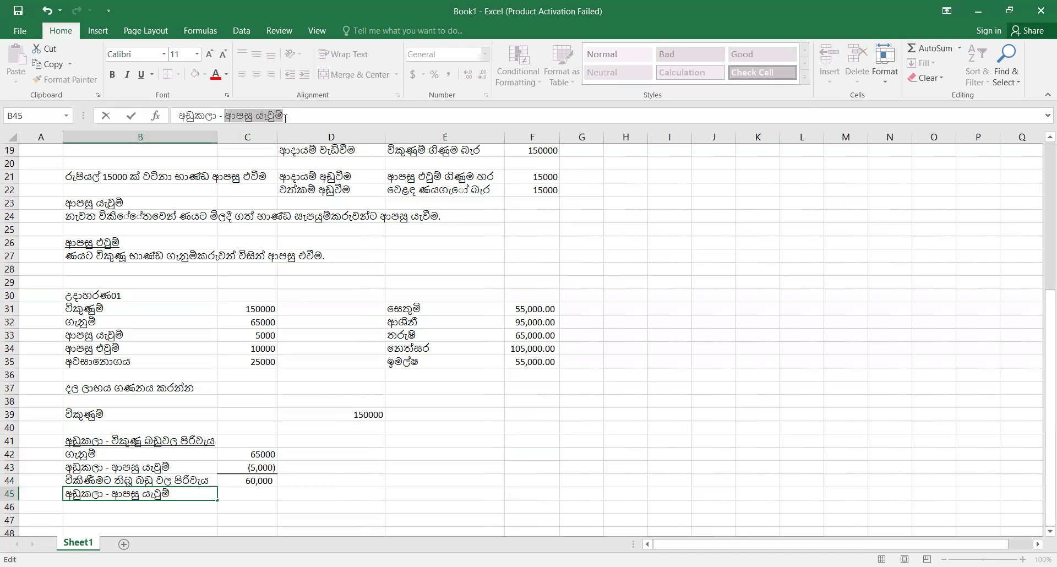
pyautogui.write('අවසාන')
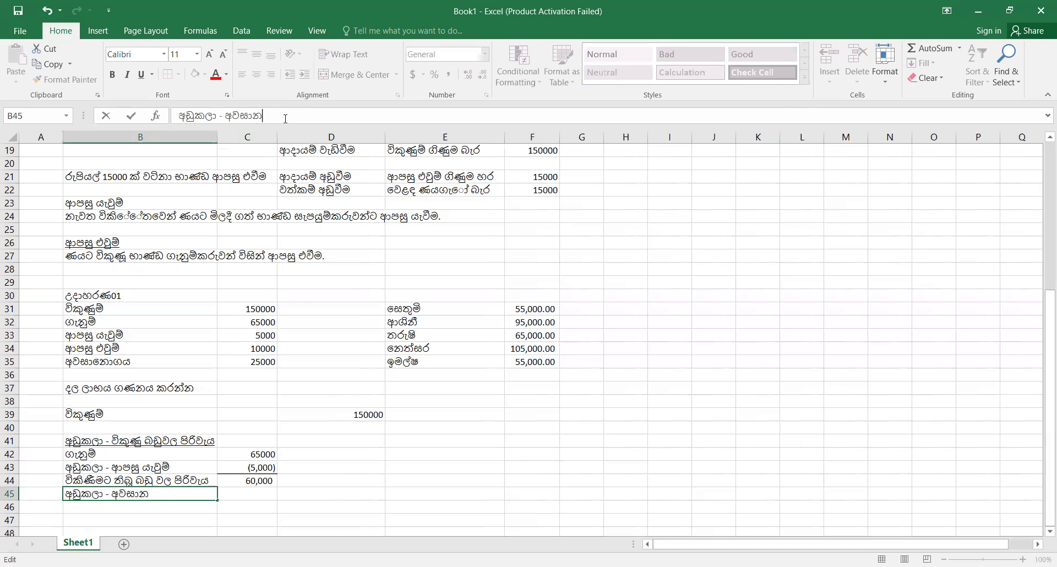
pyautogui.write(' ොගය')
pyautogui.press('Tab')
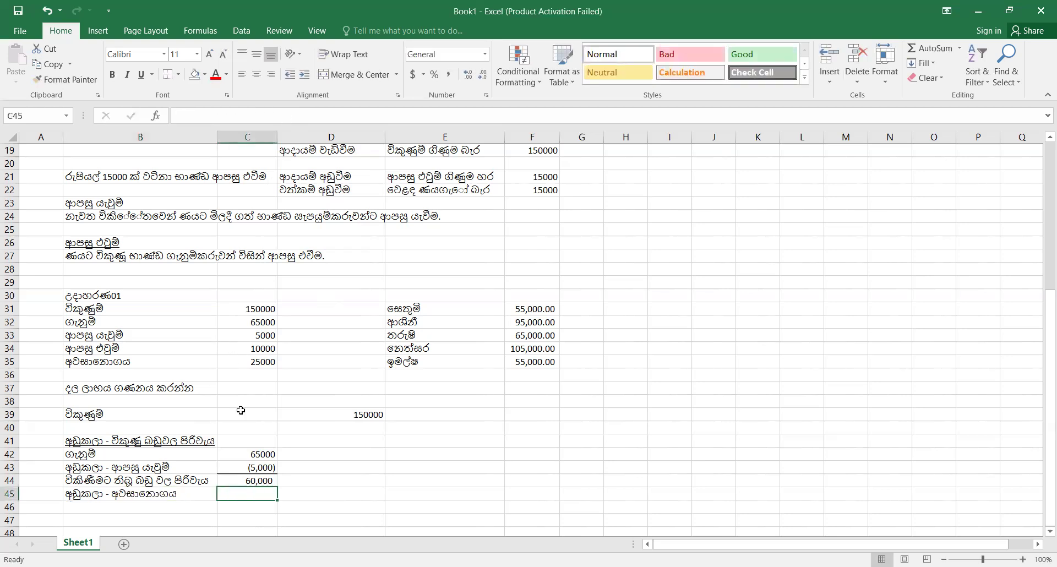
pyautogui.write('-25000')
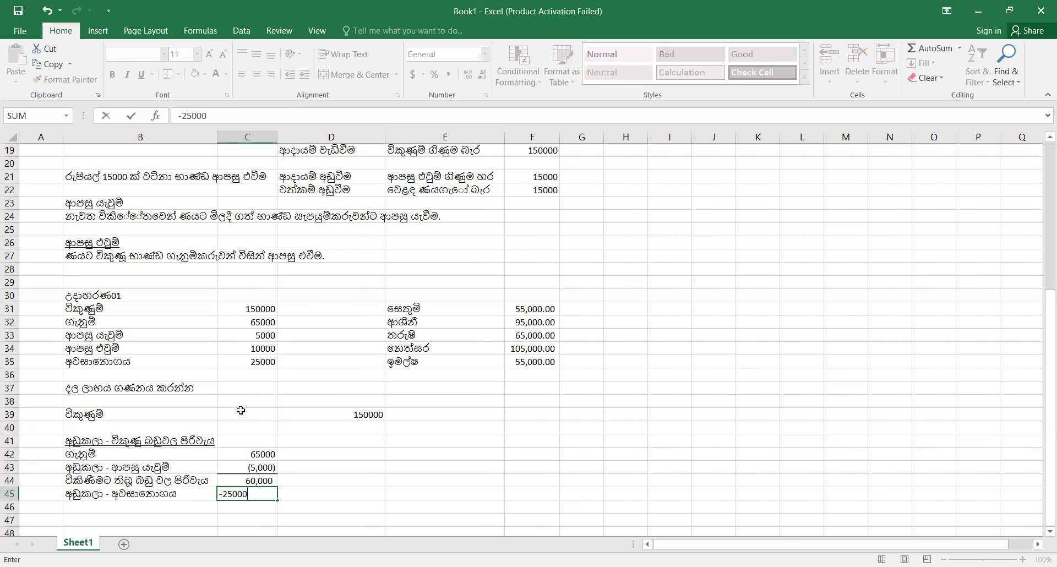
pyautogui.press('Return')
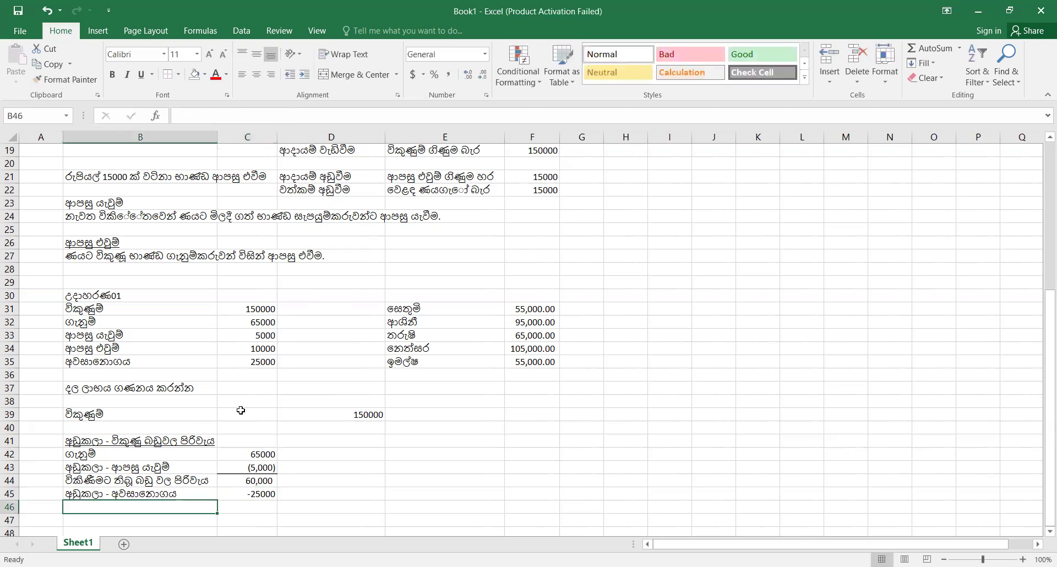
# Copy the formatting of the purchase returns amount in C43 onto the closing stock amount in C45
pyautogui.click(265, 468)
pyautogui.click(65, 79)
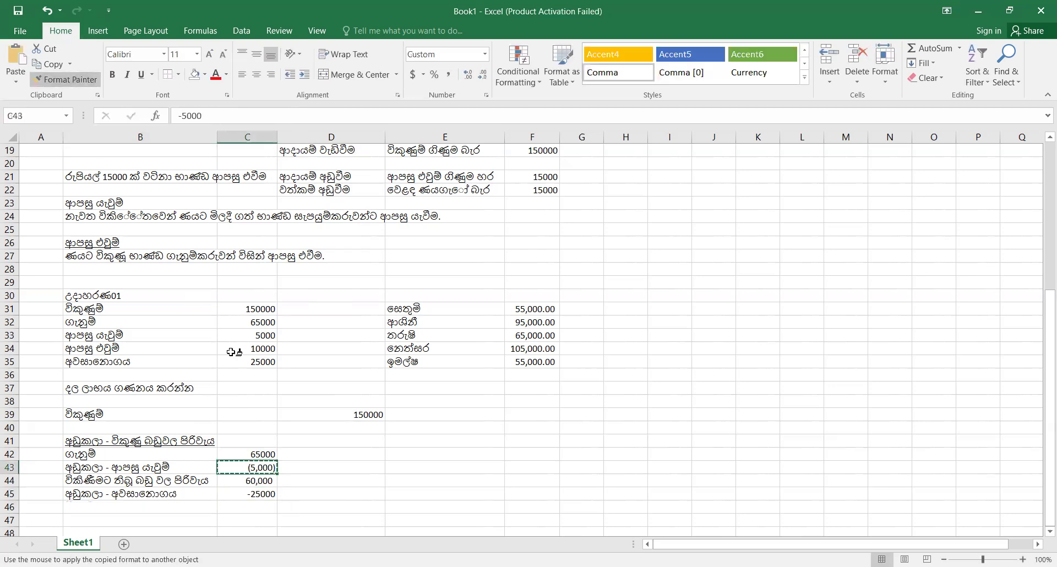
pyautogui.click(250, 492)
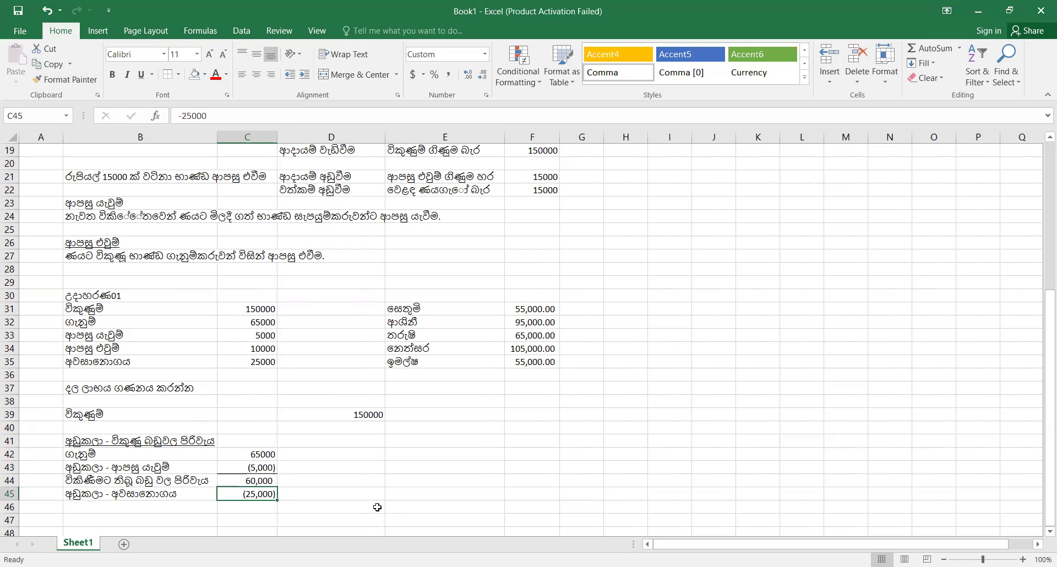
# Total C44:C45 with a SUM formula in D45 to get the cost of sales
pyautogui.click(354, 413)
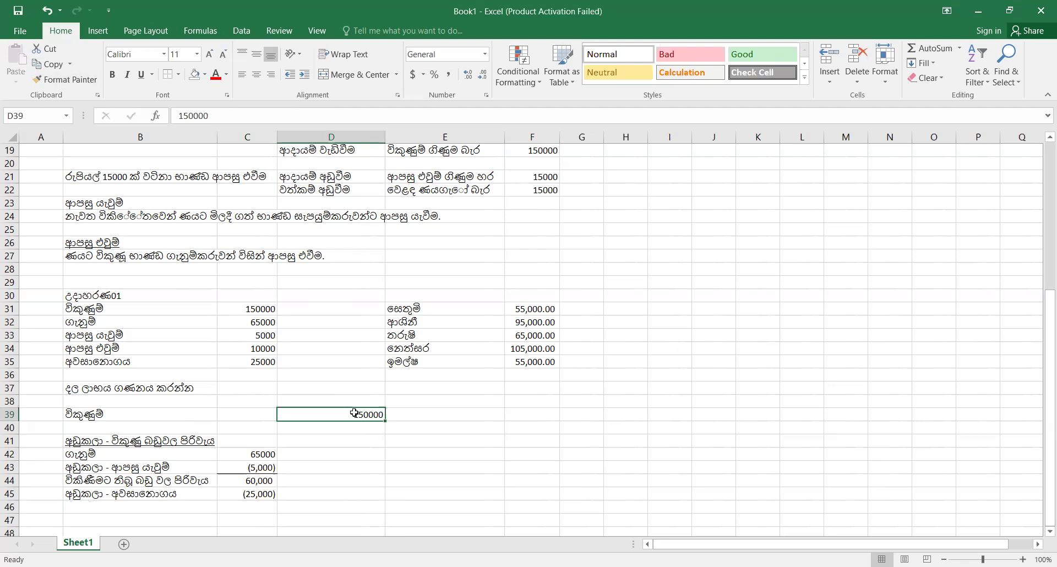
pyautogui.click(185, 437)
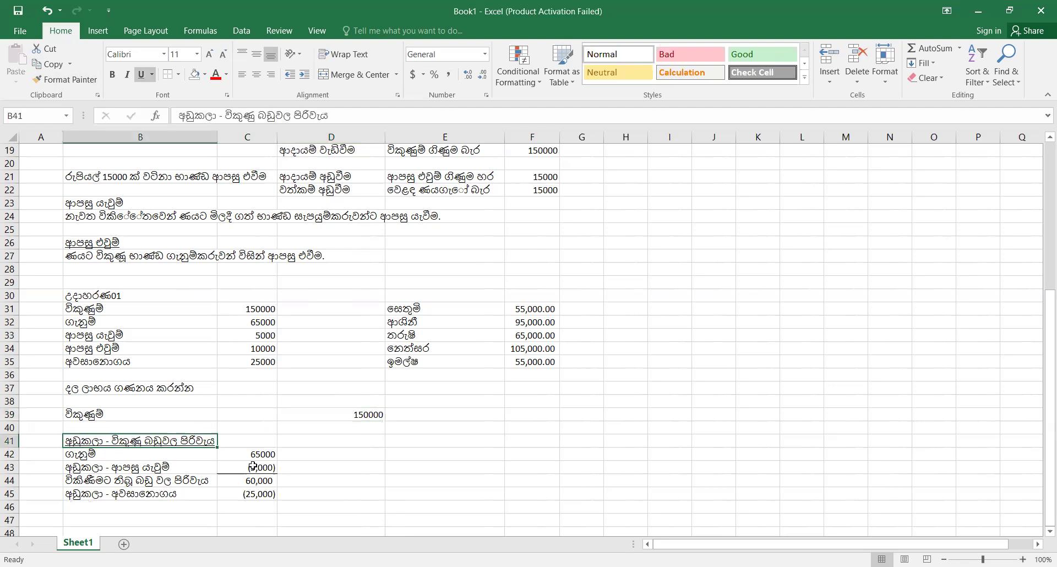
pyautogui.click(318, 497)
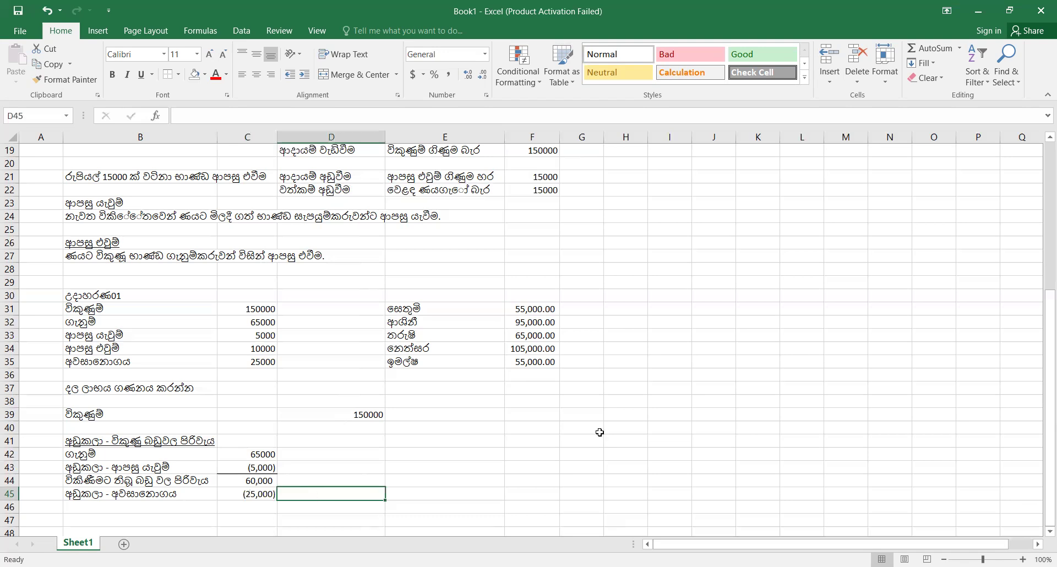
pyautogui.click(930, 47)
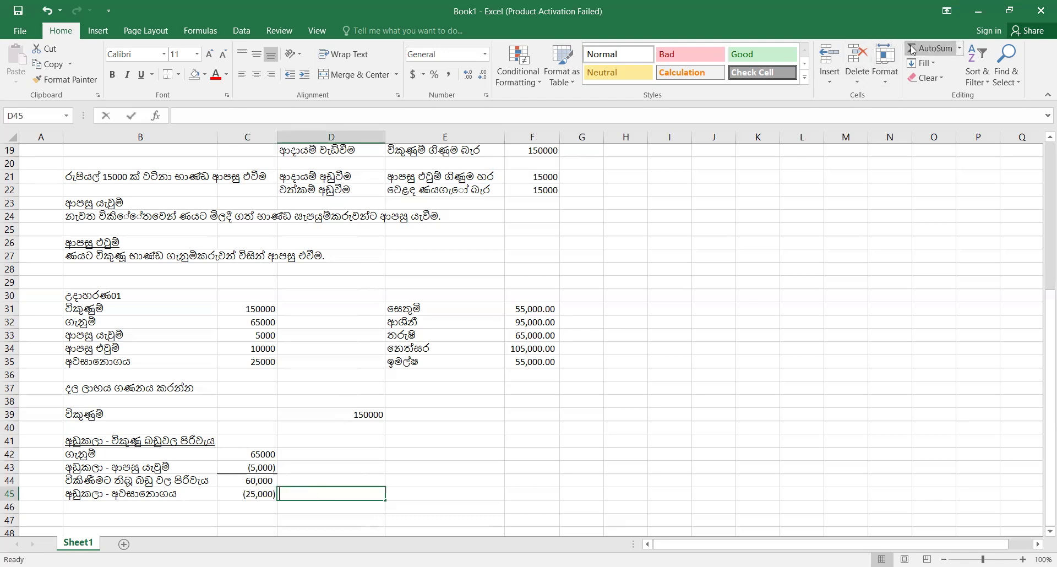
pyautogui.moveTo(256, 483); pyautogui.dragTo(257, 492)
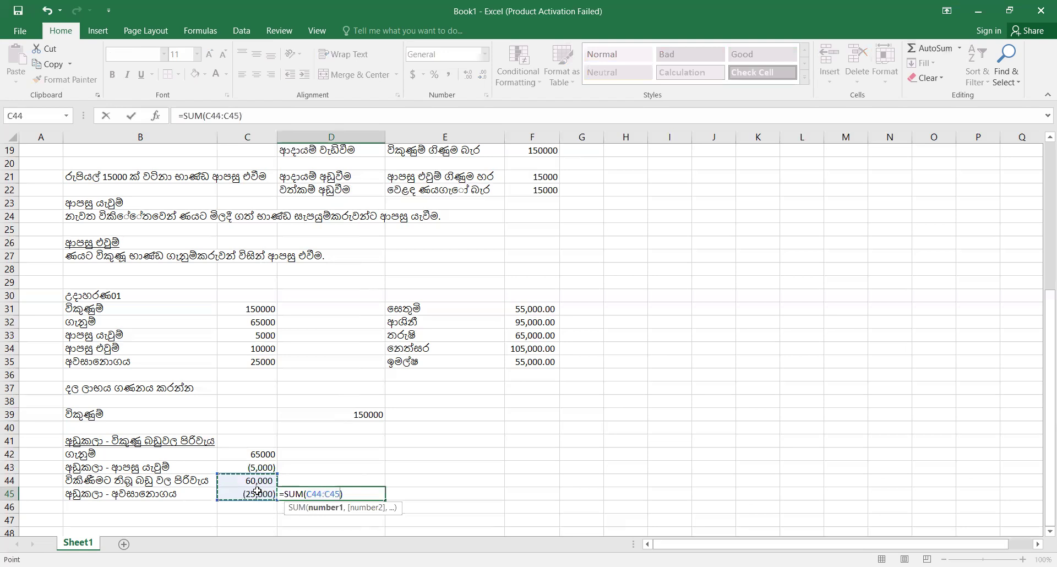
pyautogui.press('Return')
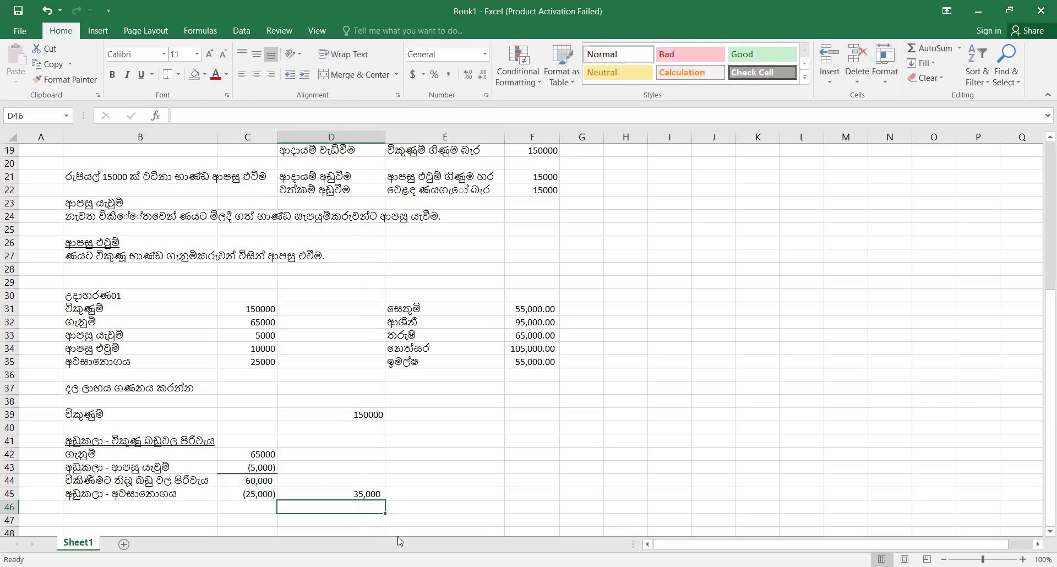
# Try a top border on C45 and copy the formula from C44 into it
pyautogui.click(265, 495)
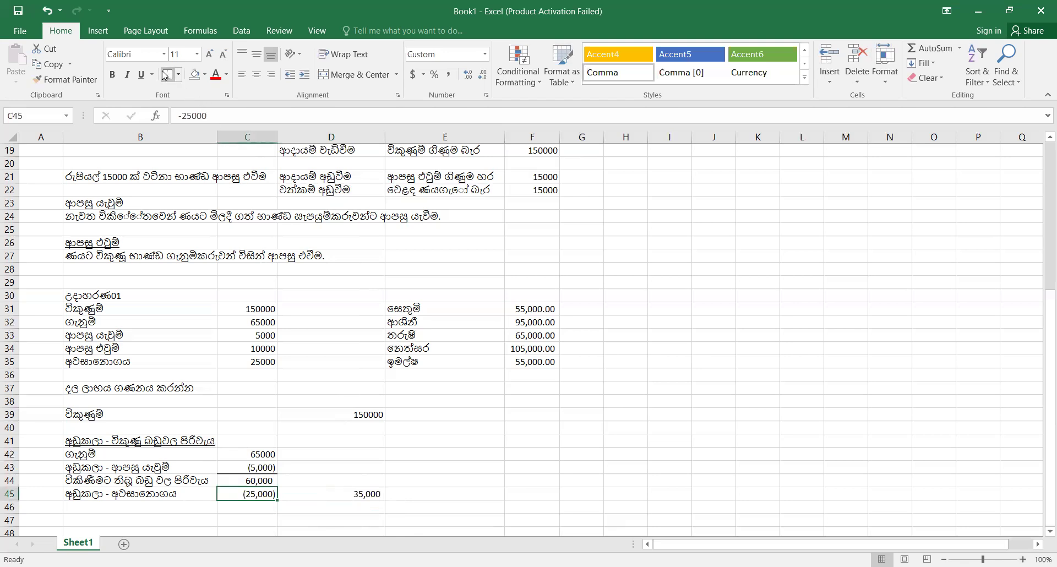
pyautogui.click(423, 449)
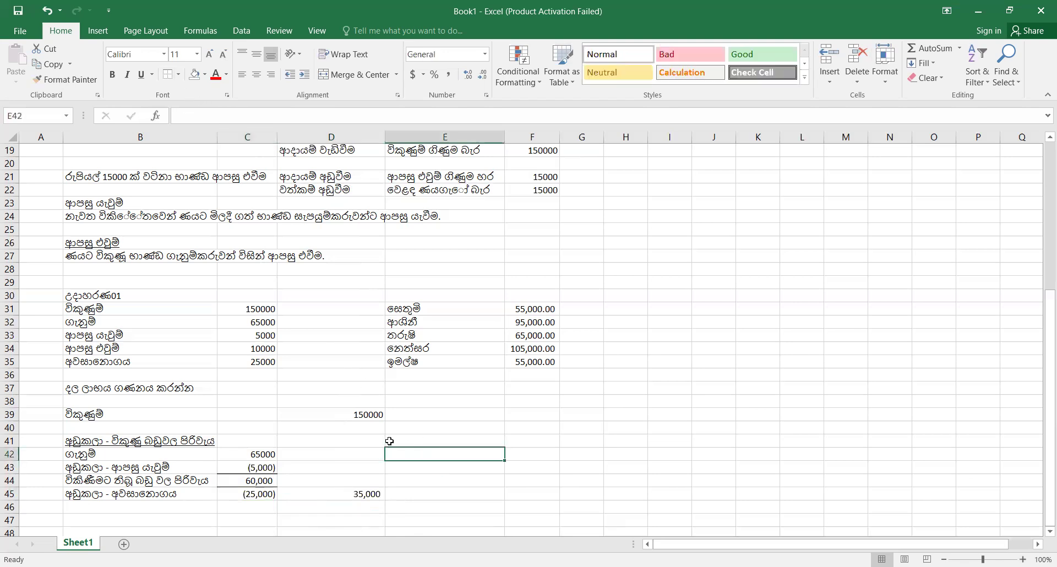
pyautogui.click(264, 491)
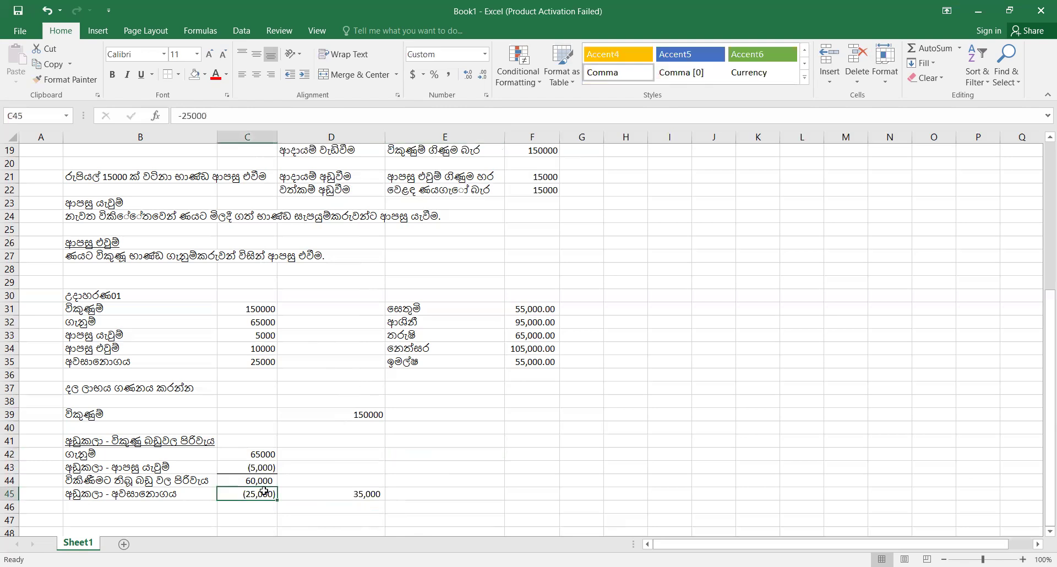
pyautogui.hotkey('ctrl', "'")
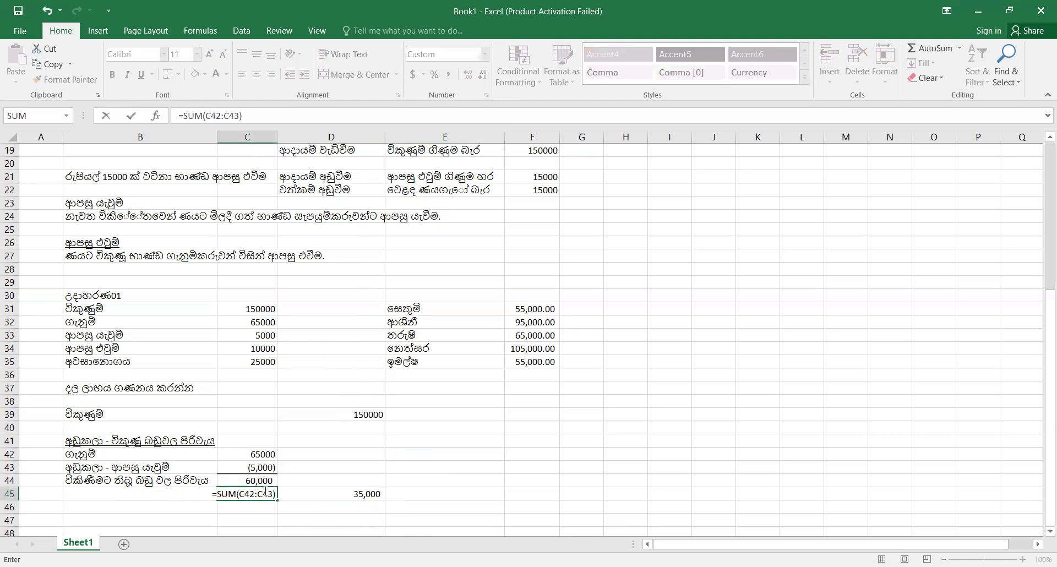
pyautogui.hotkey('ctrl', 'Return')
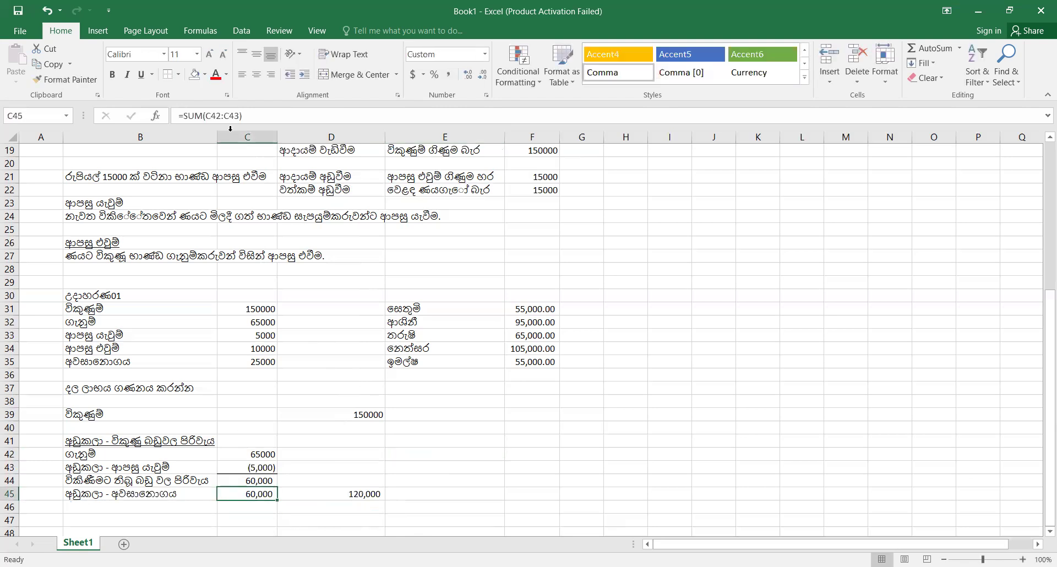
# Remove the top border from C45 and give the cell a bottom border
pyautogui.click(178, 77)
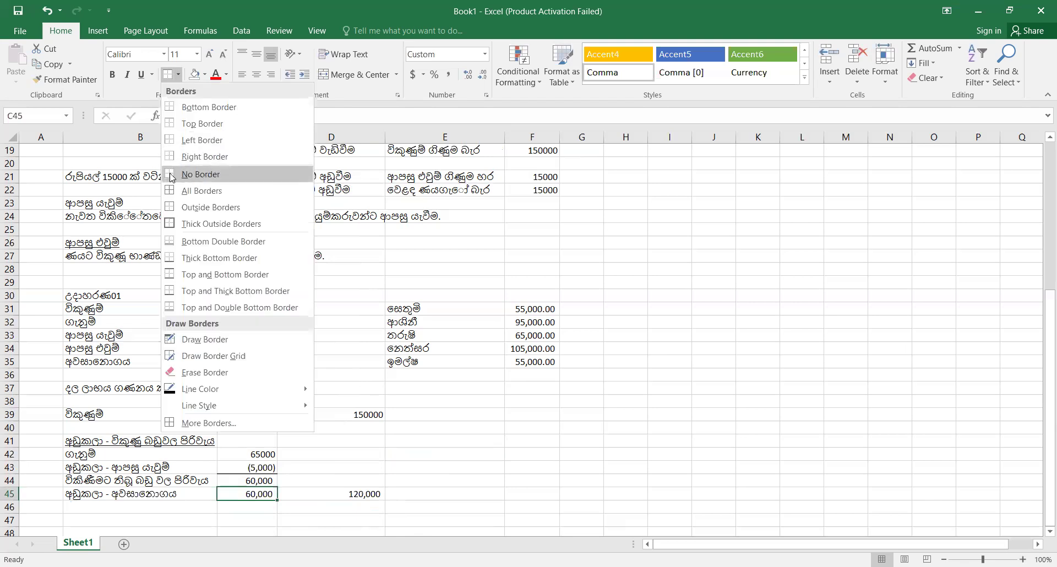
pyautogui.click(172, 126)
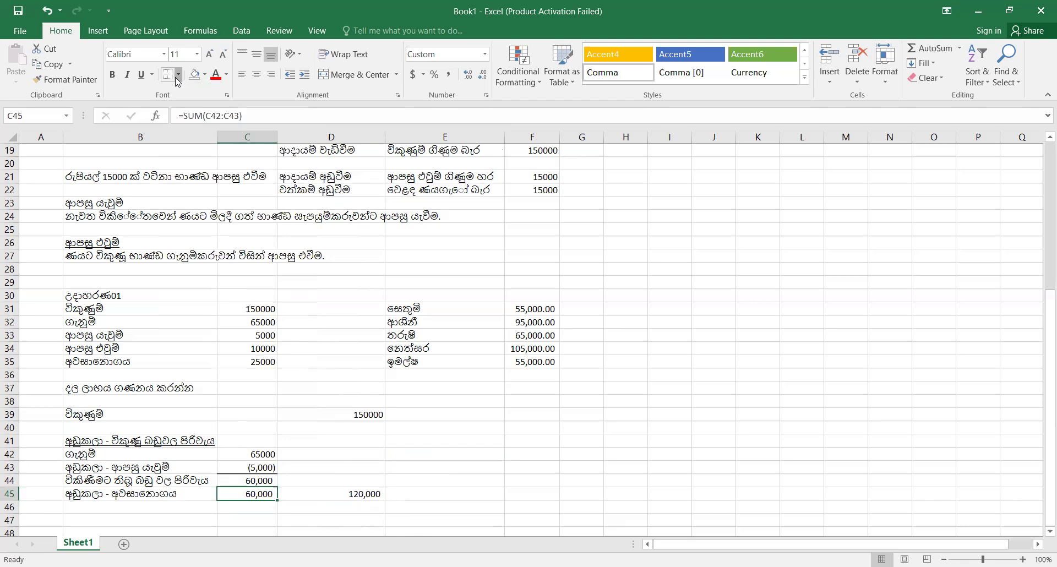
pyautogui.click(176, 77)
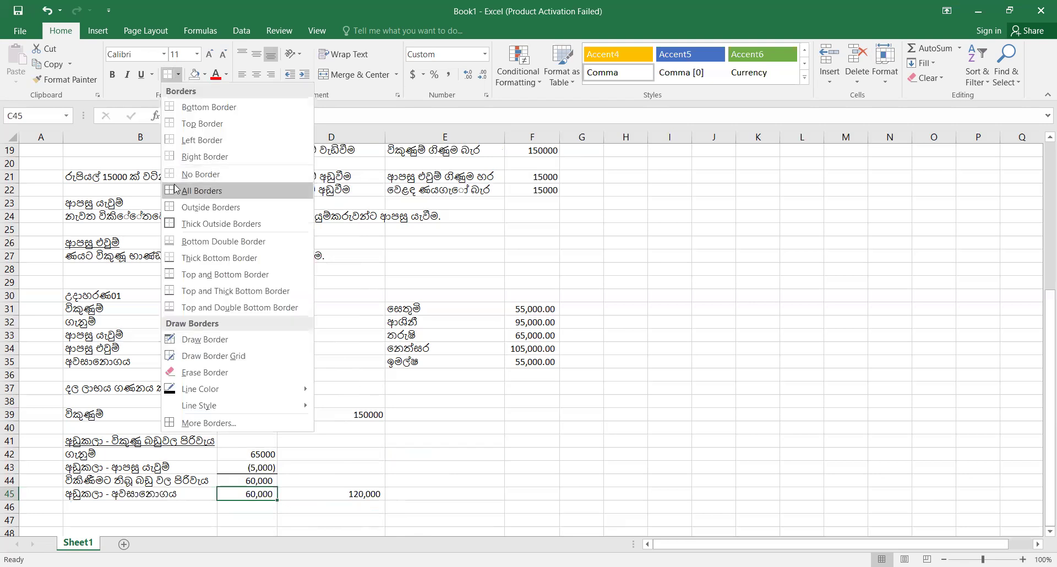
pyautogui.click(173, 110)
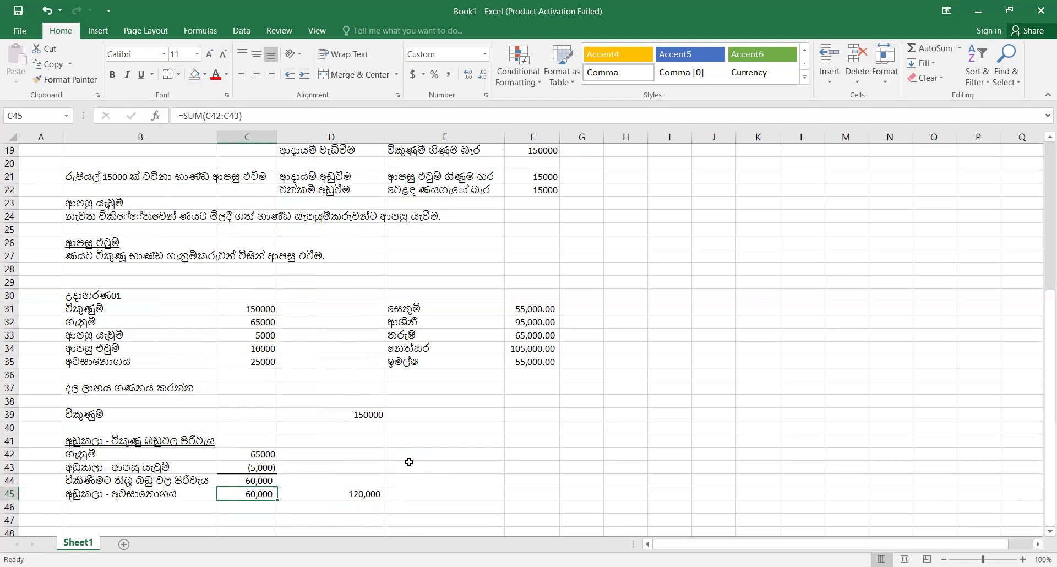
pyautogui.click(409, 465)
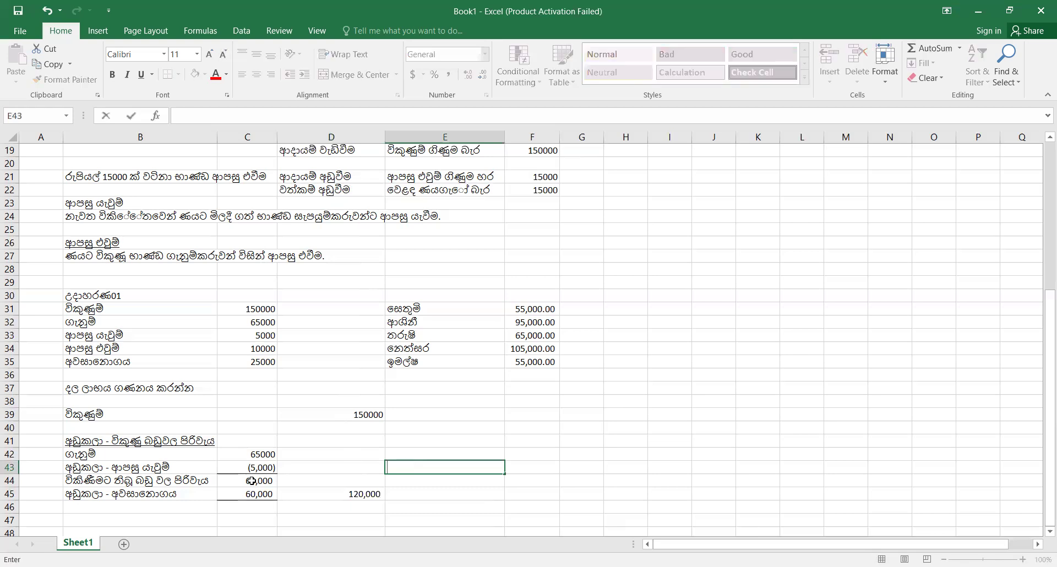
pyautogui.press('Escape')
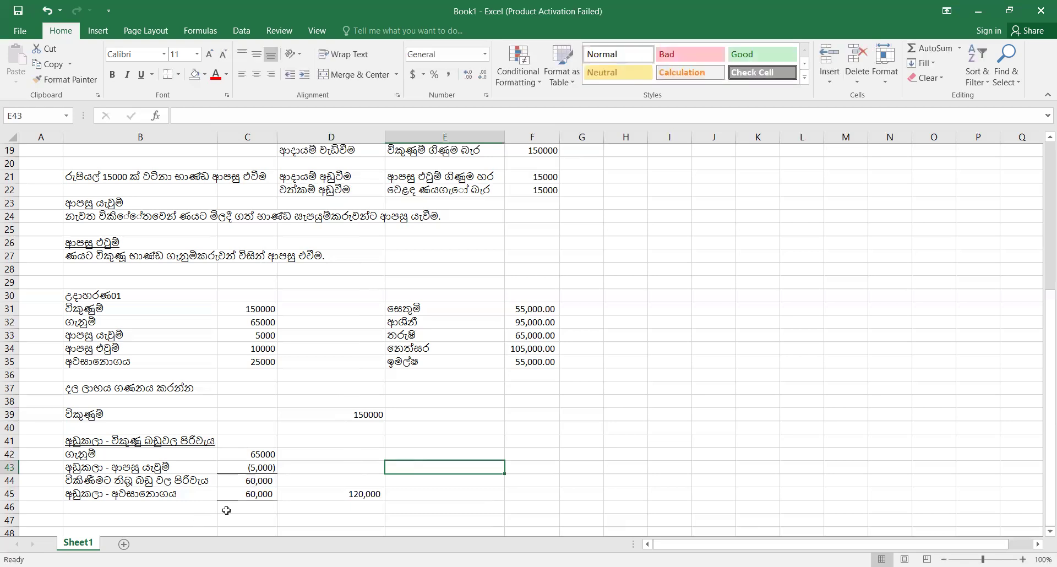
# Re-enter -25000 as the closing stock amount in C45 and apply a bottom border to it
pyautogui.click(261, 493)
pyautogui.doubleClick(261, 493)
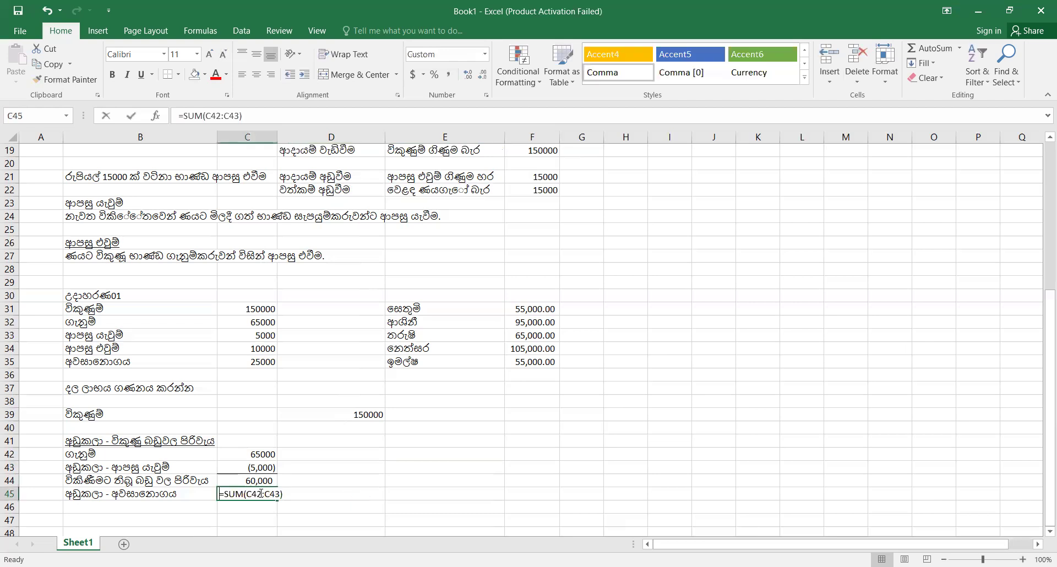
pyautogui.press('Escape')
pyautogui.write('-25000')
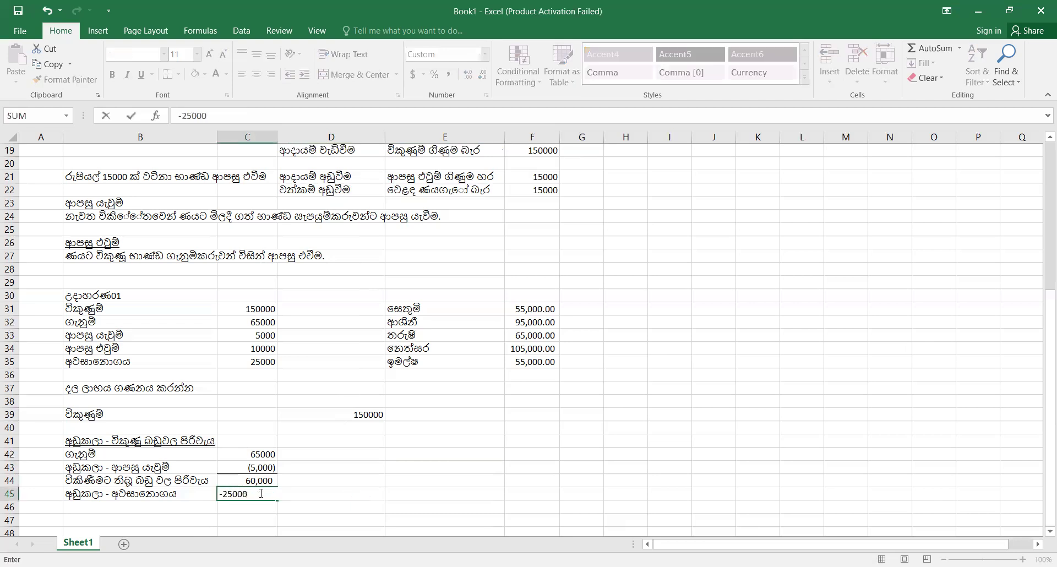
pyautogui.press('Return')
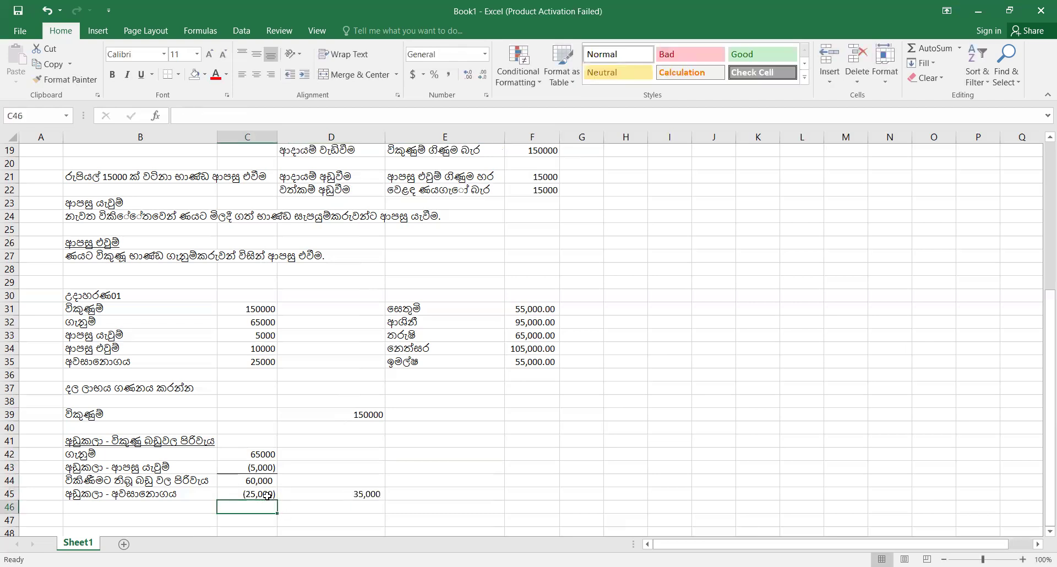
pyautogui.click(269, 497)
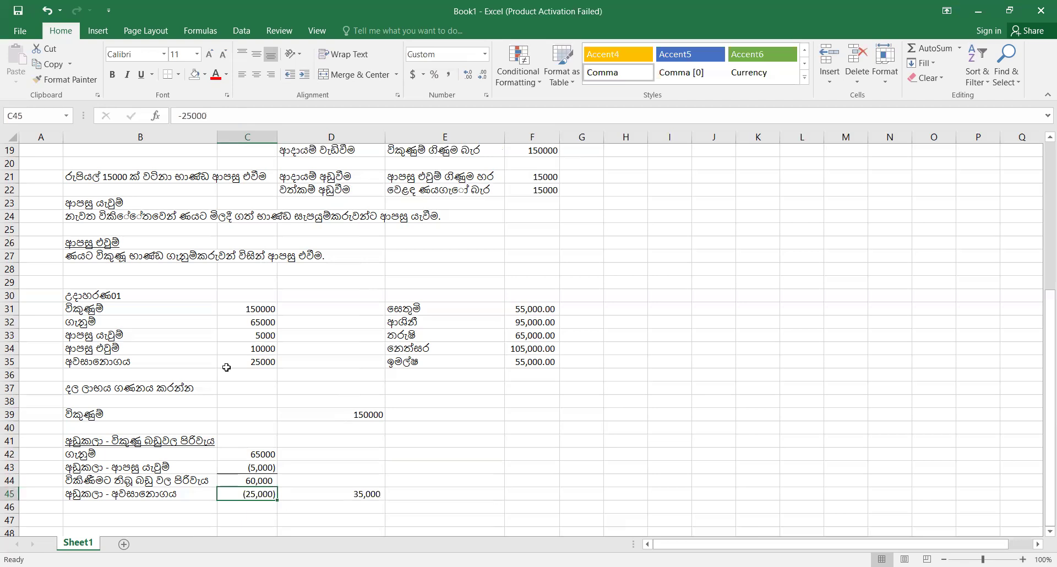
pyautogui.click(168, 74)
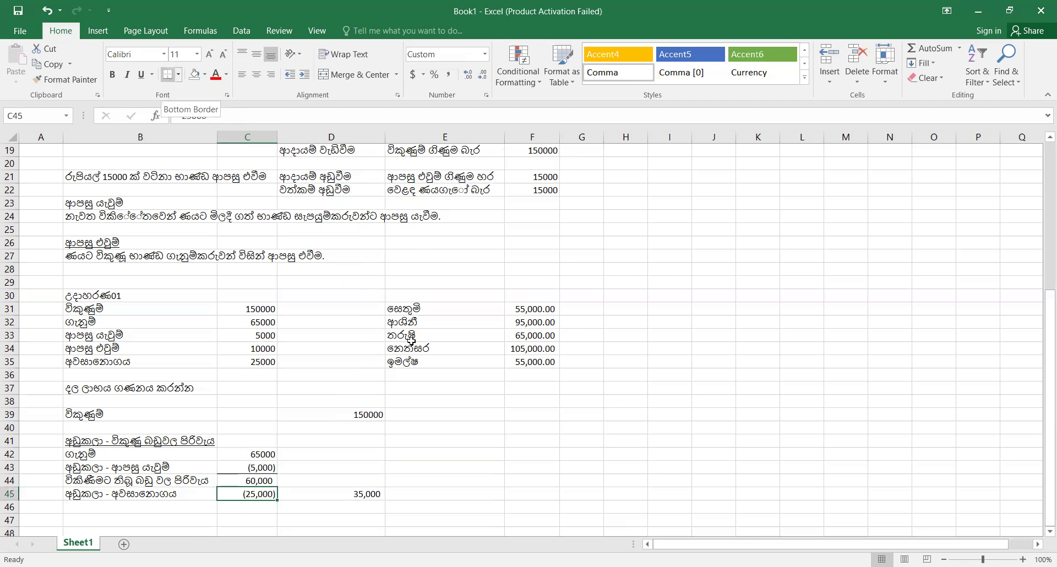
pyautogui.click(413, 375)
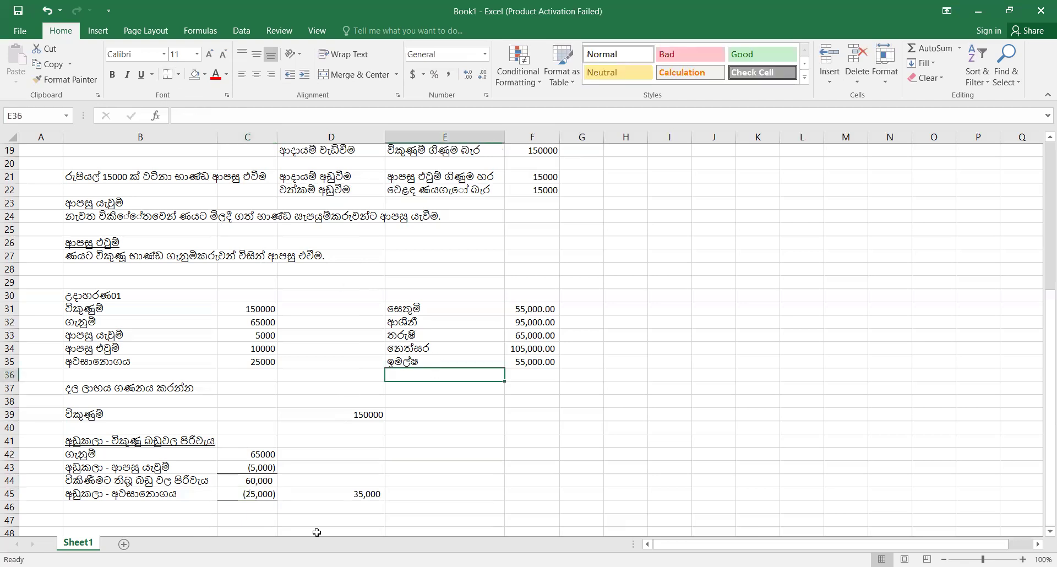
# Format the column D amounts from the sales figure in D39 downward in comma style with no decimal places
pyautogui.click(370, 416)
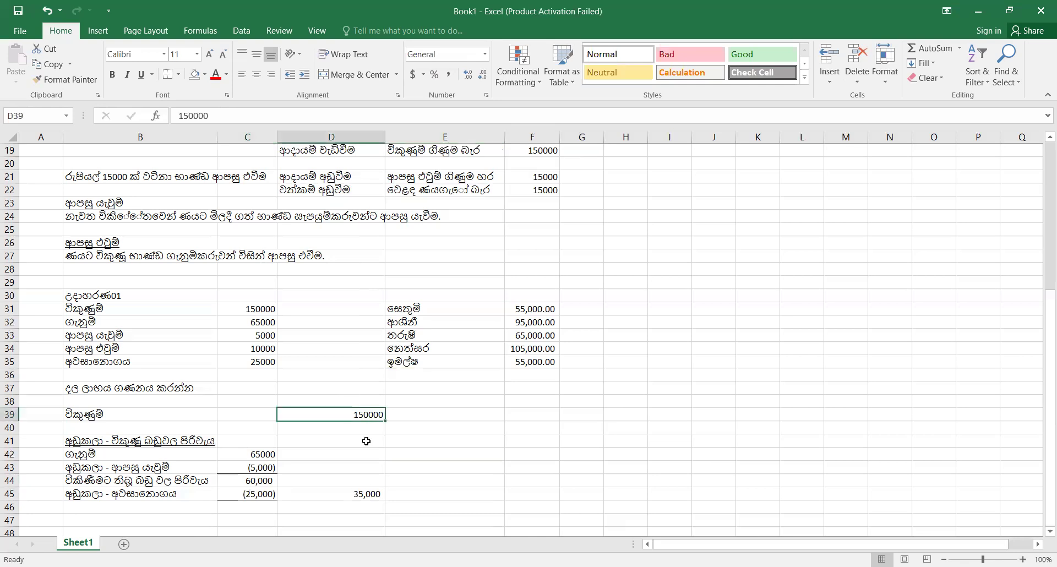
pyautogui.click(411, 461)
pyautogui.moveTo(411, 460); pyautogui.dragTo(349, 413)
pyautogui.click(352, 413)
pyautogui.hotkey('shift', 'Down')
pyautogui.hotkey('shift', 'Down')
pyautogui.hotkey('shift', 'Down')
pyautogui.hotkey('shift', 'Down')
pyautogui.hotkey('shift', 'Down')
pyautogui.hotkey('shift', 'Down')
pyautogui.hotkey('shift', 'Down')
pyautogui.hotkey('shift', 'Down')
pyautogui.hotkey('shift', 'Down')
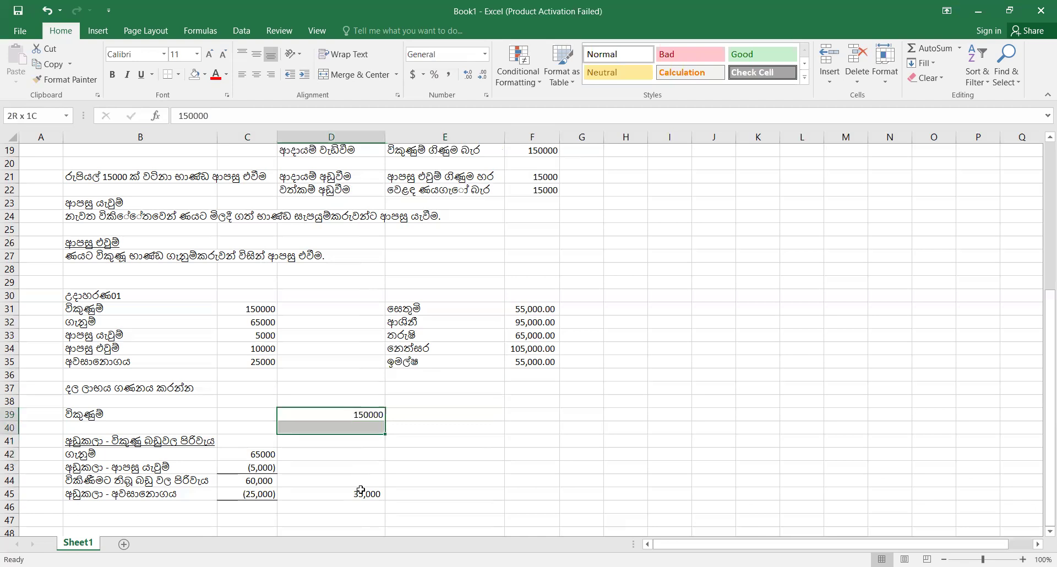
pyautogui.click(481, 77)
pyautogui.click(479, 381)
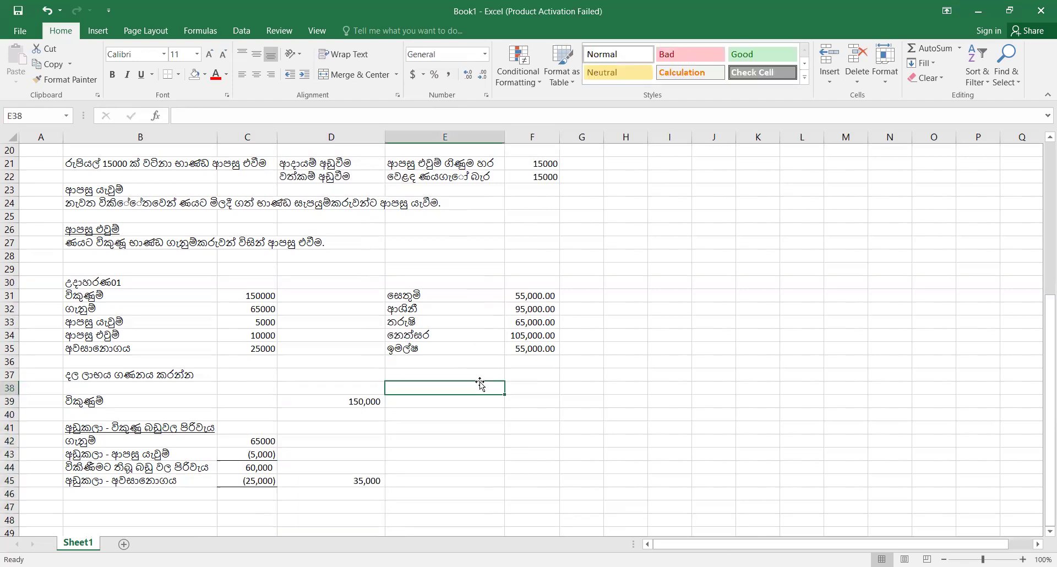
# Enter the sales returns deduction label අඩුකලා - අආපසු එවුම් in B40, below the sales line
pyautogui.click(89, 411)
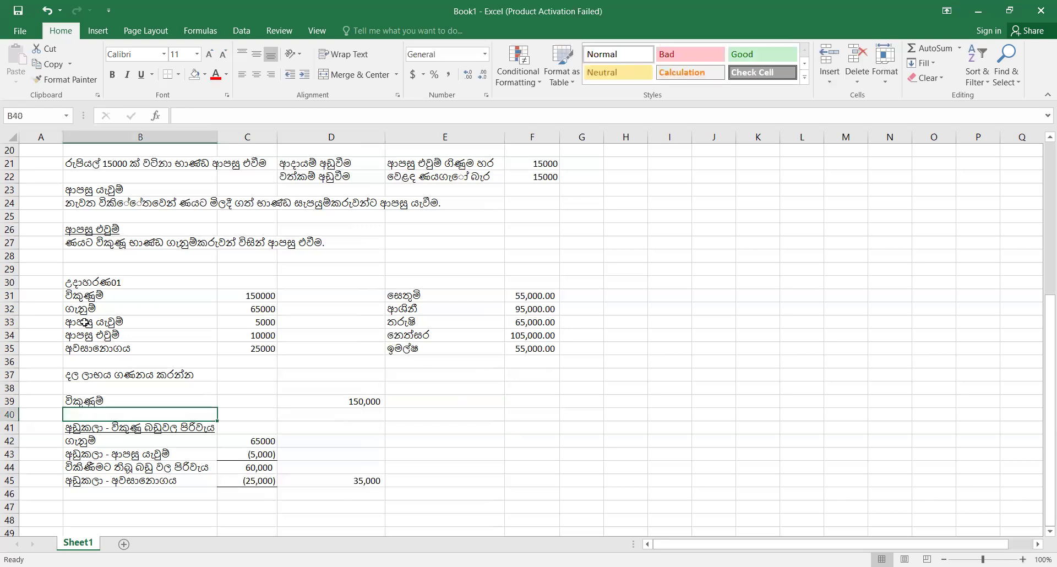
pyautogui.click(225, 338)
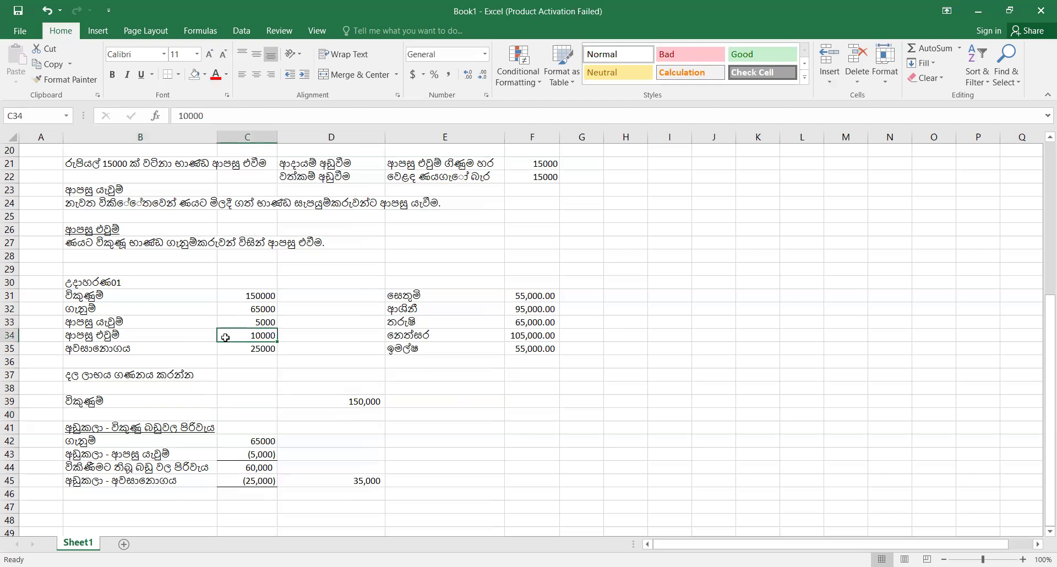
pyautogui.click(89, 412)
pyautogui.write('අ')
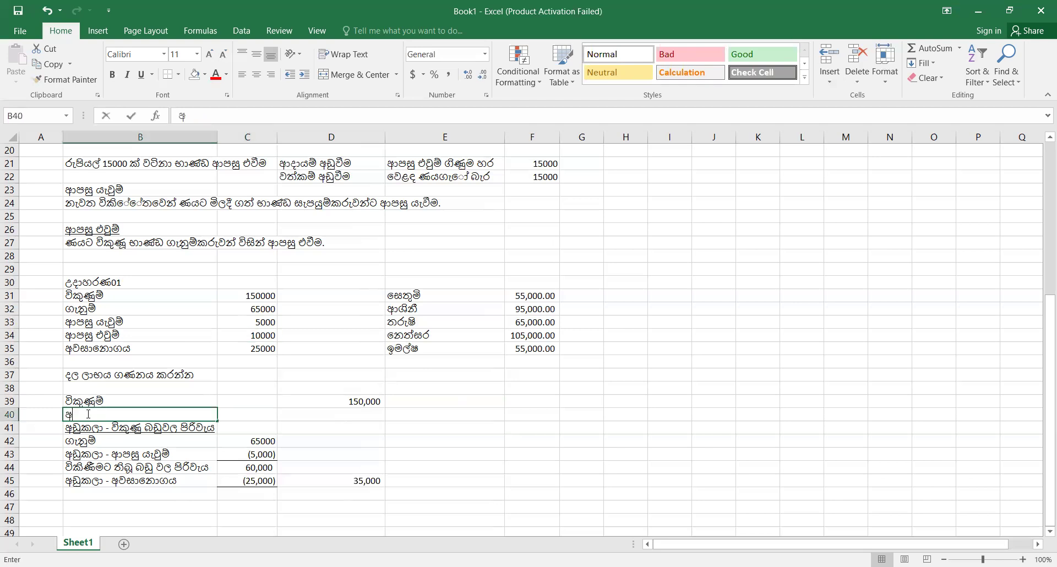
pyautogui.write('ඩුක')
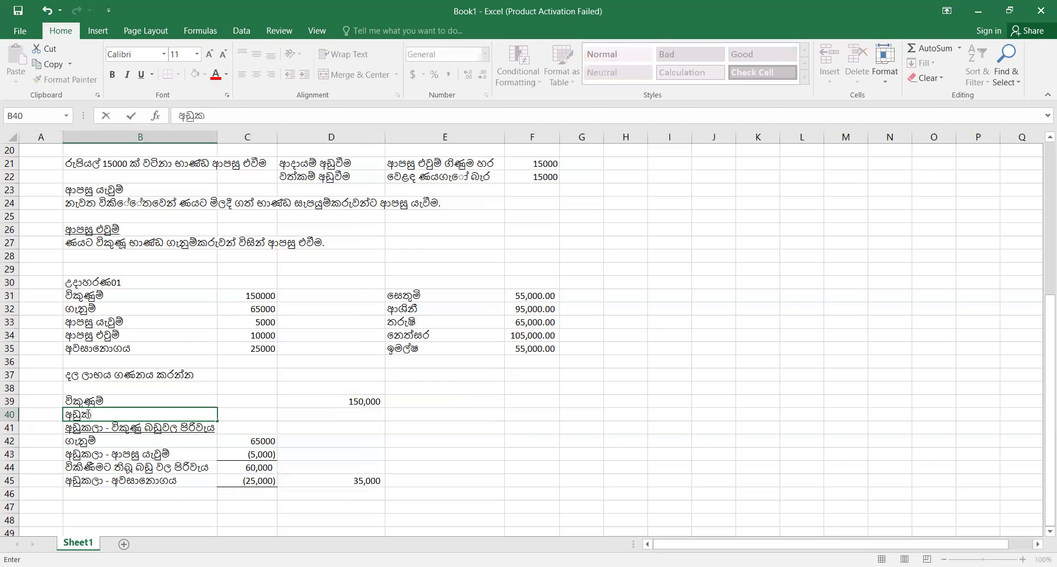
pyautogui.write('ලා - අ')
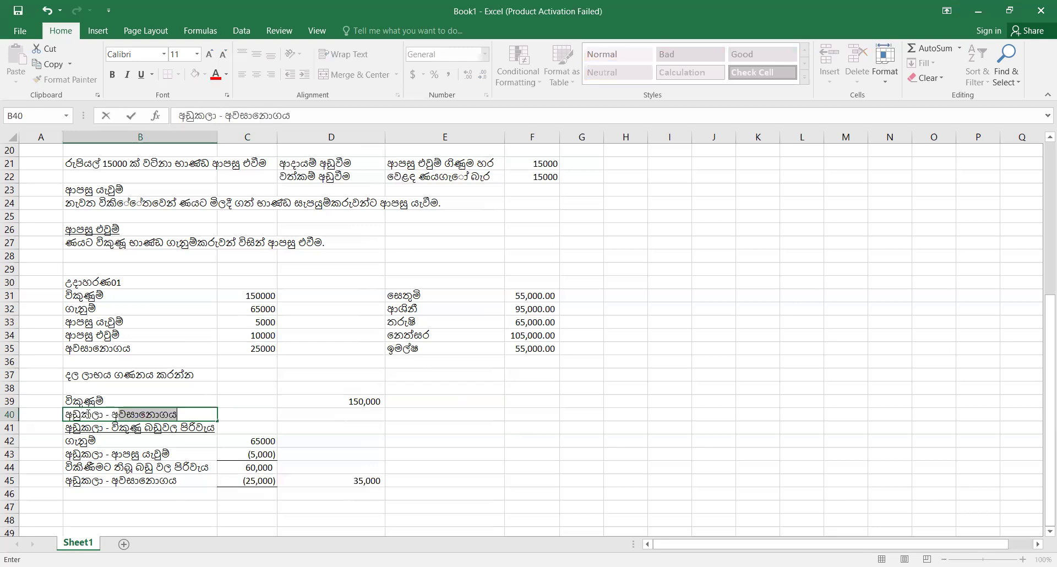
pyautogui.write('ා')
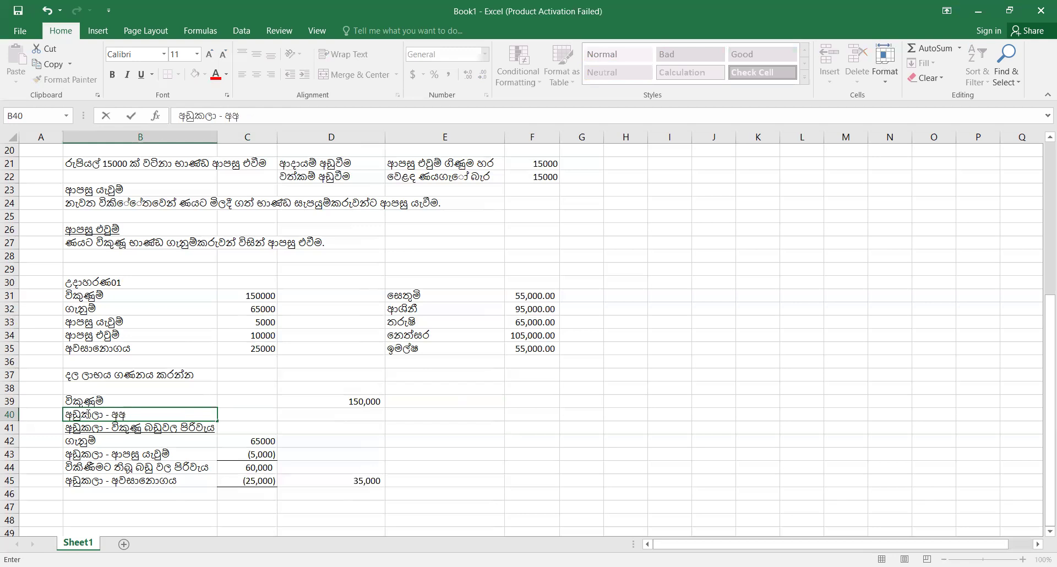
pyautogui.write('ආපසු එවුම්')
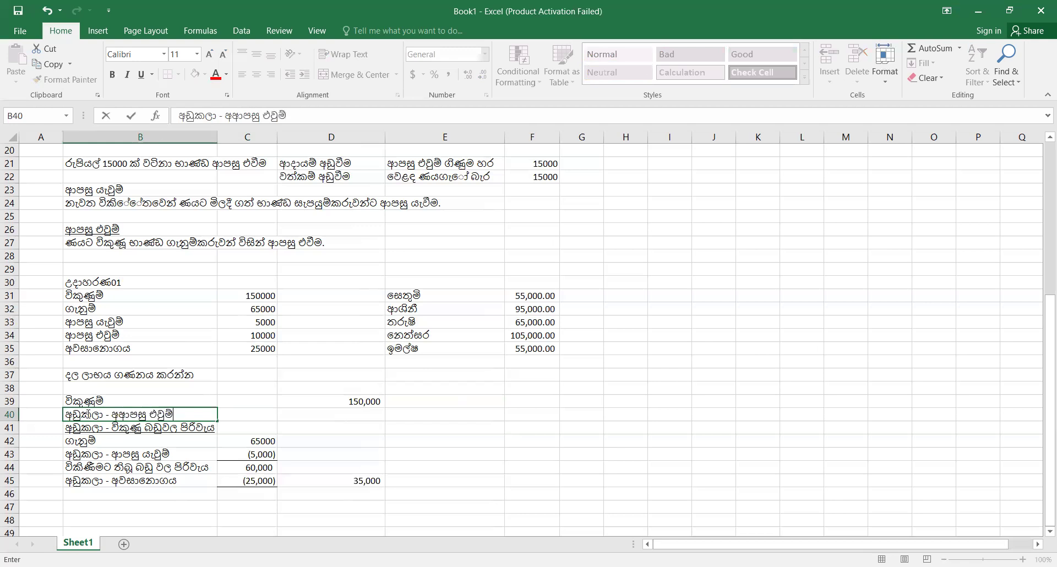
# Enter -5000 as the sales returns amount in D40
pyautogui.press('Tab')
pyautogui.press('Tab')
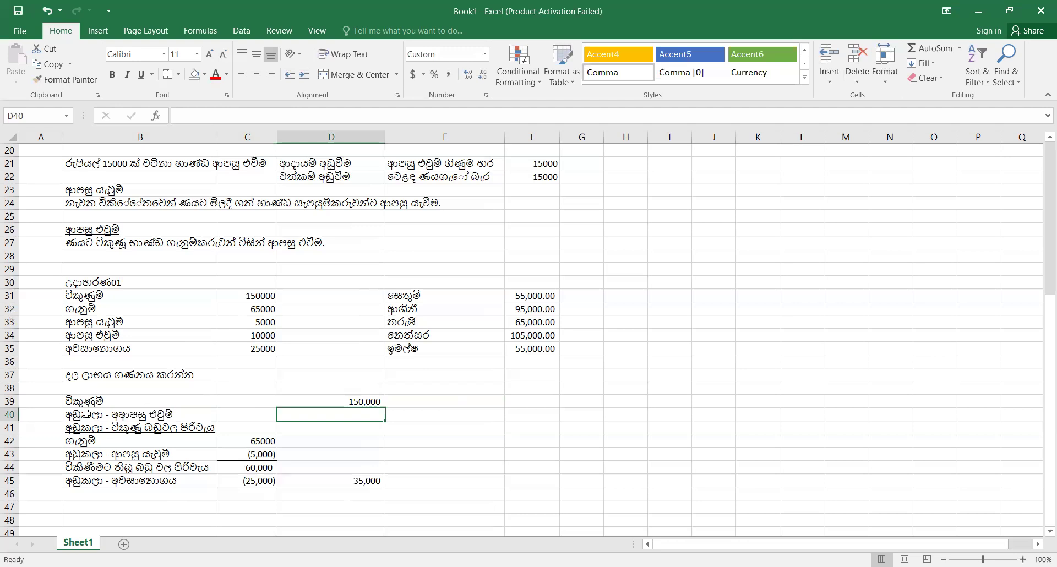
pyautogui.write('-5000')
pyautogui.press('Return')
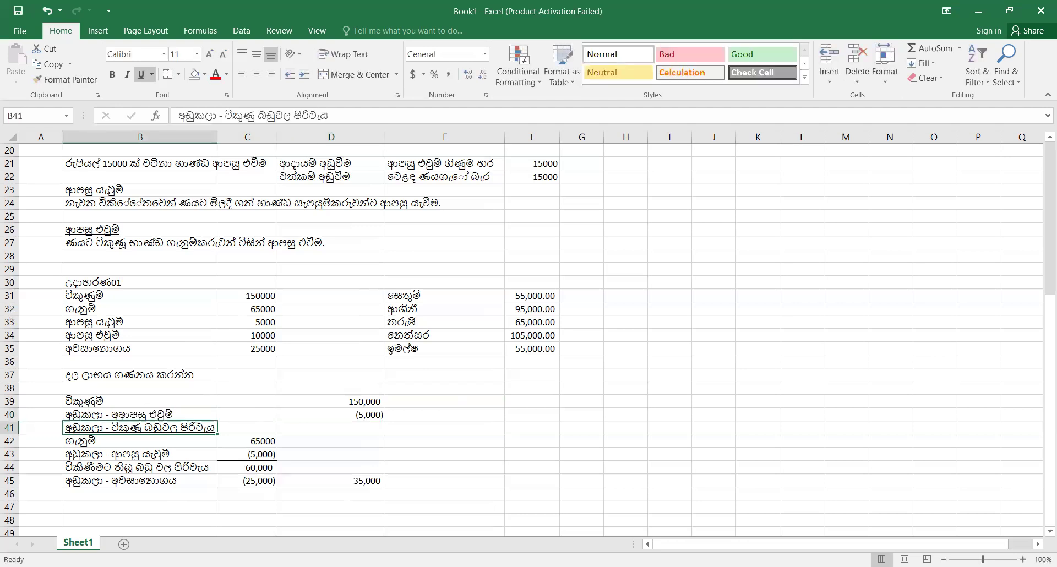
# Check the sales returns figure in C34 and set the deduction in D40 to -10000
pyautogui.click(239, 335)
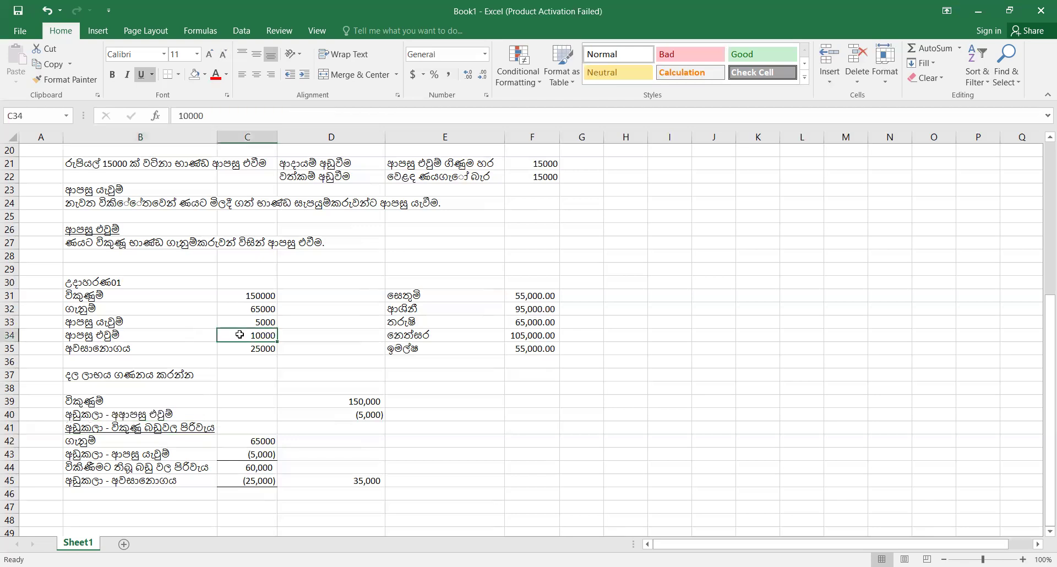
pyautogui.click(353, 416)
pyautogui.click(189, 115)
pyautogui.press('BackSpace')
pyautogui.write('10000')
pyautogui.press('Return')
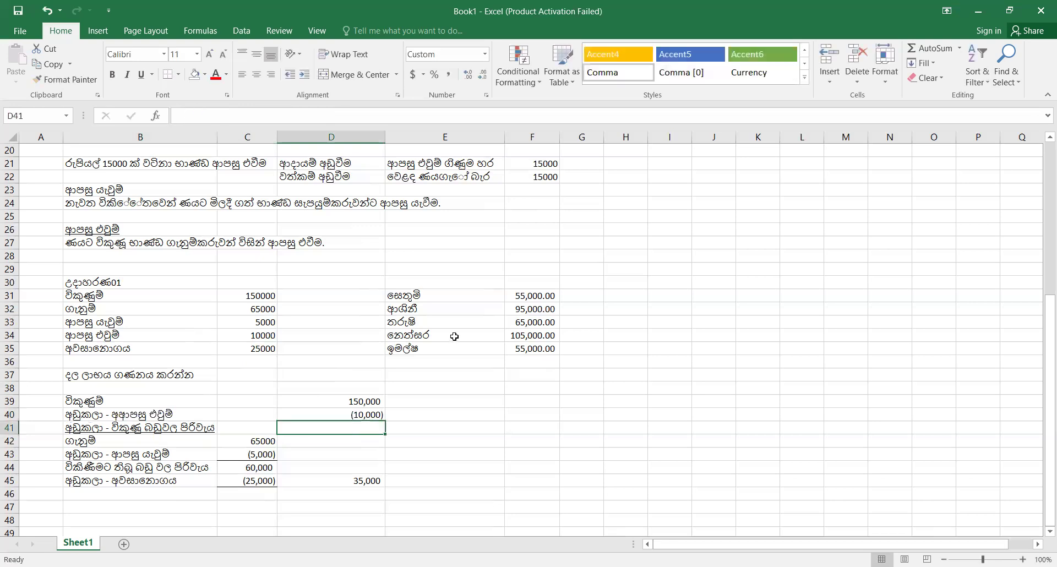
# Insert a blank row above the cost of sales heading and total D39:D40 in D41 with SUM
pyautogui.click(9, 427)
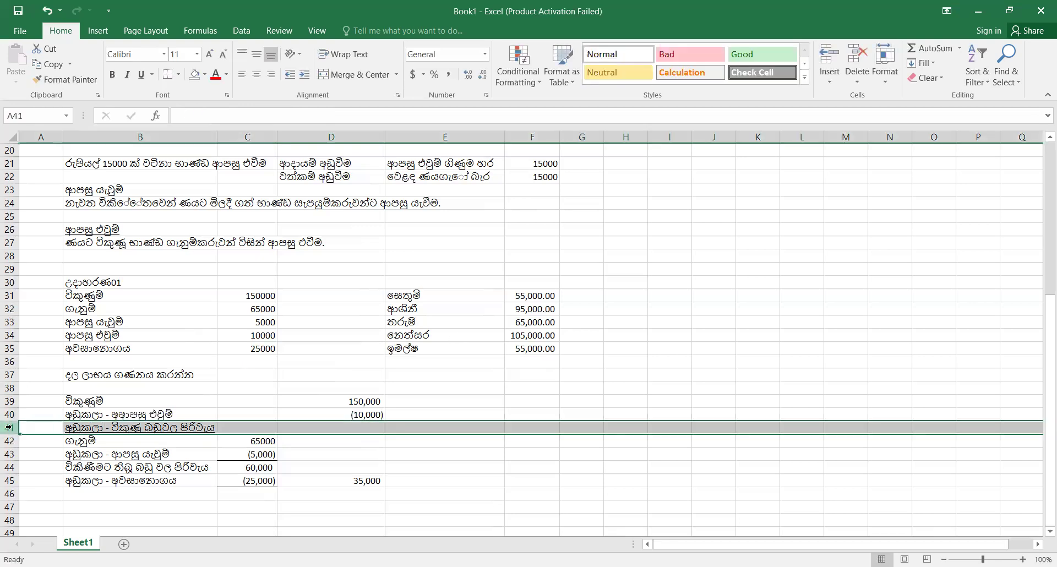
pyautogui.hotkey('ctrl', 'shift', '+')
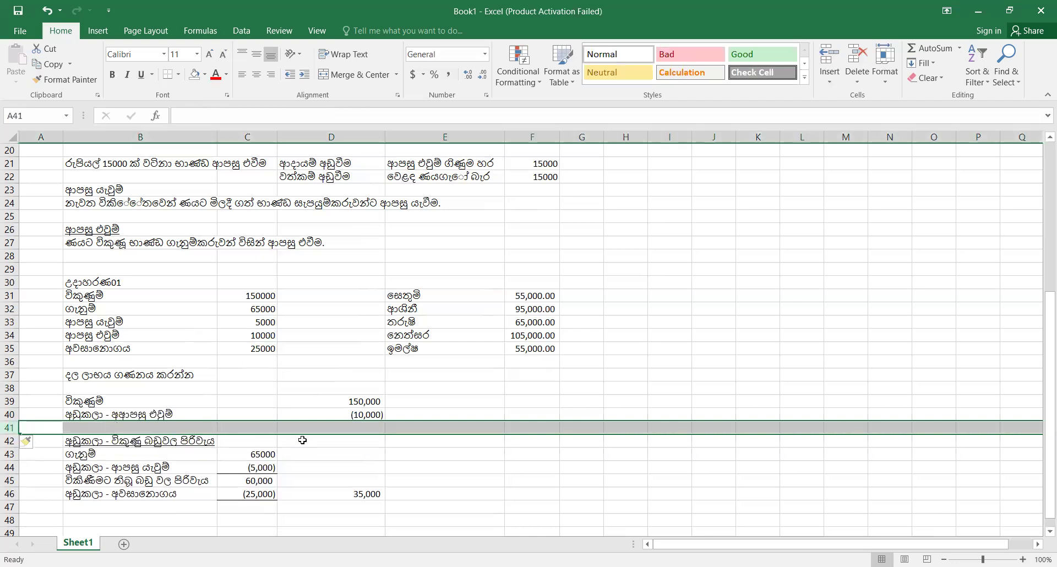
pyautogui.click(373, 427)
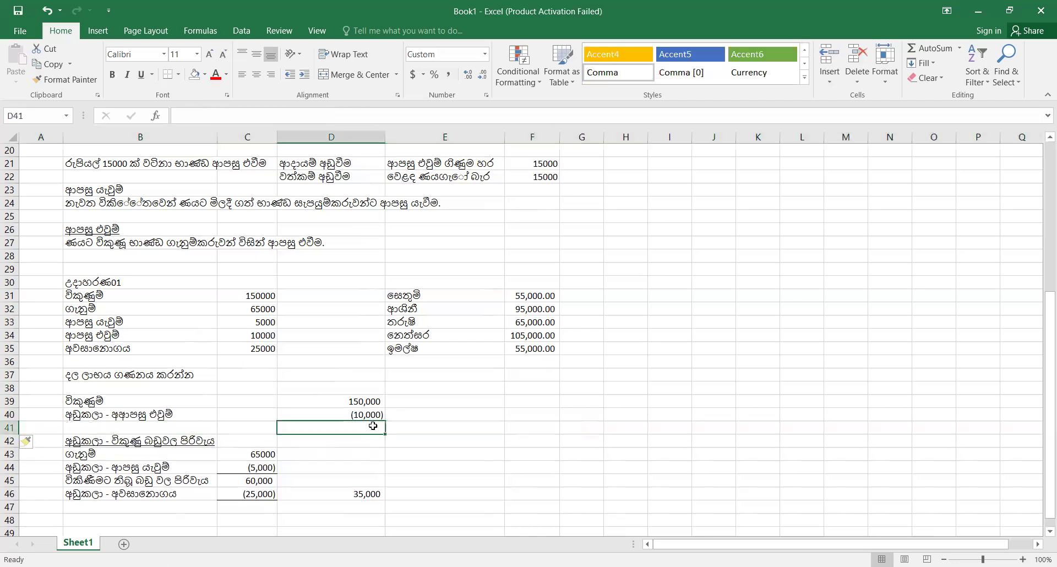
pyautogui.click(913, 48)
pyautogui.press('Return')
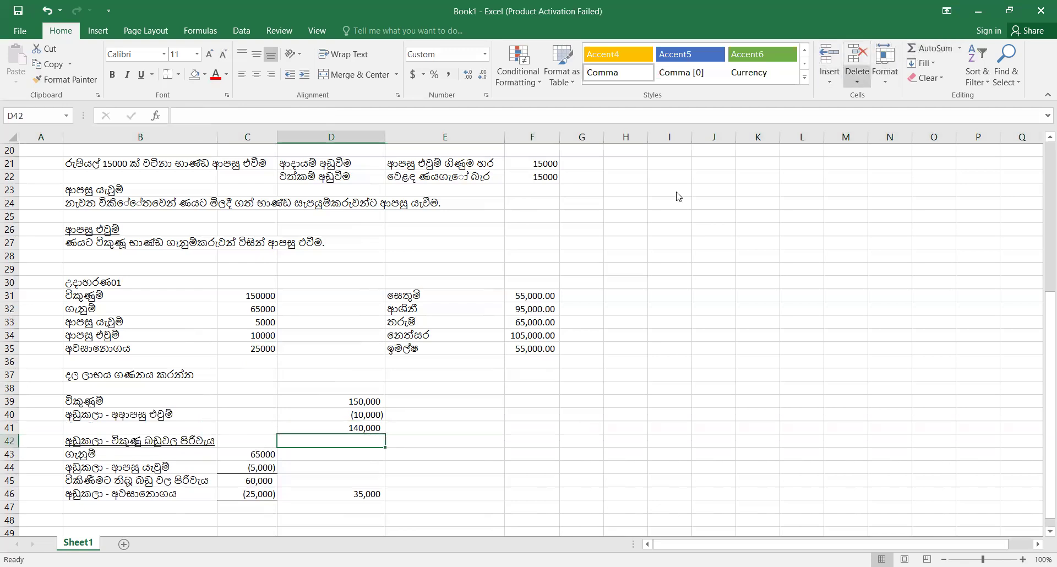
# Add a top border to the net sales total in D41
pyautogui.click(347, 425)
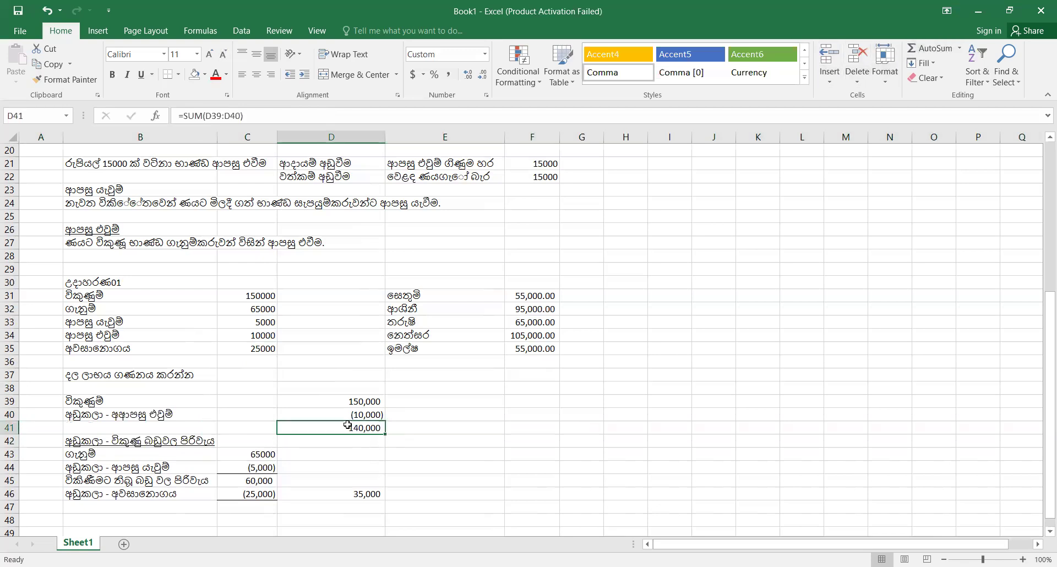
pyautogui.click(177, 76)
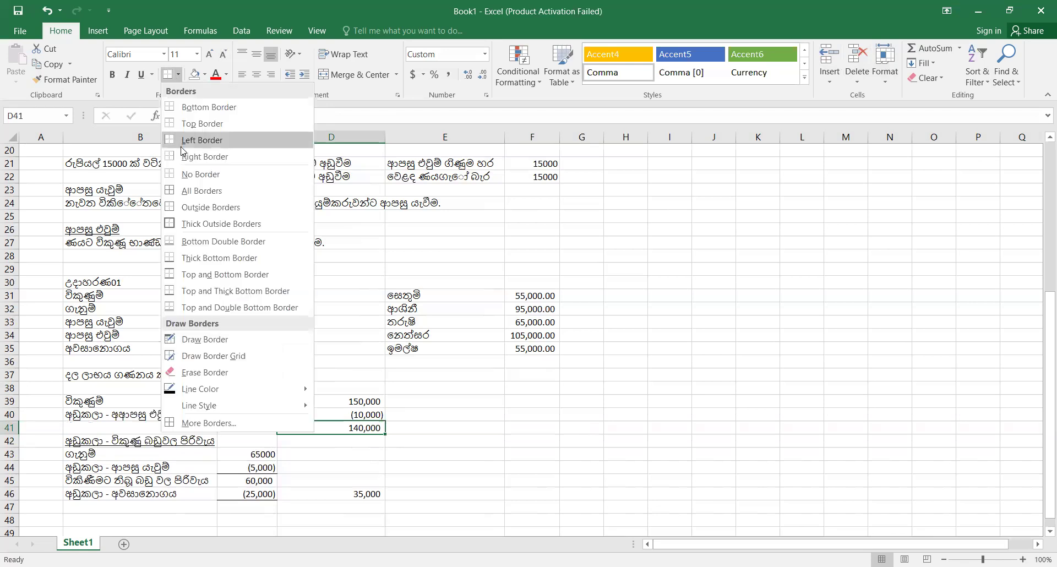
pyautogui.click(517, 455)
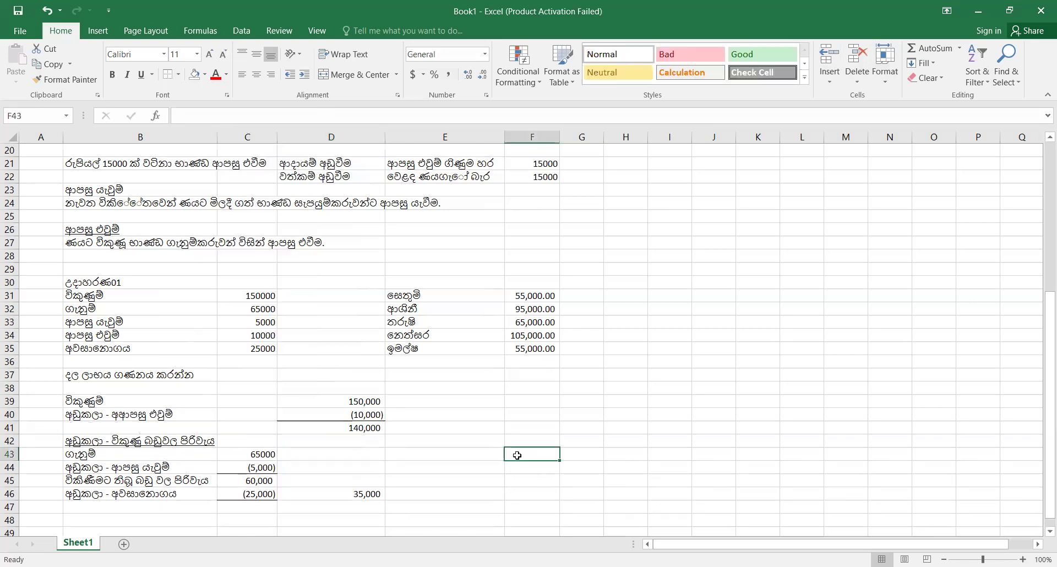
# Give D47 a top border and enter the gross profit label දළ ලාභය in B47
pyautogui.click(367, 428)
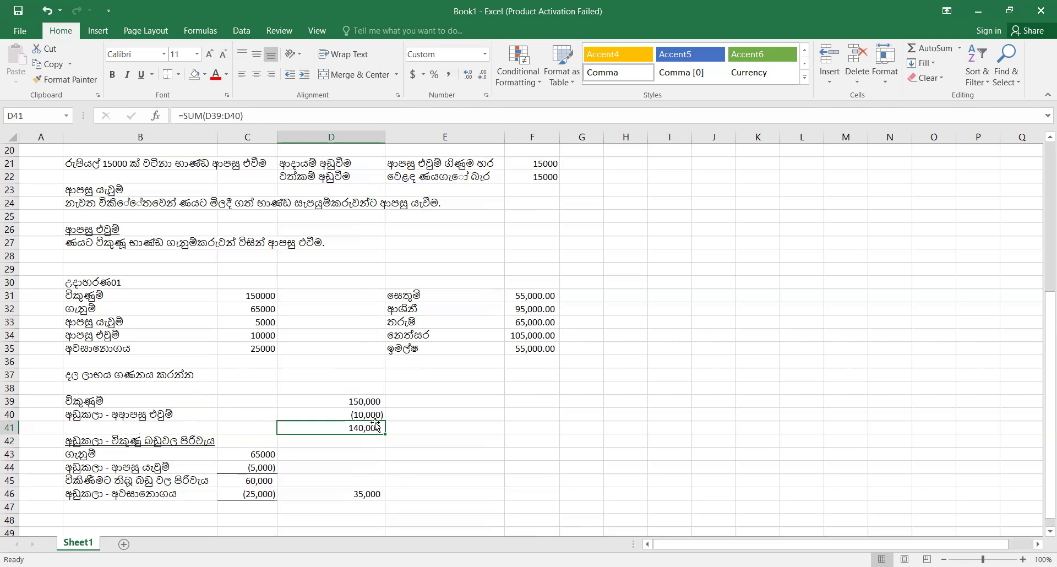
pyautogui.click(360, 493)
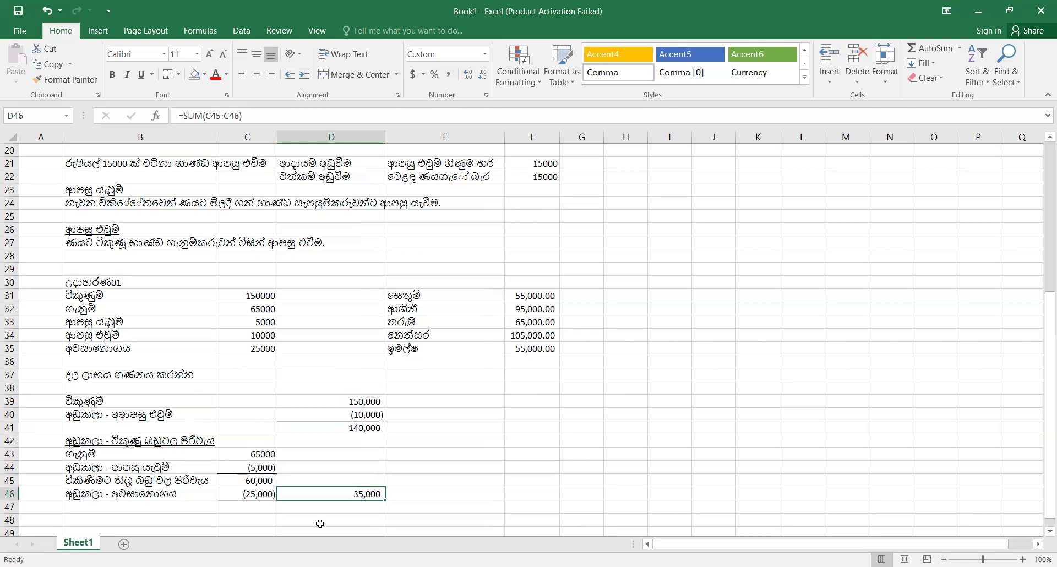
pyautogui.click(349, 506)
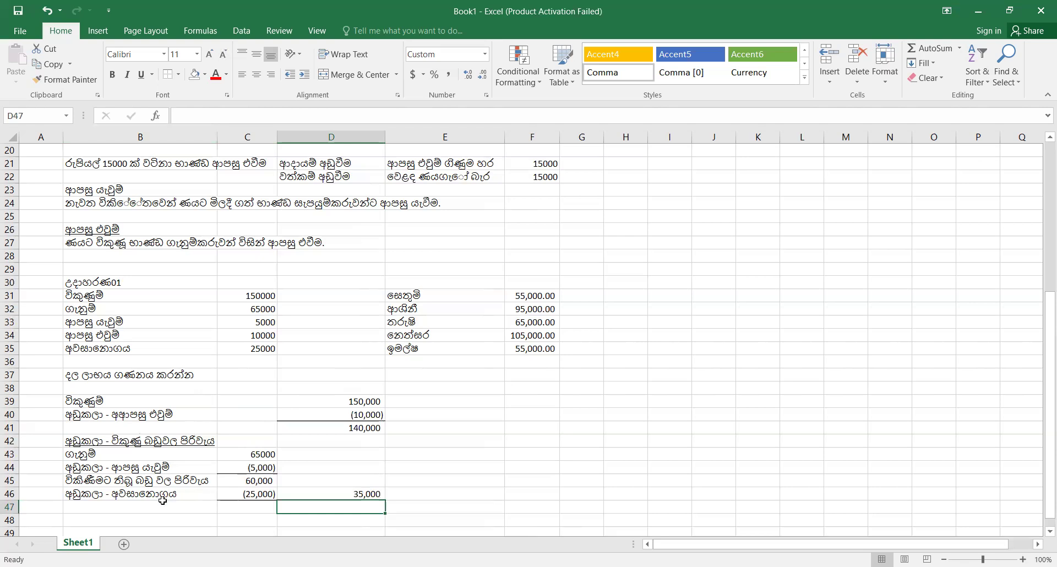
pyautogui.click(146, 506)
pyautogui.write('ද')
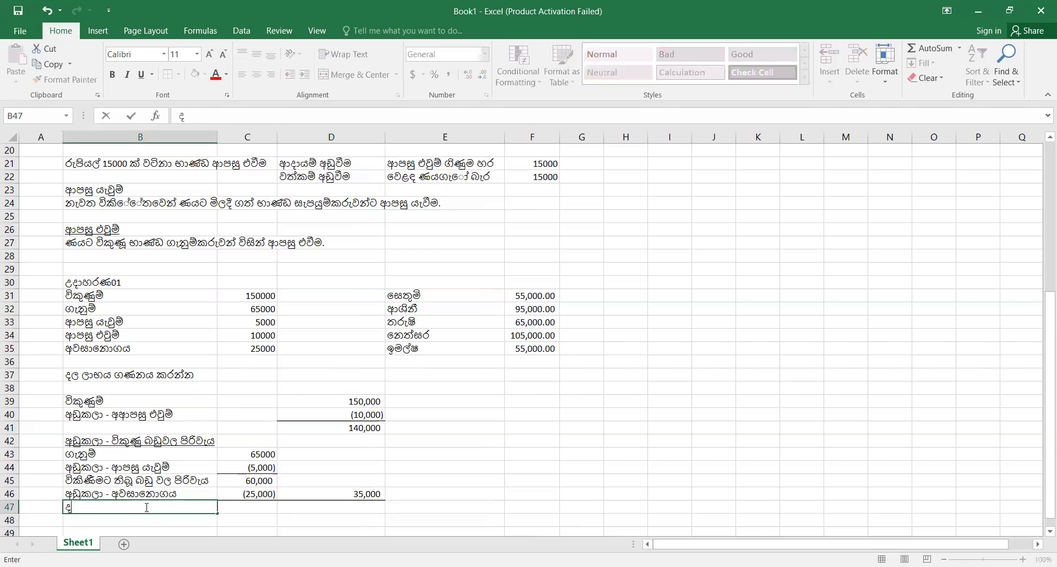
pyautogui.write('ළ ලාභය')
# Calculate the gross profit in D47 with the formula +D41-D46
pyautogui.press('Tab')
pyautogui.press('Tab')
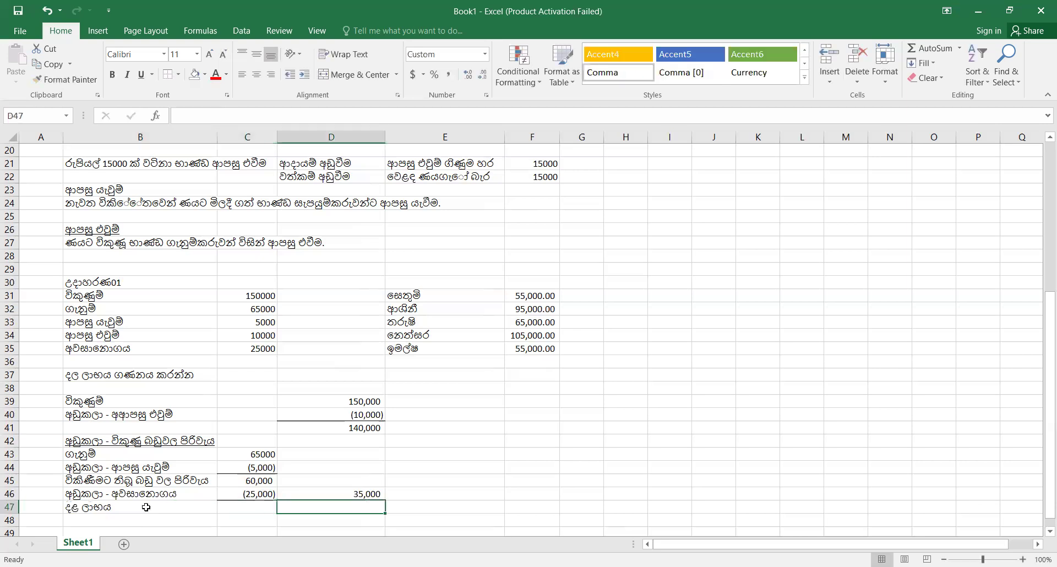
pyautogui.write('+')
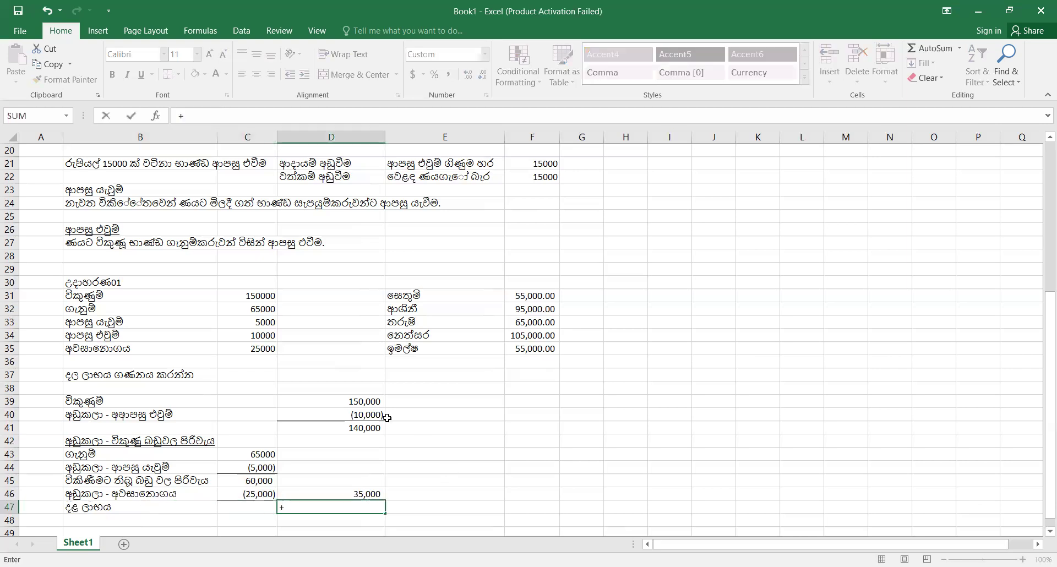
pyautogui.click(372, 426)
pyautogui.write('-')
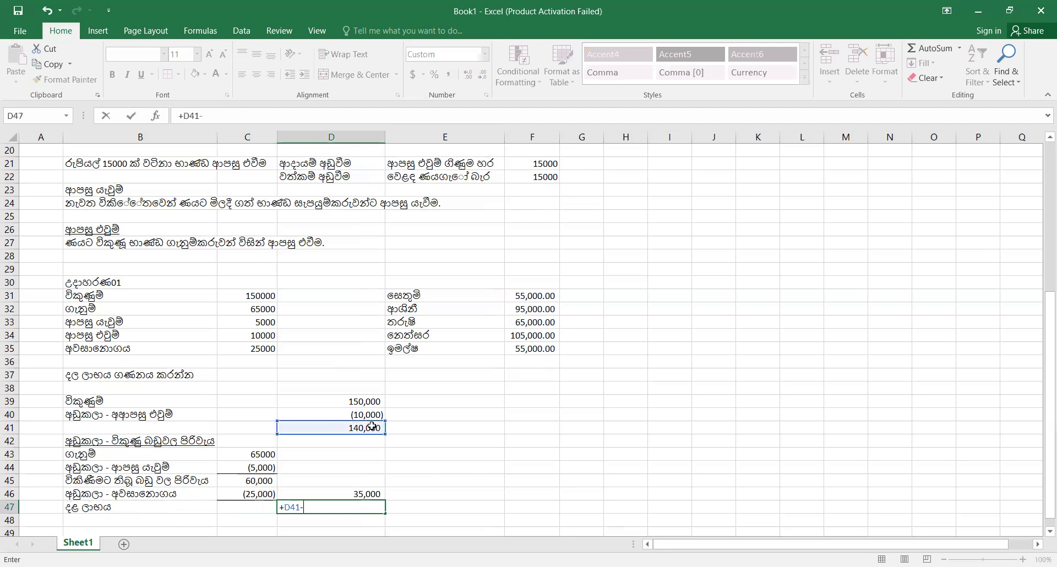
pyautogui.click(363, 490)
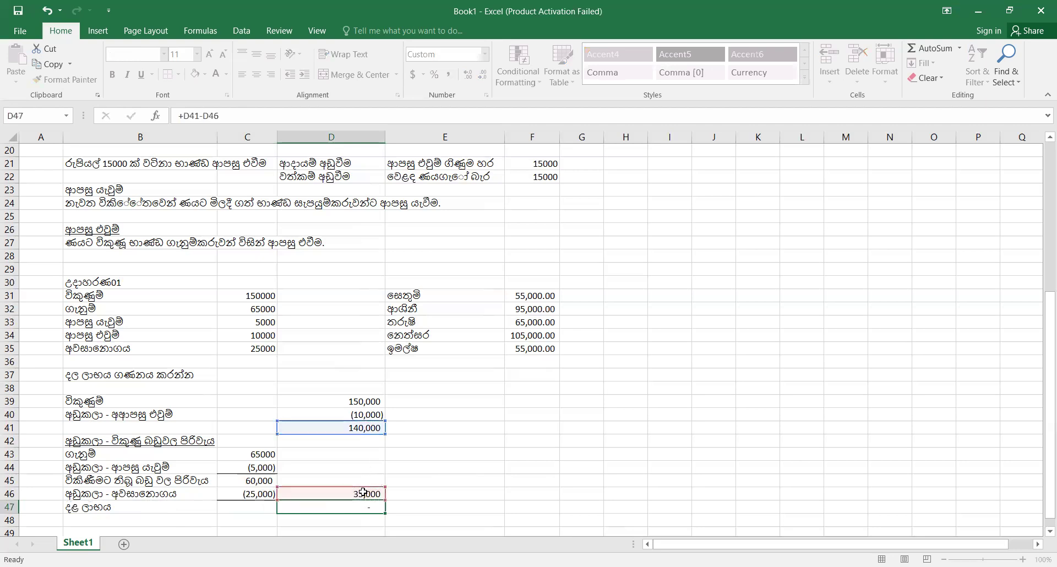
pyautogui.press('Return')
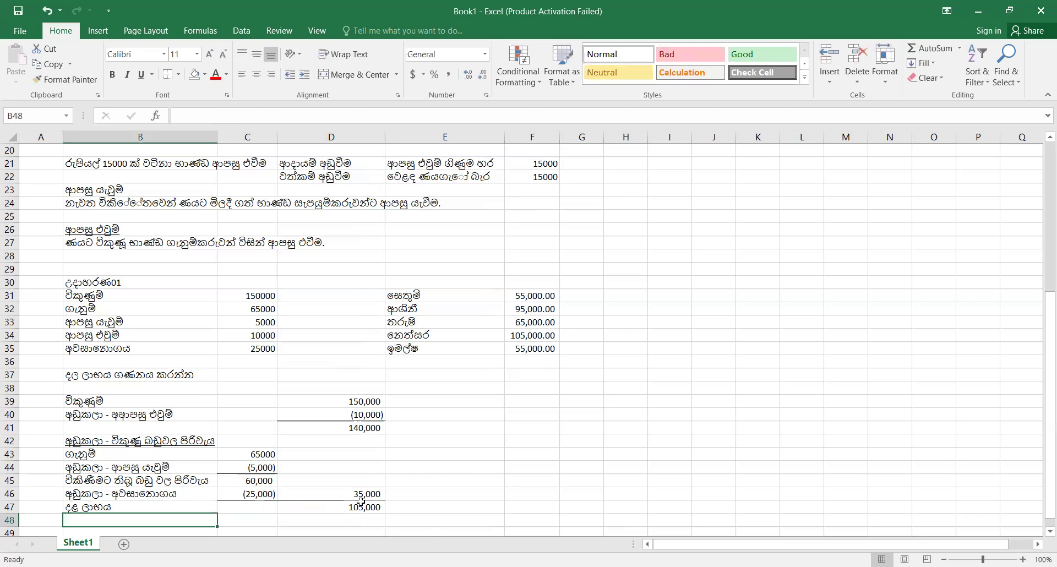
# Change the cost of sales formula in D46 to the negative sum =-SUM(C45:C46)
pyautogui.click(343, 491)
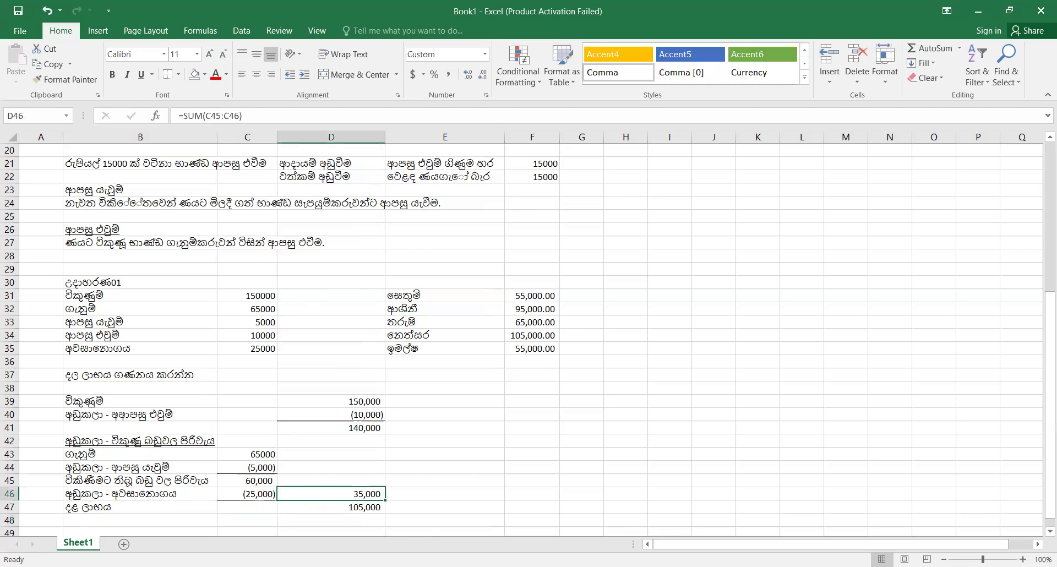
pyautogui.click(378, 466)
pyautogui.click(354, 495)
pyautogui.click(187, 116)
pyautogui.write('-')
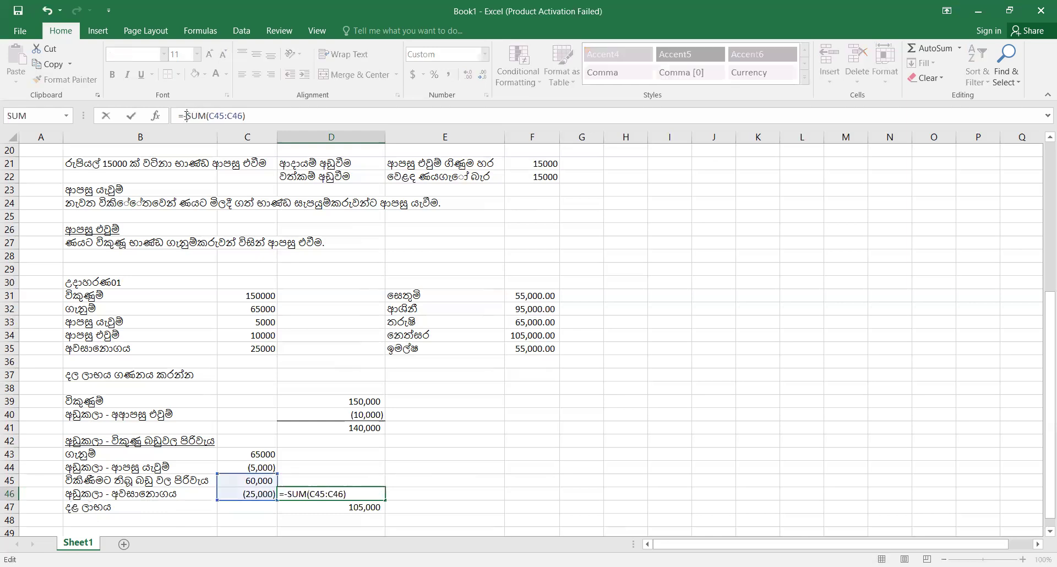
pyautogui.press('Return')
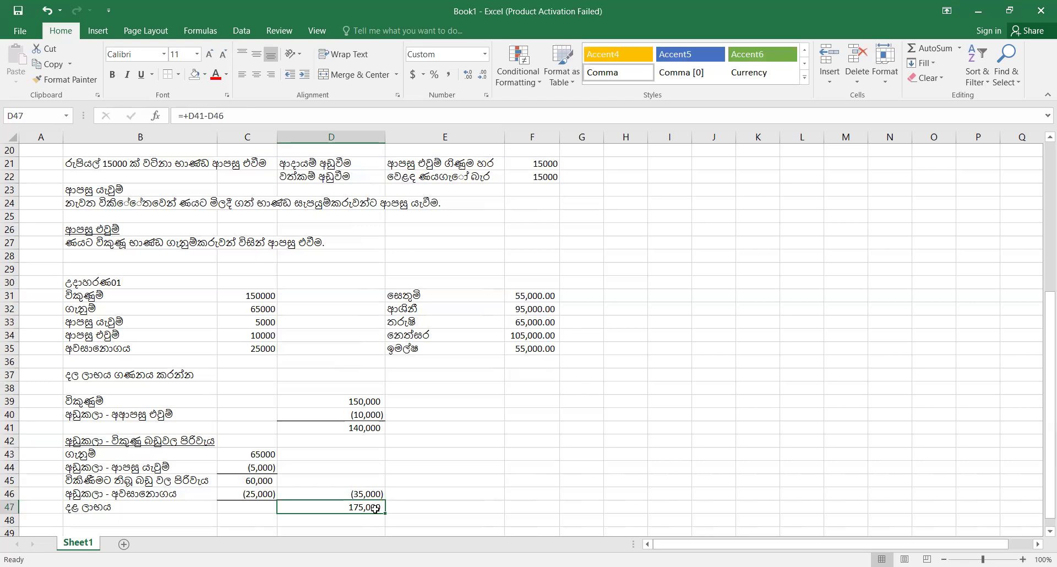
# Re-enter the gross profit formula +D41-D46 in D47
pyautogui.write('+')
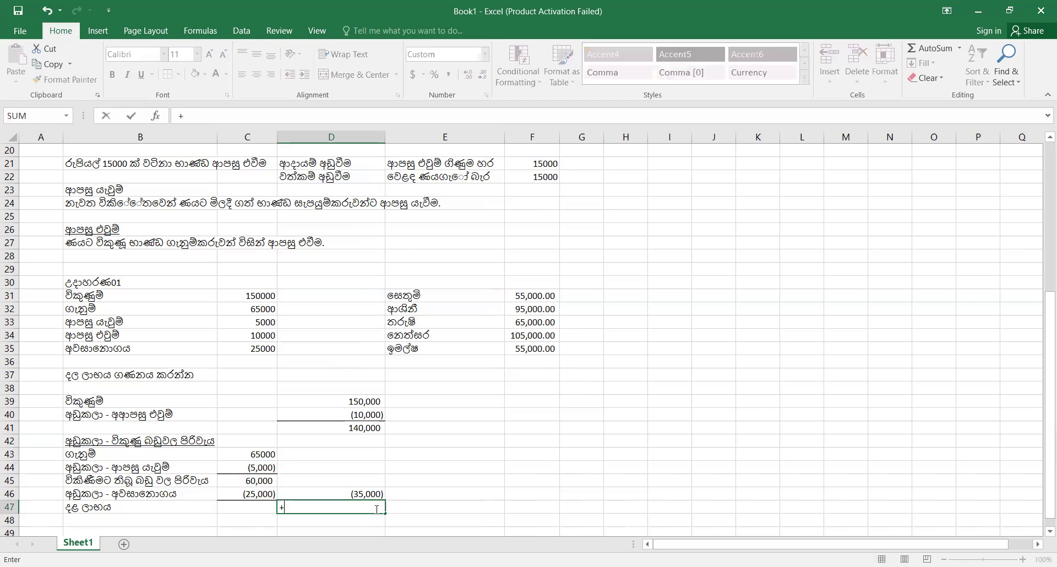
pyautogui.click(343, 428)
pyautogui.write('-')
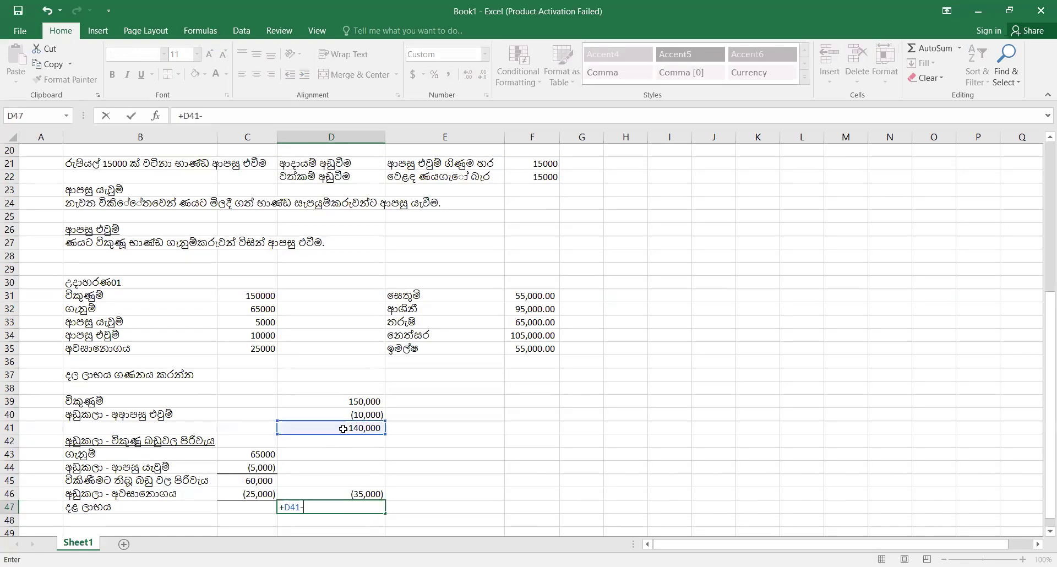
pyautogui.click(361, 493)
pyautogui.hotkey('ctrl', 'Return')
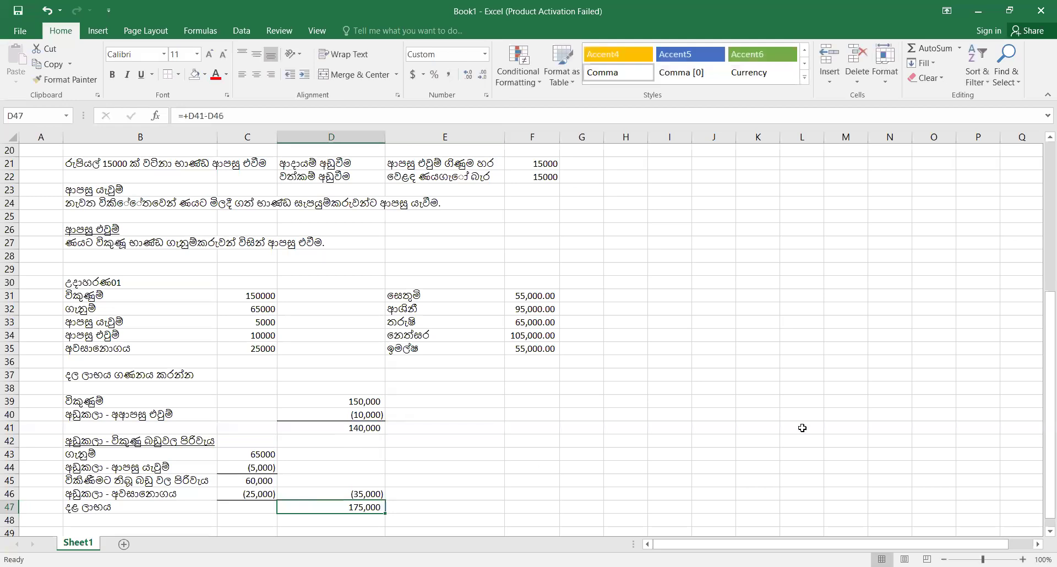
# Replace the gross profit formula in D47 with a SUM of D41 through D46
pyautogui.click(929, 49)
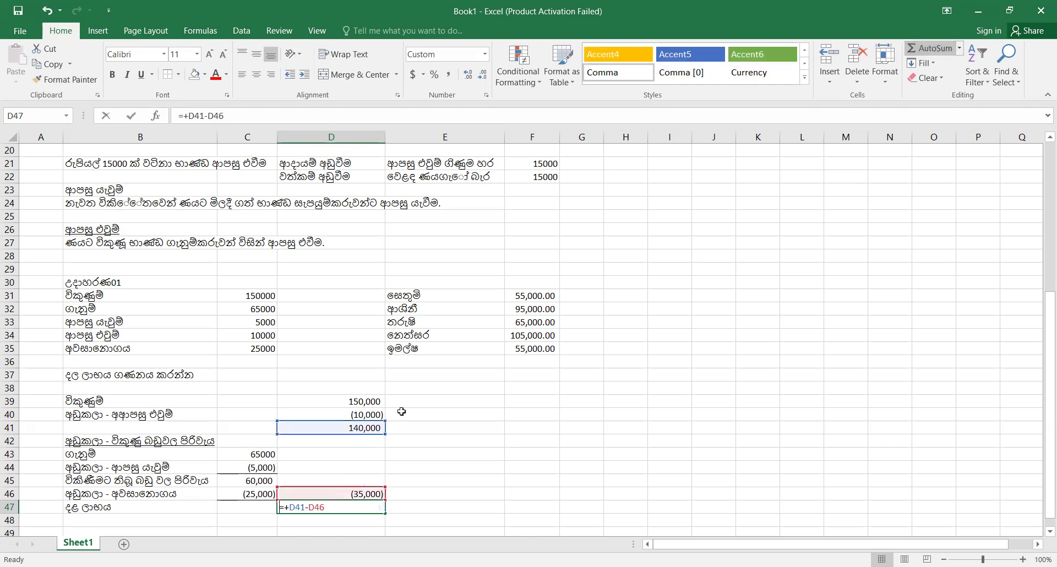
pyautogui.click(361, 431)
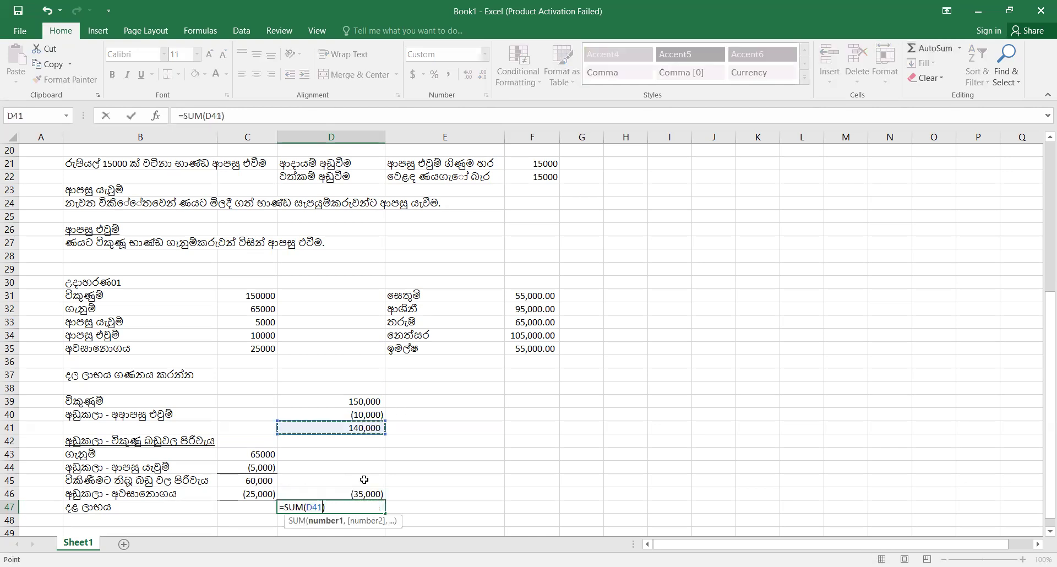
pyautogui.keyDown('shift'); pyautogui.click(365, 490); pyautogui.keyUp('shift')
pyautogui.press('Return')
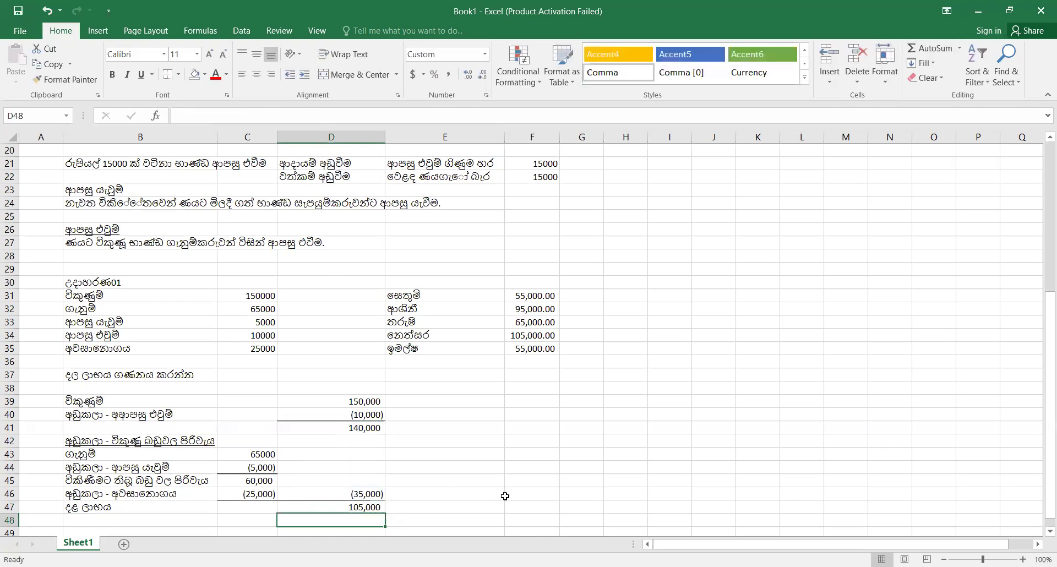
pyautogui.click(504, 497)
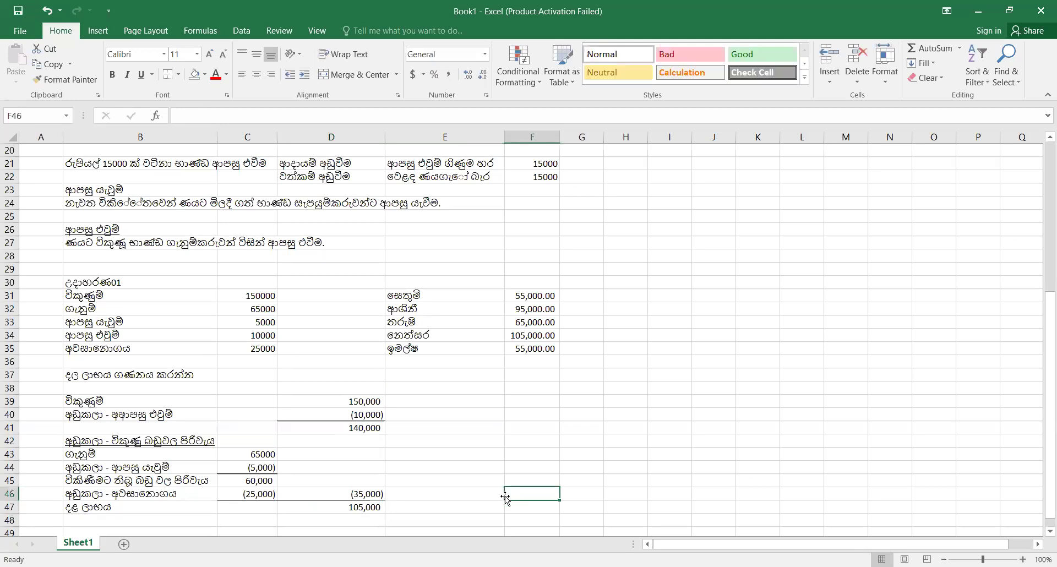
# Highlight the 105,000.00 amount in F34 with a yellow fill
pyautogui.click(499, 342)
pyautogui.click(515, 336)
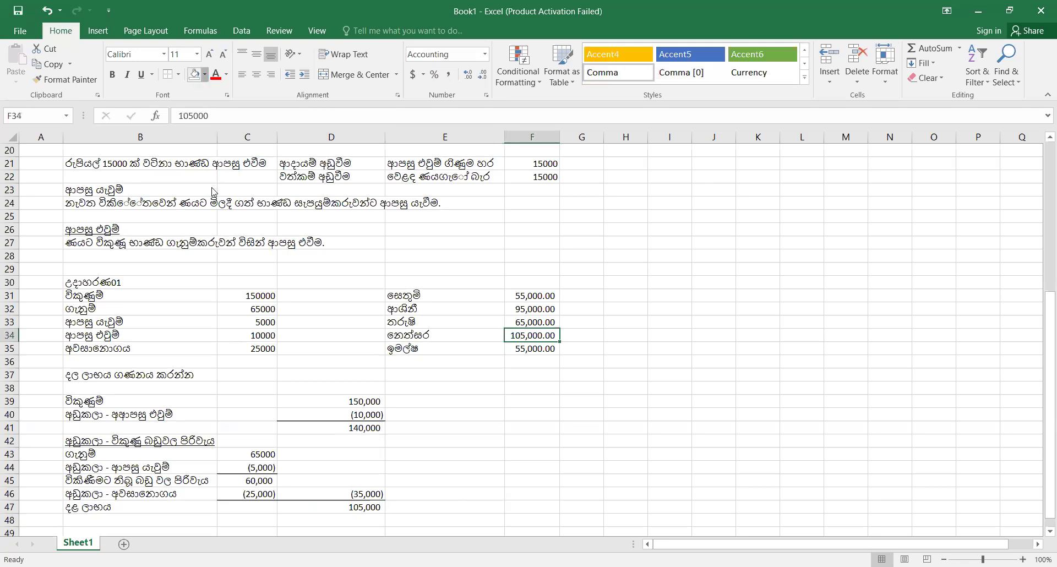
pyautogui.click(204, 74)
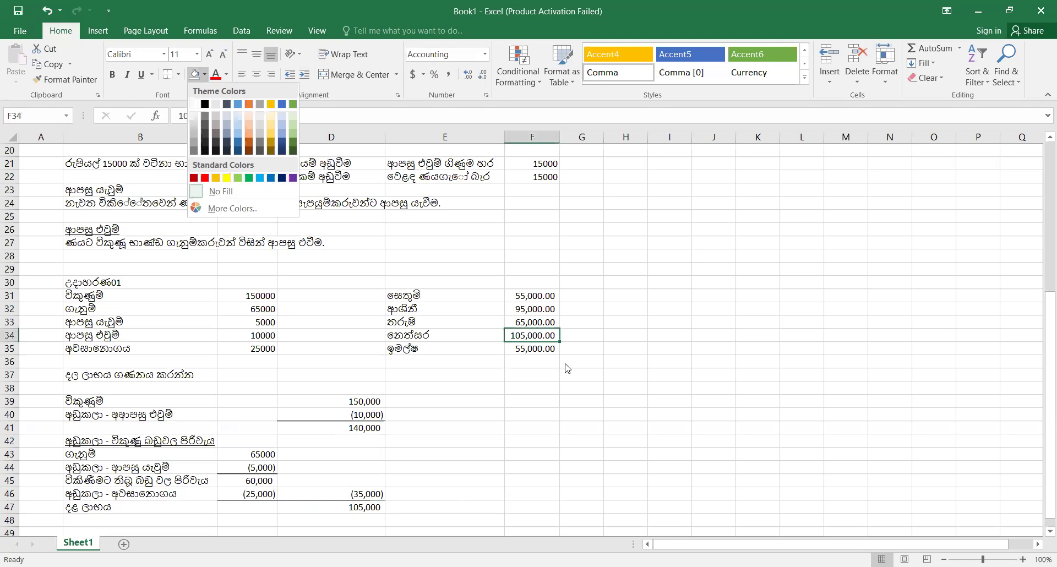
pyautogui.click(227, 177)
pyautogui.click(696, 391)
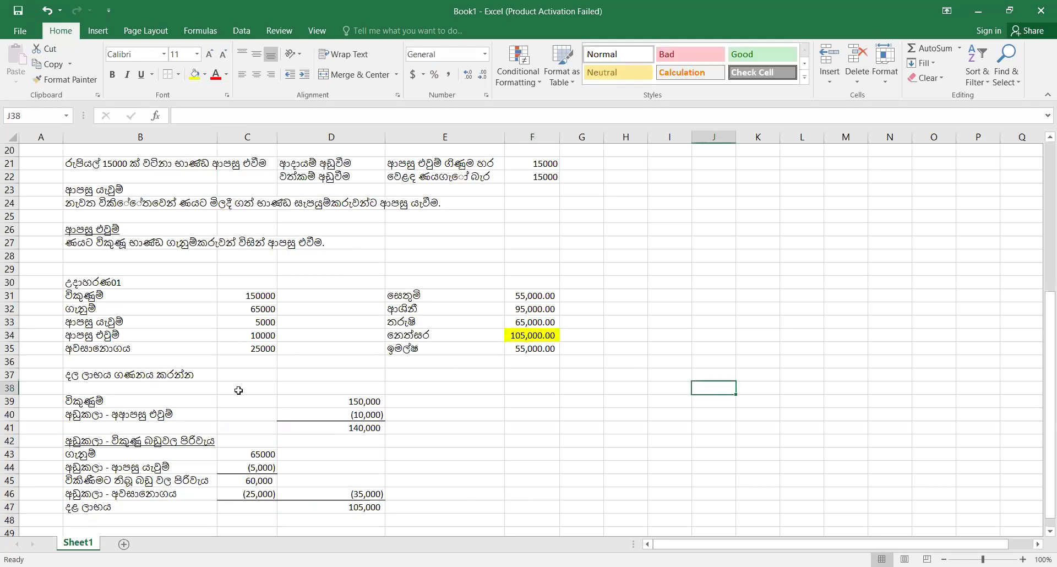
# Insert a row above the closing stock line in row 35 and enter ගිනිහානි in B35 with 3000 in C35
pyautogui.click(1048, 531)
pyautogui.click(1048, 531)
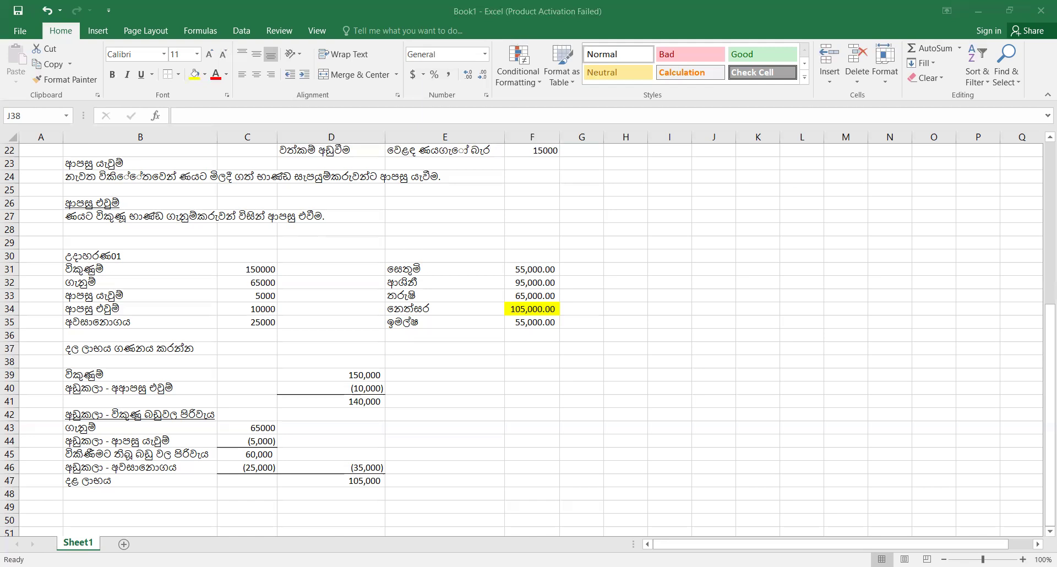
pyautogui.hotkey('alt', 'Tab')
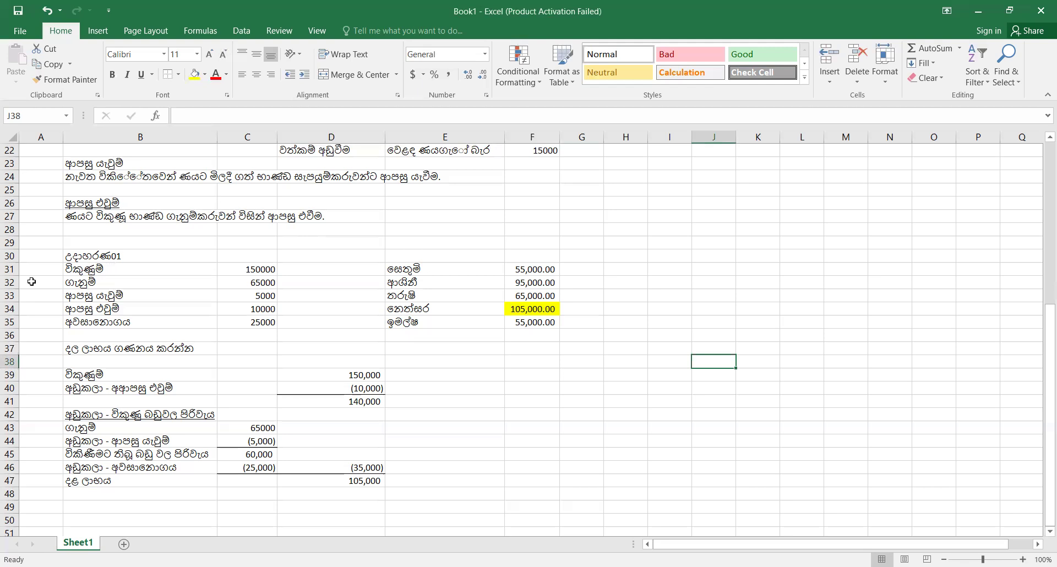
pyautogui.click(9, 322)
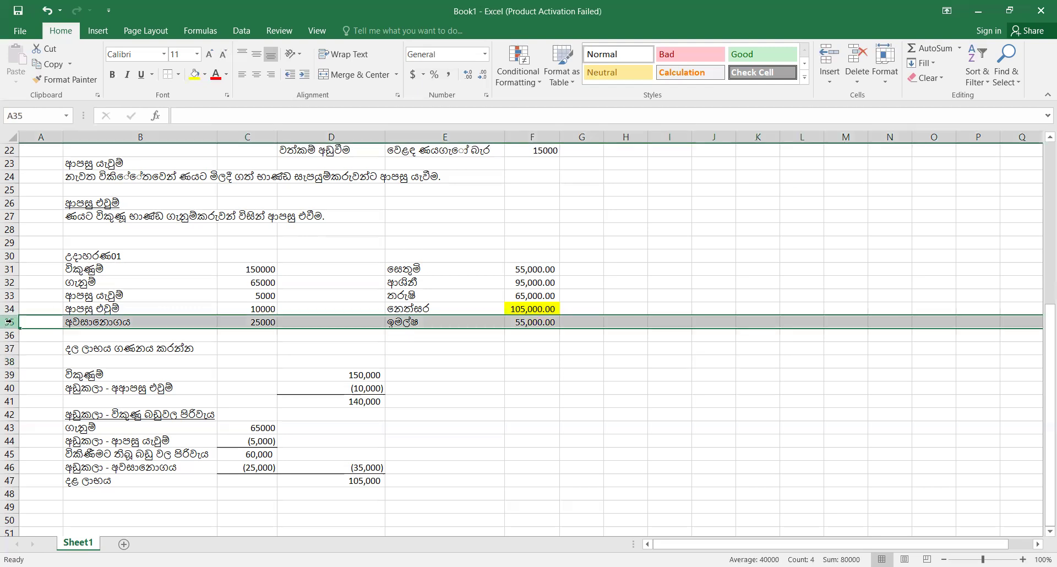
pyautogui.hotkey('ctrl', 'shift', '+')
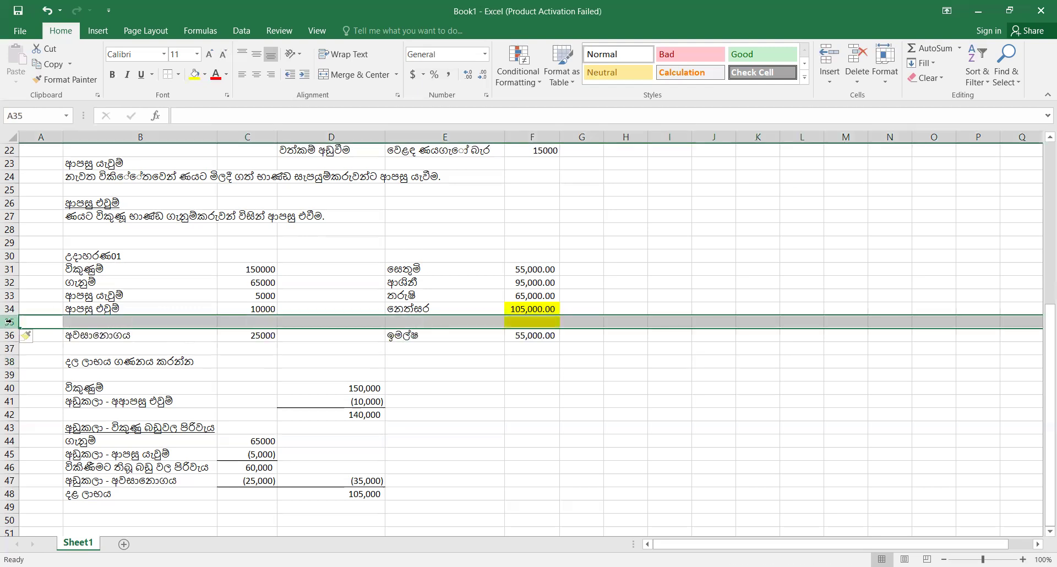
pyautogui.click(101, 321)
pyautogui.write('ගිනි')
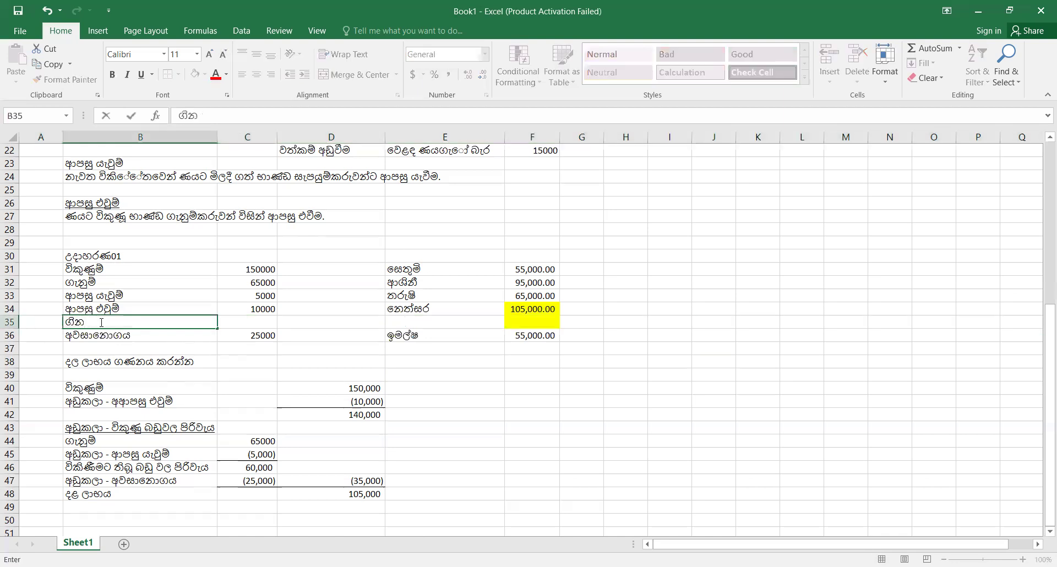
pyautogui.write('හානි')
pyautogui.press('Tab')
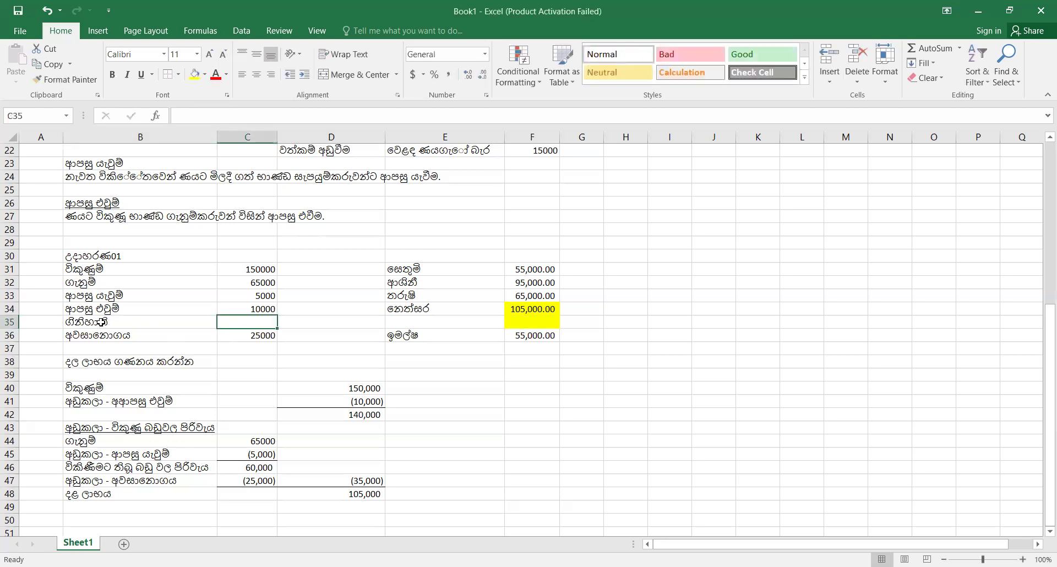
pyautogui.write('3000')
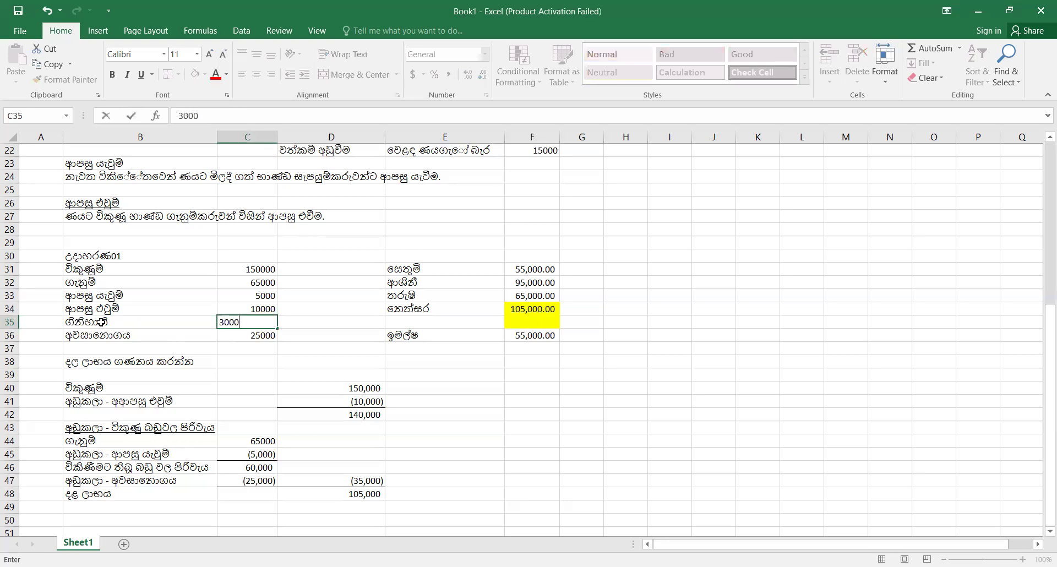
pyautogui.press('Tab')
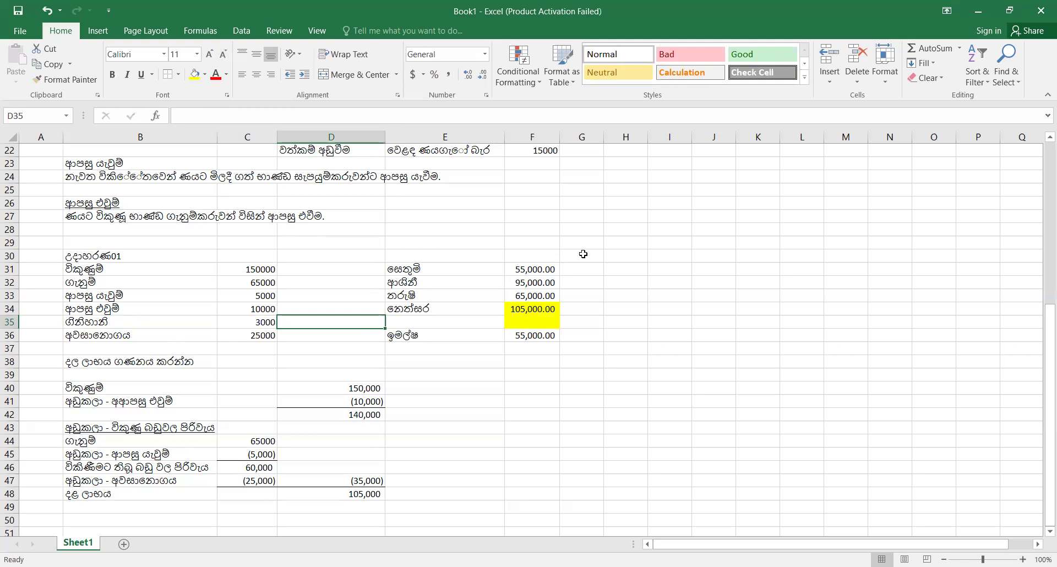
# Format the example amounts in C31:C36 with thousands separators and no decimal places
pyautogui.click(580, 253)
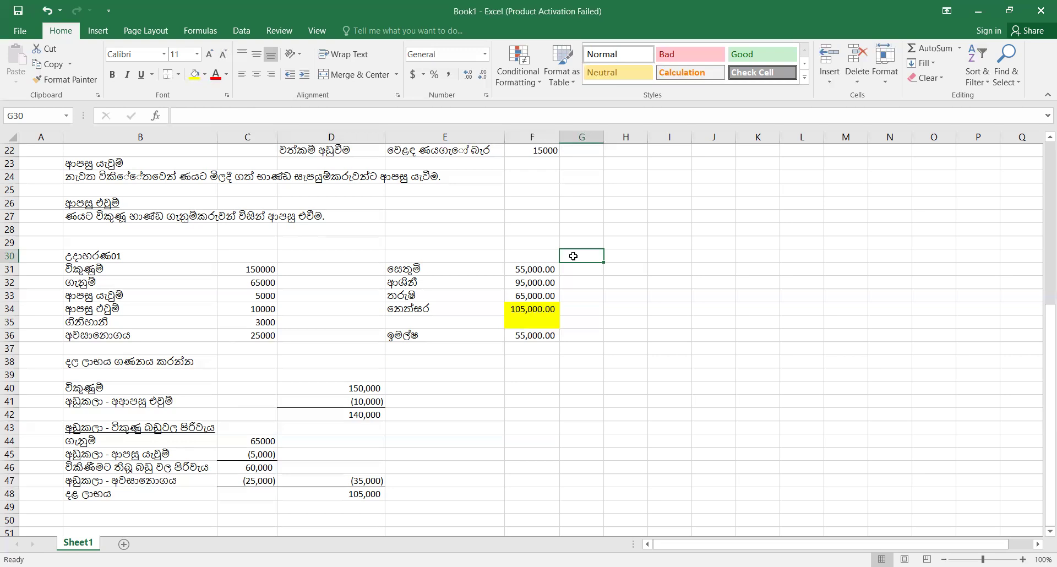
pyautogui.click(263, 268)
pyautogui.moveTo(273, 379); pyautogui.dragTo(274, 335)
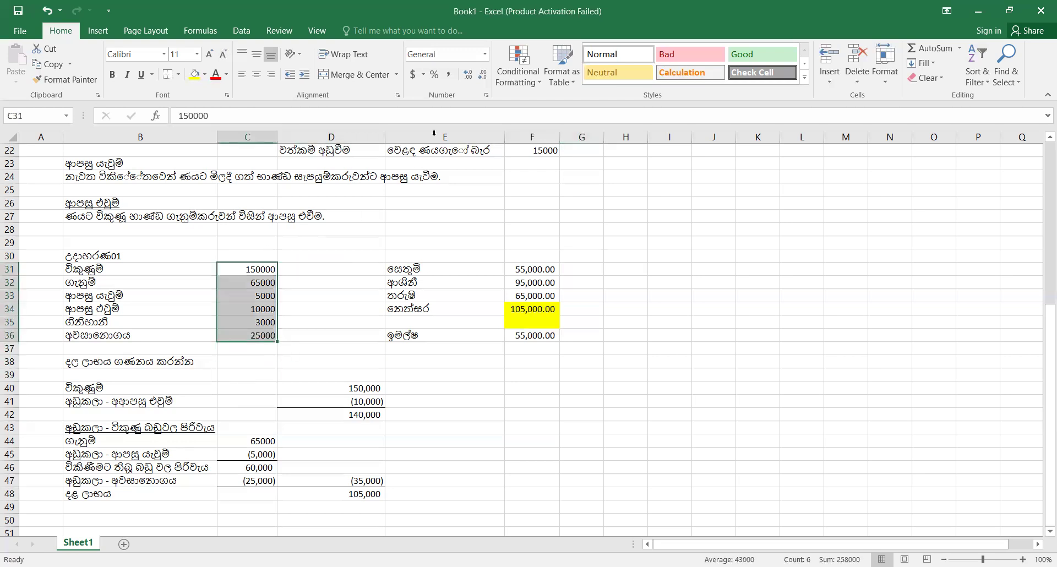
pyautogui.click(448, 74)
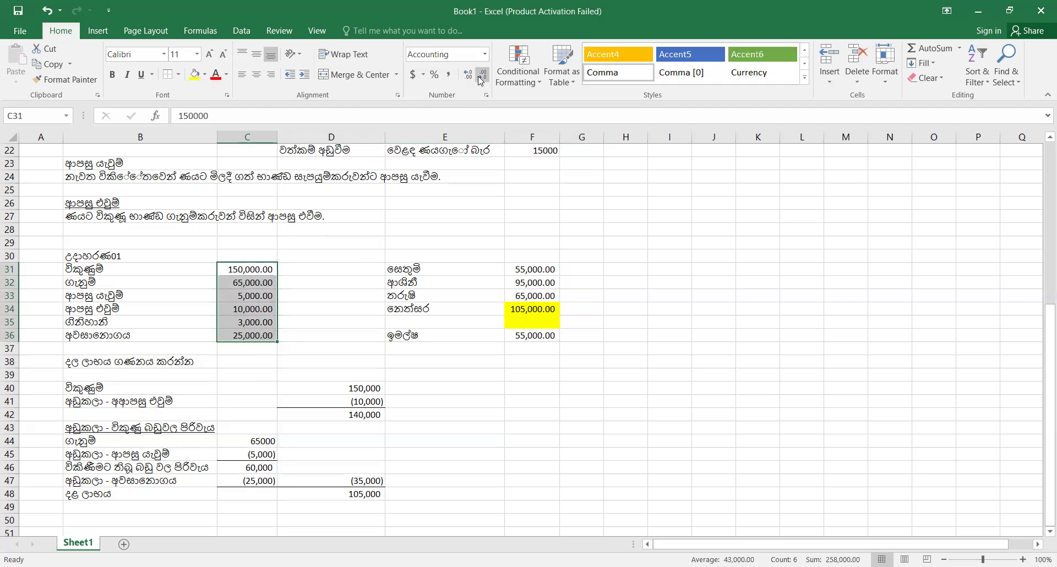
pyautogui.click(482, 79)
pyautogui.click(482, 79)
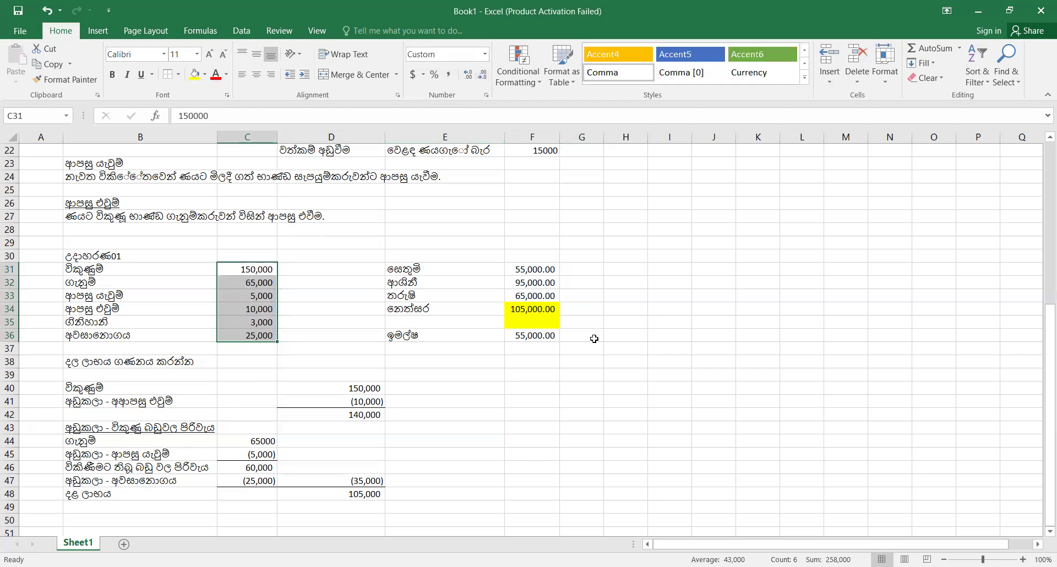
pyautogui.click(593, 339)
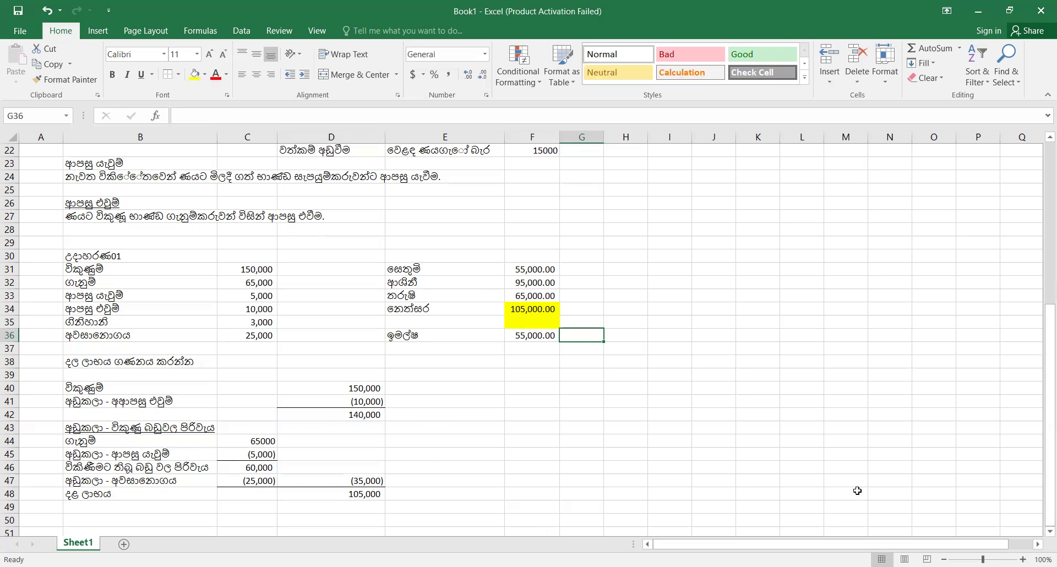
# Insert three blank rows above row 37 and select B37 for a new entry
pyautogui.moveTo(851, 507); pyautogui.dragTo(856, 491)
pyautogui.click(1049, 531)
pyautogui.click(1050, 531)
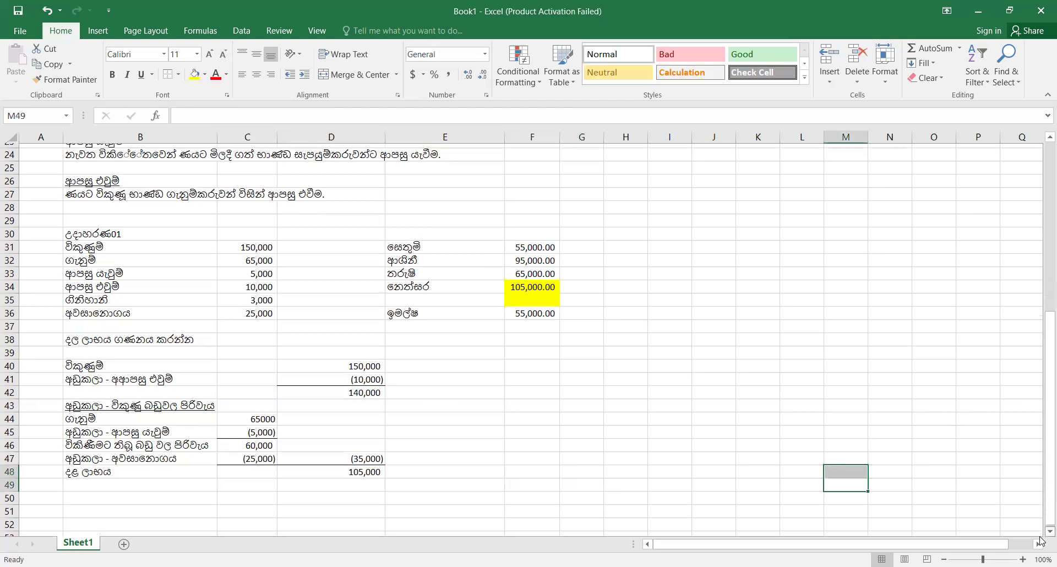
pyautogui.click(952, 393)
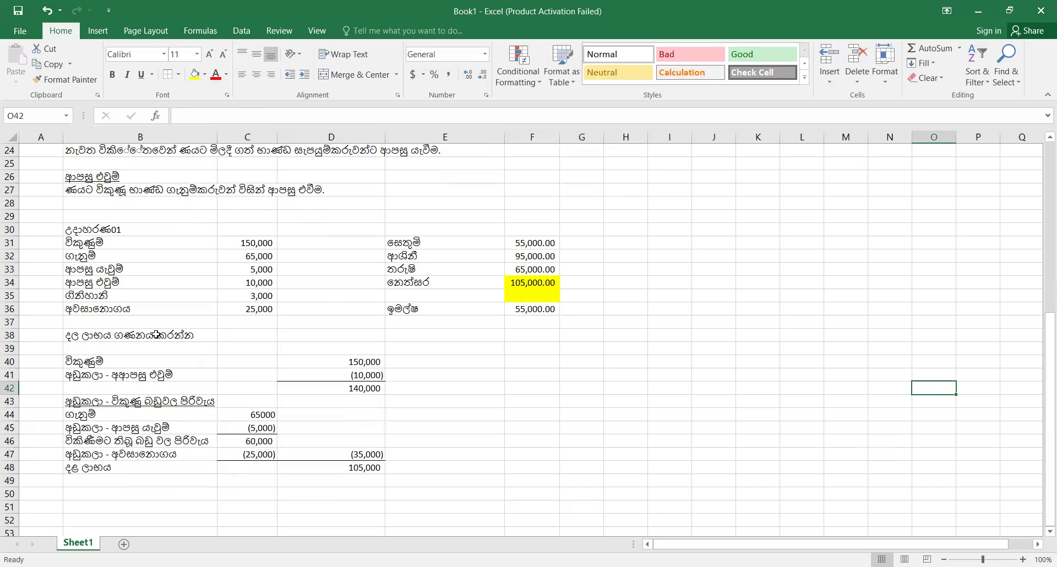
pyautogui.click(10, 321)
pyautogui.hotkey('ctrl', '+')
pyautogui.hotkey('ctrl', '+')
pyautogui.hotkey('ctrl', '+')
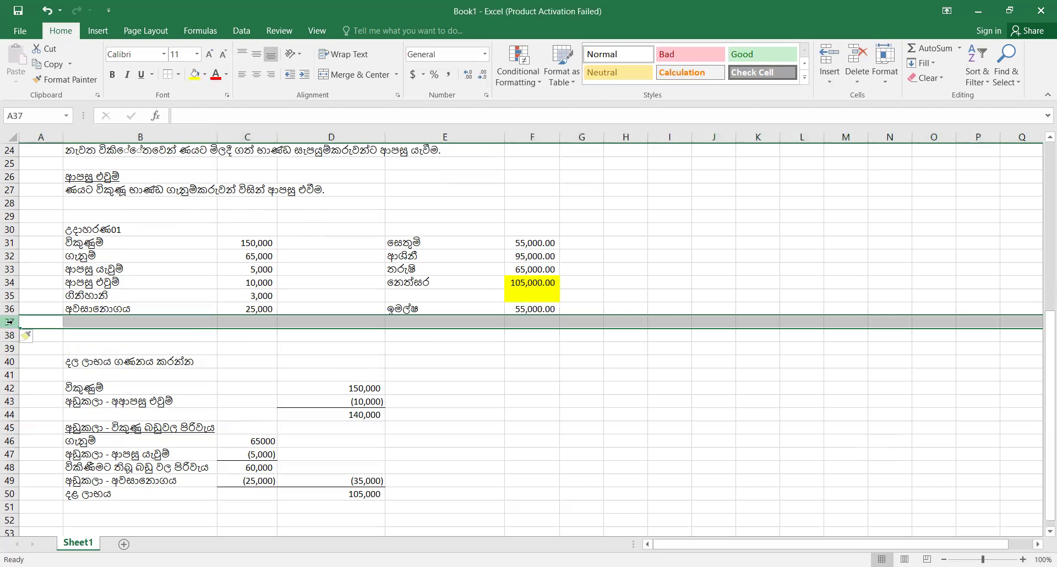
pyautogui.click(70, 321)
pyautogui.write('ලාභ')
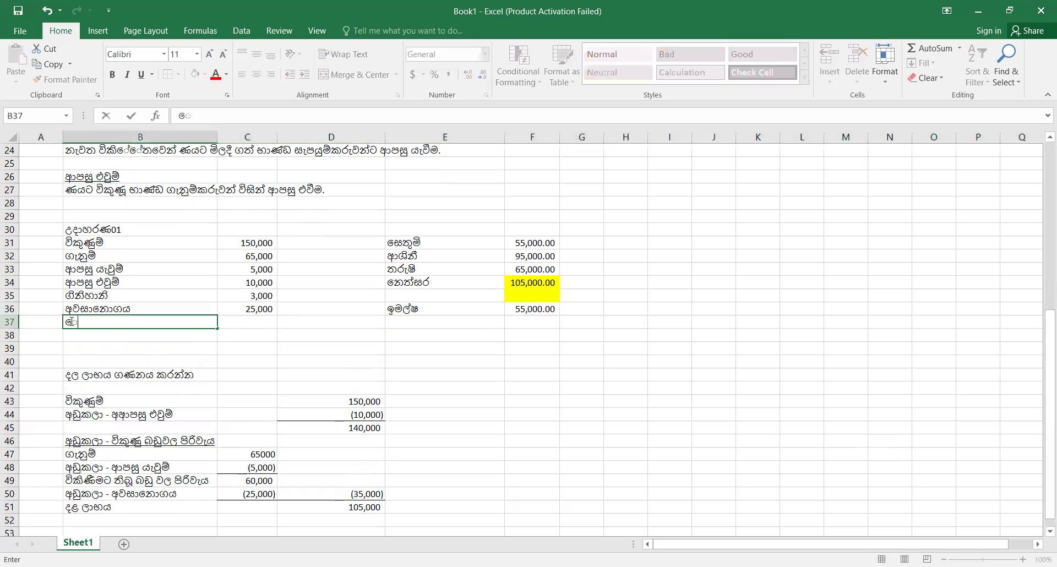
pyautogui.press('BackSpace')
pyautogui.write('භ')
pyautogui.press('BackSpace')
pyautogui.press('BackSpace')
pyautogui.press('BackSpace')
pyautogui.write('හෙ')
pyautogui.press('BackSpace')
pyautogui.write('ය')
pyautogui.press('BackSpace')
pyautogui.press('BackSpace')
pyautogui.press('BackSpace')
# Enter the other expenses line with the label අනිකුත් වියදම් in B37 and 15,000 in C37
pyautogui.write('අනිකුත් වියදම්')
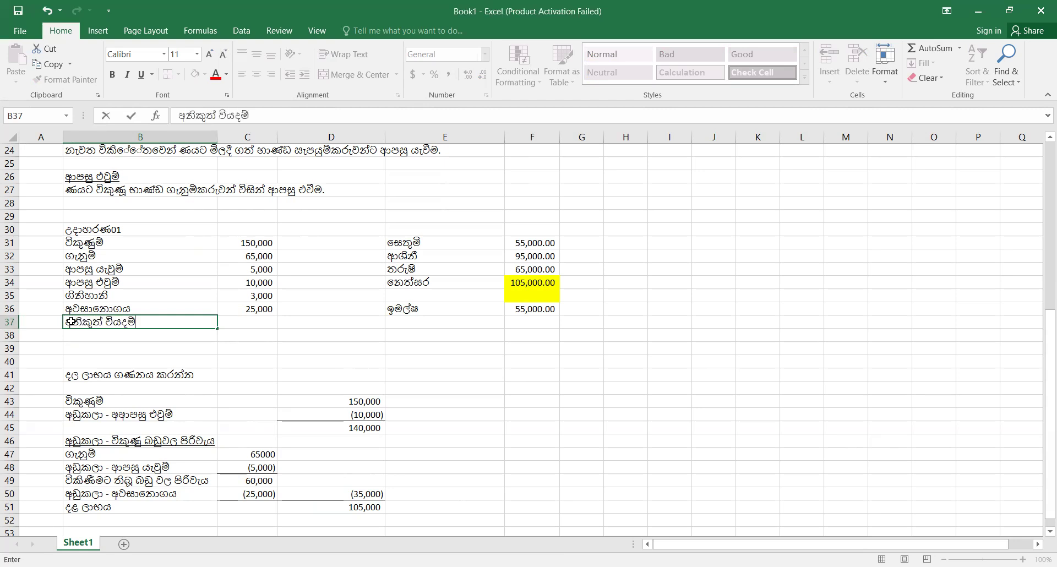
pyautogui.press('Tab')
pyautogui.write('15')
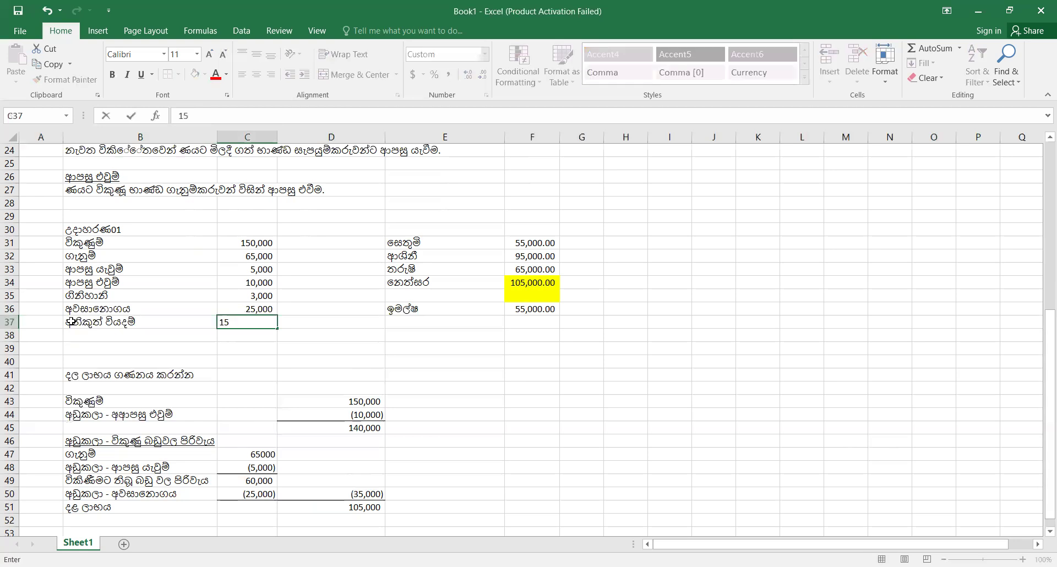
pyautogui.write(',000')
pyautogui.press('Return')
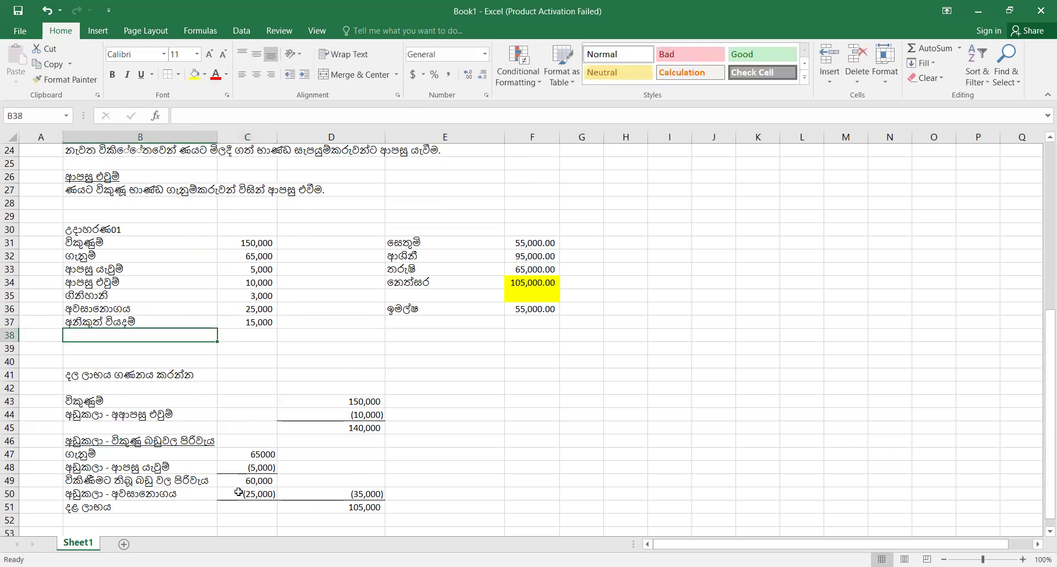
pyautogui.click(91, 377)
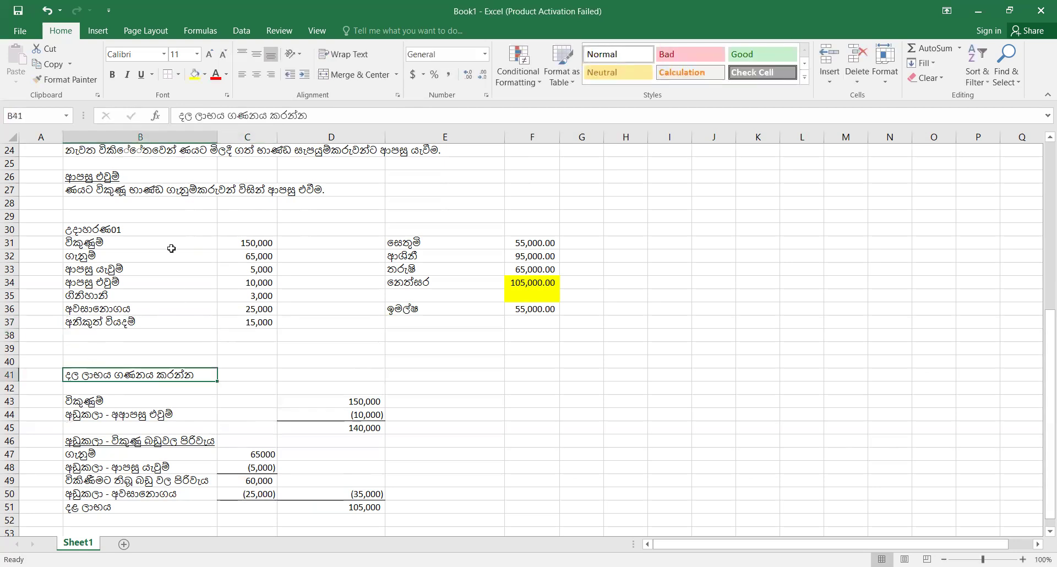
pyautogui.press('F2')
pyautogui.click(235, 215)
pyautogui.write('සහ')
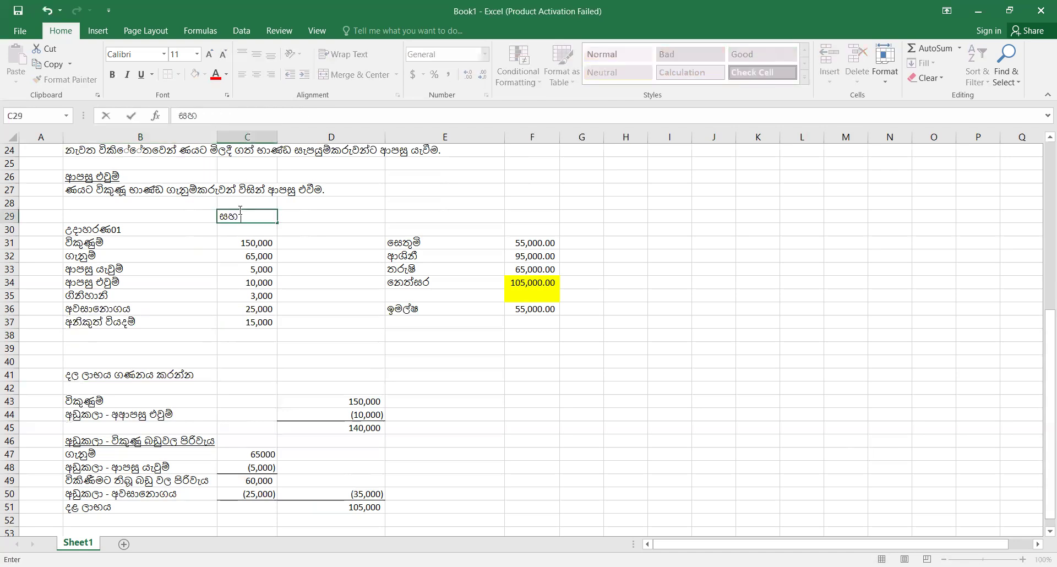
pyautogui.write(' ශුද්ධ')
pyautogui.press('Return')
pyautogui.click(238, 210)
pyautogui.hotkey('ctrl', 'c')
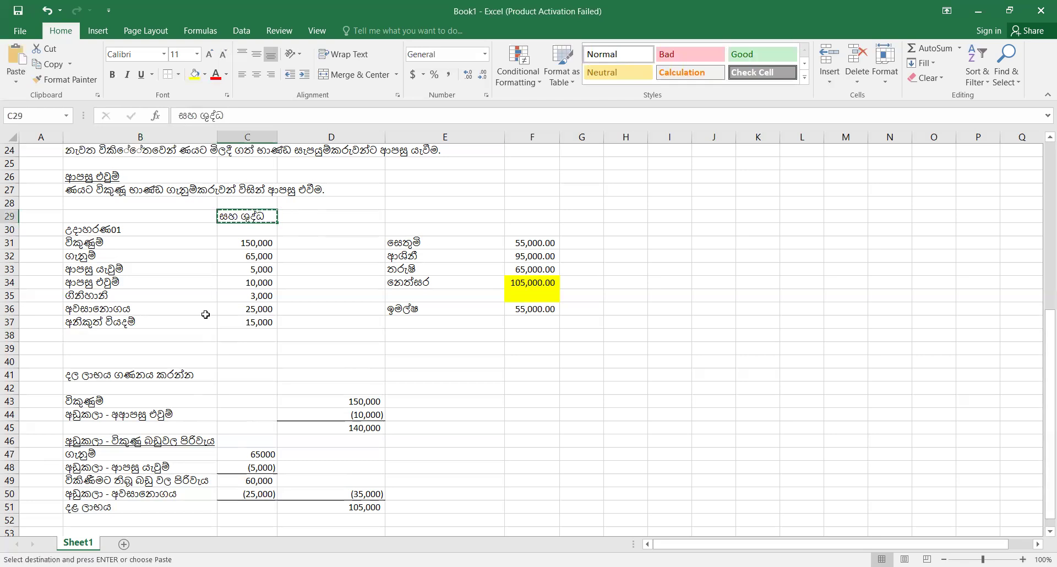
pyautogui.press('Escape')
pyautogui.click(104, 371)
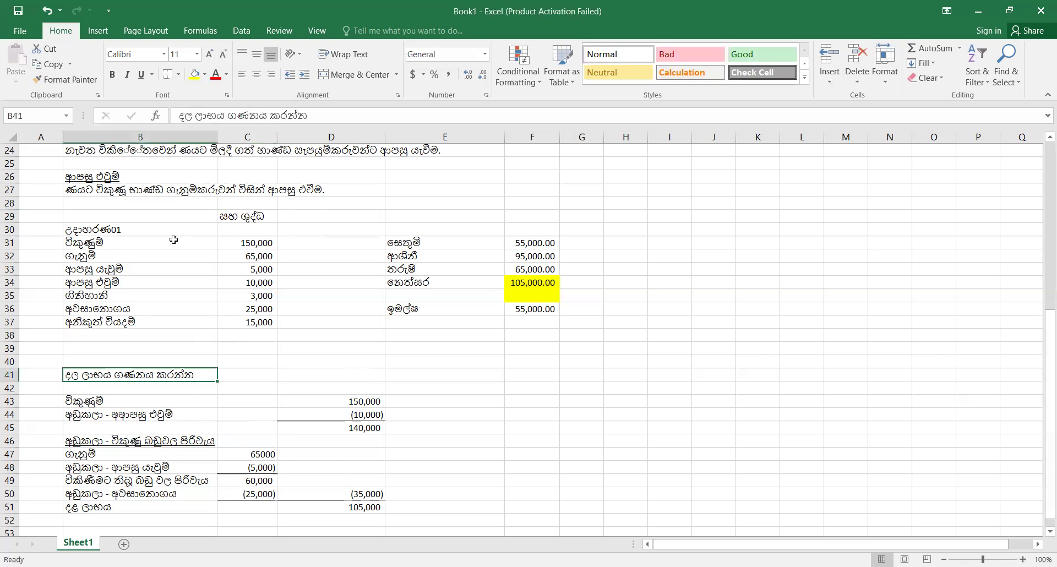
pyautogui.click(226, 216)
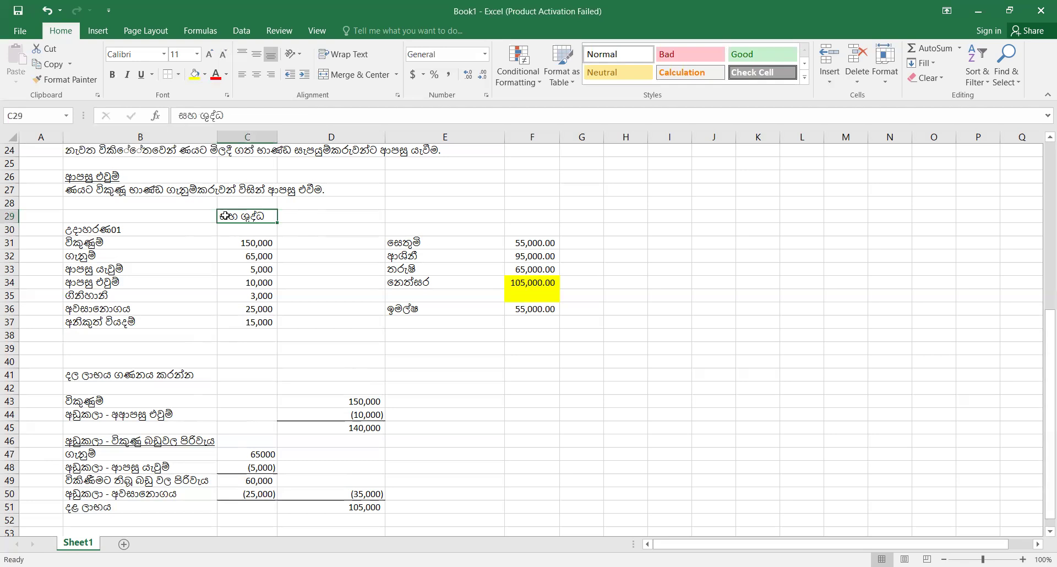
pyautogui.press('Delete')
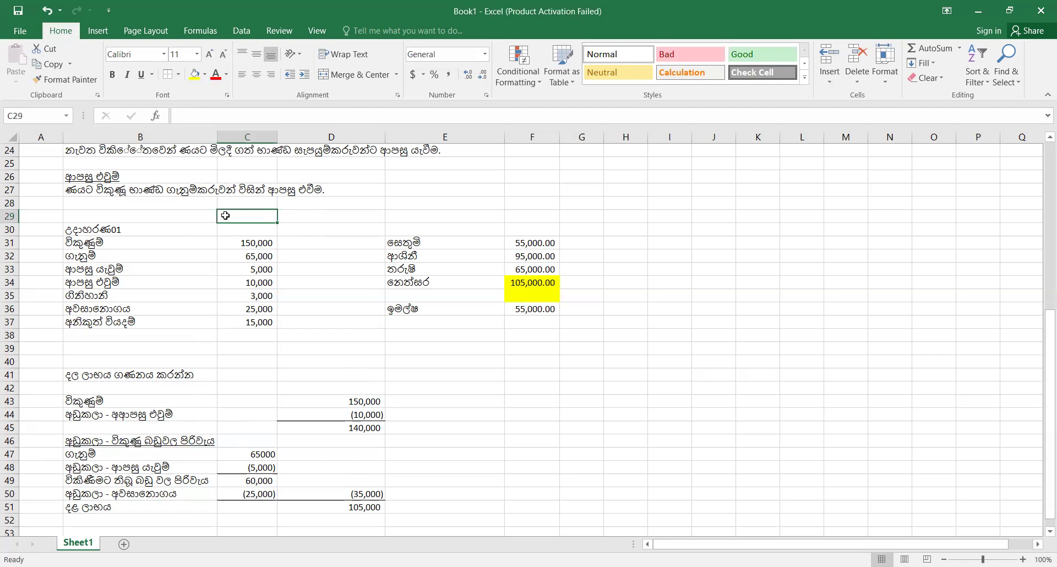
# Reword the question in B41 as දල ලාභය සහ ශුද්ධ ලාභය ගණනය කරන්න to ask for both gross and net profit
pyautogui.click(103, 377)
pyautogui.click(228, 116)
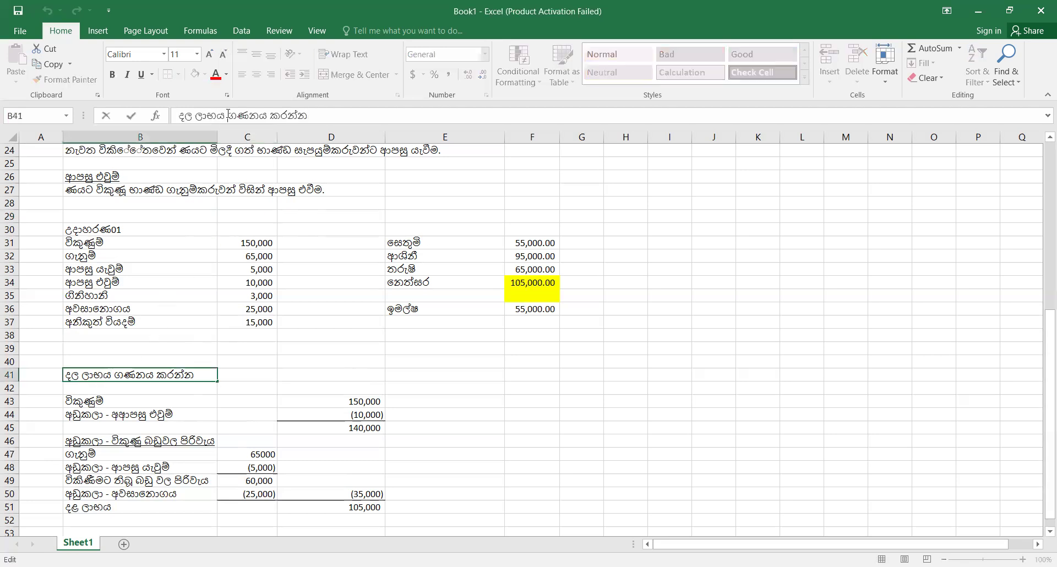
pyautogui.write('ස')
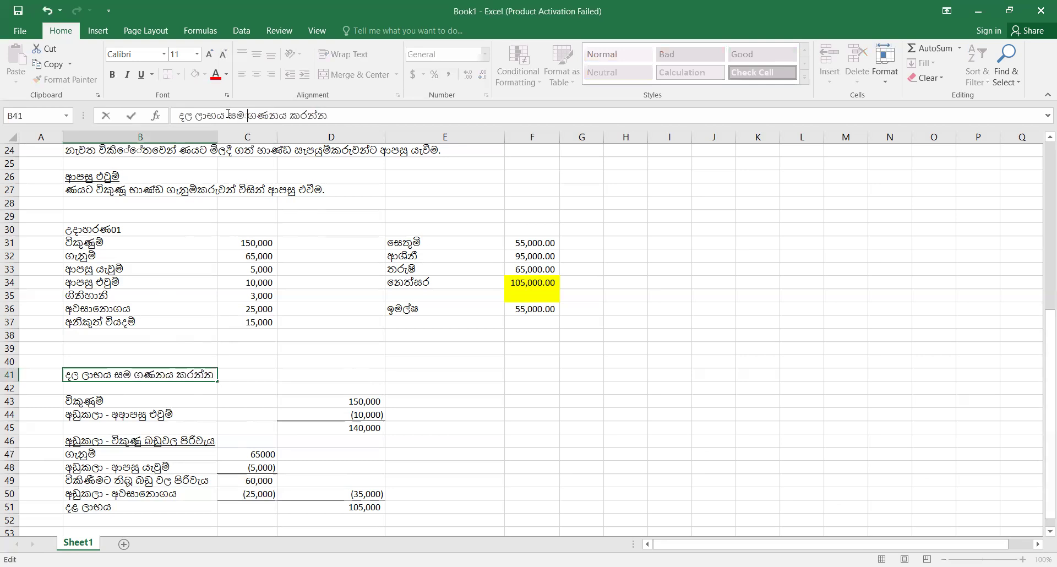
pyautogui.write('හ ')
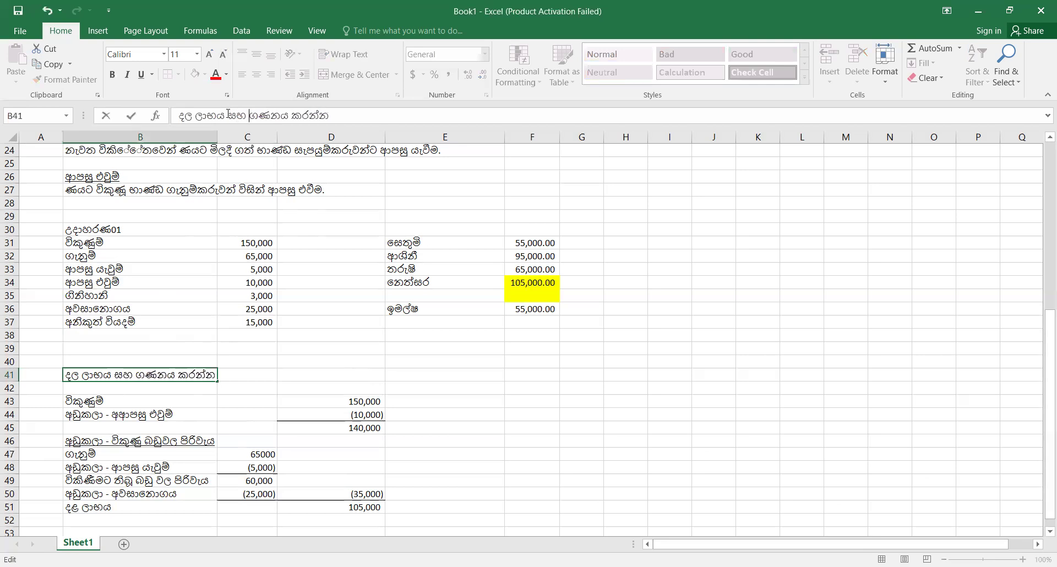
pyautogui.write('ශුද්')
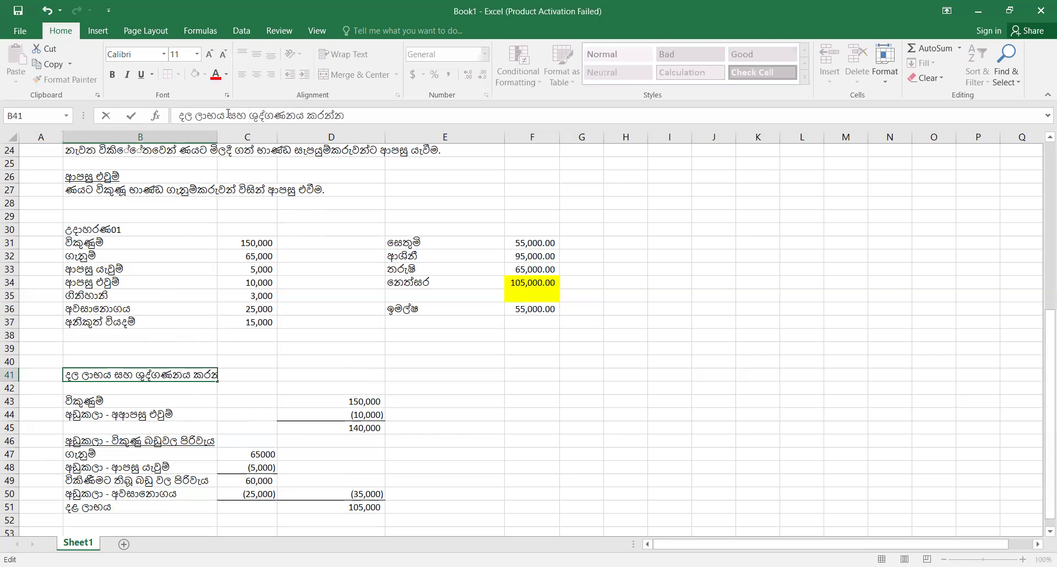
pyautogui.press('BackSpace')
pyautogui.press('BackSpace')
pyautogui.press('BackSpace')
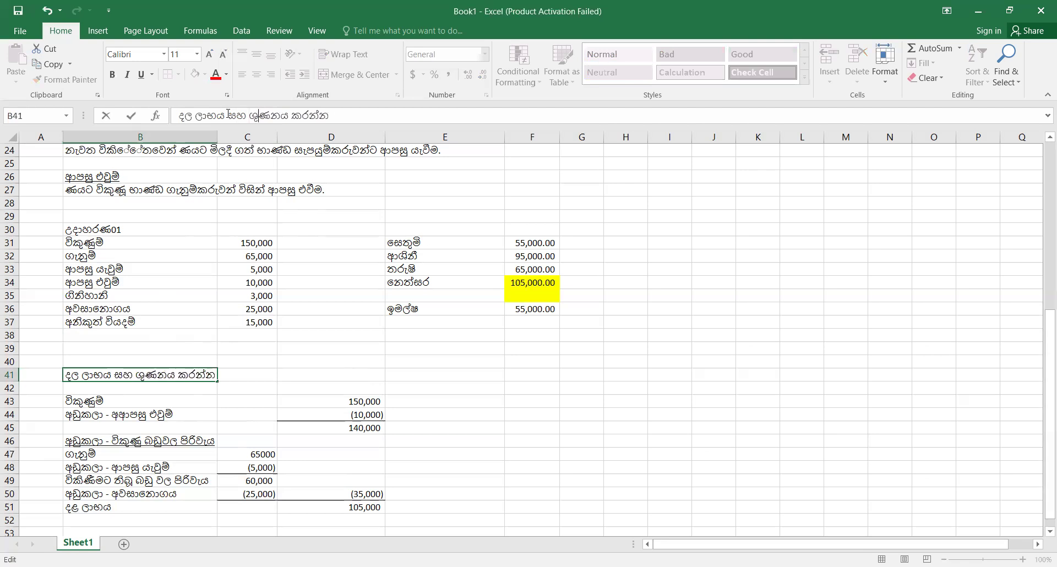
pyautogui.press('Delete')
pyautogui.press('BackSpace')
pyautogui.press('BackSpace')
pyautogui.press('BackSpace')
pyautogui.press('BackSpace')
pyautogui.press('BackSpace')
pyautogui.press('BackSpace')
pyautogui.press('BackSpace')
pyautogui.press('BackSpace')
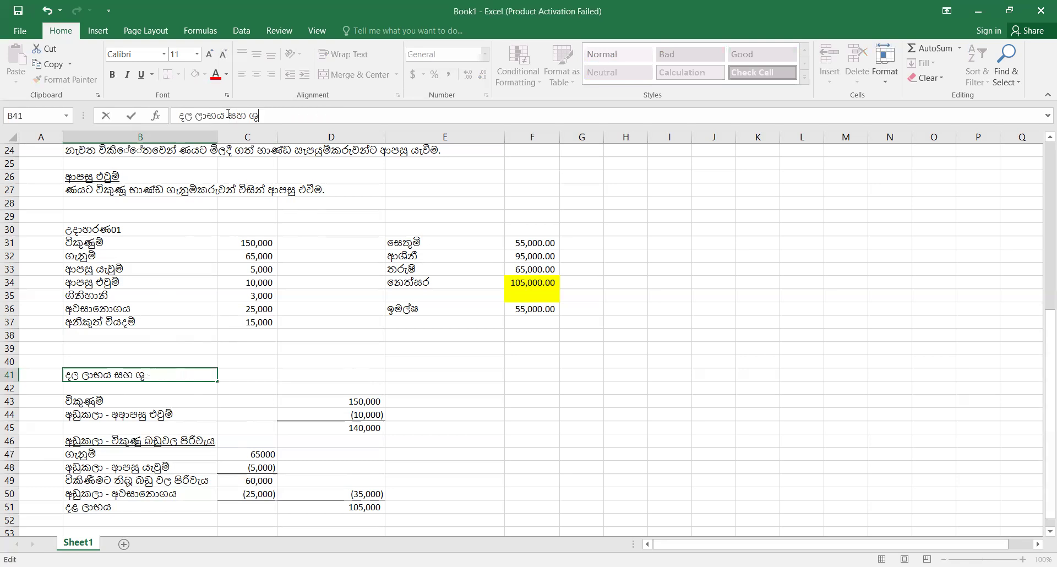
pyautogui.write('ද්ධ ලාභය ගණ')
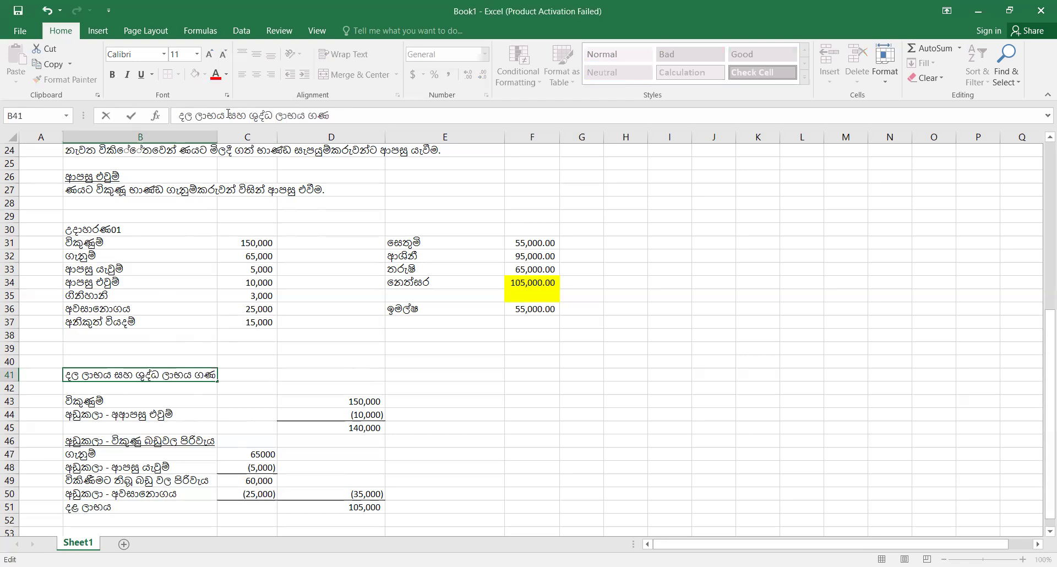
pyautogui.write('නව')
pyautogui.press('BackSpace')
pyautogui.write('ය කරන්න')
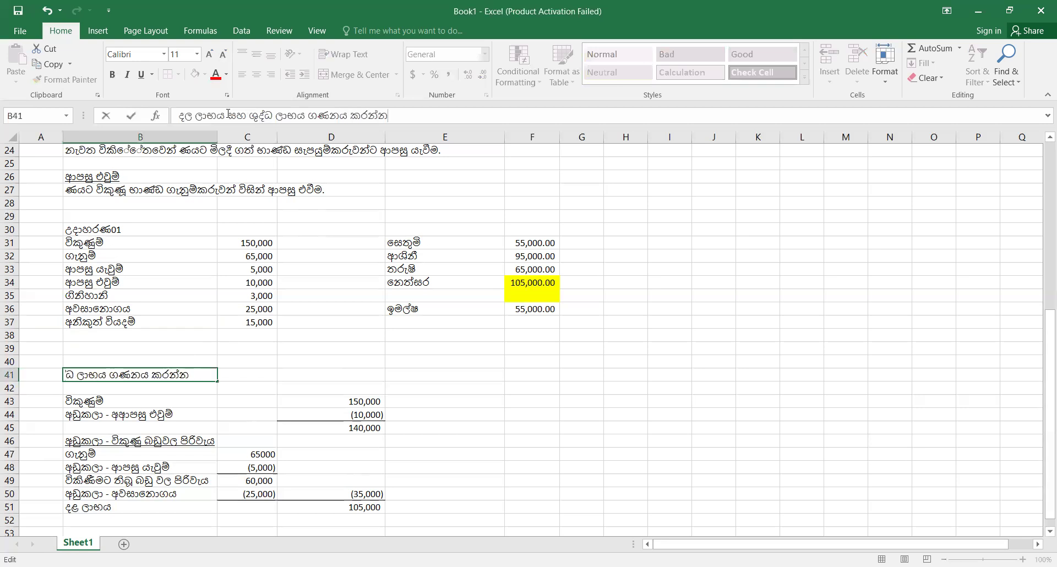
pyautogui.press('Return')
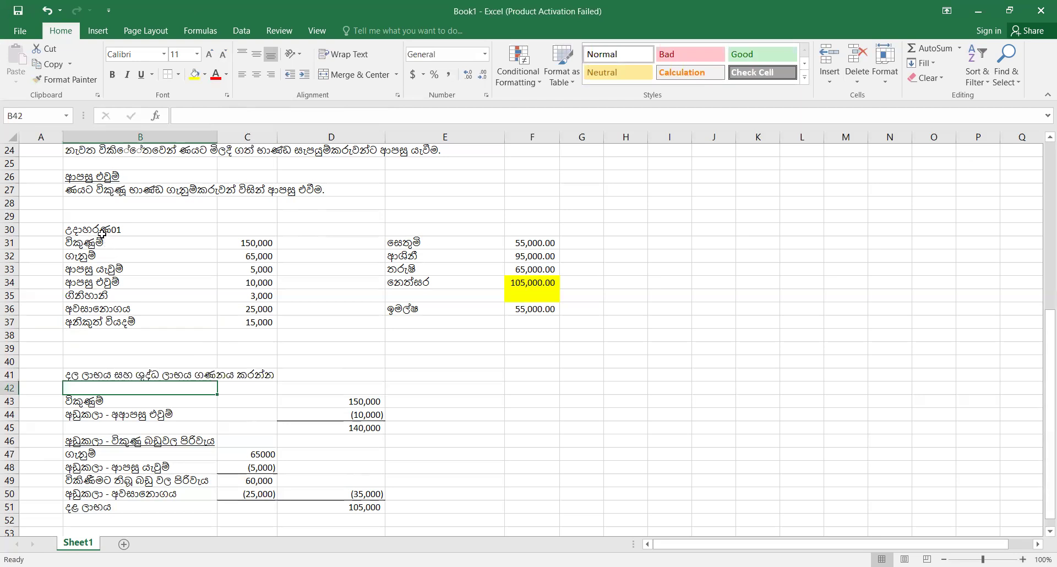
# Renumber the example heading in B30 to උදාහරණ02
pyautogui.click(105, 256)
pyautogui.click(105, 229)
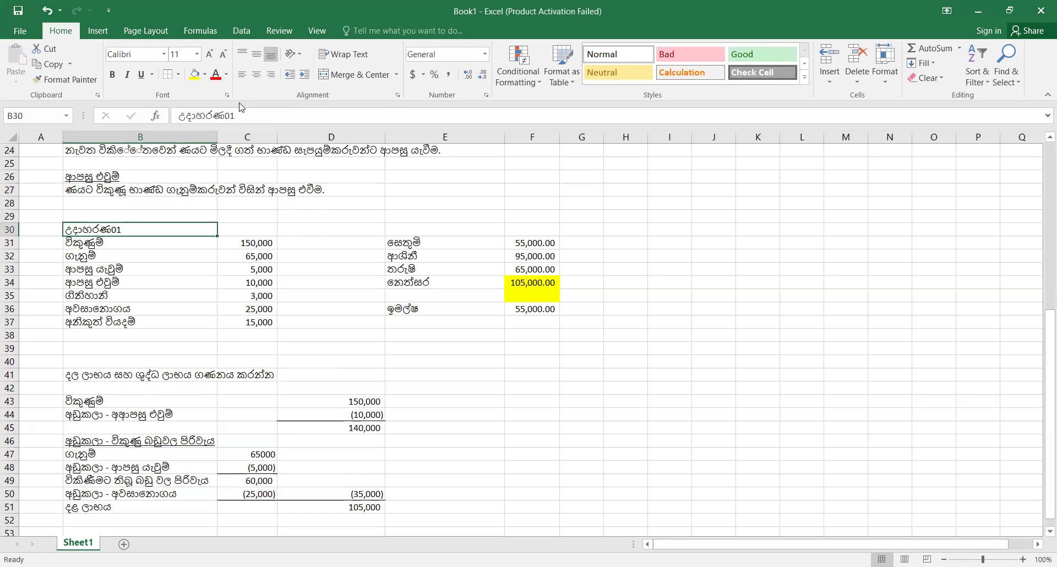
pyautogui.click(238, 115)
pyautogui.press('BackSpace')
pyautogui.write('2')
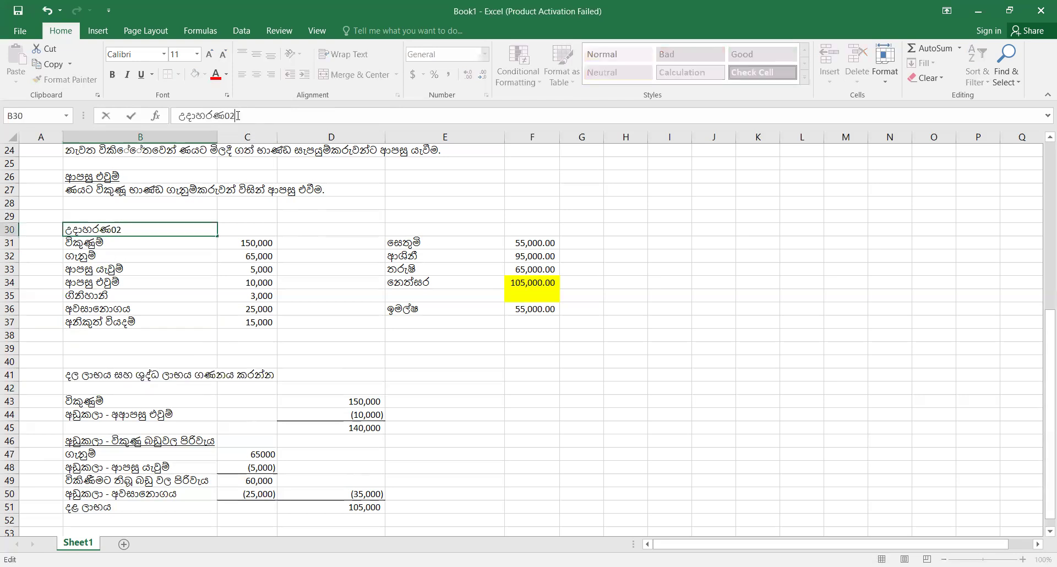
pyautogui.press('Return')
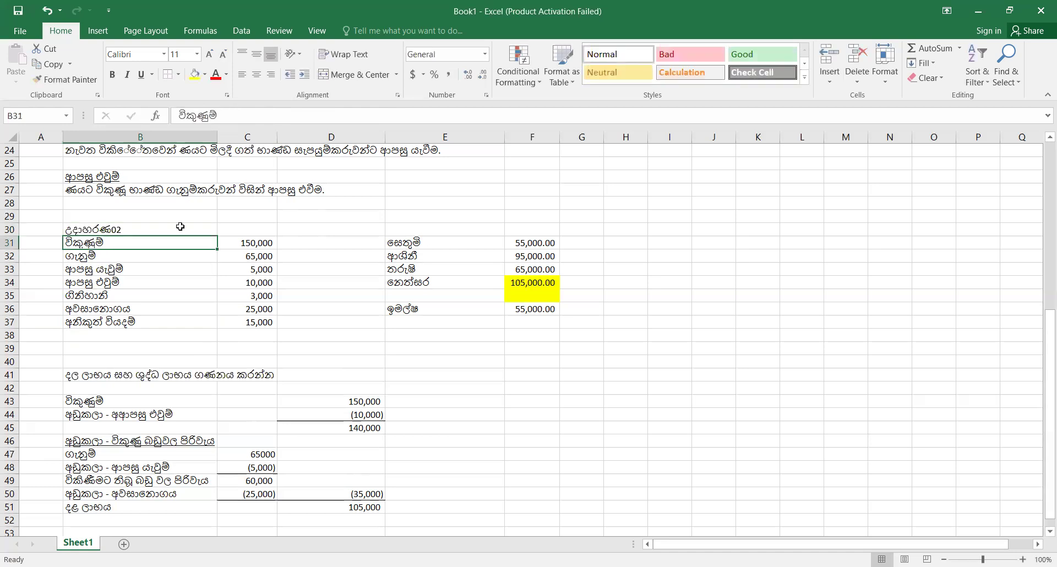
# Record the answer 102000 in G36, beside the last name in the participant list
pyautogui.click(99, 290)
pyautogui.moveTo(84, 244); pyautogui.dragTo(245, 324)
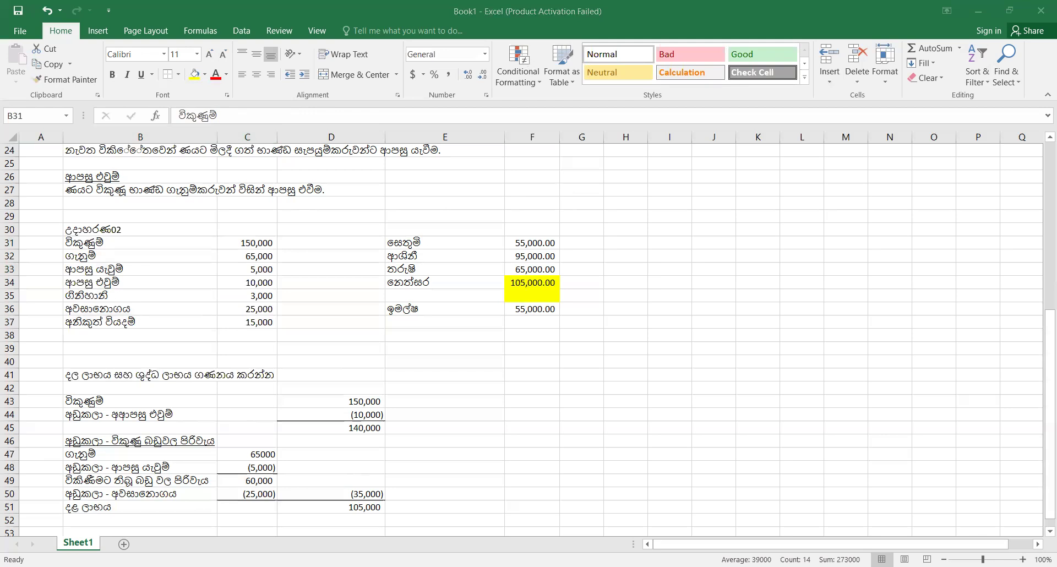
pyautogui.click(574, 308)
pyautogui.write('102000')
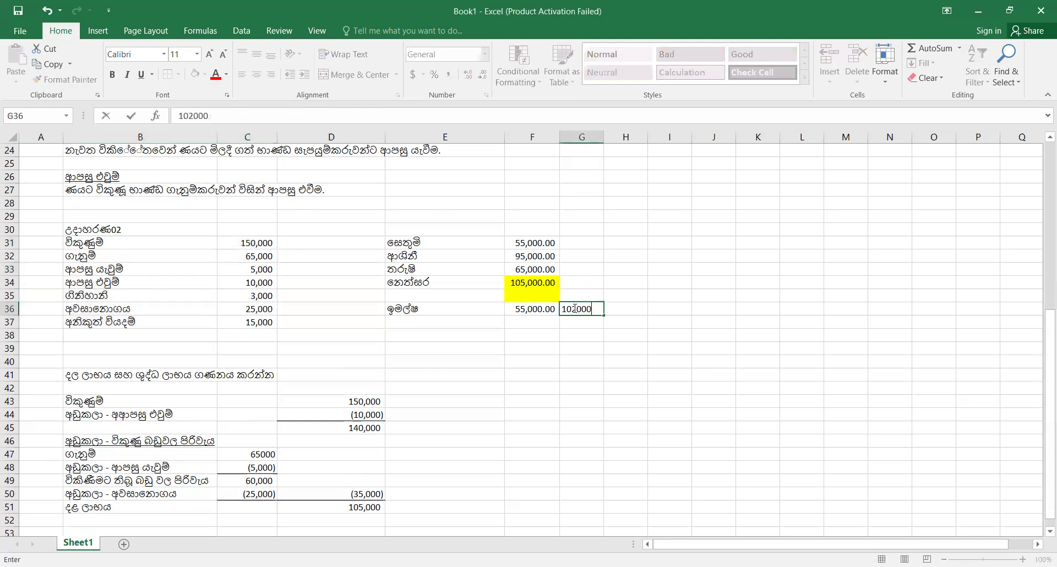
pyautogui.press('Return')
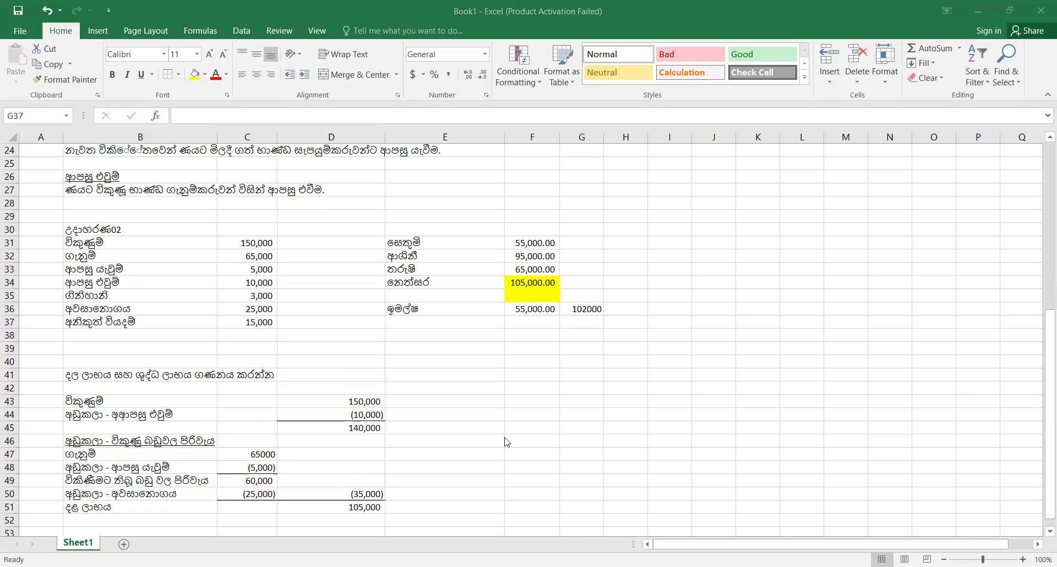
# Record the answer 108000 in both G31 and G32 for the first two participants
pyautogui.click(572, 245)
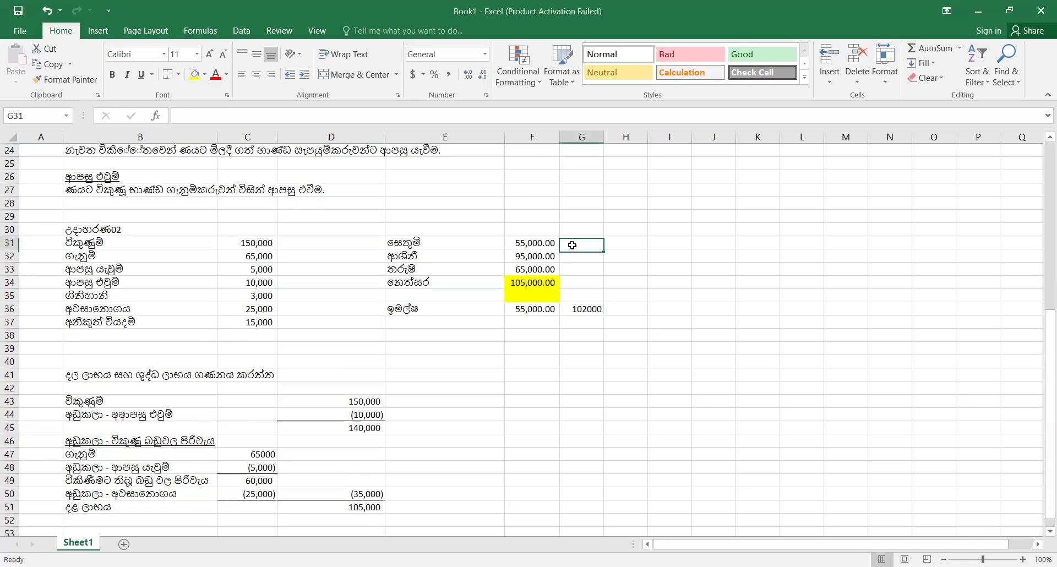
pyautogui.write('108000')
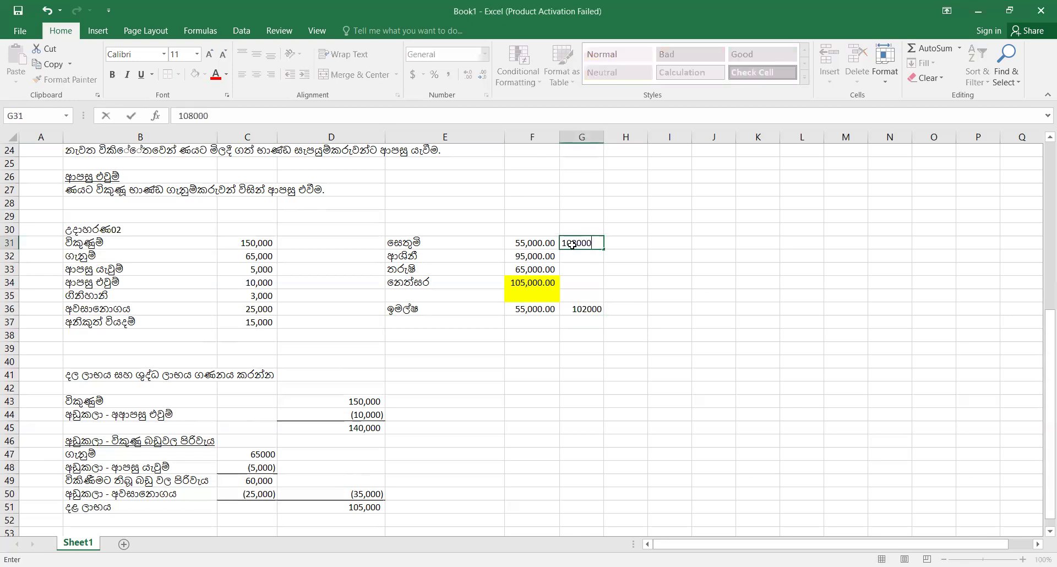
pyautogui.press('Return')
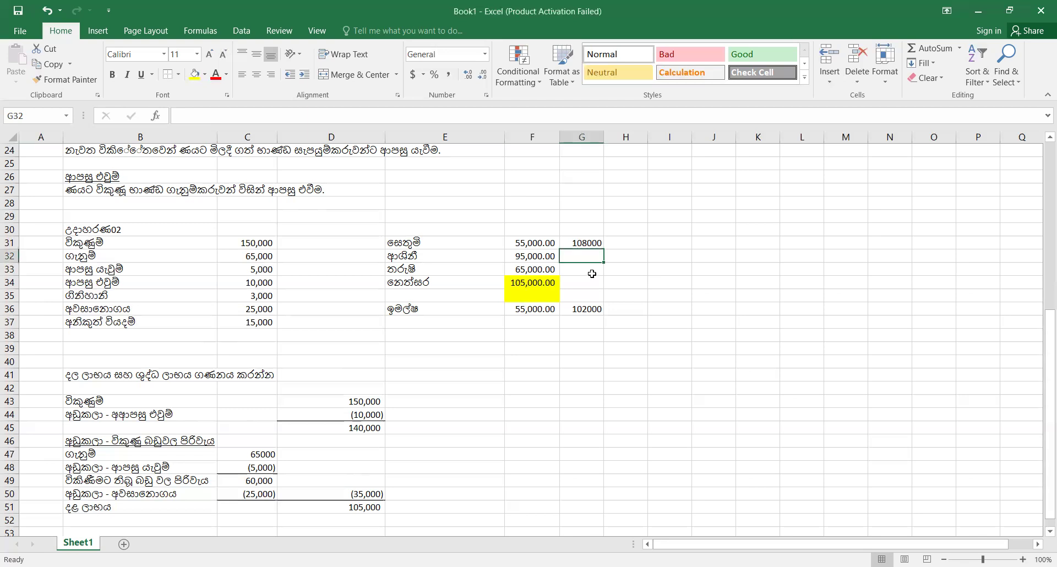
pyautogui.write('108000')
pyautogui.press('Return')
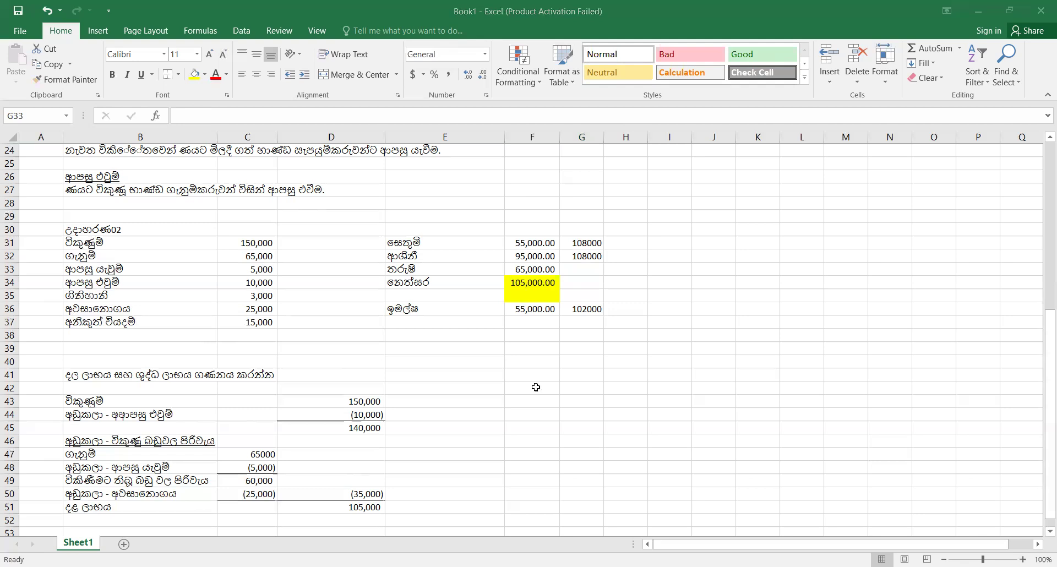
# Record the answer 90000 in G34, beside the yellow-highlighted amount
pyautogui.click(578, 284)
pyautogui.write('90000')
pyautogui.press('Return')
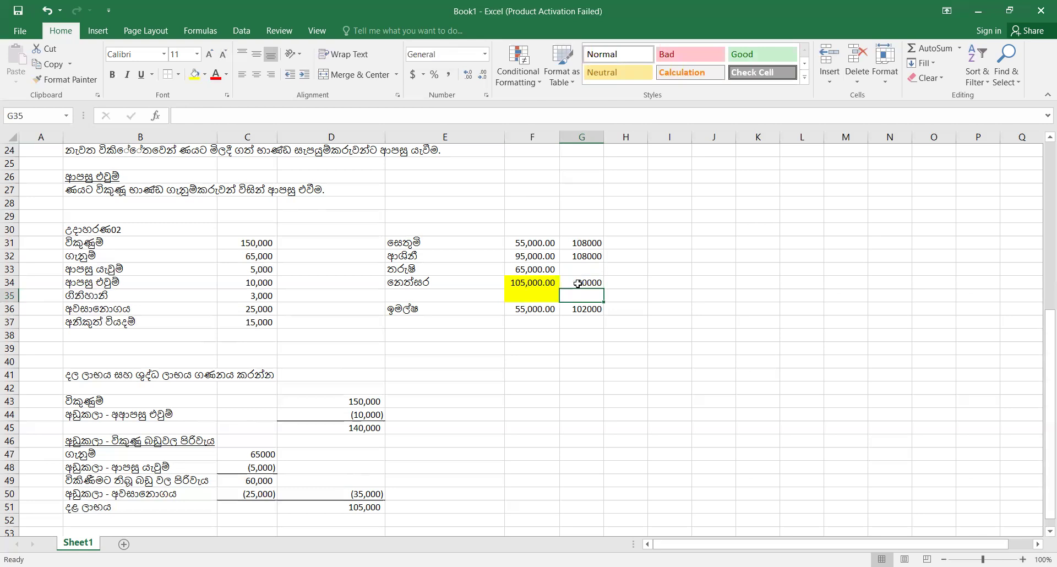
# Add the heading දළ ලාභය in G30 above the recorded answers
pyautogui.click(589, 233)
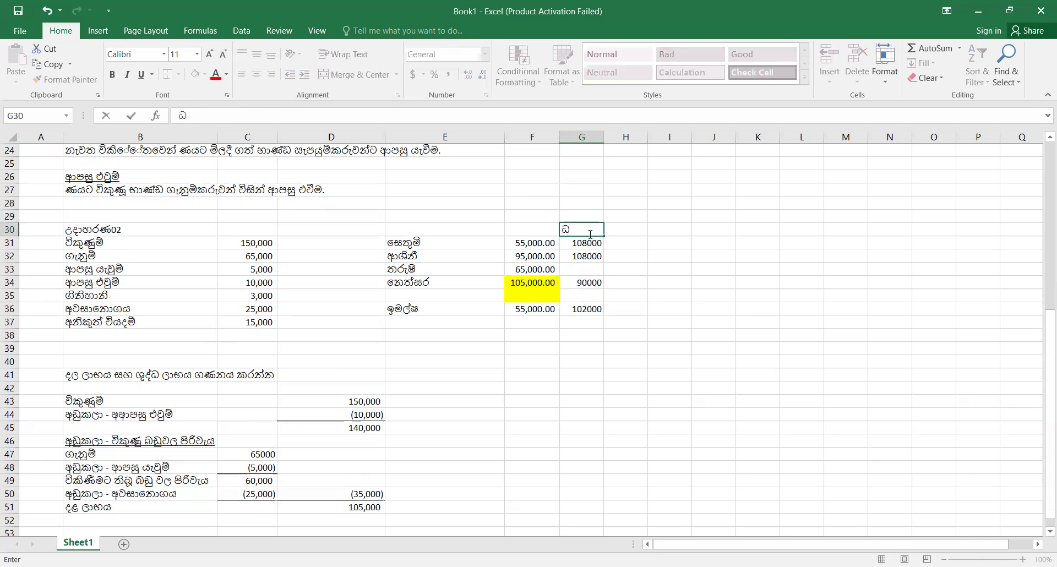
pyautogui.write('දළ ලාභ')
pyautogui.press('BackSpace')
pyautogui.write('භය')
pyautogui.press('Return')
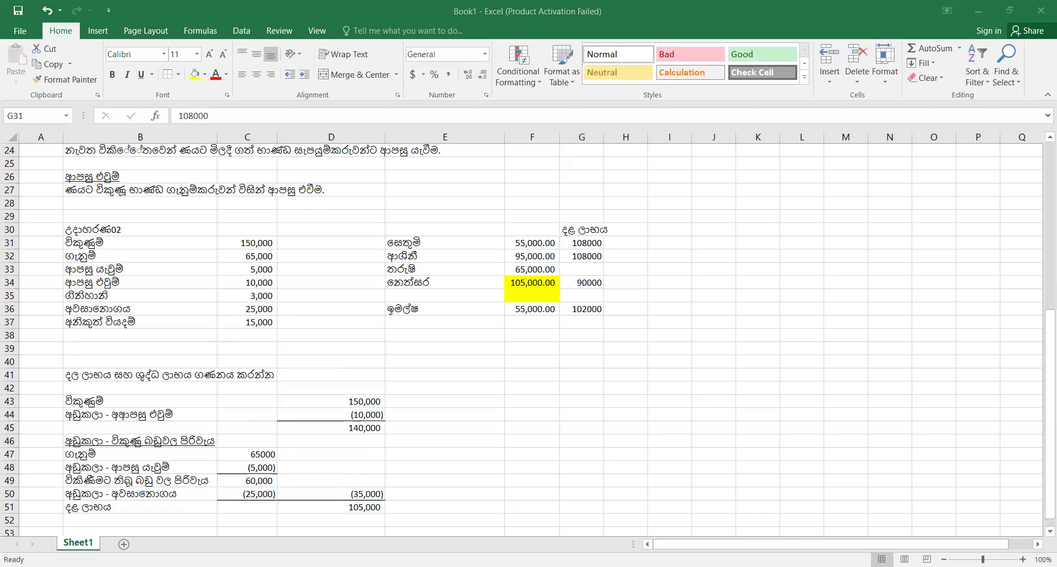
# Record the answer 102000 in G33 for the third participant
pyautogui.click(574, 269)
pyautogui.write('102000')
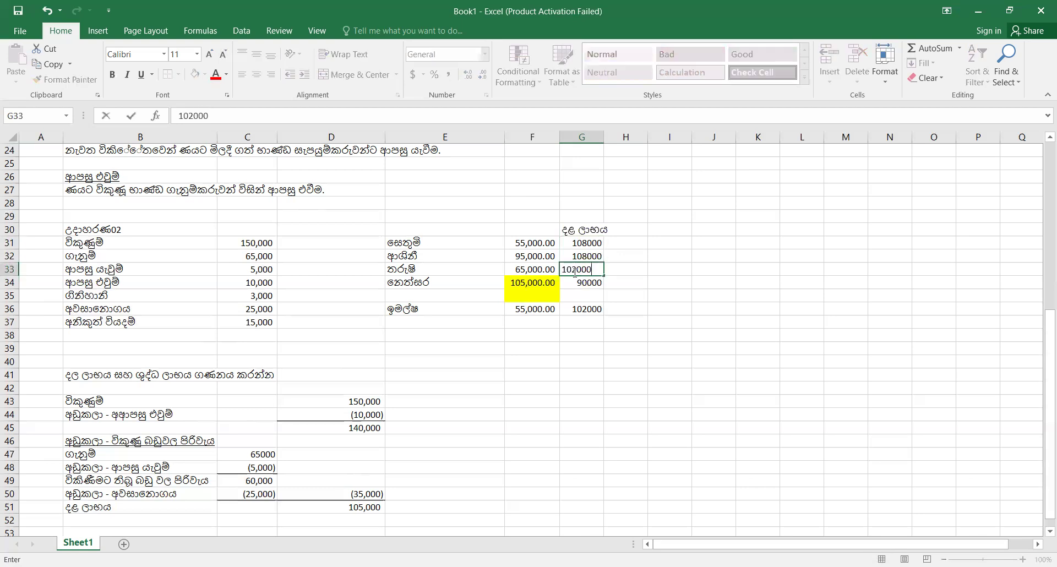
pyautogui.press('Return')
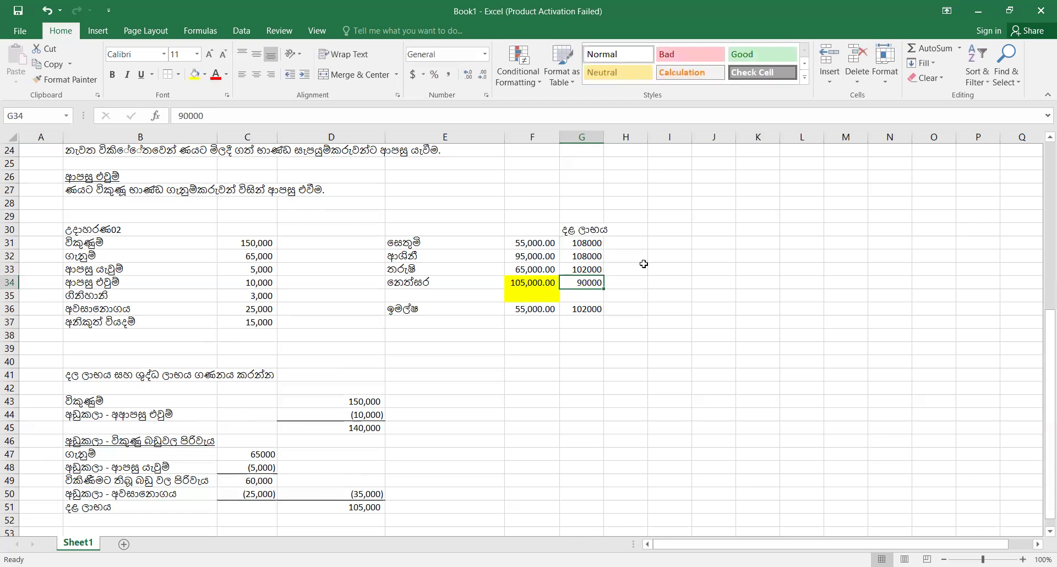
# Mark the answer in G34 as net profit by entering the note (ශුද්ධ ලාභය) in H34
pyautogui.click(564, 240)
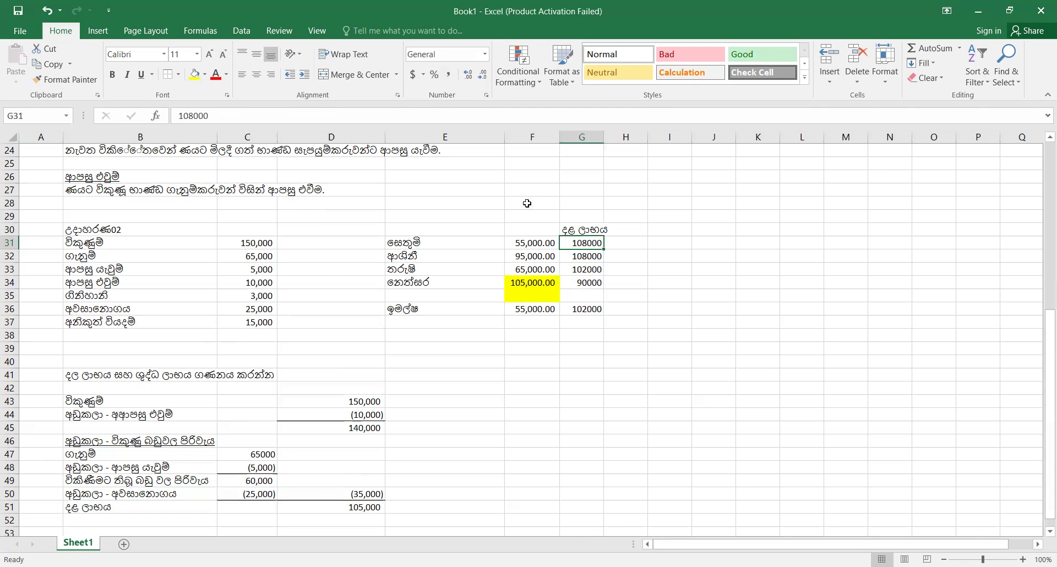
pyautogui.click(590, 272)
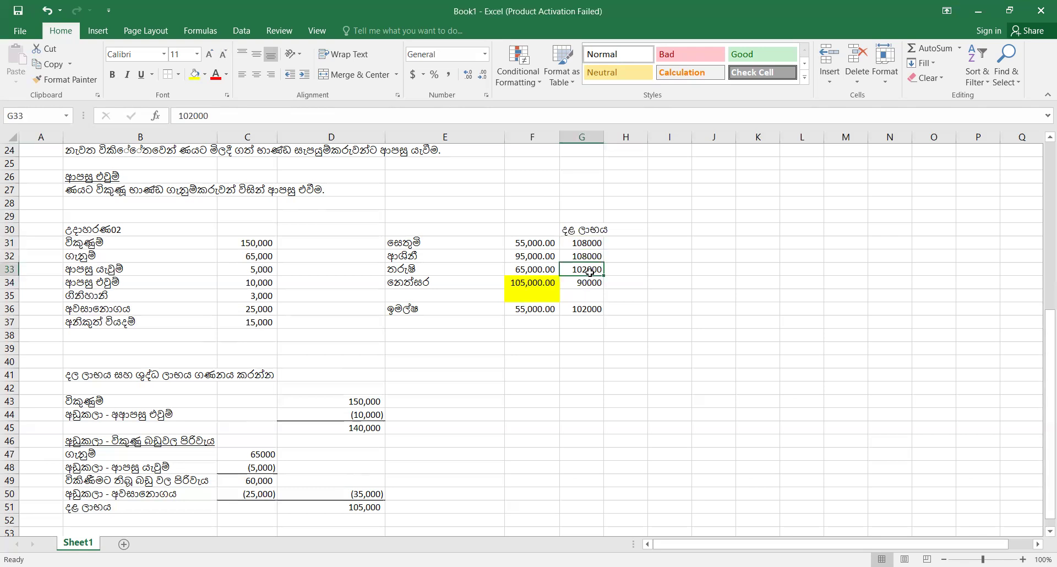
pyautogui.click(589, 284)
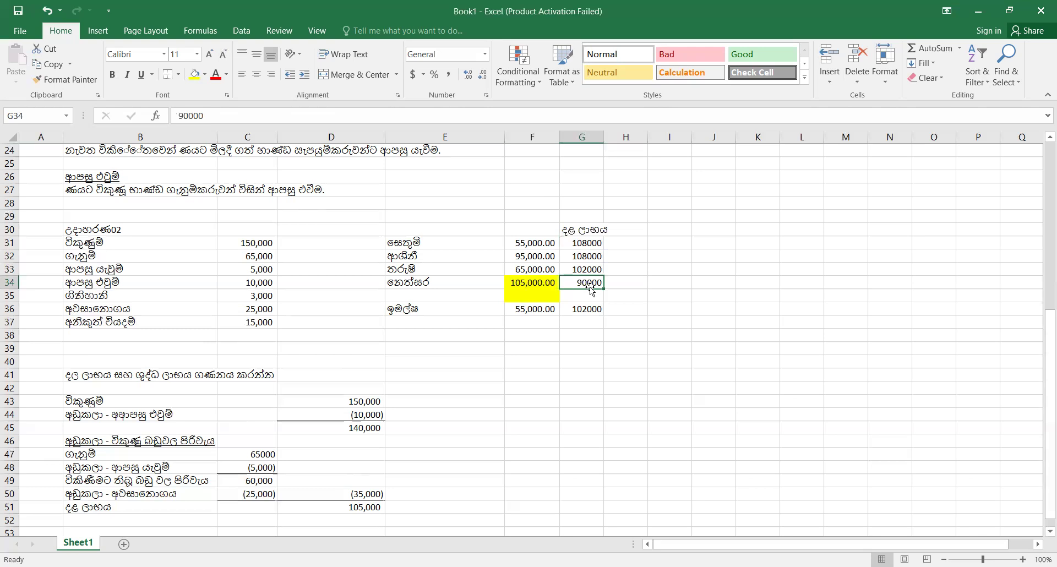
pyautogui.click(635, 282)
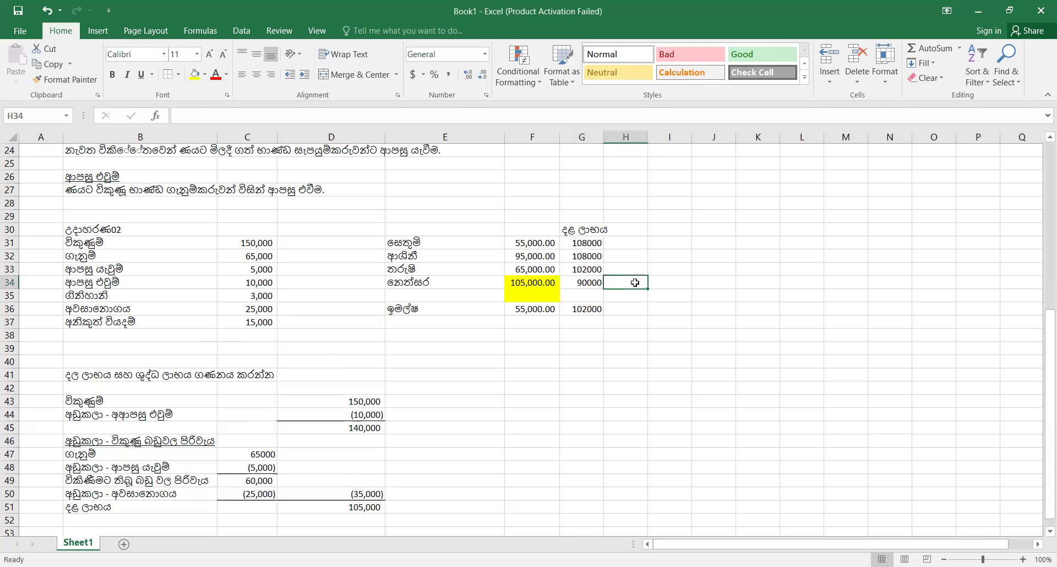
pyautogui.write('(')
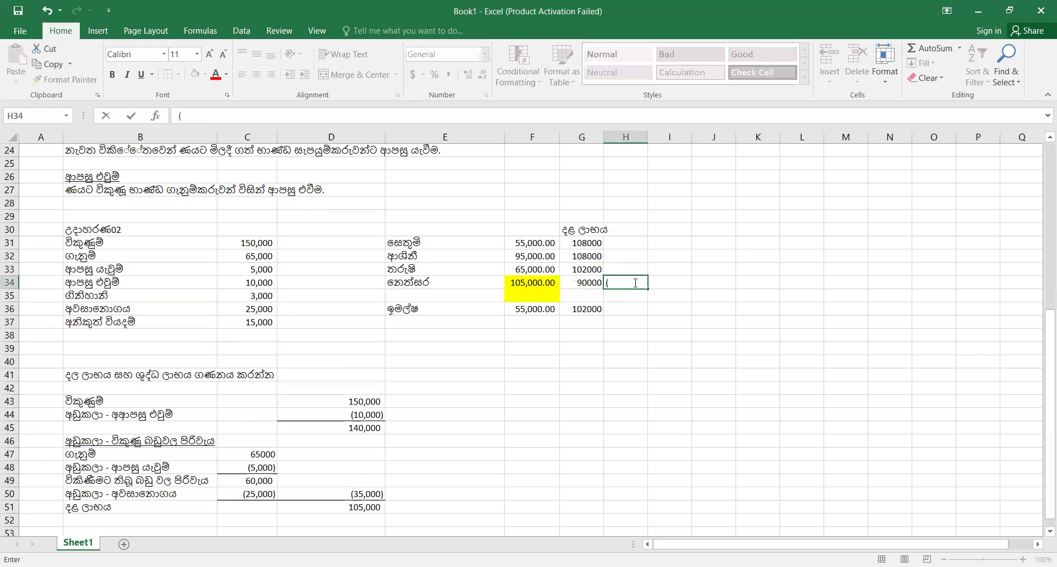
pyautogui.write('ශුද්ධ ලාභය')
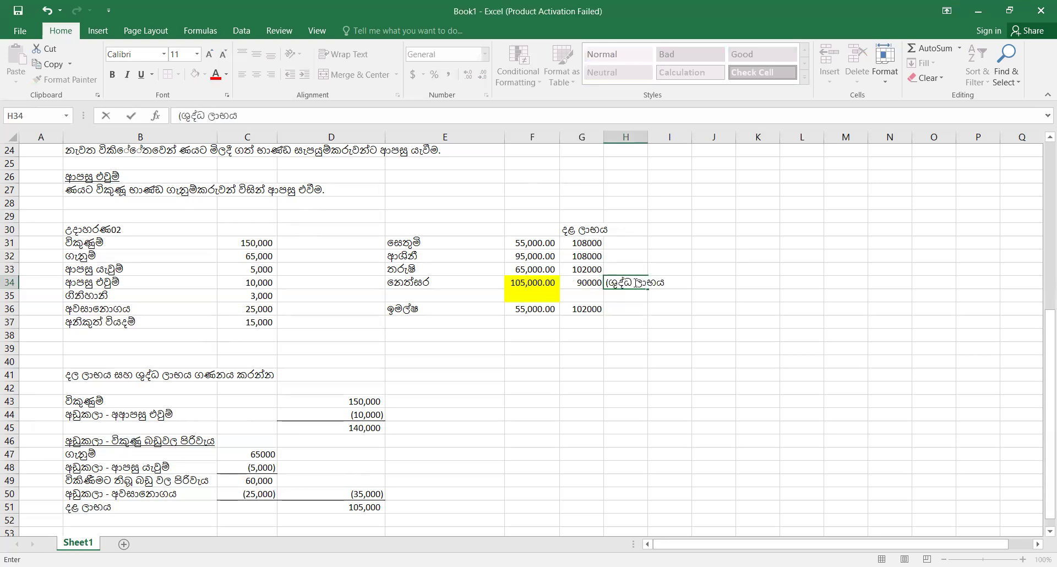
pyautogui.write(')')
pyautogui.press('Return')
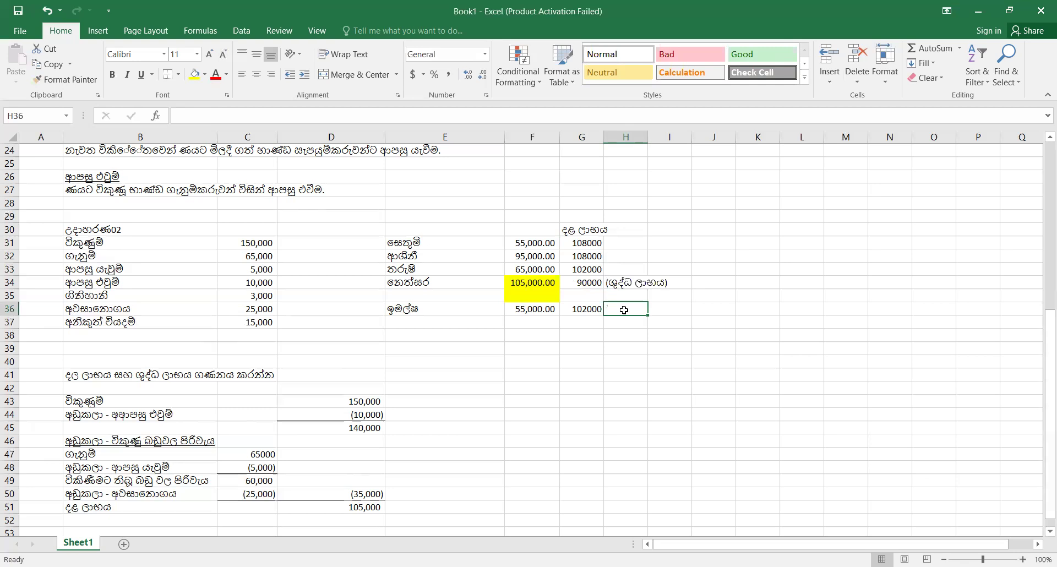
# Autofit column H to the width of the net profit note and select G34
pyautogui.click(101, 379)
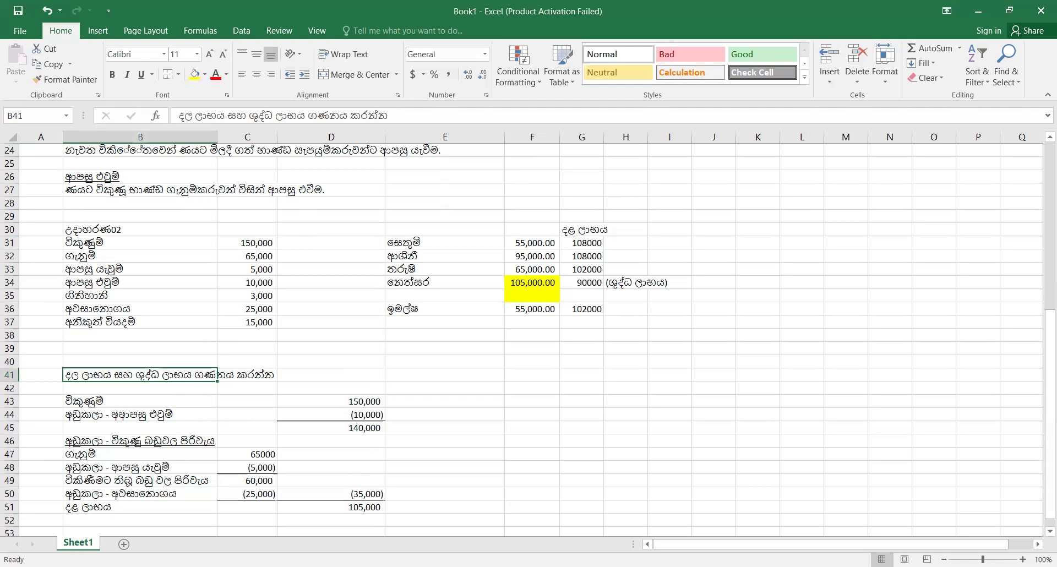
pyautogui.scroll(-2, 1040, 540)
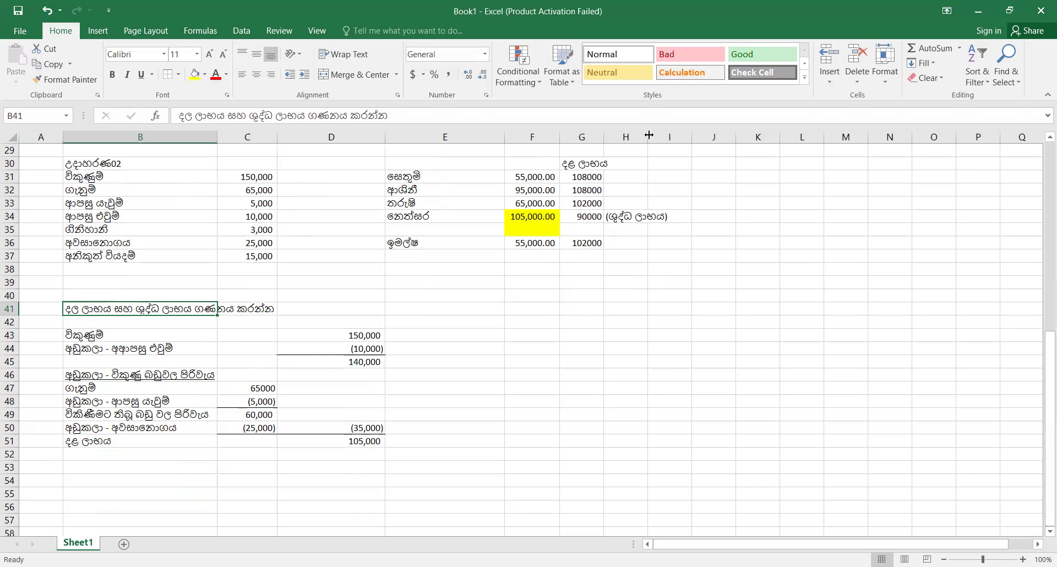
pyautogui.click(644, 137)
pyautogui.doubleClick(648, 136)
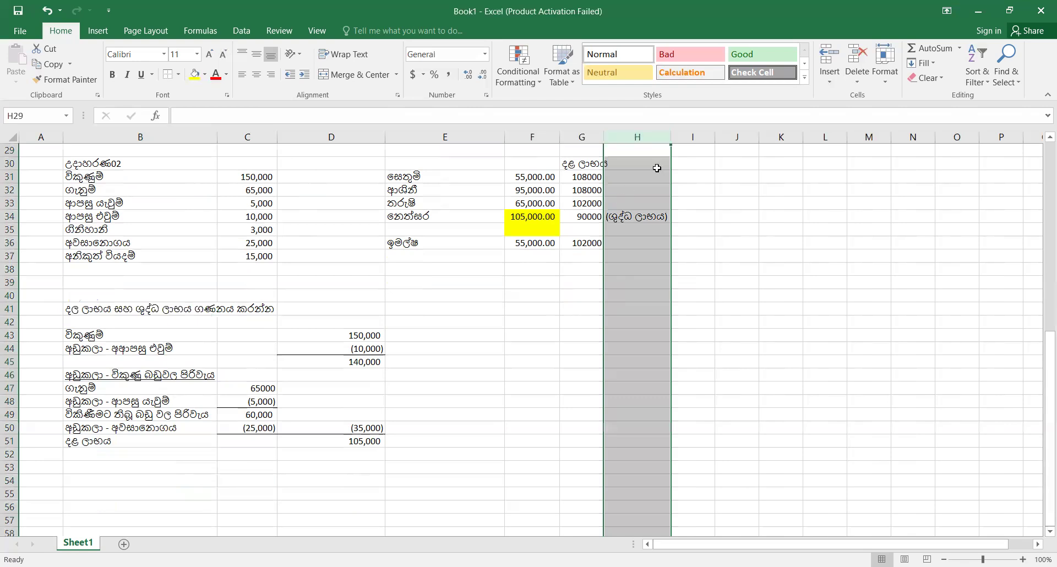
pyautogui.moveTo(562, 218)
pyautogui.mouseDown()
pyautogui.moveTo(572, 281)
pyautogui.moveTo(561, 220)
pyautogui.mouseUp()
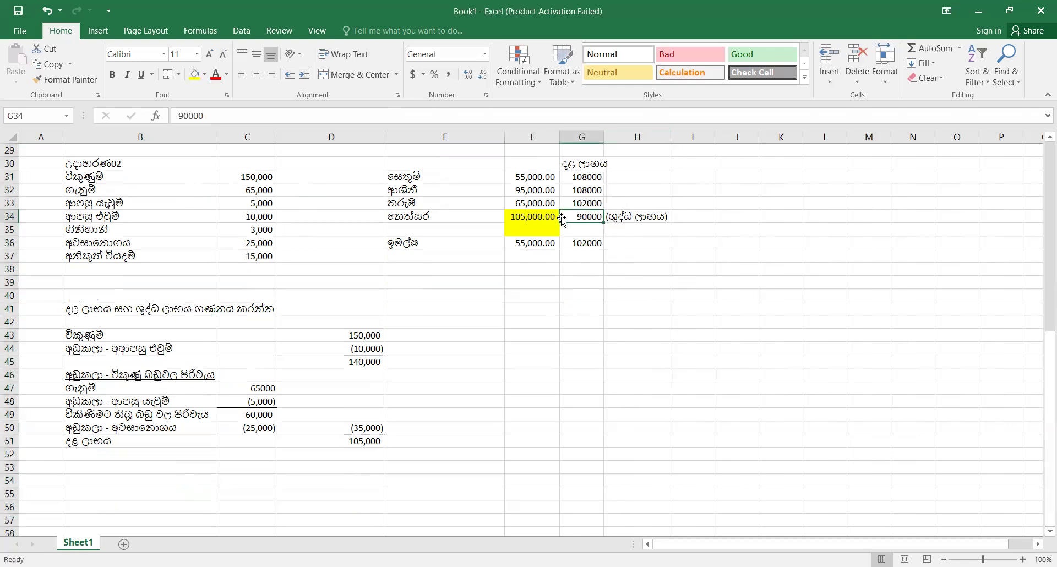
# Change the fourth participant's gross profit answer in G34 to 108000
pyautogui.hotkey('ctrl', 'c')
pyautogui.write('108000')
pyautogui.press('Return')
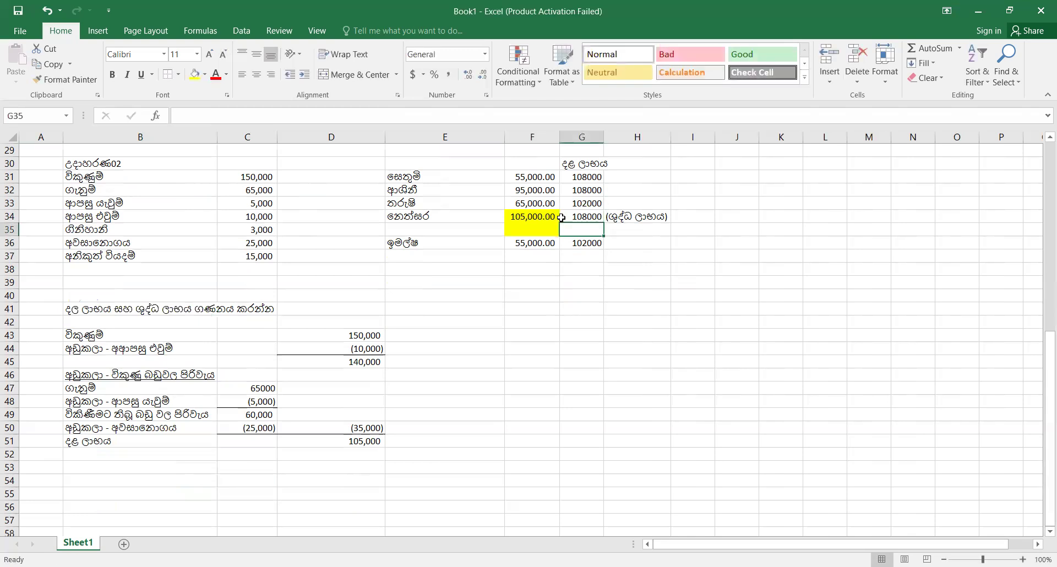
# Move the net profit note from H34 to H30 as a column heading and enter 90000 in H34
pyautogui.click(625, 211)
pyautogui.hotkey('ctrl', 'c')
pyautogui.click(626, 165)
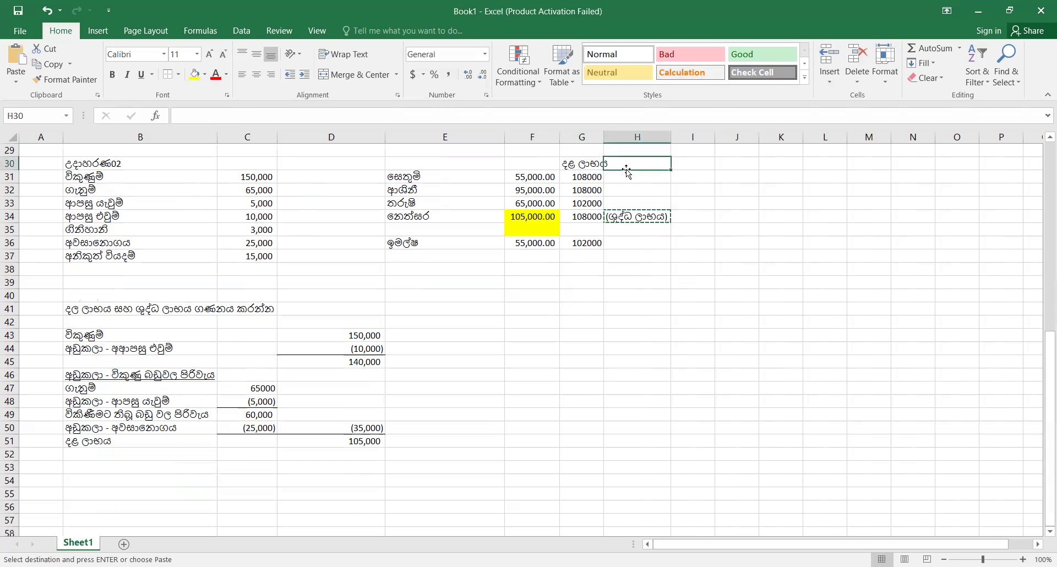
pyautogui.press('Return')
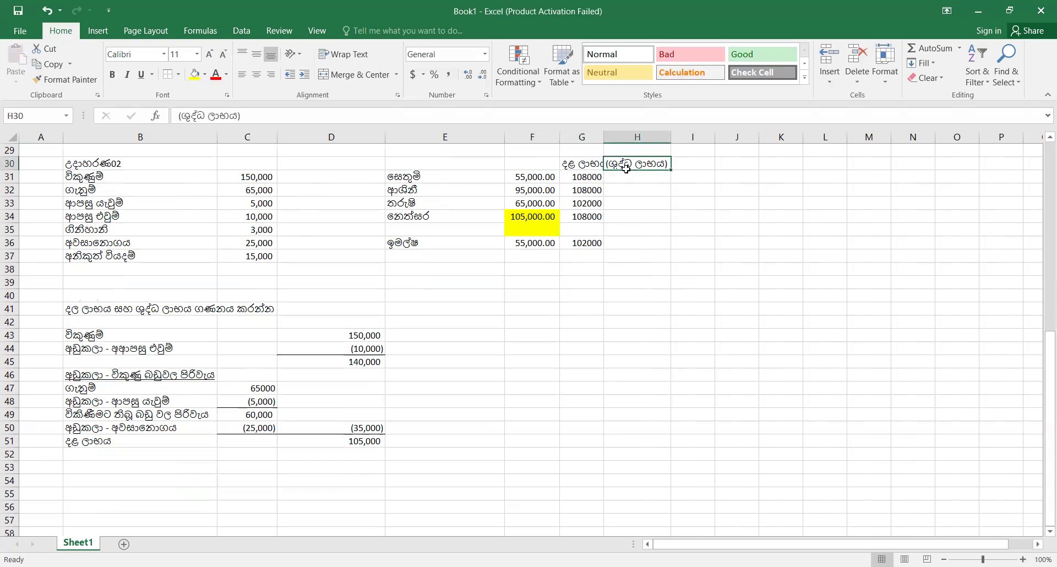
pyautogui.click(619, 218)
pyautogui.write('90000')
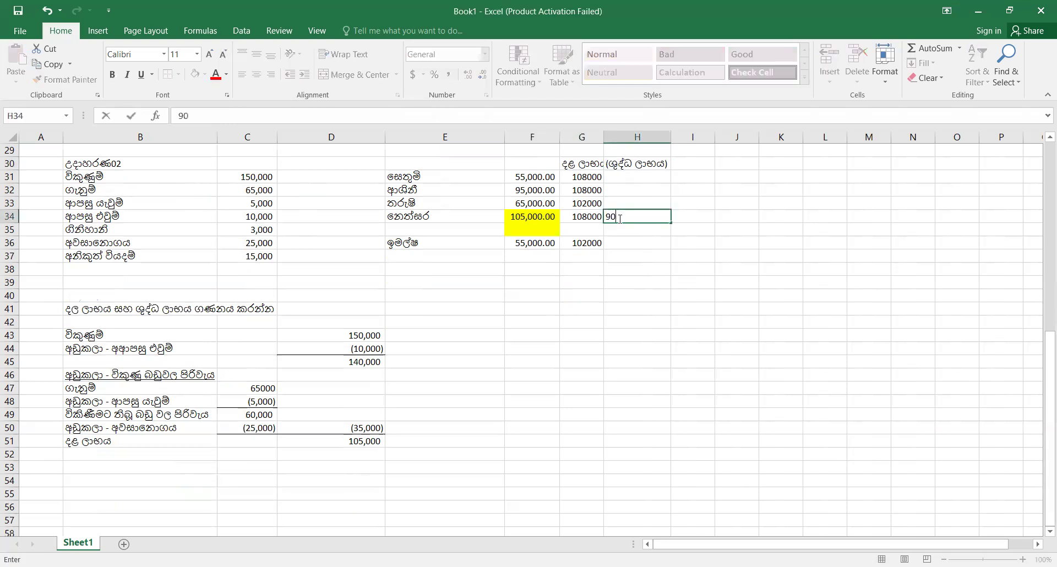
pyautogui.press('Return')
# Remove the parentheses from the H30 heading so it reads ශුද්ධ ලාභය, and autofit column G
pyautogui.press('Up')
pyautogui.press('Up')
pyautogui.press('Up')
pyautogui.press('Up')
pyautogui.press('Up')
pyautogui.click(369, 112)
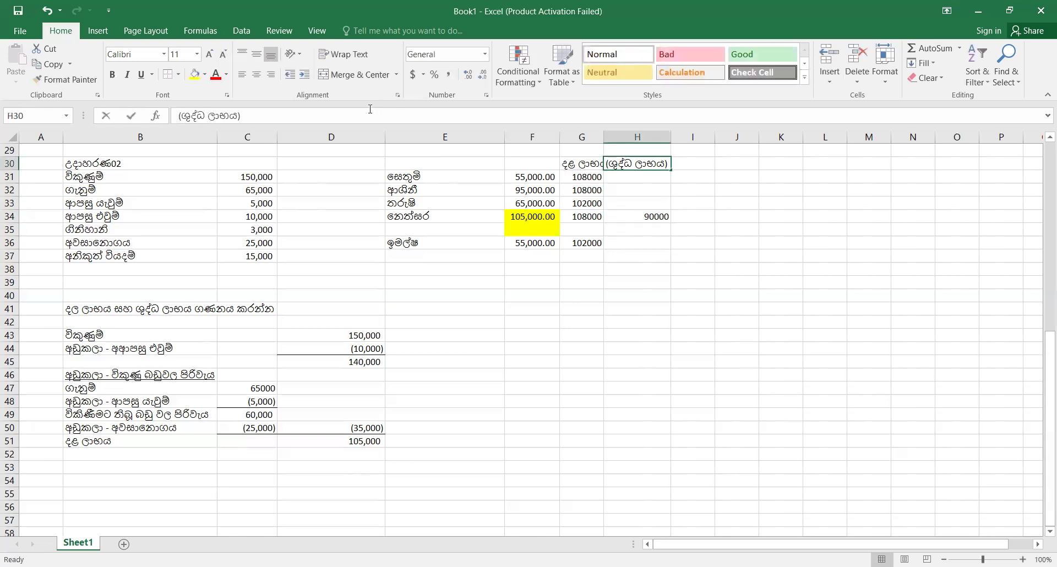
pyautogui.press('BackSpace')
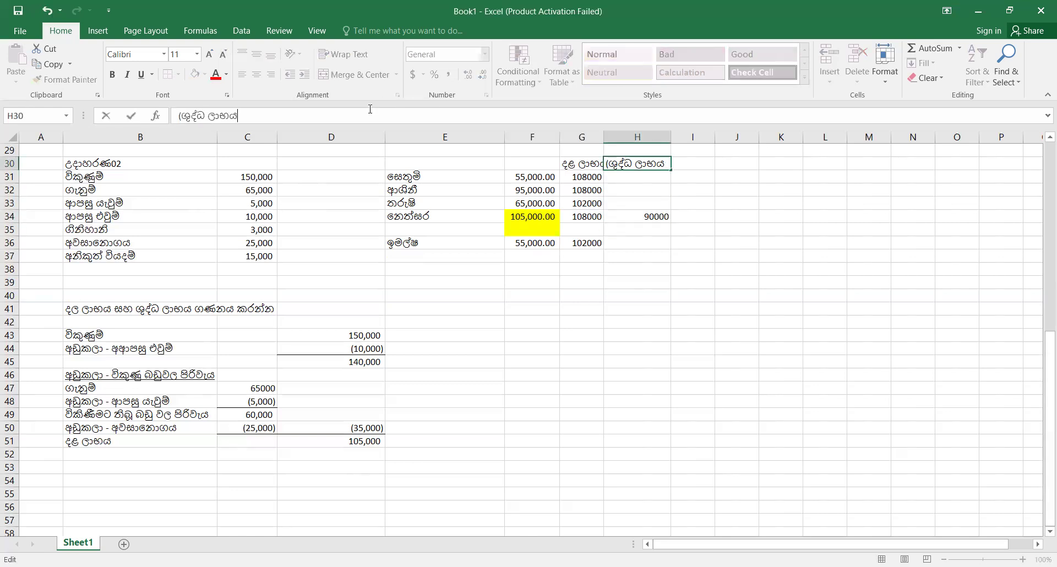
pyautogui.click(183, 116)
pyautogui.press('BackSpace')
pyautogui.press('Return')
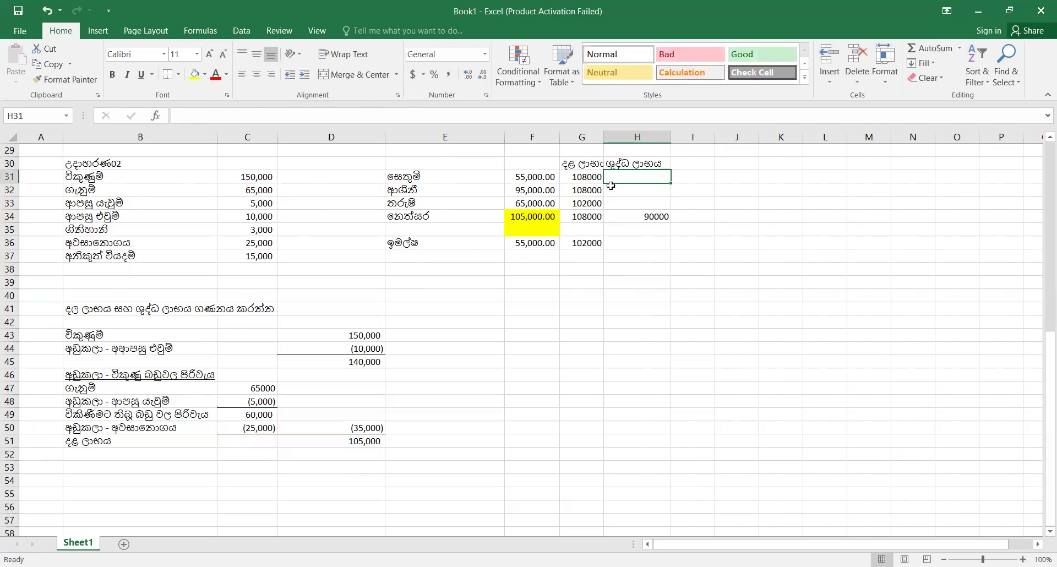
pyautogui.doubleClick(602, 133)
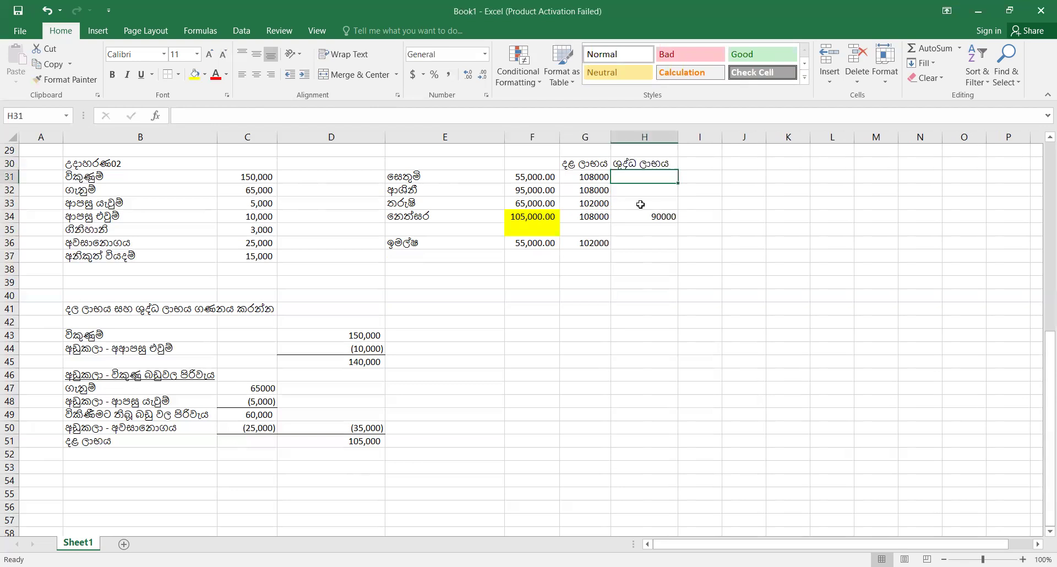
# Record the net profit answer 90000 for the first two participants in H31 and H32
pyautogui.write('90000')
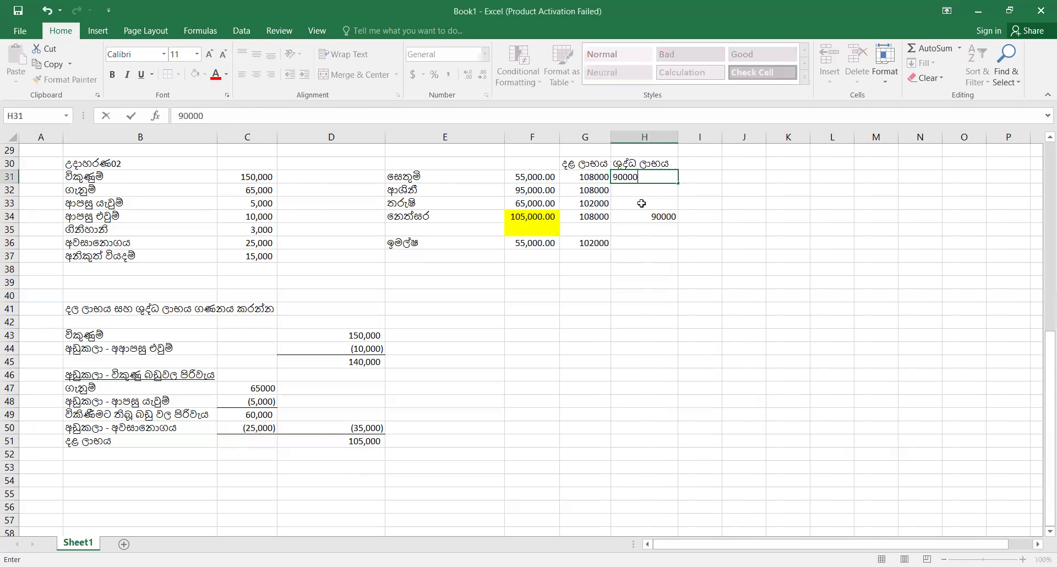
pyautogui.hotkey('ctrl', 'Return')
pyautogui.press('Return')
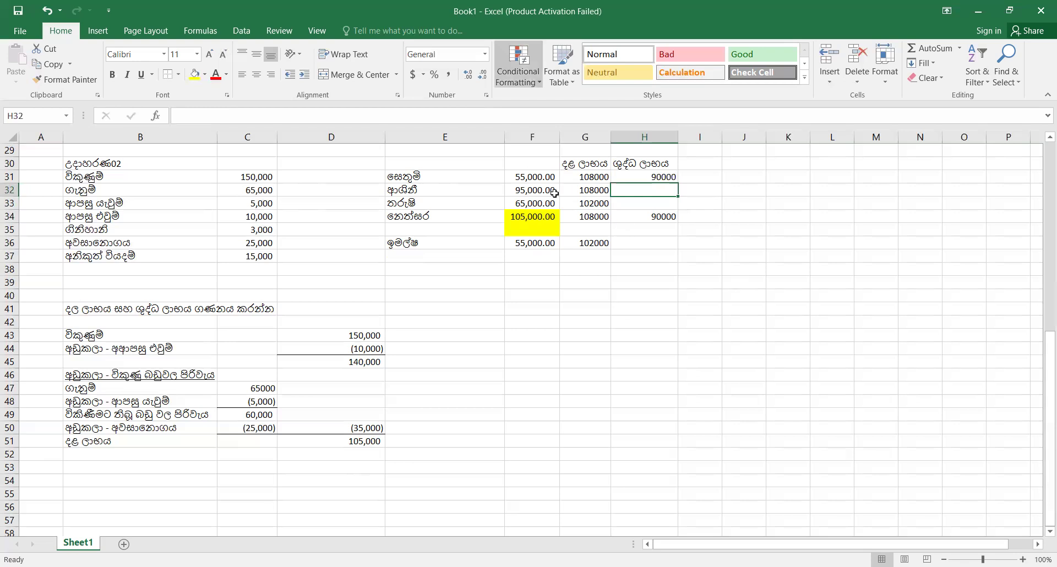
pyautogui.click(637, 208)
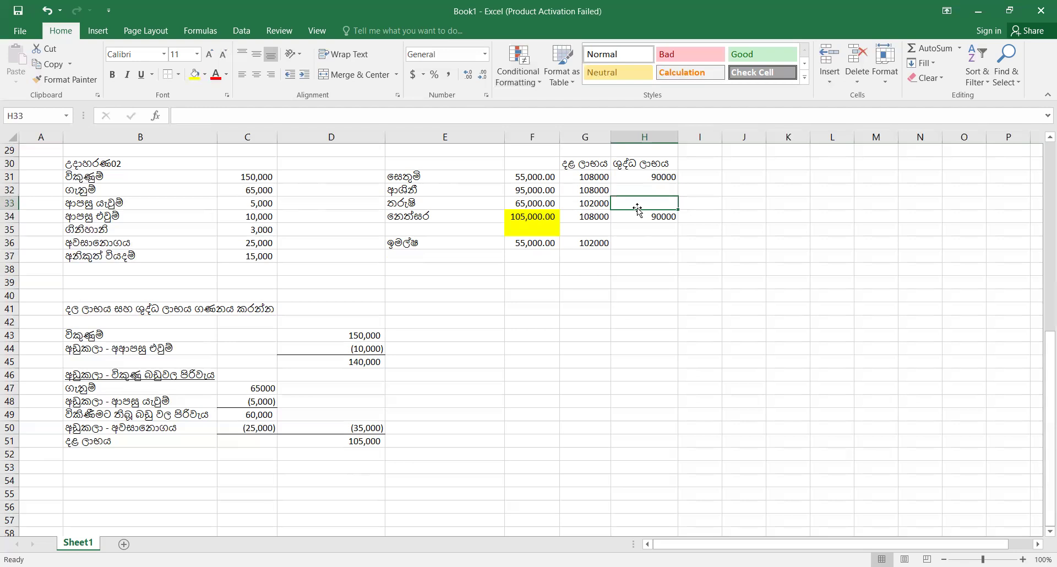
pyautogui.click(638, 248)
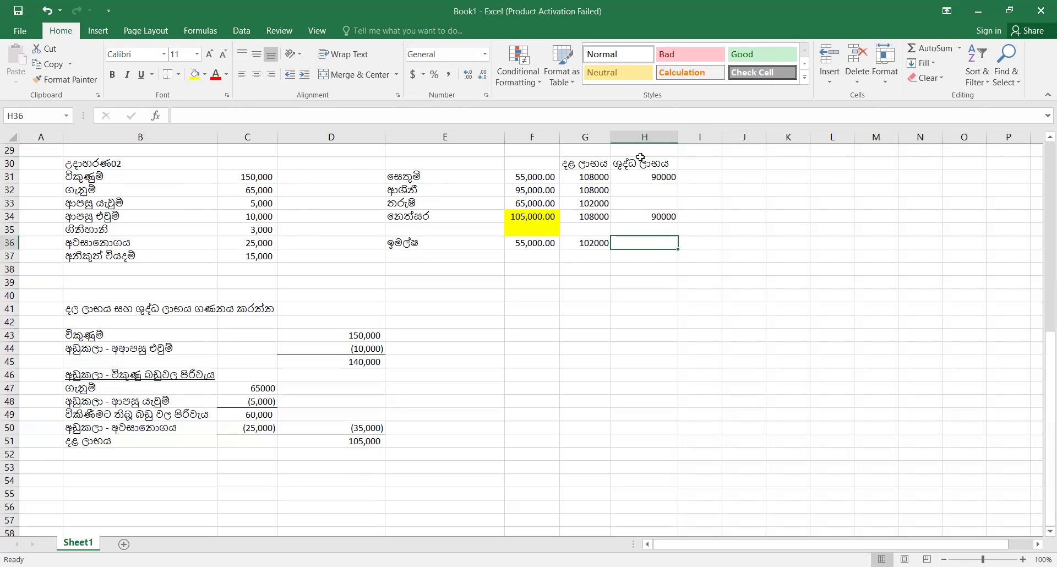
pyautogui.click(642, 192)
pyautogui.write('90000')
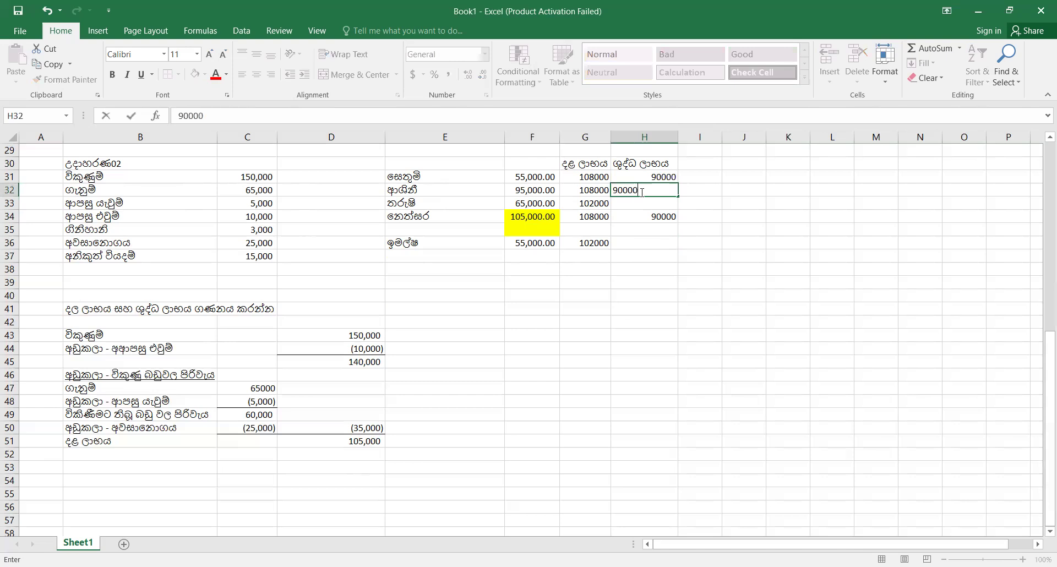
pyautogui.press('Return')
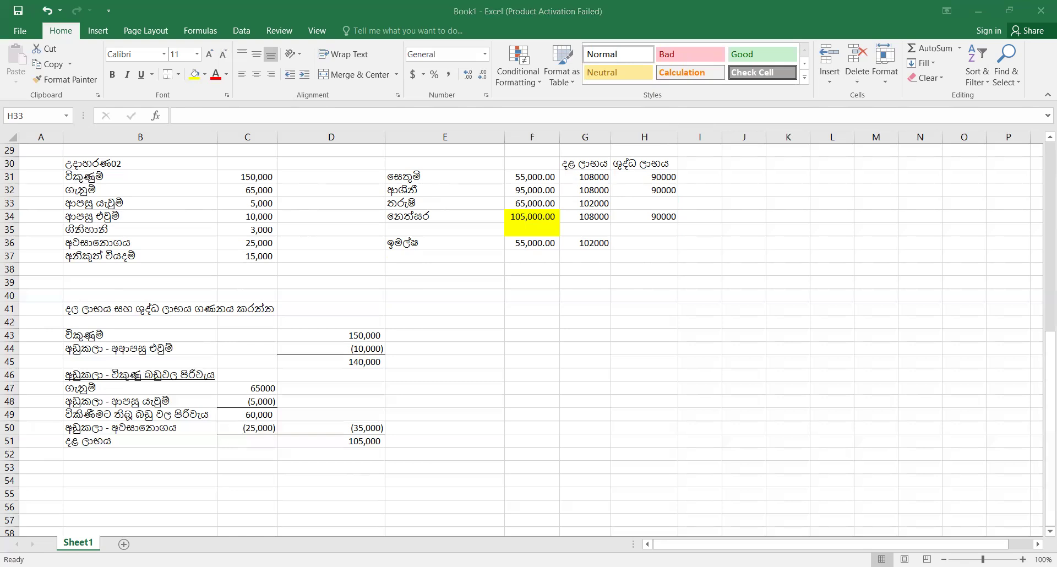
# Record the third participant's net profit answer 99000 in H33 and select H36
pyautogui.click(473, 544)
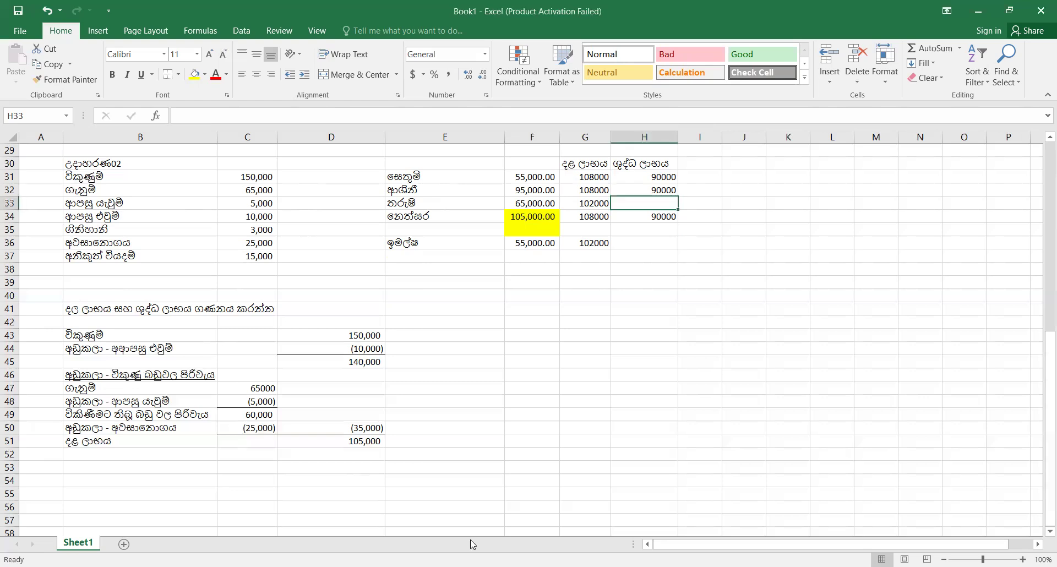
pyautogui.write('99000')
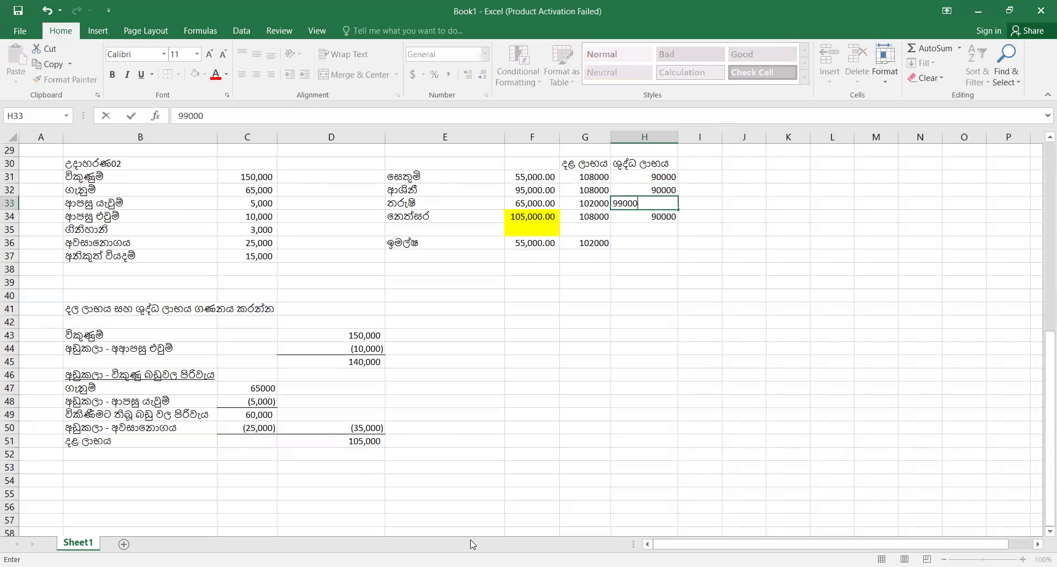
pyautogui.press('Return')
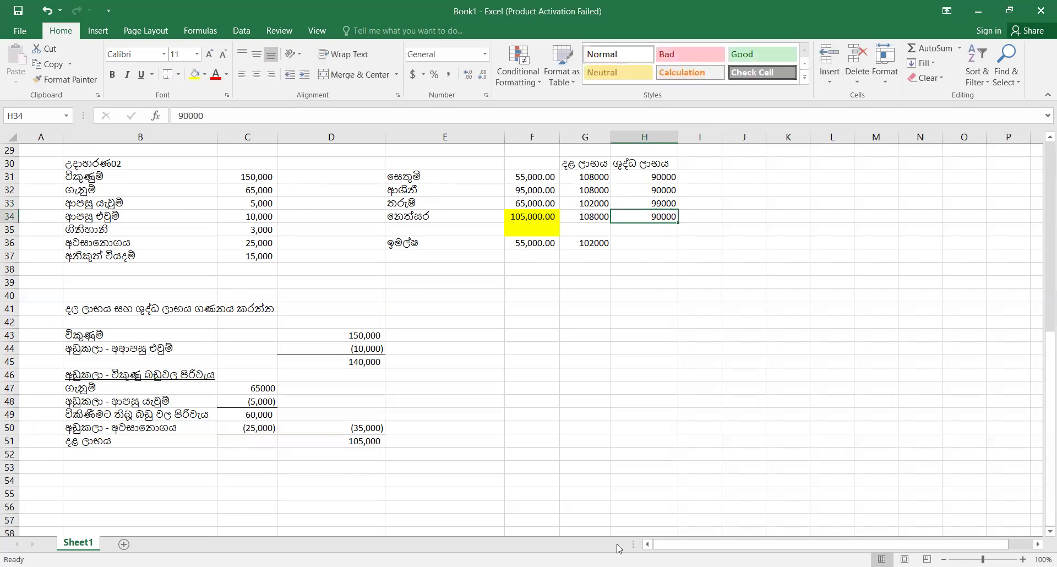
pyautogui.click(657, 246)
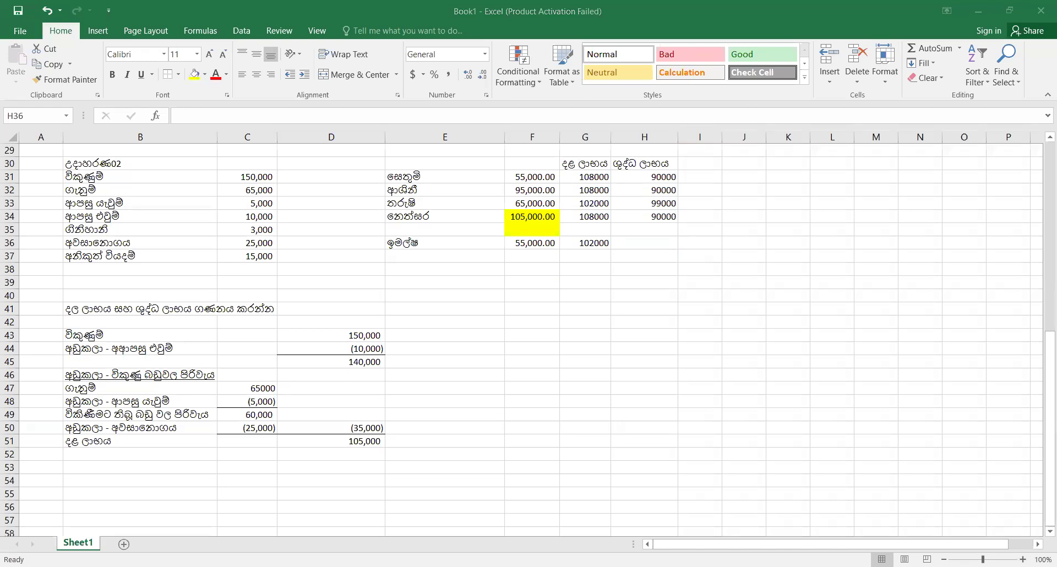
pyautogui.click(422, 545)
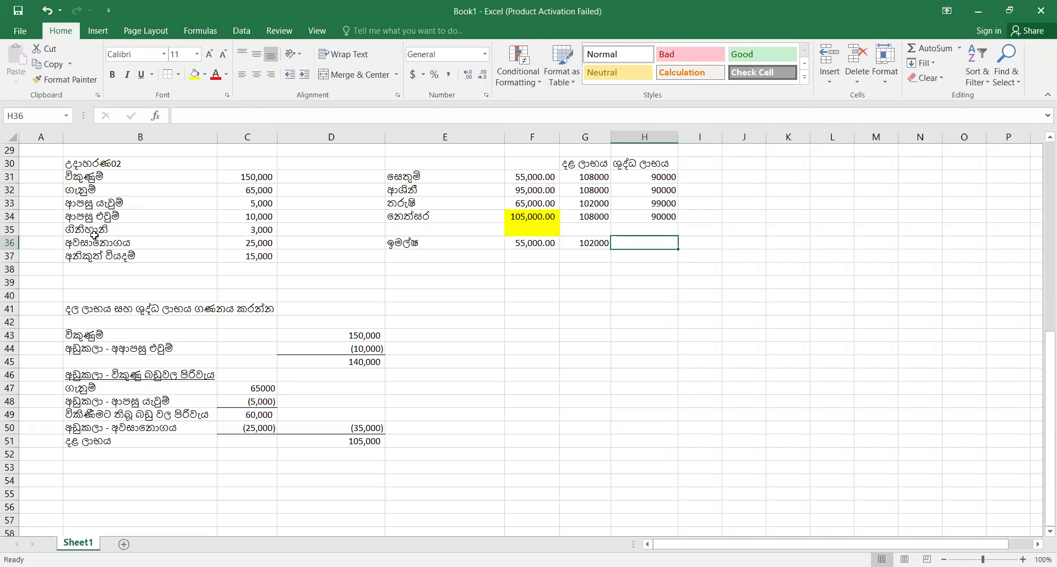
# Highlight the fire loss cells B35:C35 and the other expenses cells B37:C37 in yellow
pyautogui.moveTo(93, 231); pyautogui.dragTo(228, 230)
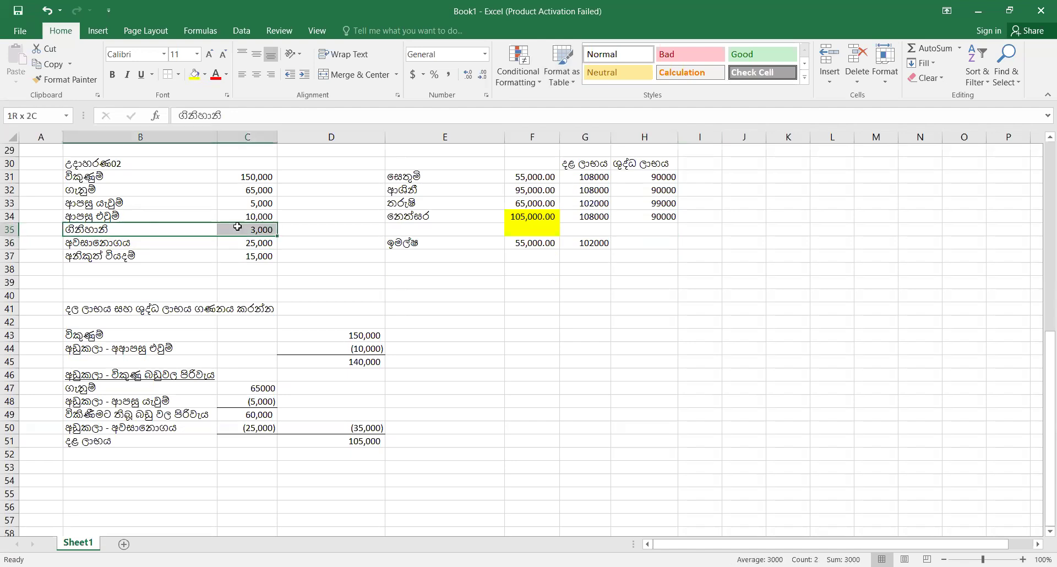
pyautogui.click(195, 74)
pyautogui.click(372, 323)
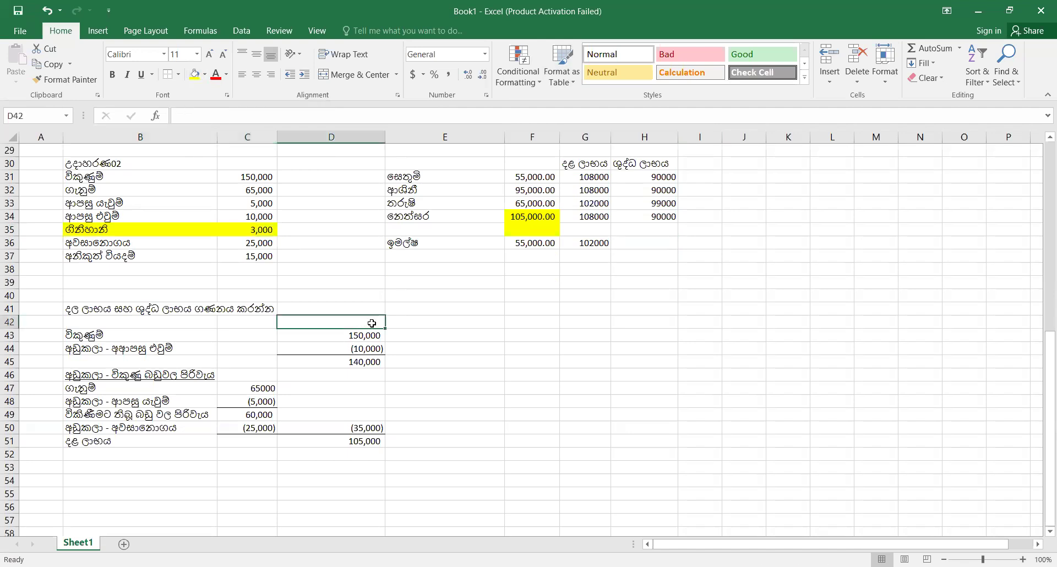
pyautogui.click(88, 255)
pyautogui.moveTo(209, 254); pyautogui.dragTo(253, 256)
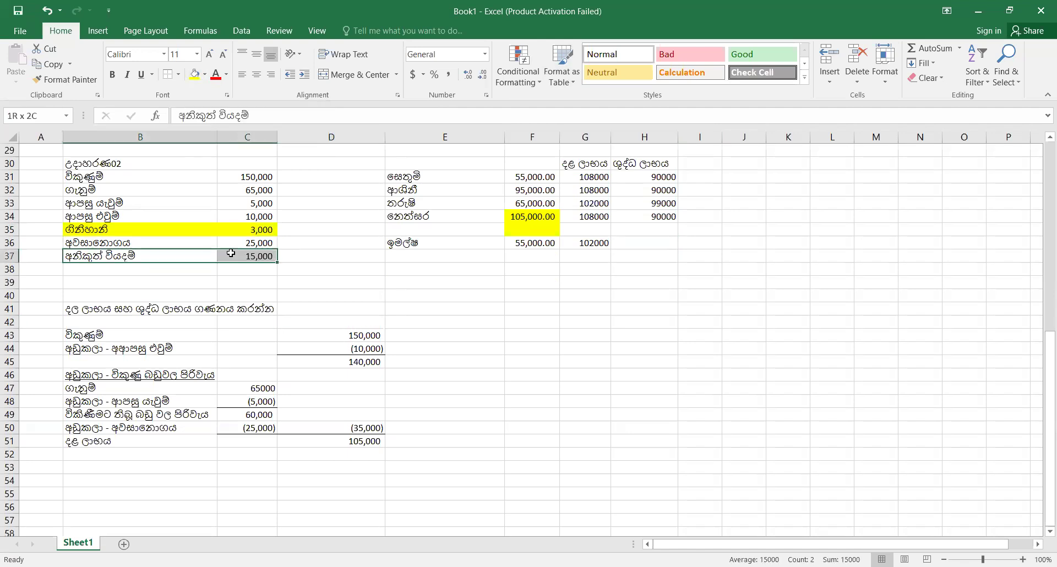
pyautogui.click(195, 77)
pyautogui.click(476, 312)
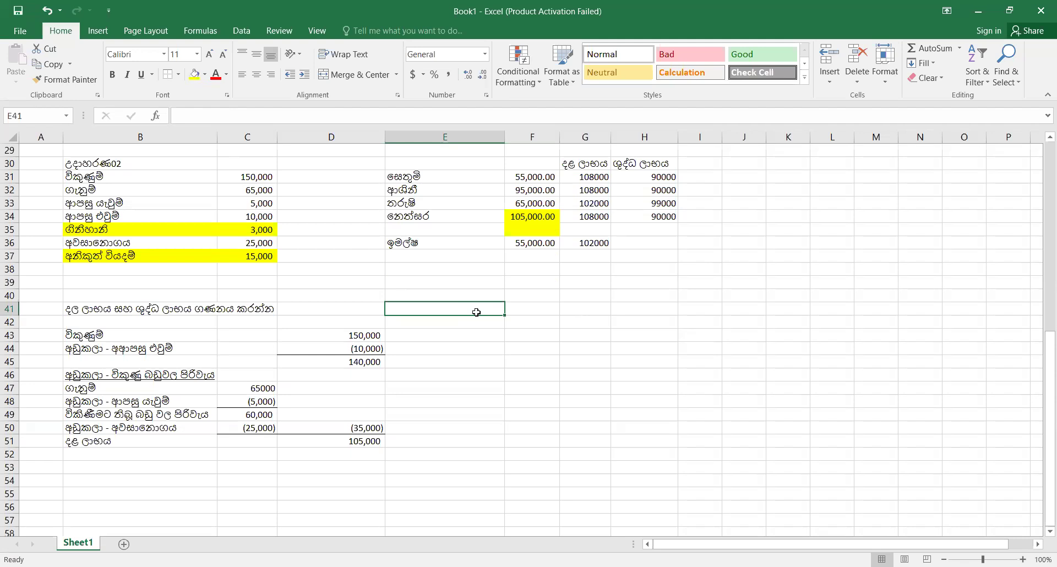
pyautogui.click(413, 243)
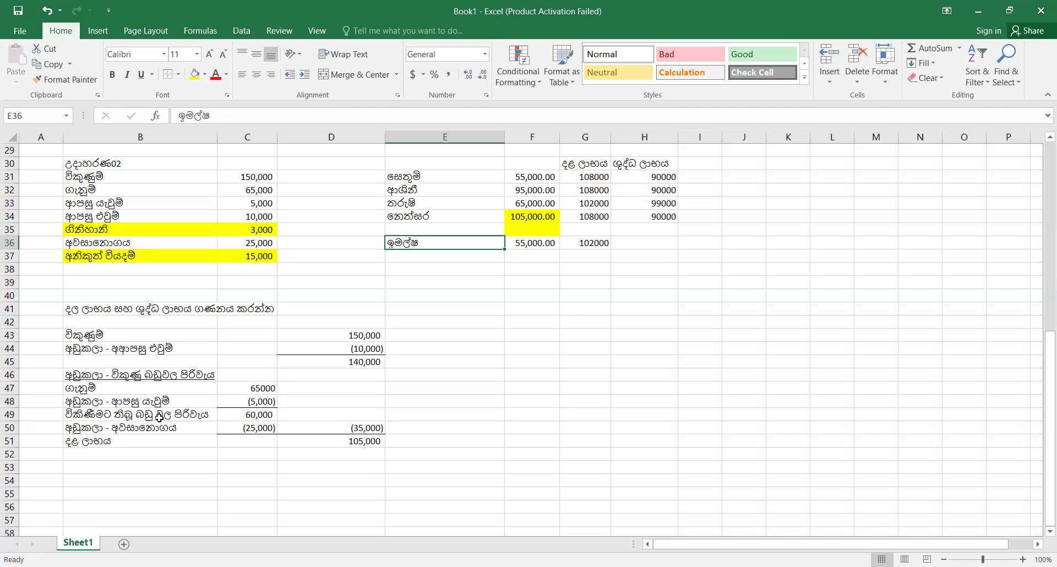
# Insert a row above row 49 and enter the fire loss label ගිනිහානි in B49 with -3000 in C49
pyautogui.click(10, 413)
pyautogui.hotkey('ctrl', 'shift', '=')
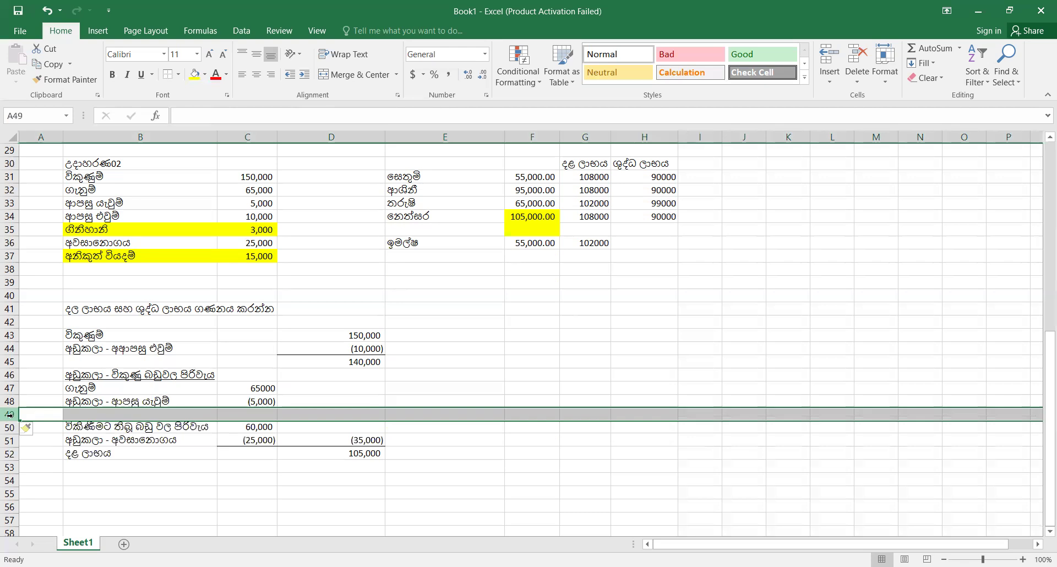
pyautogui.click(77, 414)
pyautogui.write('ගිනිහා')
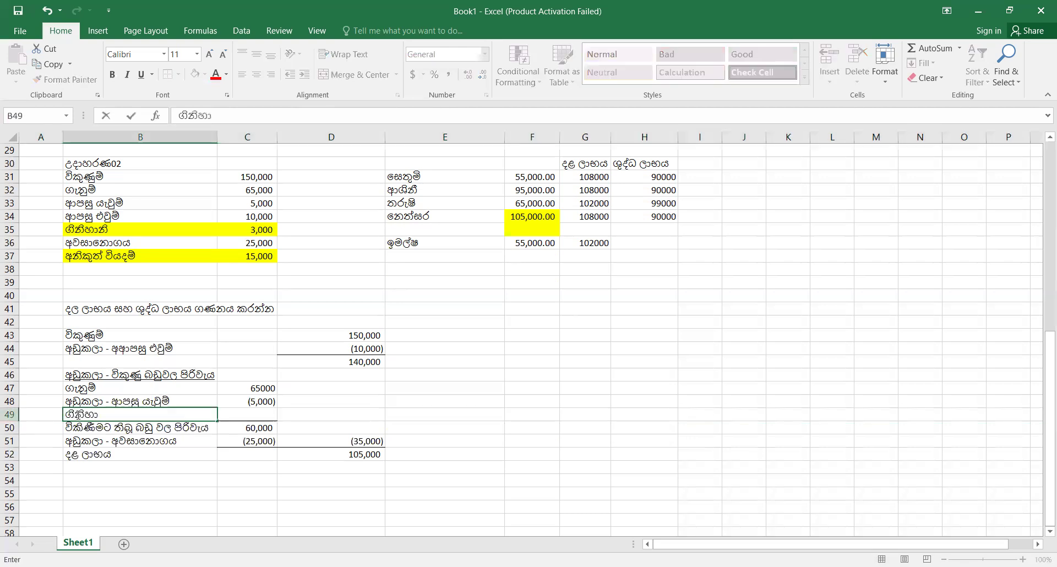
pyautogui.write('නි')
pyautogui.press('Tab')
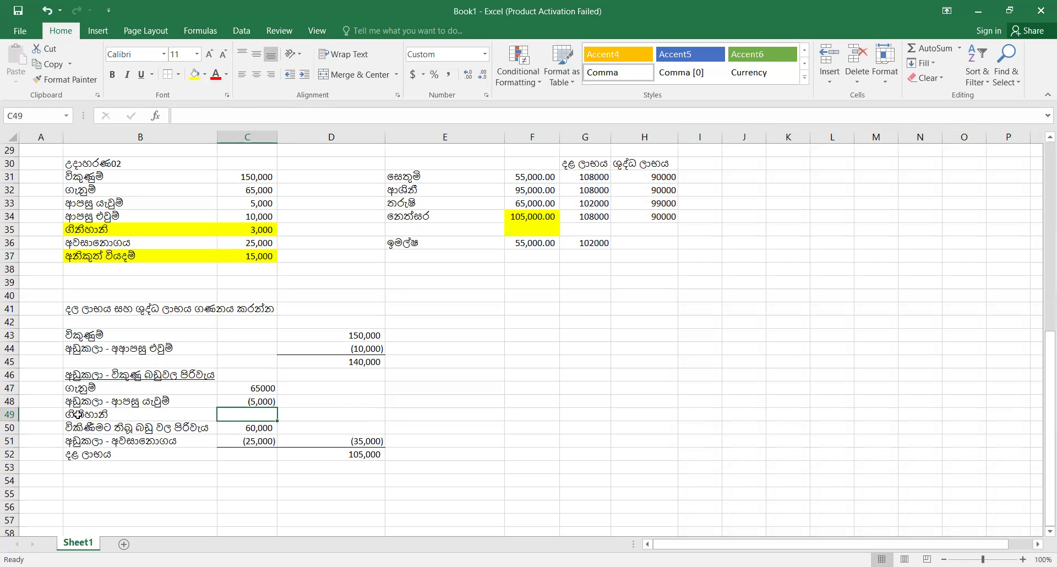
pyautogui.write('-3000')
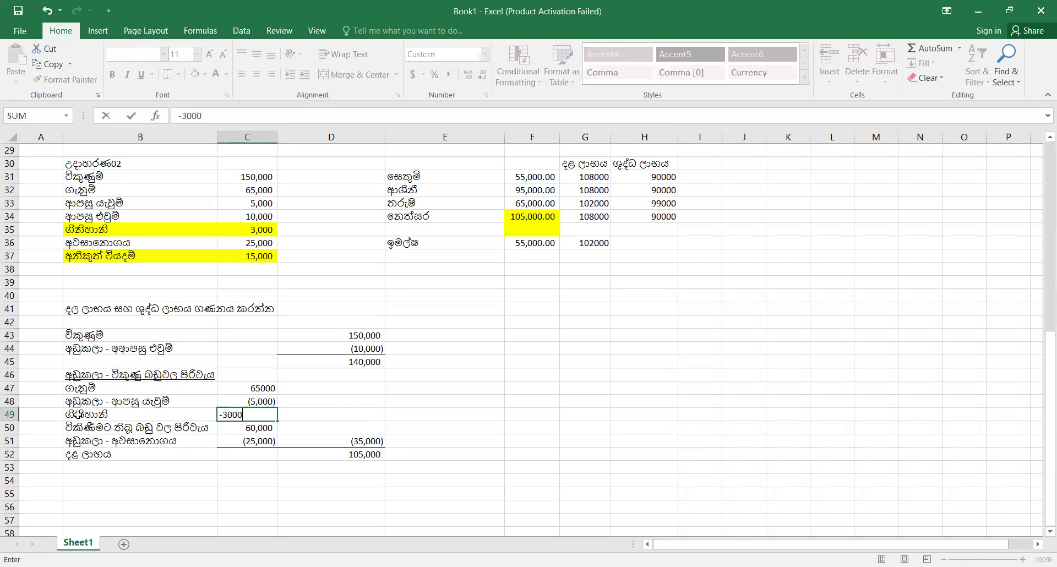
pyautogui.press('Return')
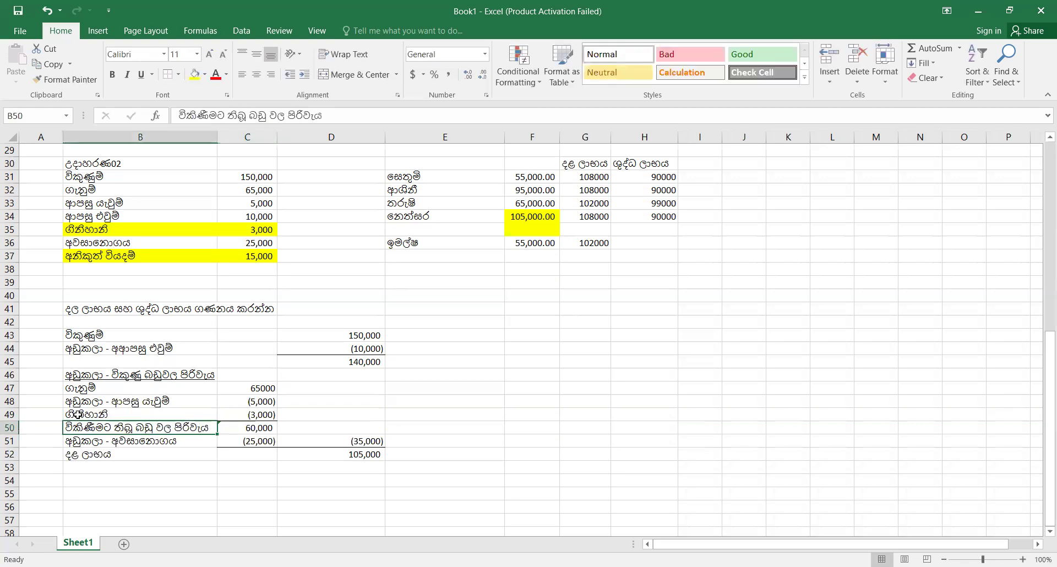
# Extend the total in C50 to =SUM(C47:C49) to include the fire loss, and check the cost of sales formula in D51
pyautogui.doubleClick(250, 428)
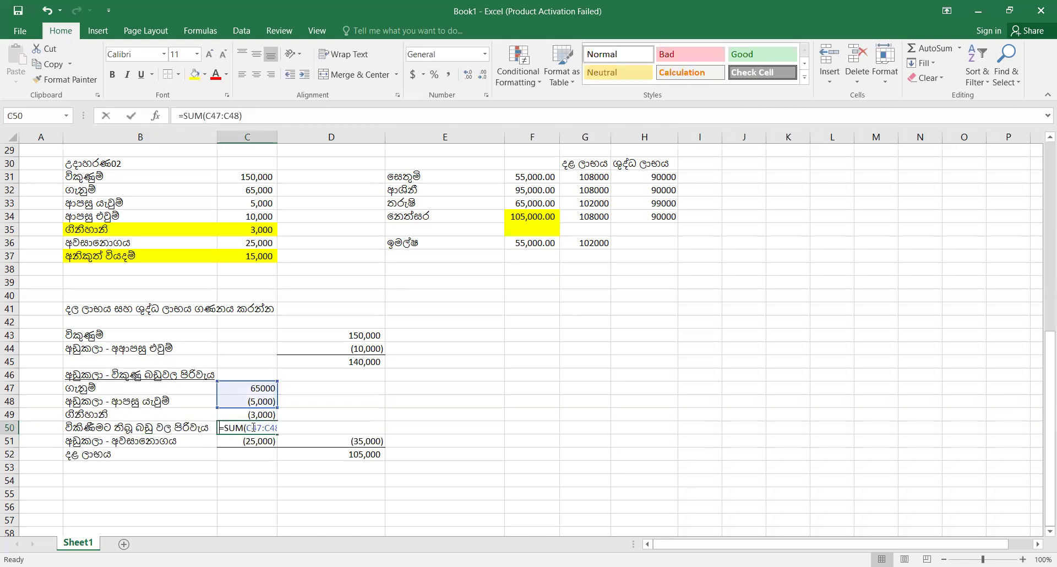
pyautogui.moveTo(275, 407); pyautogui.dragTo(277, 416)
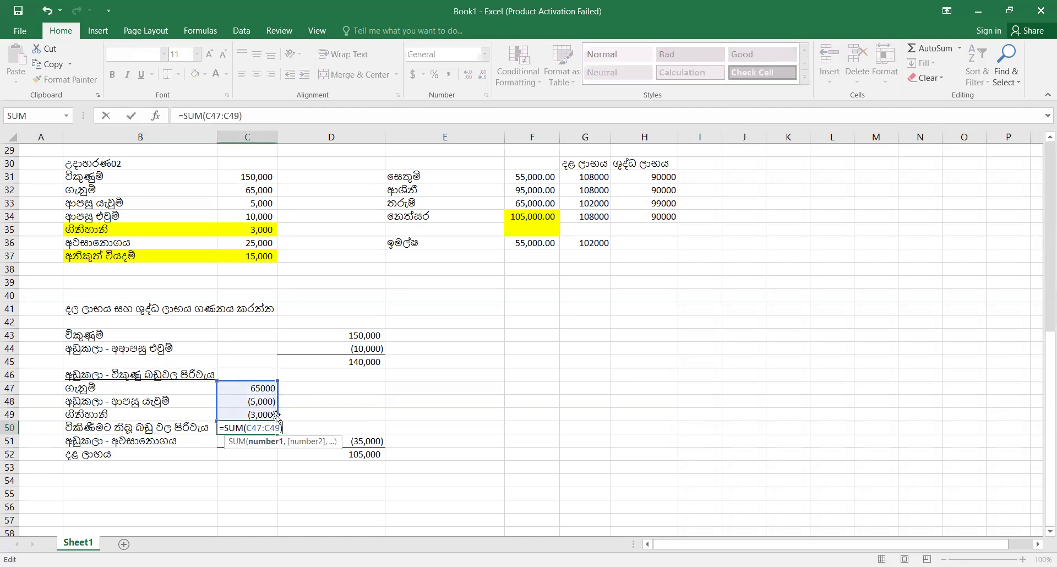
pyautogui.press('Return')
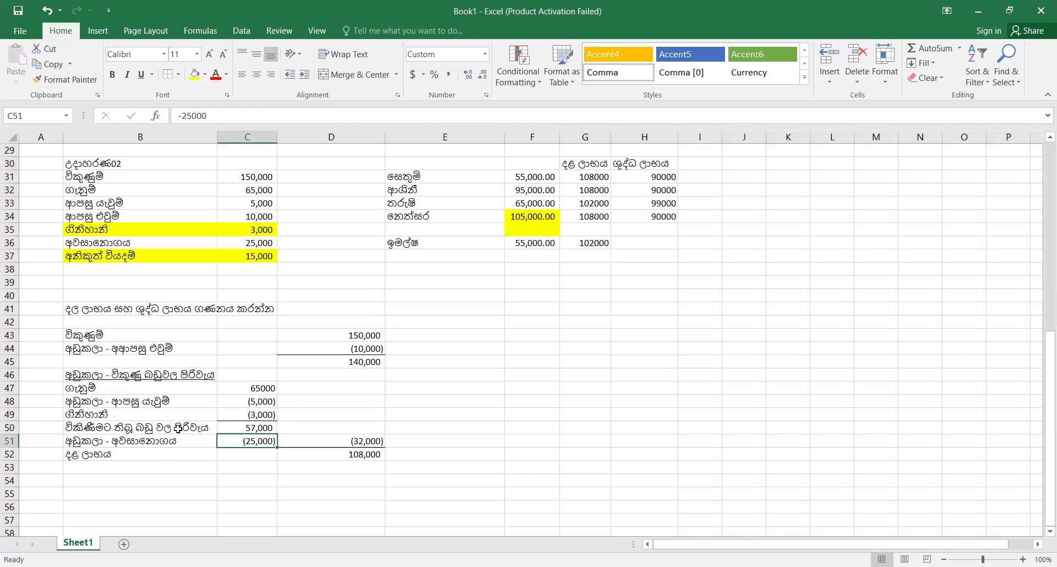
pyautogui.click(178, 429)
pyautogui.click(239, 427)
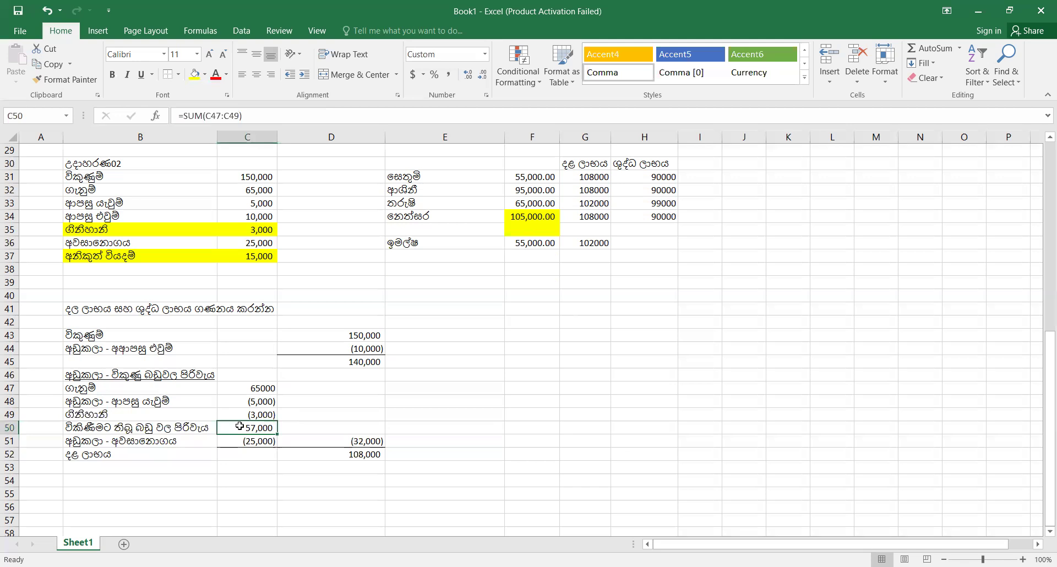
pyautogui.click(239, 444)
pyautogui.click(350, 441)
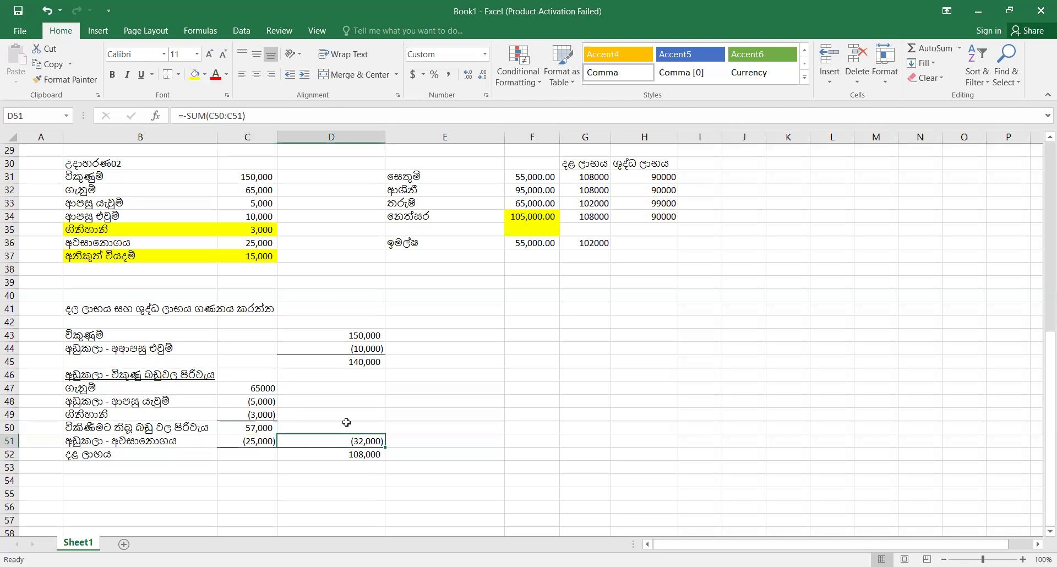
pyautogui.click(194, 372)
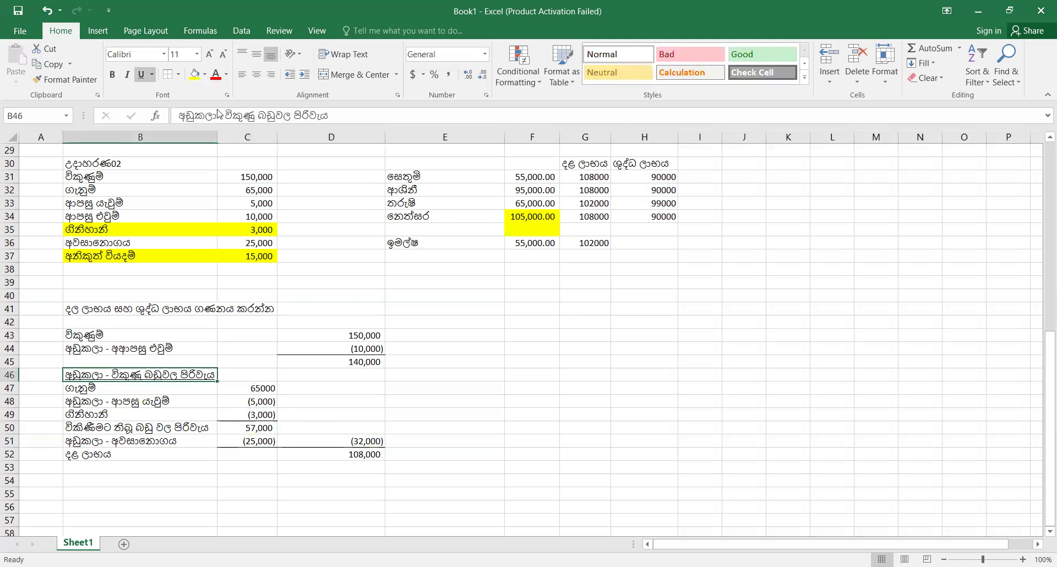
# Fill the cost of sales heading in B46 and its total in D51 with light blue
pyautogui.click(204, 75)
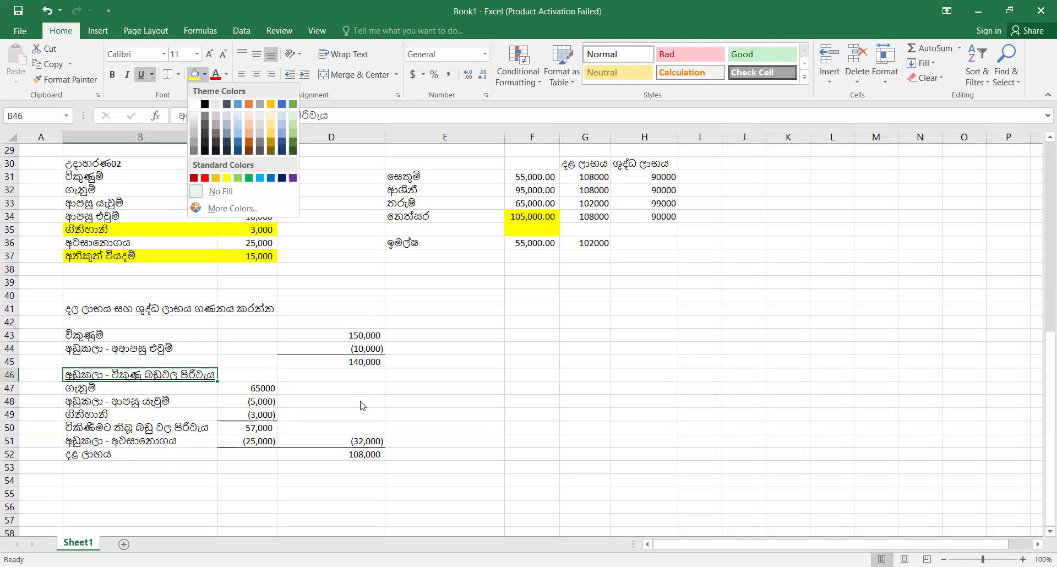
pyautogui.click(262, 177)
pyautogui.click(365, 440)
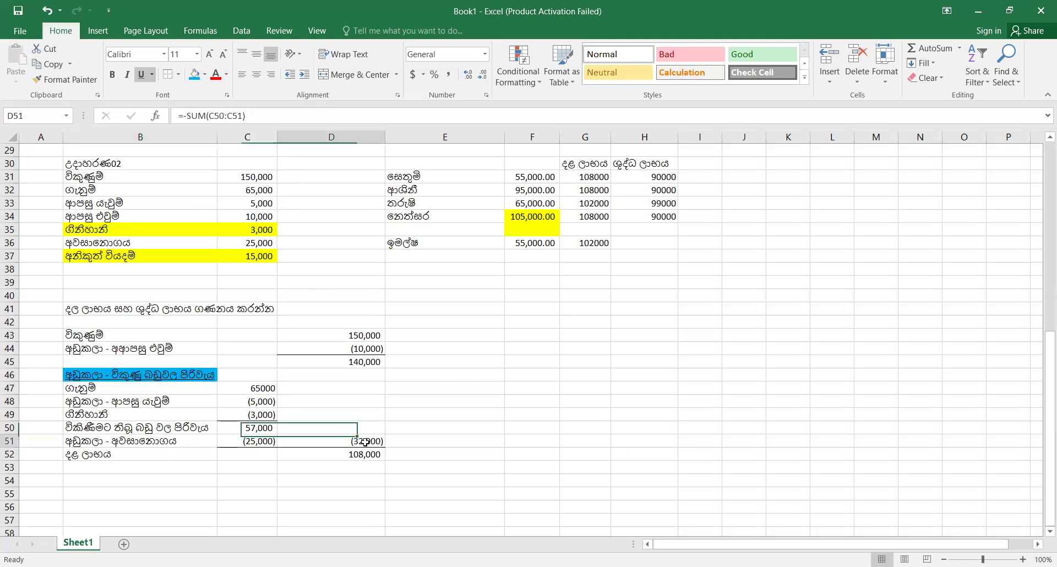
pyautogui.click(195, 75)
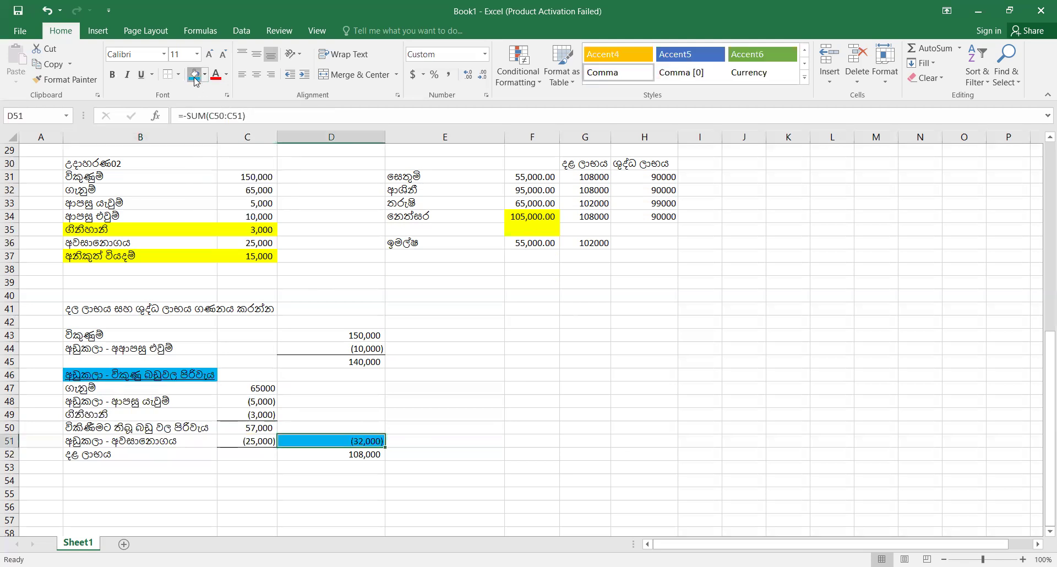
# Try -5000 as the fire loss in C49 and restore the entry to -3000
pyautogui.click(263, 414)
pyautogui.press('Delete')
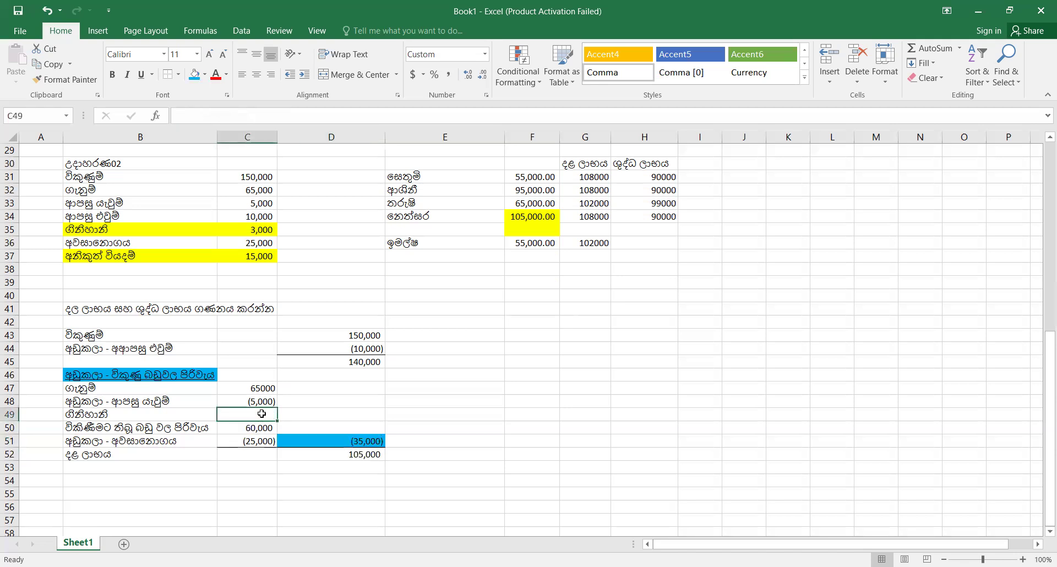
pyautogui.write('-5000')
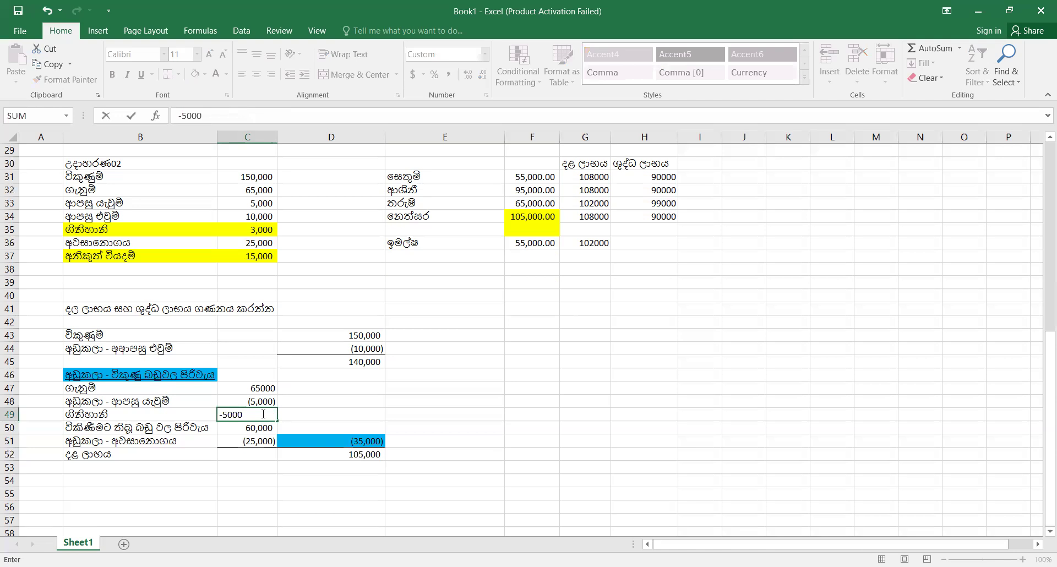
pyautogui.press('Tab')
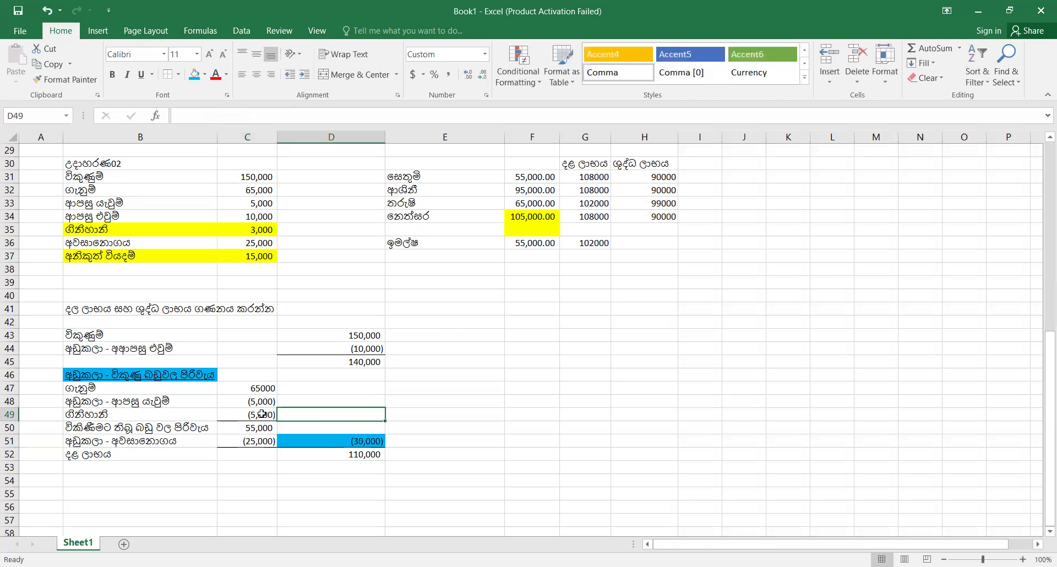
pyautogui.click(261, 414)
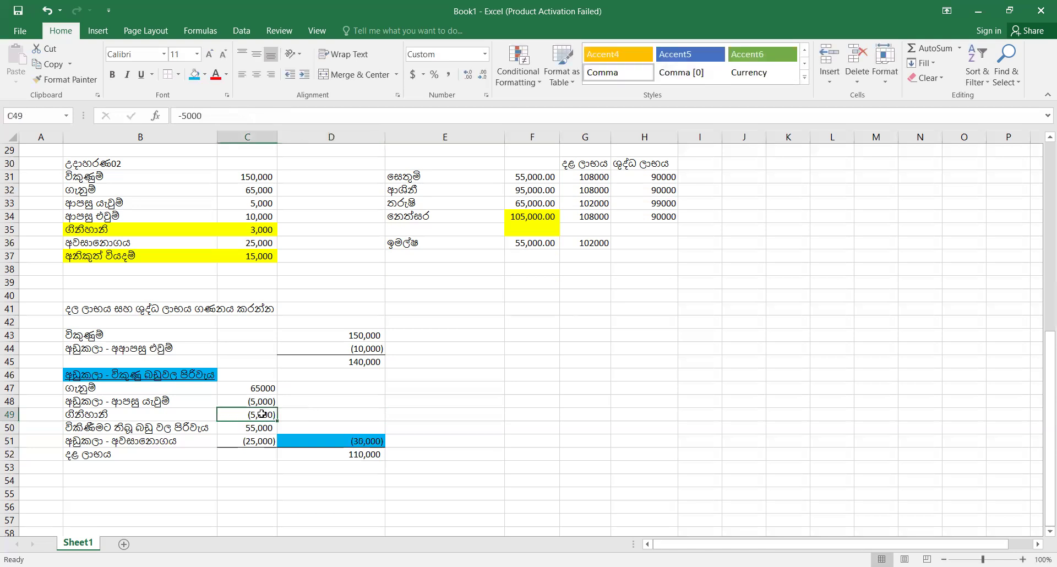
pyautogui.write('-3000')
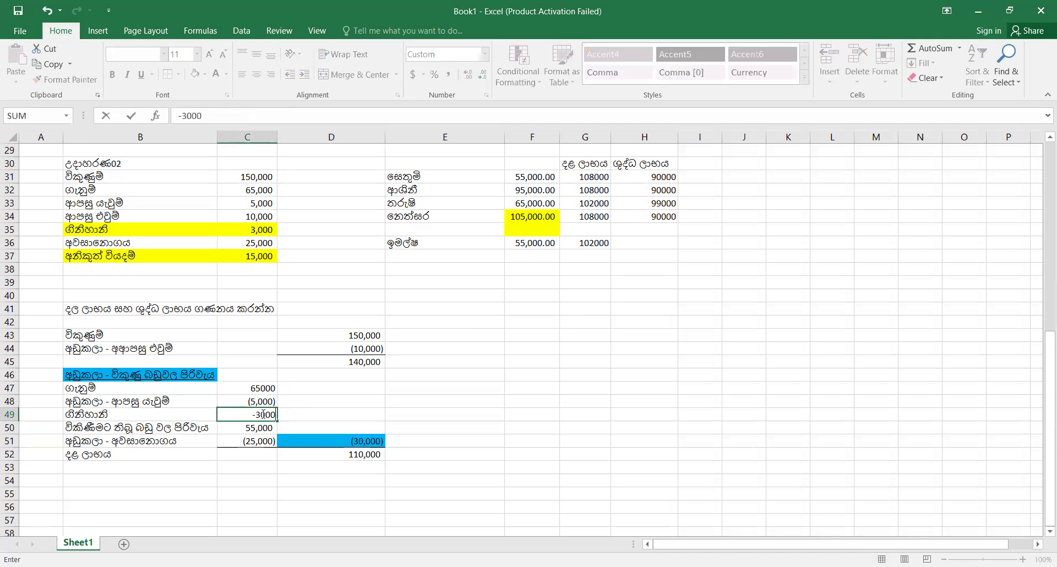
pyautogui.press('Return')
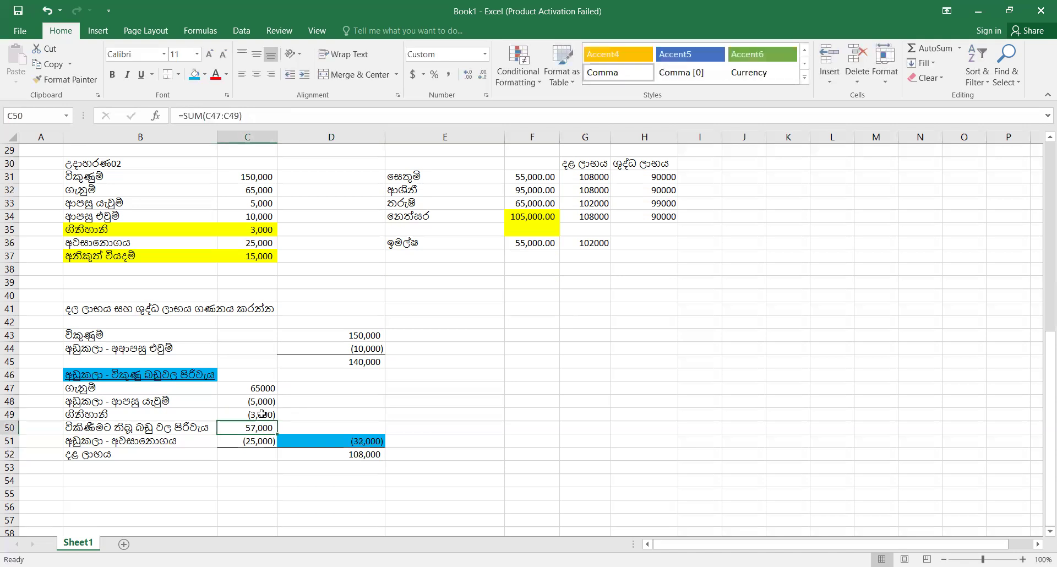
# Review the cost of sales and gross profit formulas in D51:D52, the deductions in C48:C49, and the fourth participant's gross profit answer in G34
pyautogui.click(375, 440)
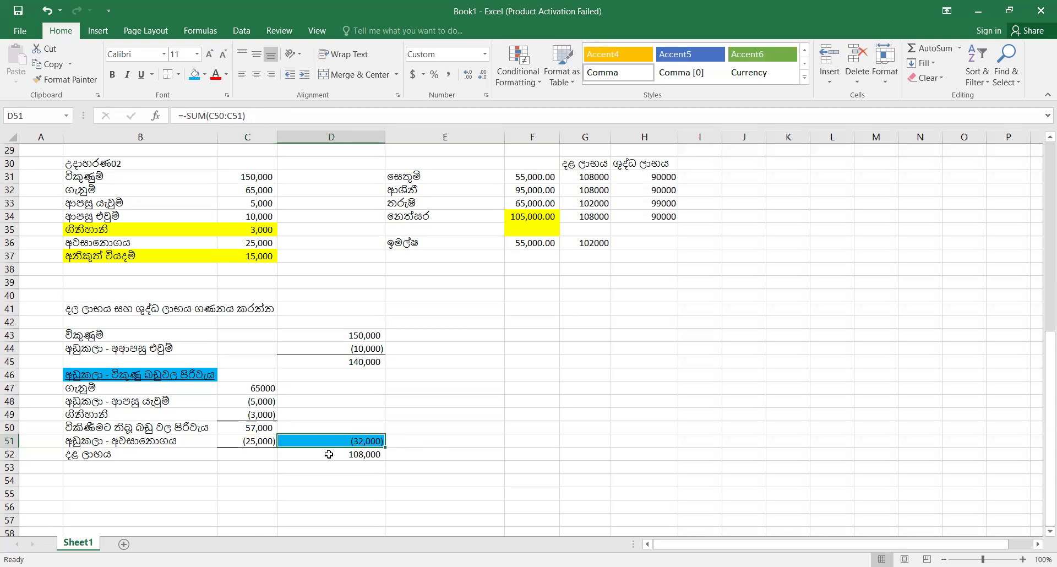
pyautogui.click(116, 452)
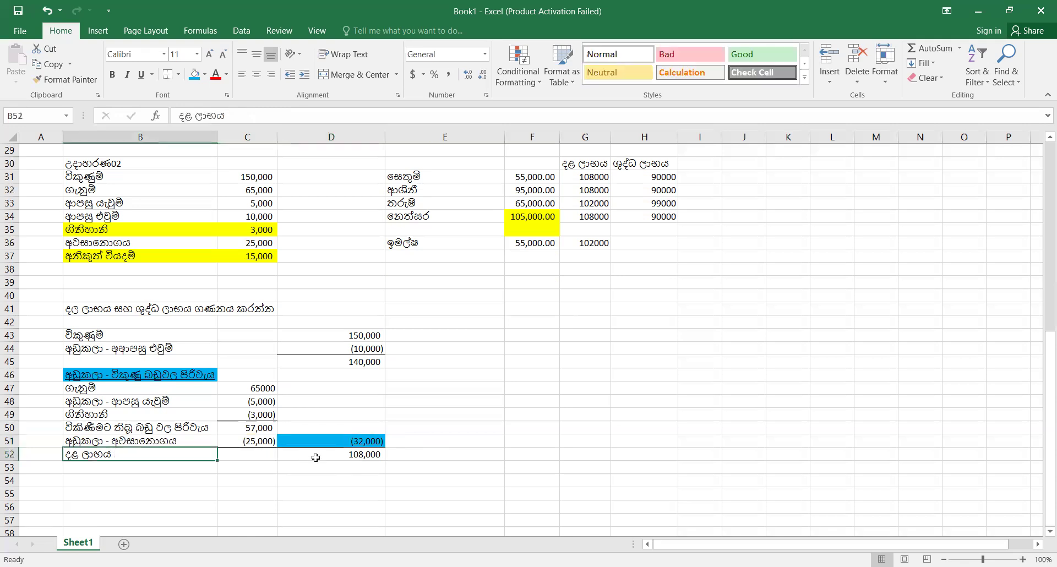
pyautogui.click(316, 457)
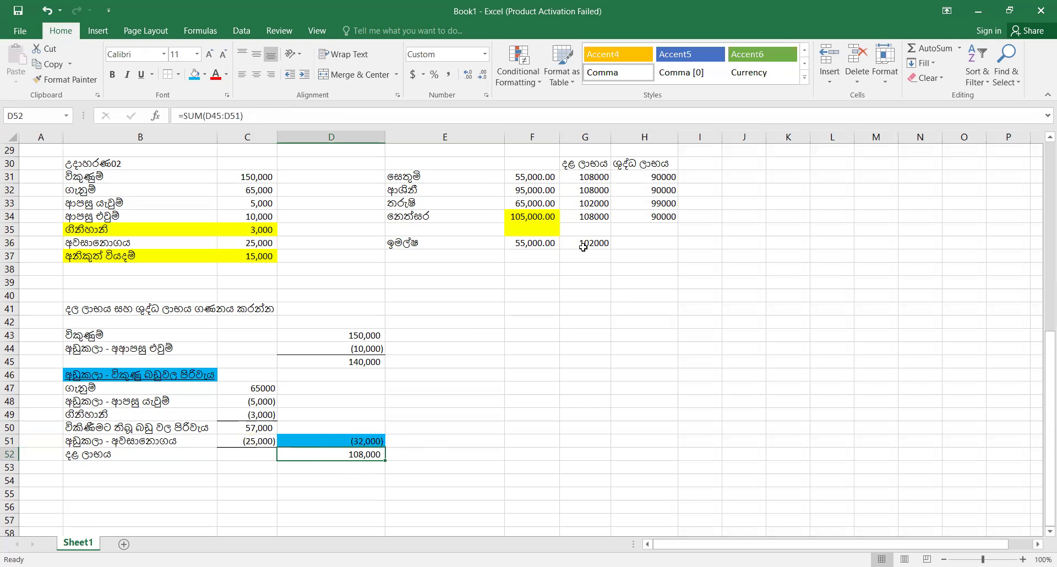
pyautogui.click(253, 405)
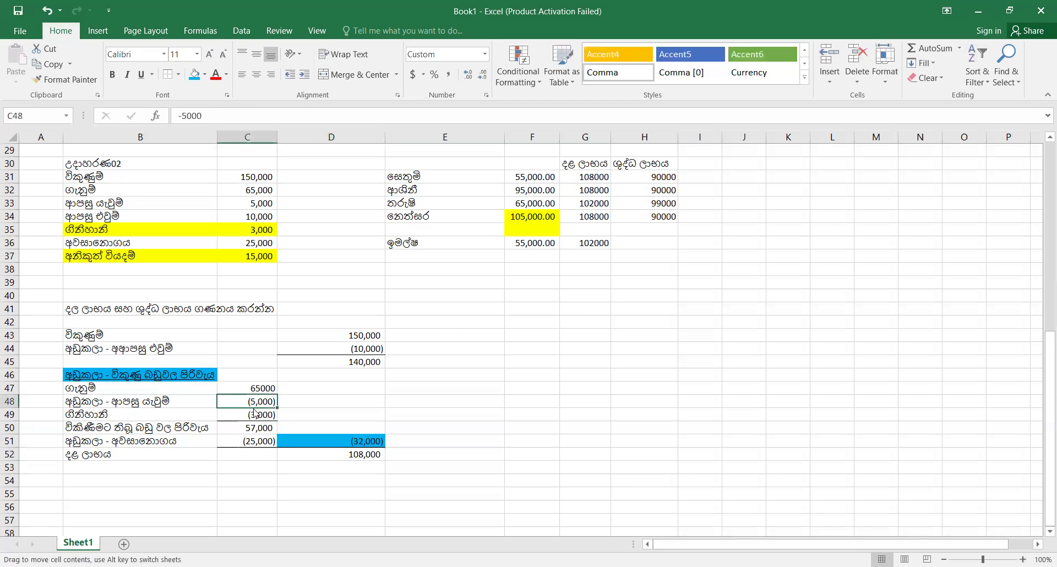
pyautogui.click(251, 416)
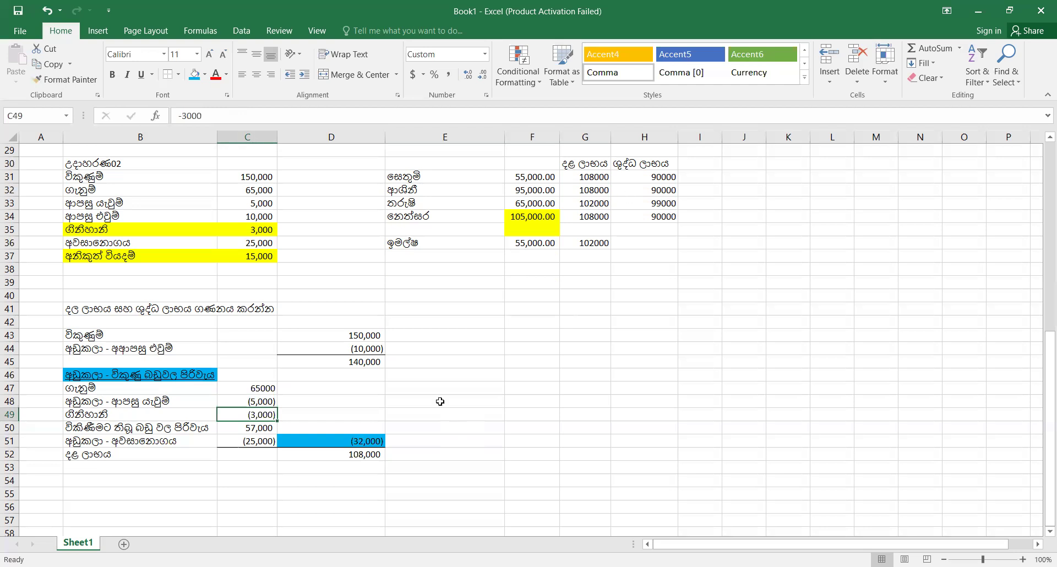
pyautogui.click(583, 215)
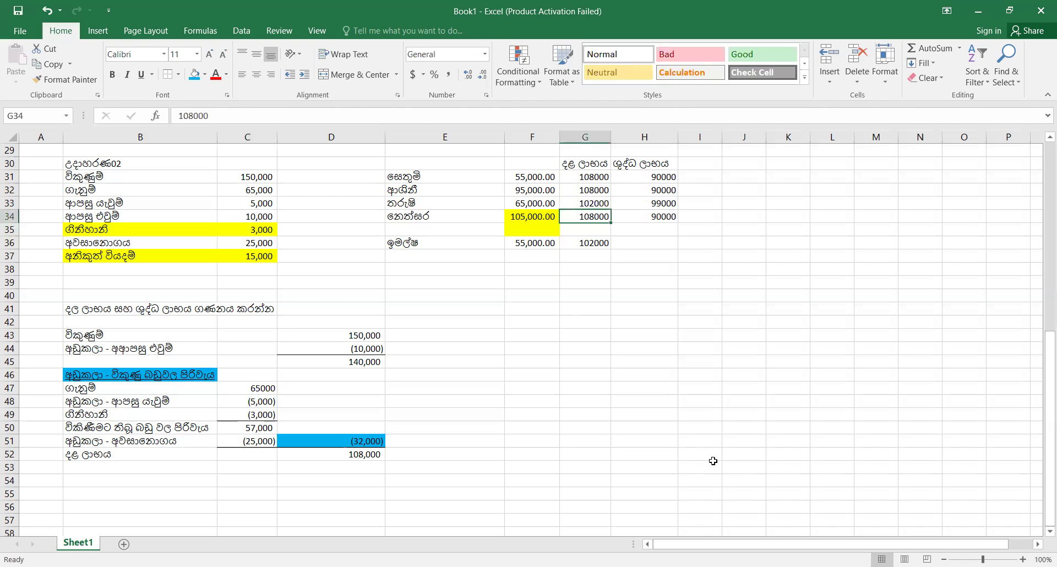
pyautogui.click(361, 454)
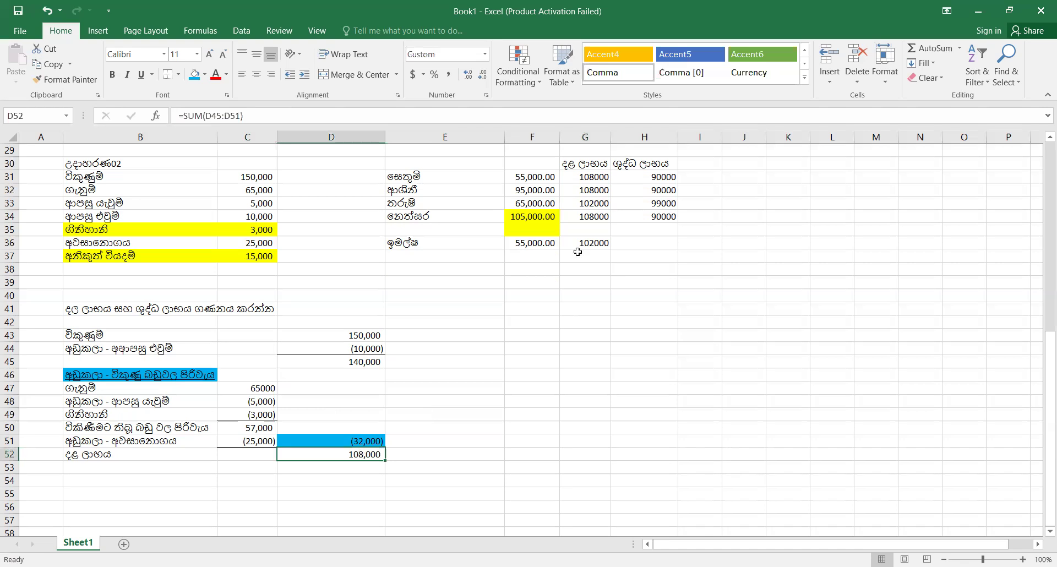
# Highlight the correct gross profit answers in G31, G32 and G34 in yellow
pyautogui.click(599, 216)
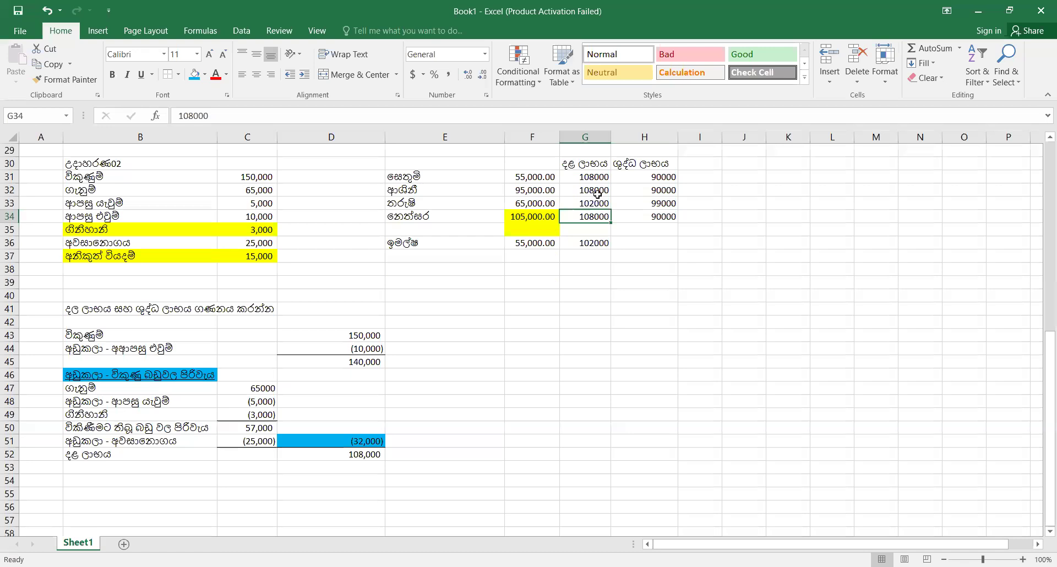
pyautogui.keyDown('ctrl'); pyautogui.click(596, 190); pyautogui.keyUp('ctrl')
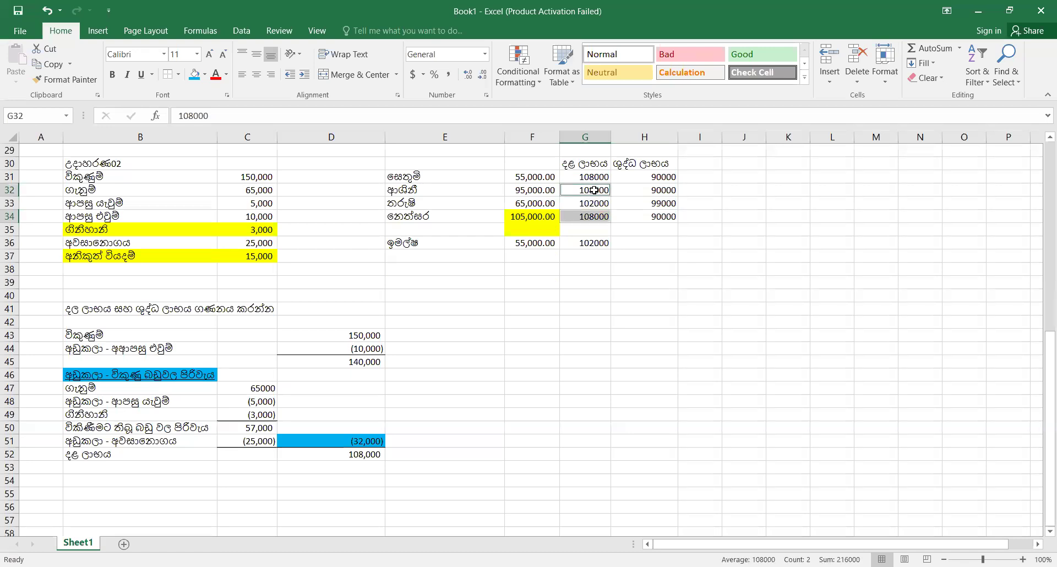
pyautogui.keyDown('ctrl'); pyautogui.click(592, 177); pyautogui.keyUp('ctrl')
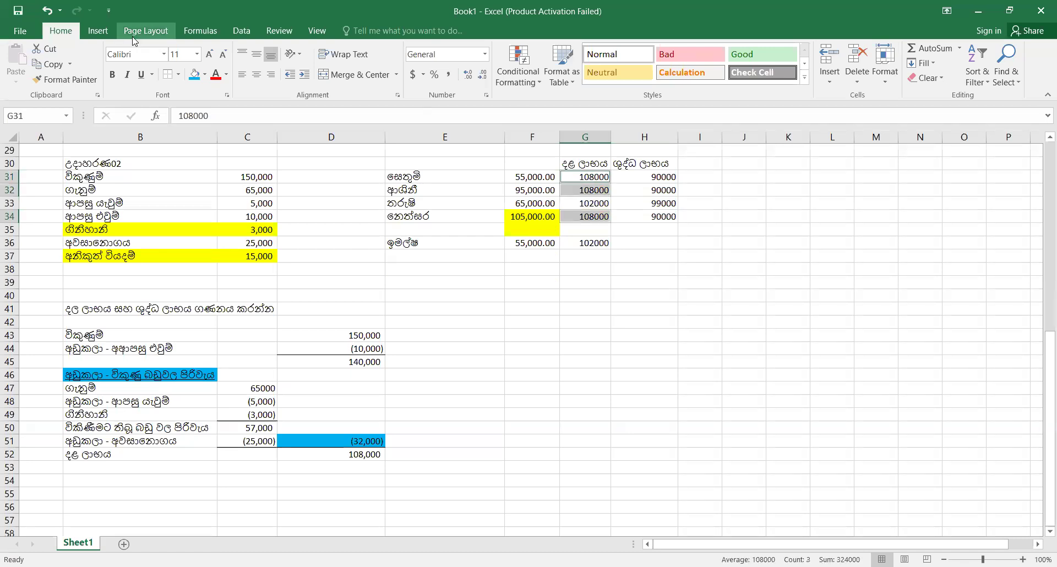
pyautogui.click(204, 75)
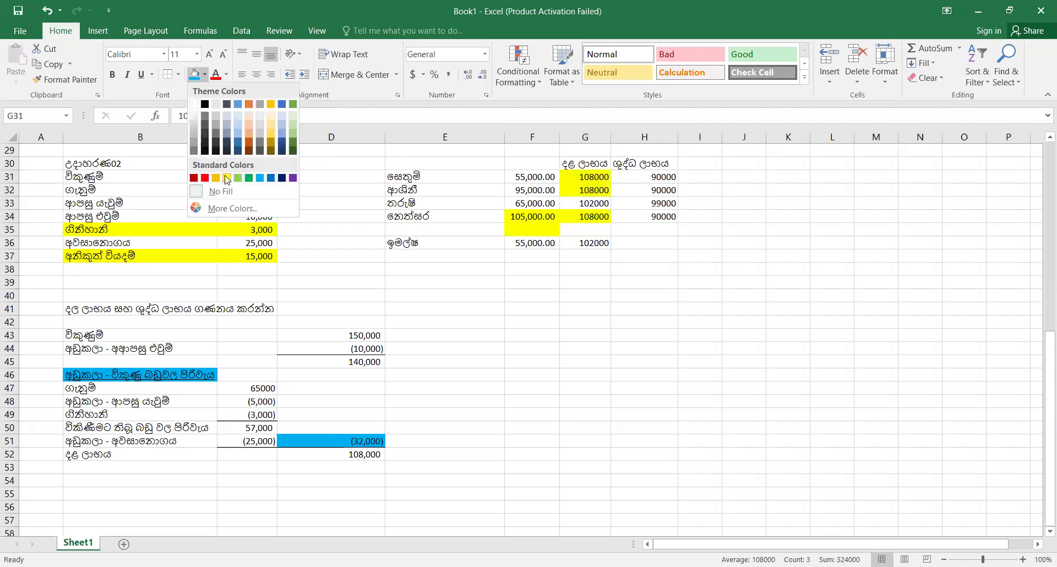
pyautogui.click(227, 178)
pyautogui.click(585, 348)
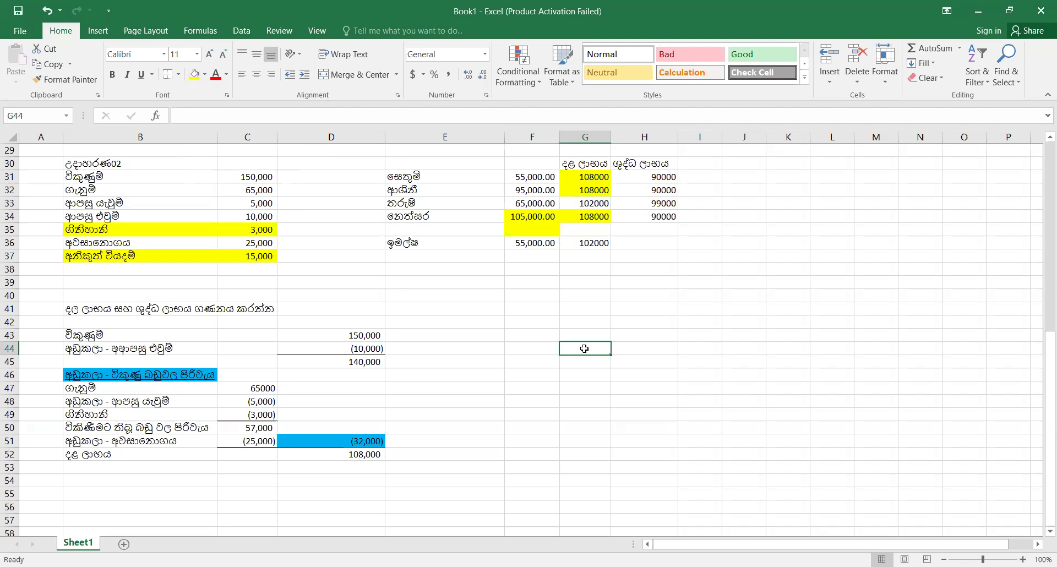
pyautogui.click(498, 465)
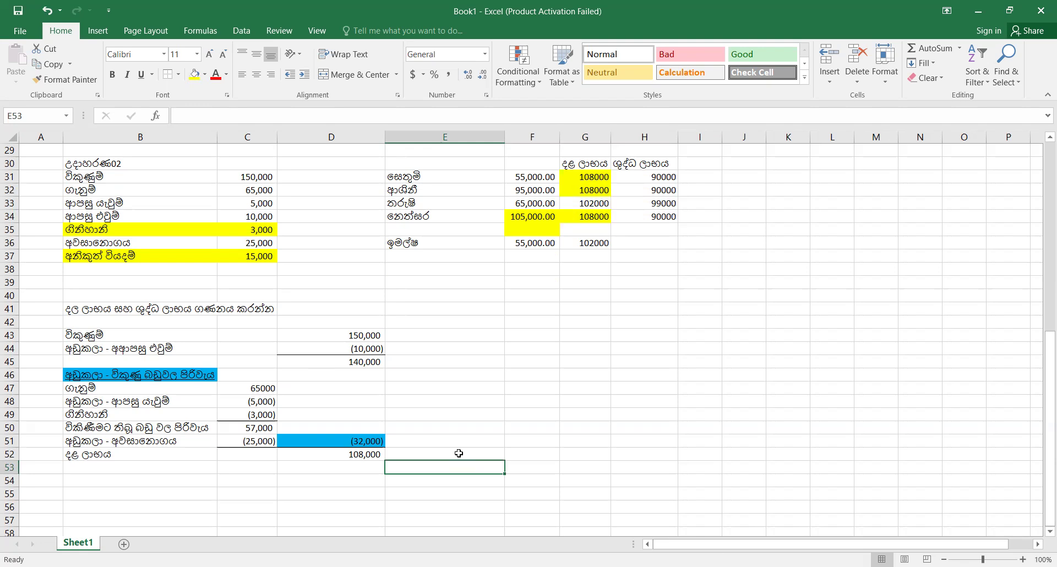
pyautogui.click(374, 457)
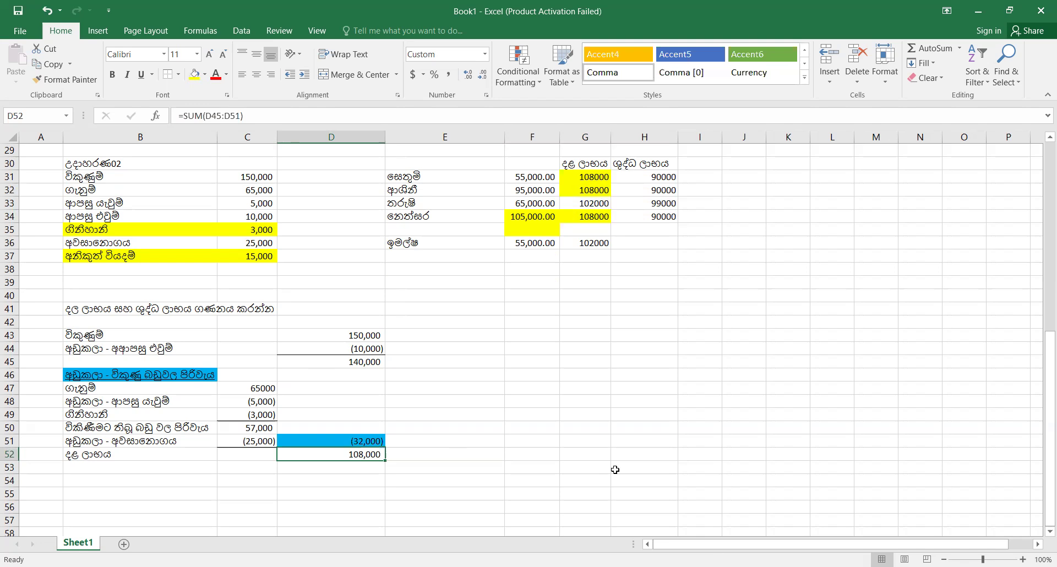
# Enter the underlined expenses heading අඩුකලා-හෙයුම් වියදම් in B53, below the gross profit row
pyautogui.click(187, 476)
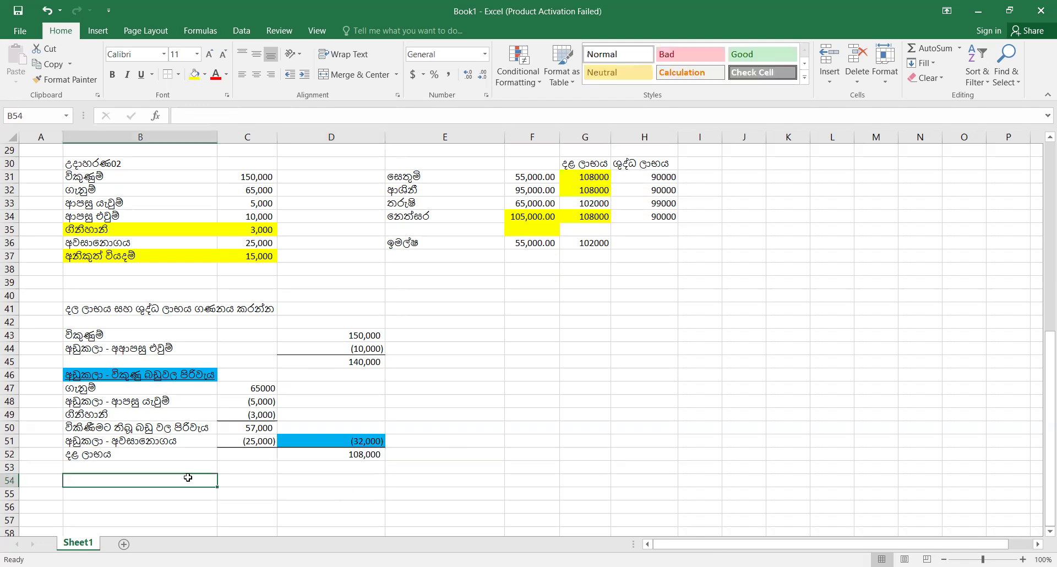
pyautogui.click(184, 468)
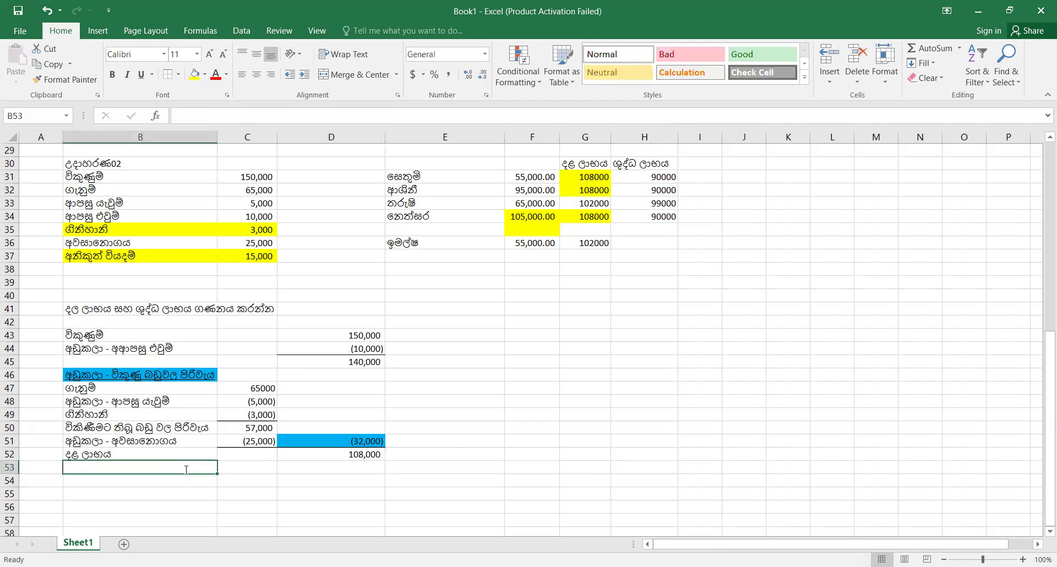
pyautogui.write('ෙ')
pyautogui.press('BackSpace')
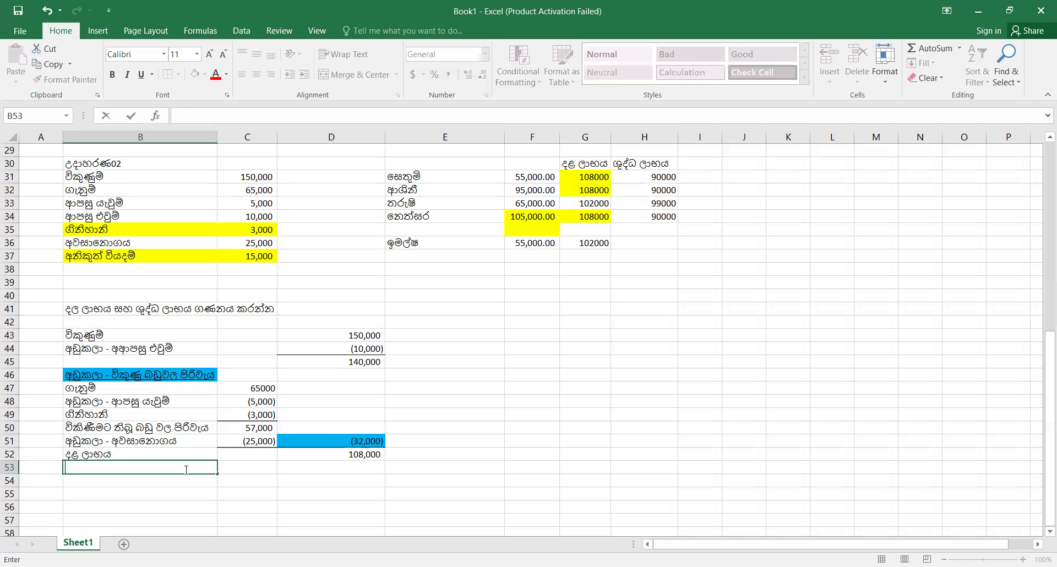
pyautogui.write('අඩුකලා-හෙ')
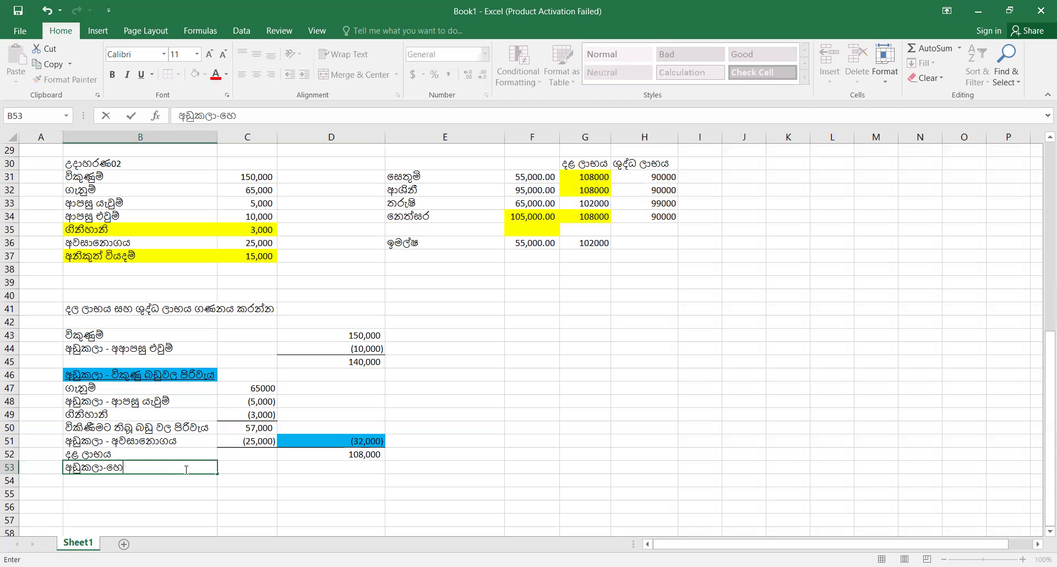
pyautogui.write('යුම් වියදම් ස')
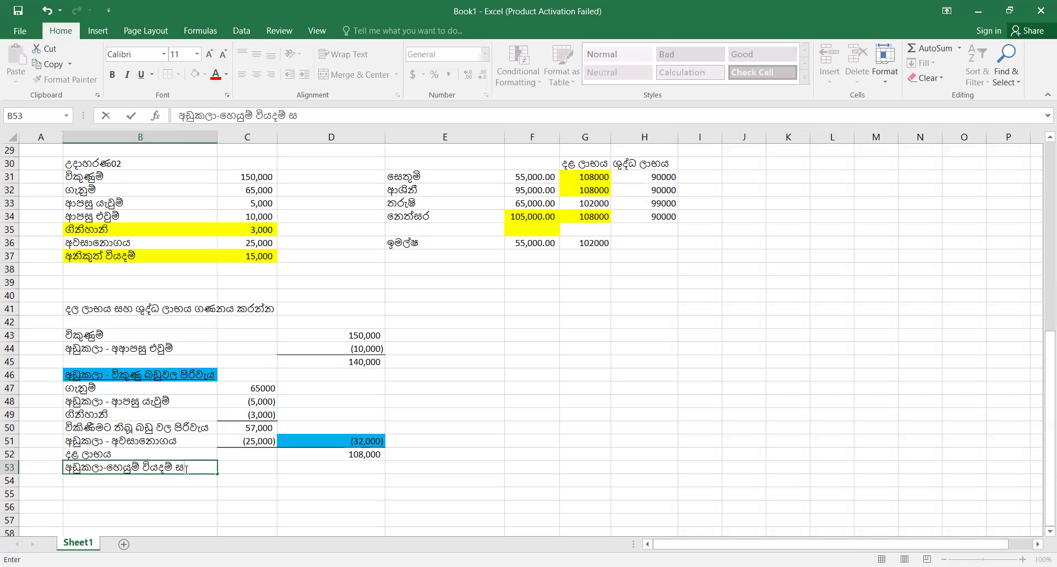
pyautogui.press('BackSpace')
pyautogui.press('BackSpace')
pyautogui.press('Return')
pyautogui.click(185, 469)
pyautogui.hotkey('ctrl', 'u')
# Copy the other expenses label අනිකුත් වියදම් from B37 to B54, remove its fill, and select D54
pyautogui.click(193, 486)
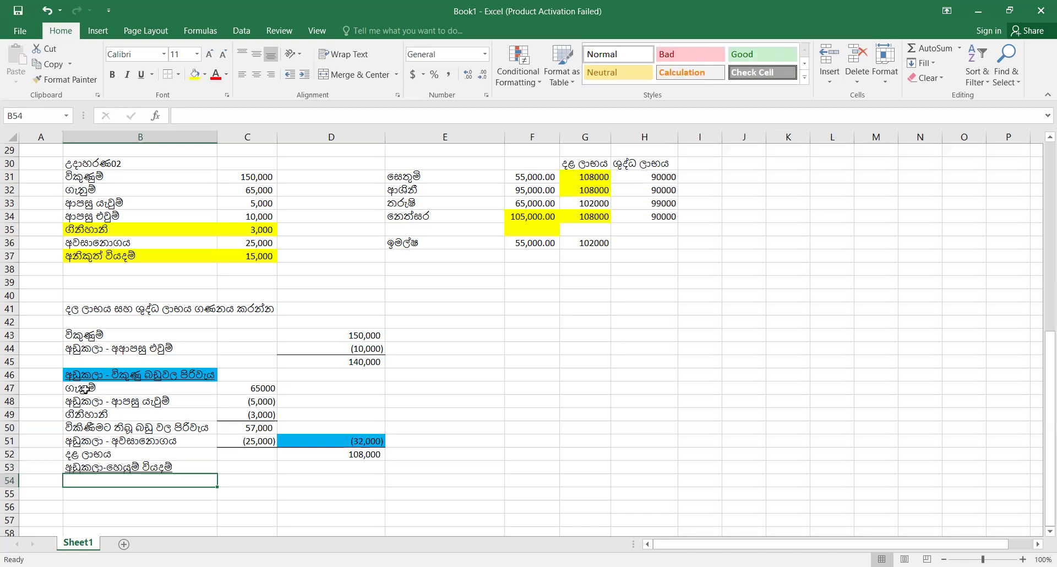
pyautogui.click(106, 256)
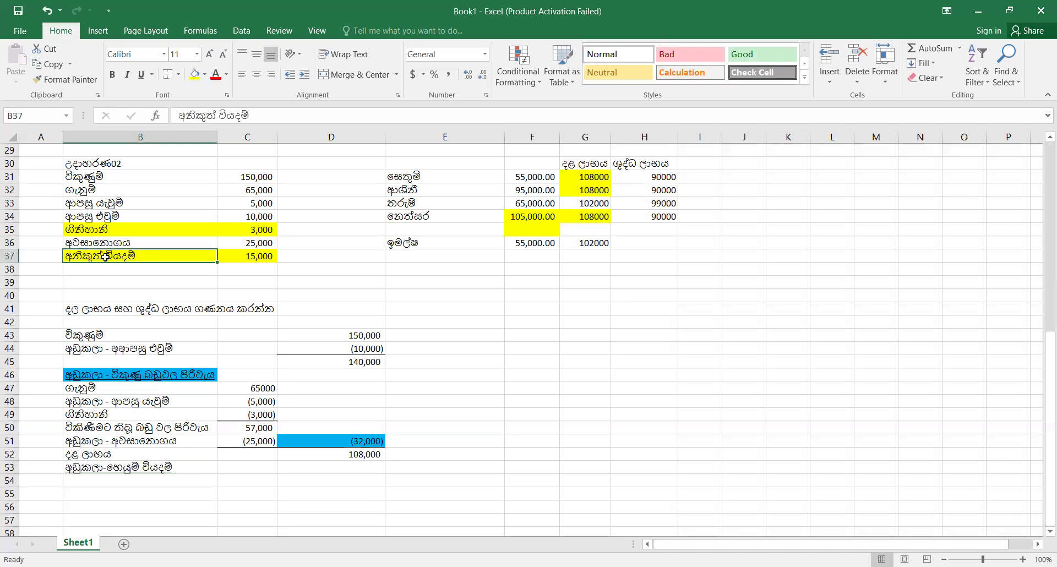
pyautogui.hotkey('ctrl', 'c')
pyautogui.click(106, 479)
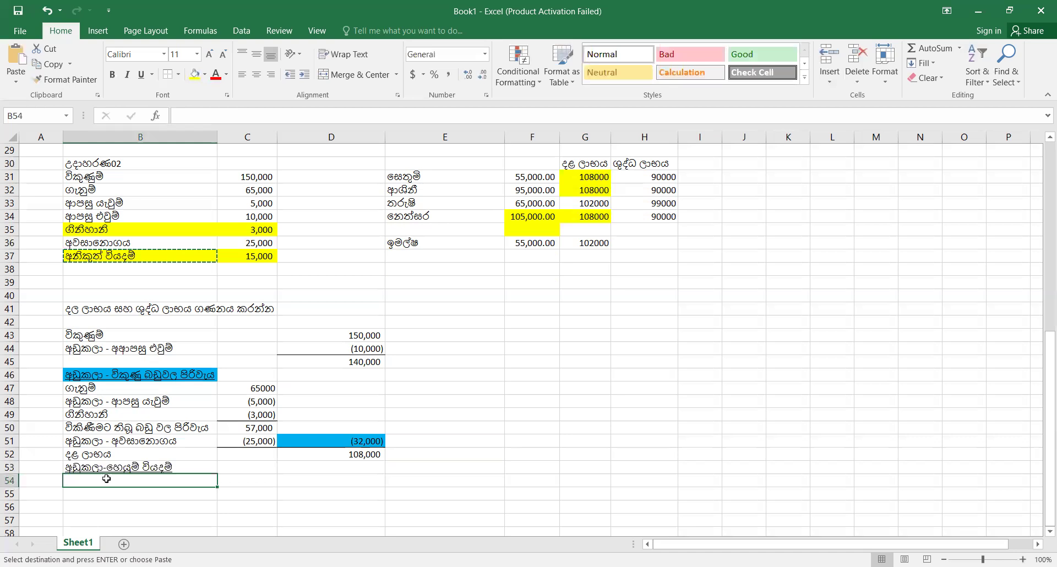
pyautogui.hotkey('ctrl', 'v')
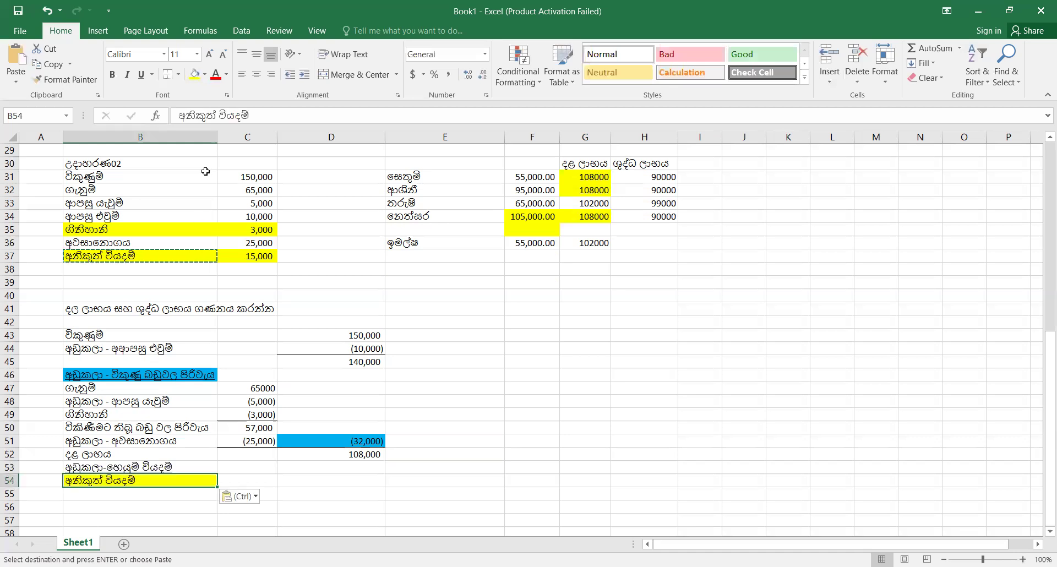
pyautogui.click(205, 75)
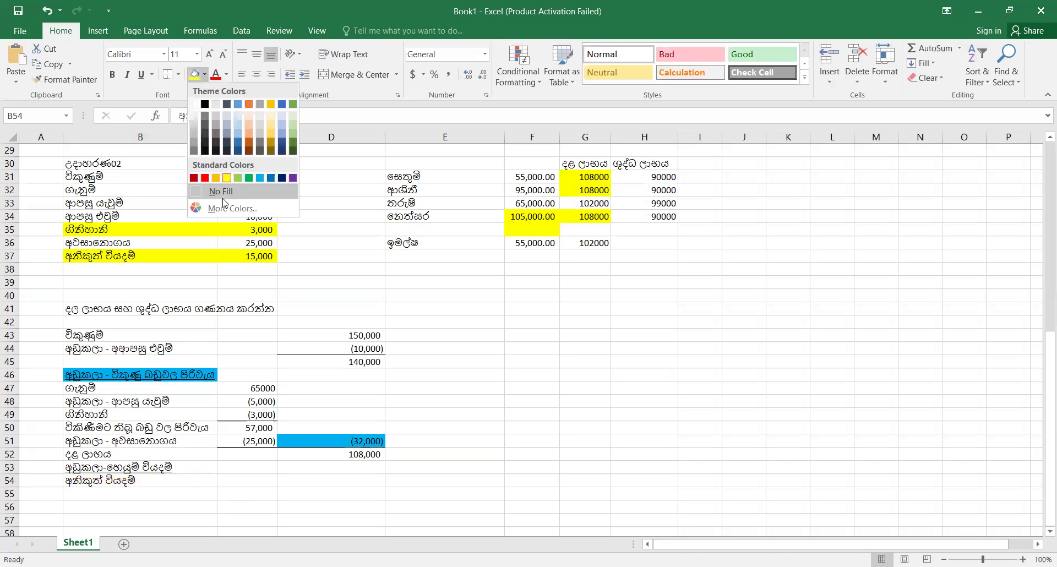
pyautogui.click(223, 193)
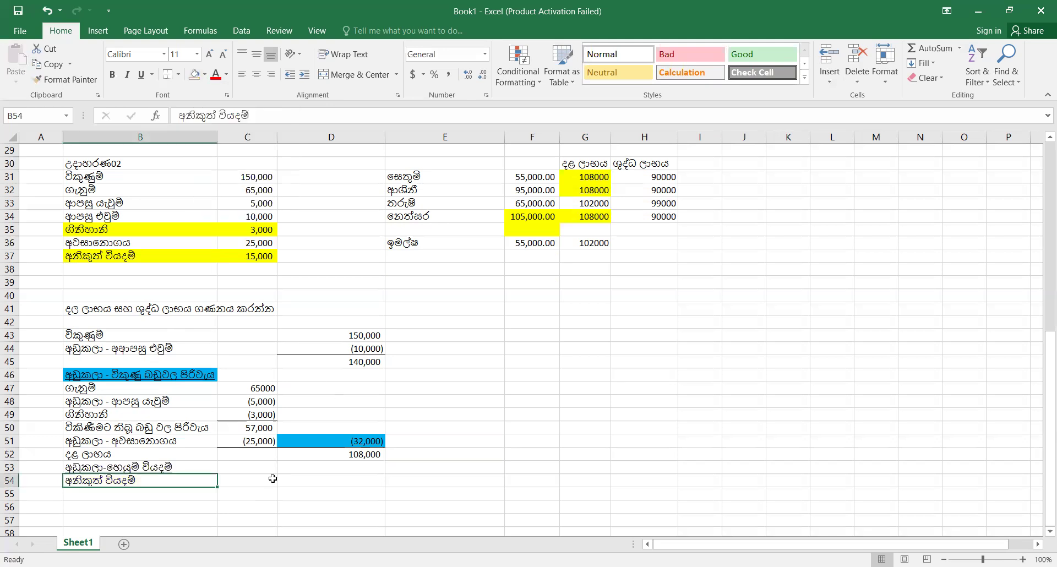
pyautogui.click(315, 479)
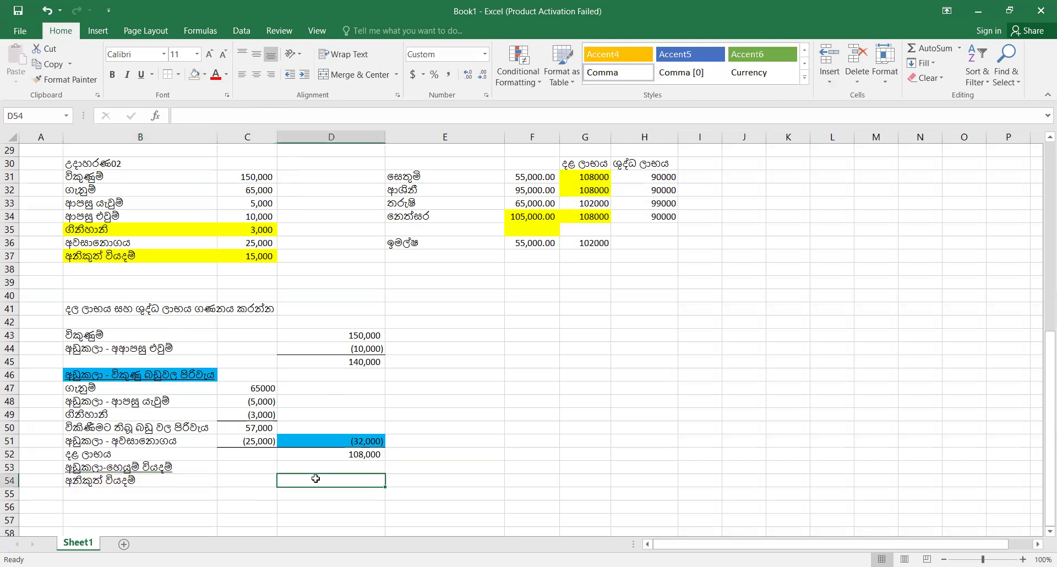
# Enter 15000 for other expenses in D54, and add the fire loss label ගිනිහානි in B55 with 3000 in D55
pyautogui.write('15000')
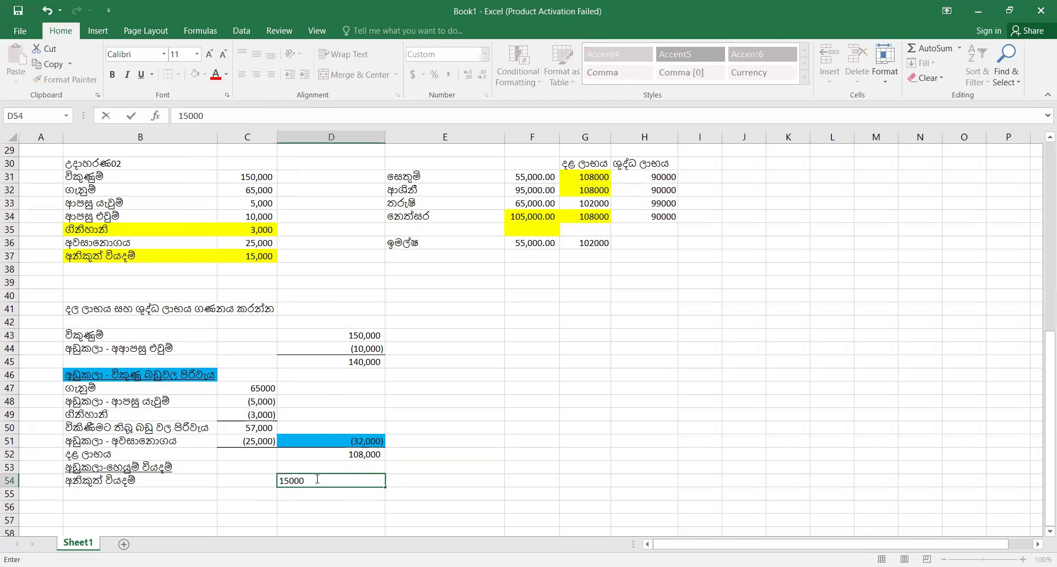
pyautogui.press('Left')
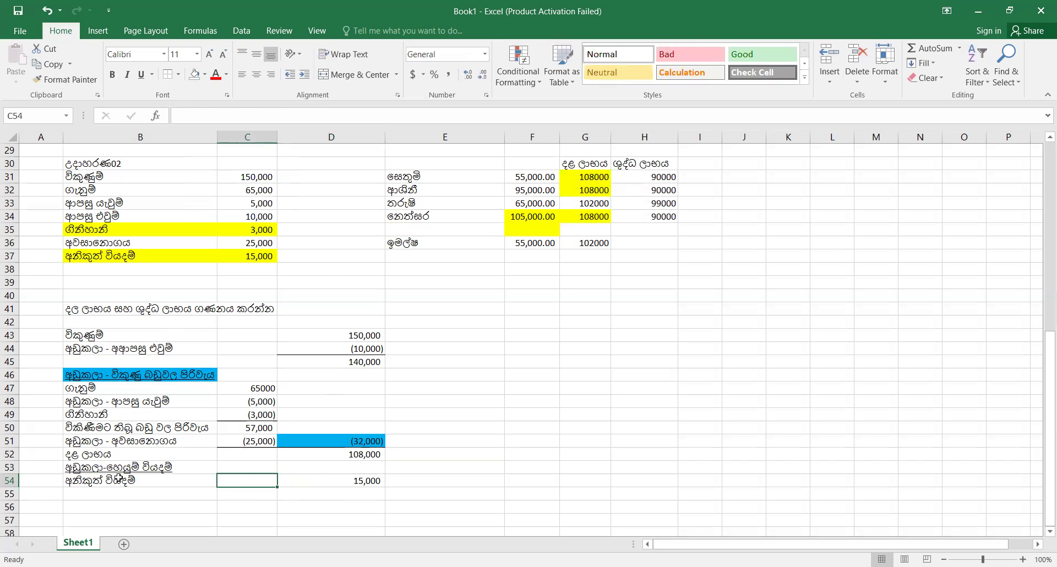
pyautogui.click(73, 416)
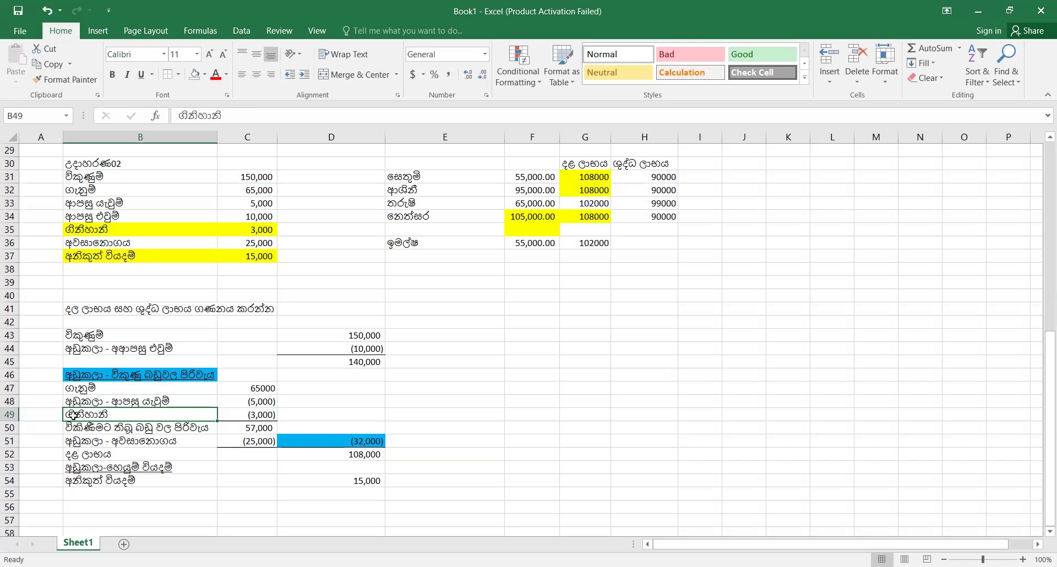
pyautogui.click(101, 496)
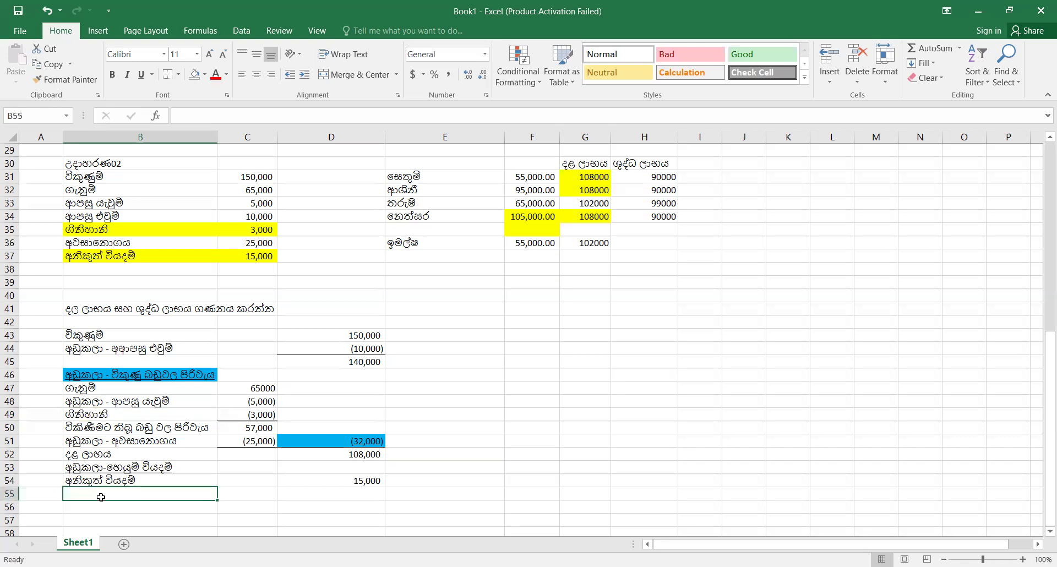
pyautogui.write('ගිනිහානි')
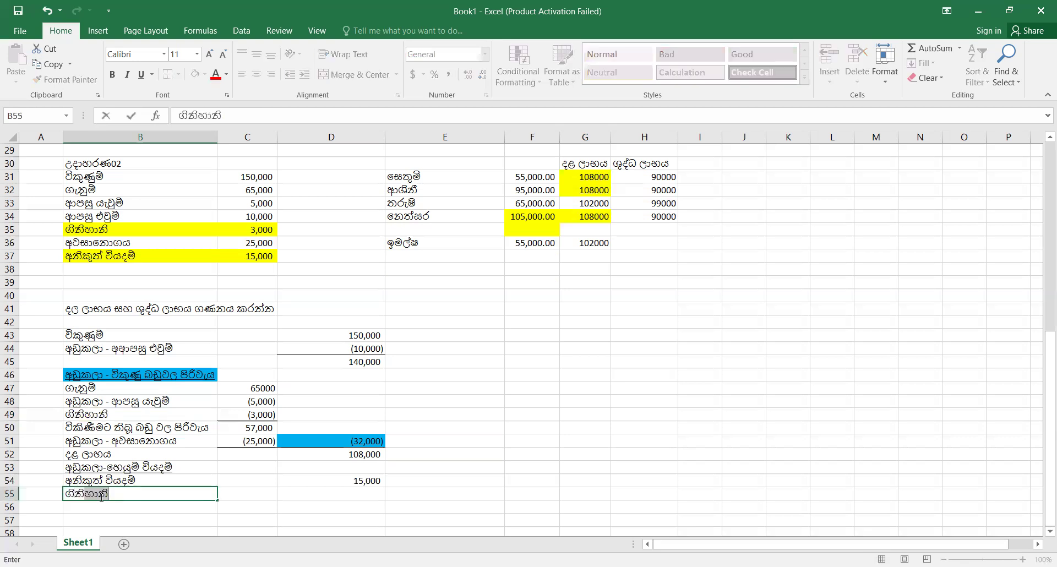
pyautogui.press('Tab')
pyautogui.press('Tab')
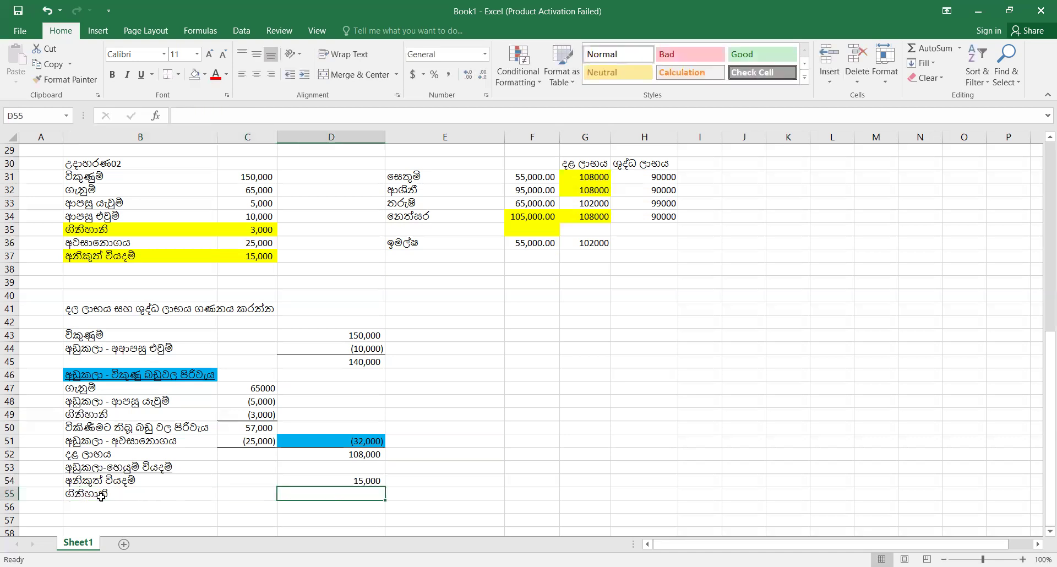
pyautogui.write('3000')
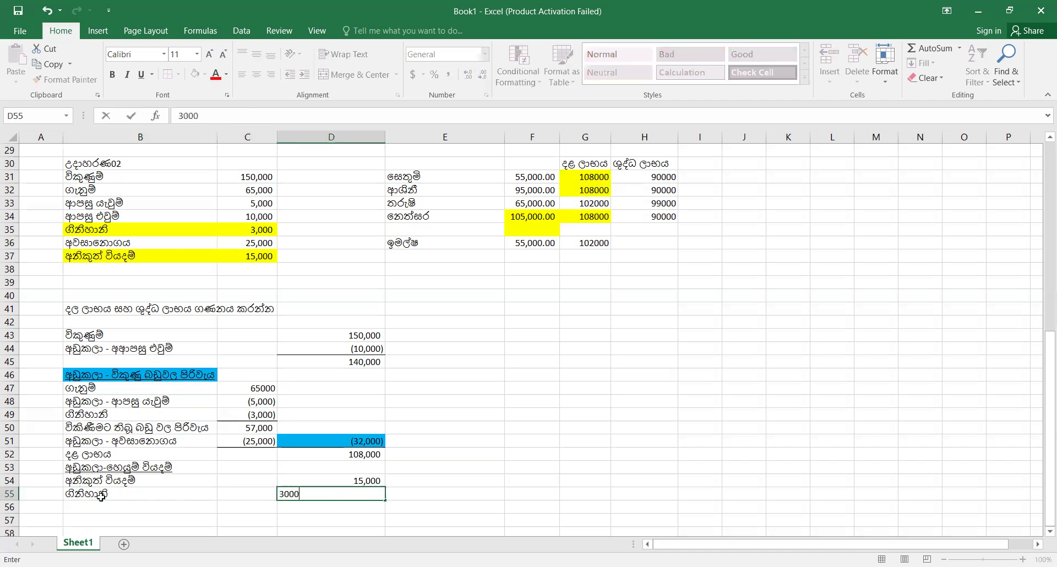
pyautogui.press('Return')
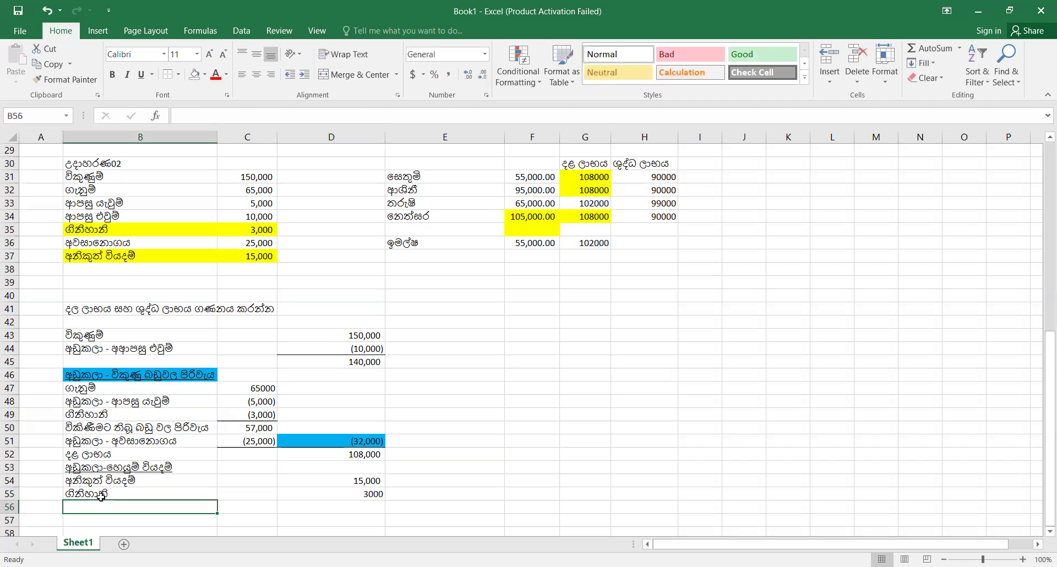
# Copy the number format of the other expenses amount in D54 to the fire loss amount in D55
pyautogui.click(345, 478)
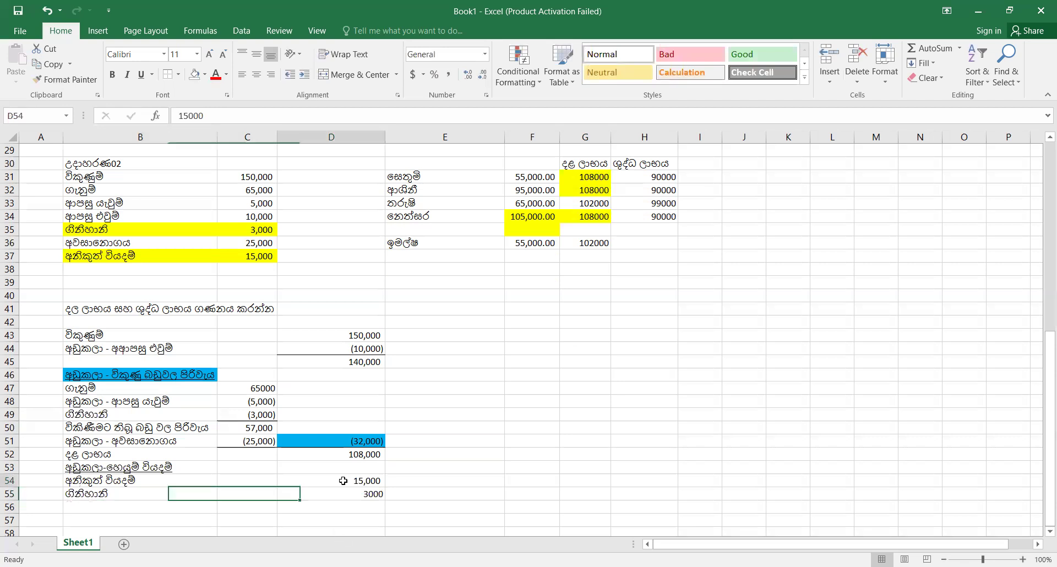
pyautogui.click(65, 80)
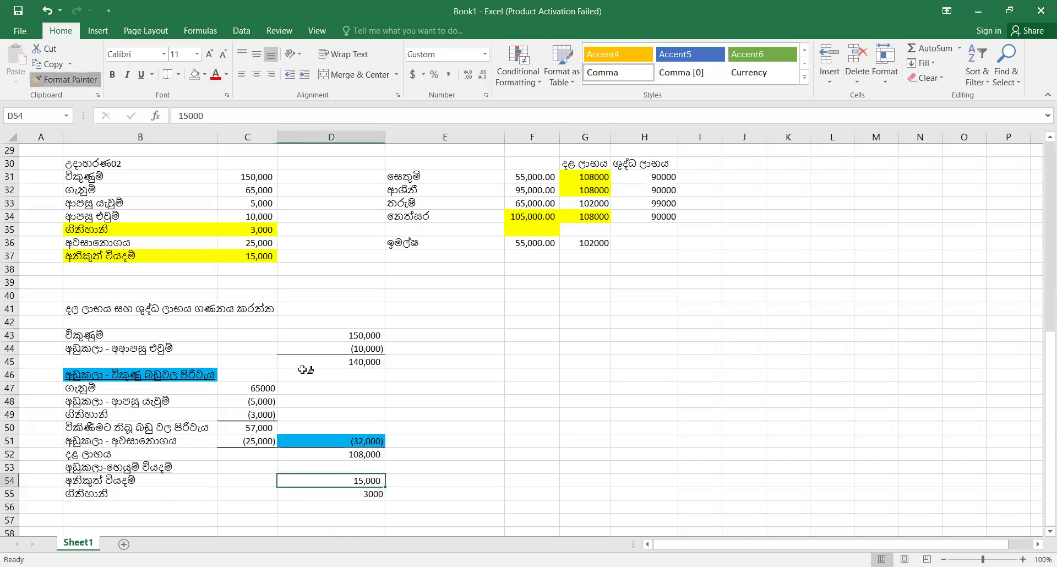
pyautogui.click(334, 498)
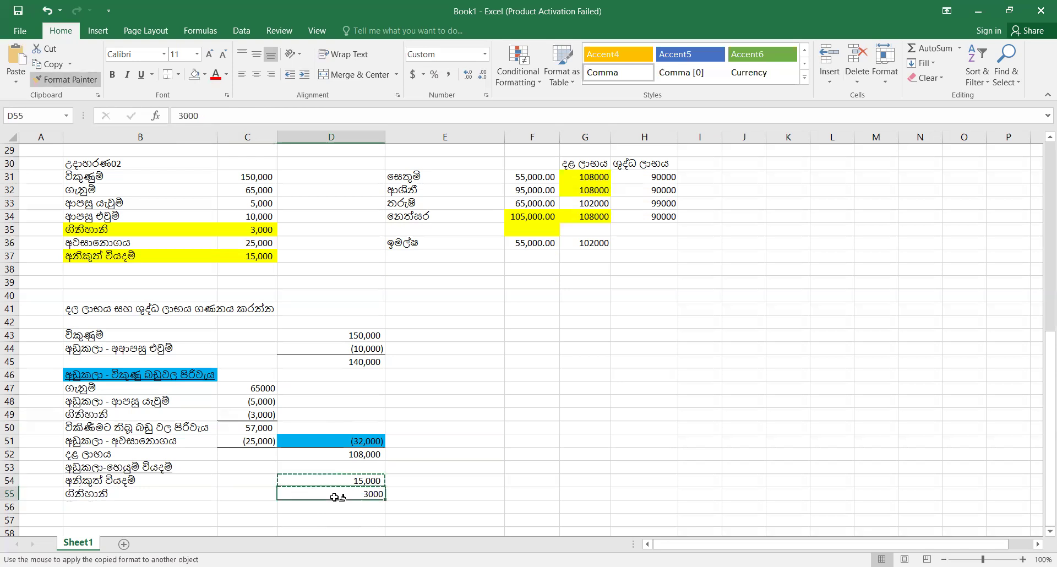
pyautogui.click(457, 500)
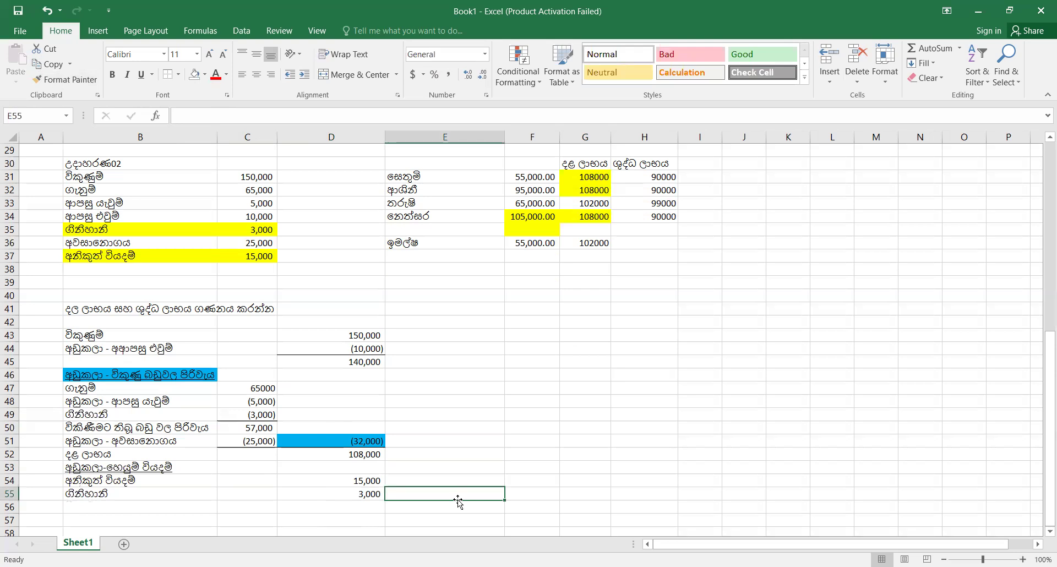
pyautogui.click(358, 502)
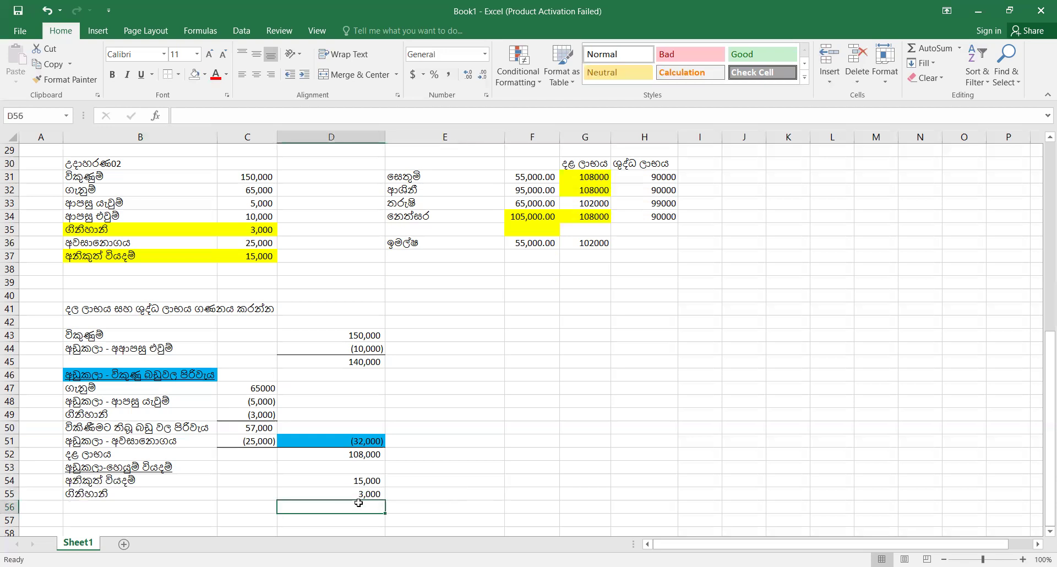
pyautogui.write('+')
pyautogui.click(362, 456)
pyautogui.write('-')
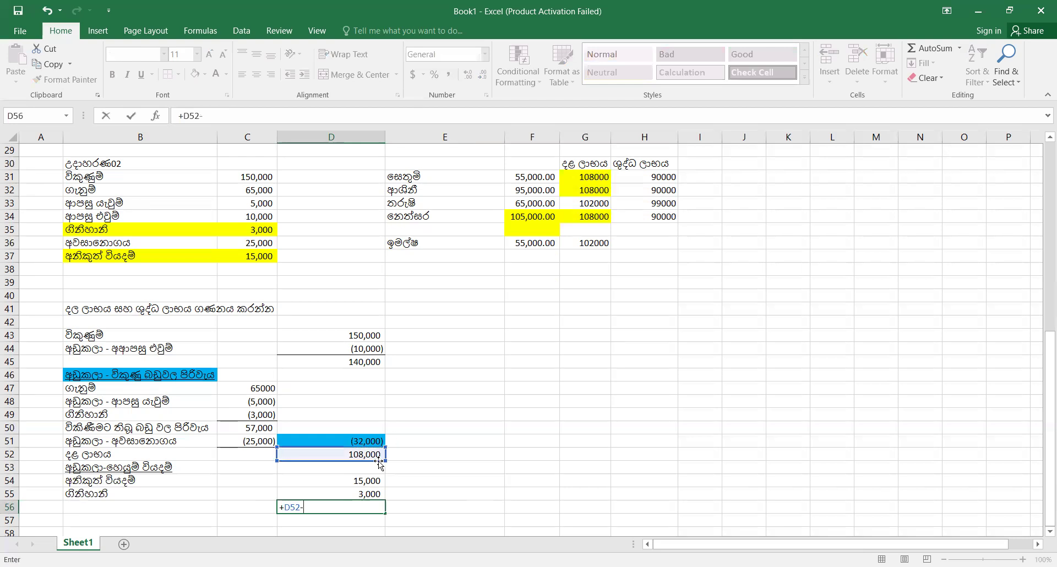
pyautogui.click(367, 480)
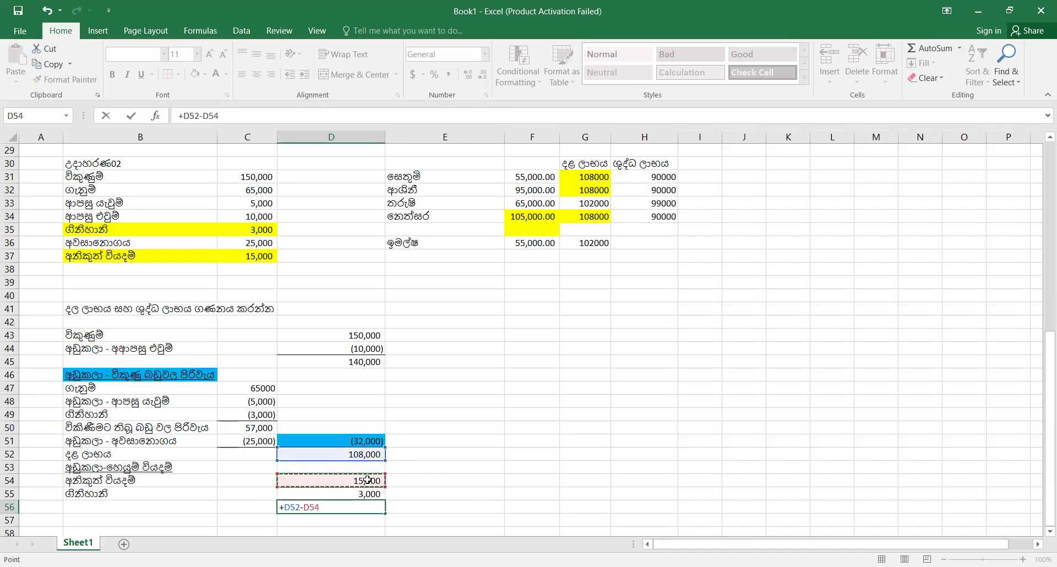
pyautogui.press('Left')
pyautogui.press('Left')
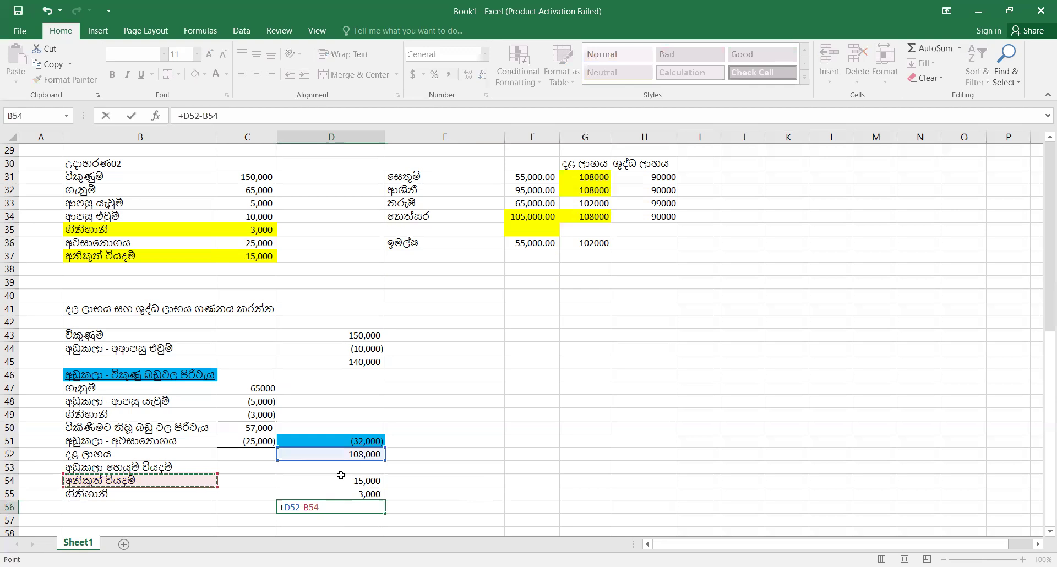
pyautogui.press('Escape')
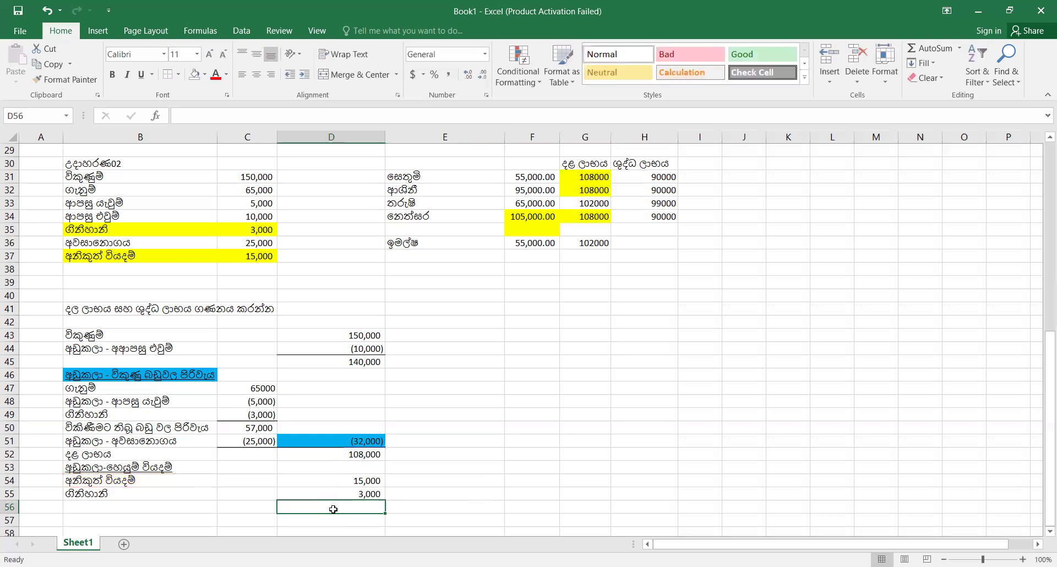
# Calculate the net profit in D56 with the formula +D52-(D54+D55), deducting both expenses from gross profit
pyautogui.write('+')
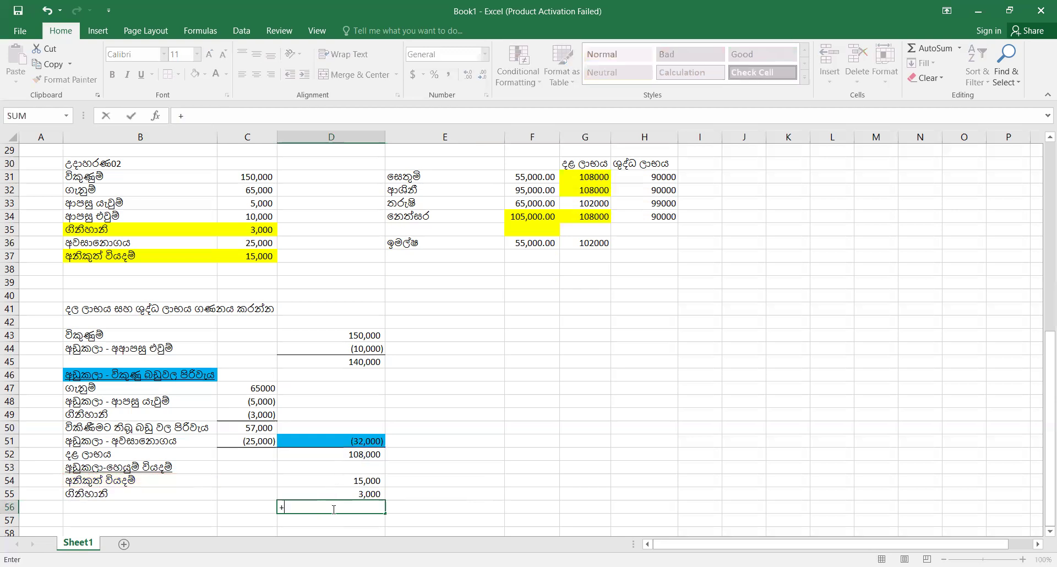
pyautogui.click(339, 456)
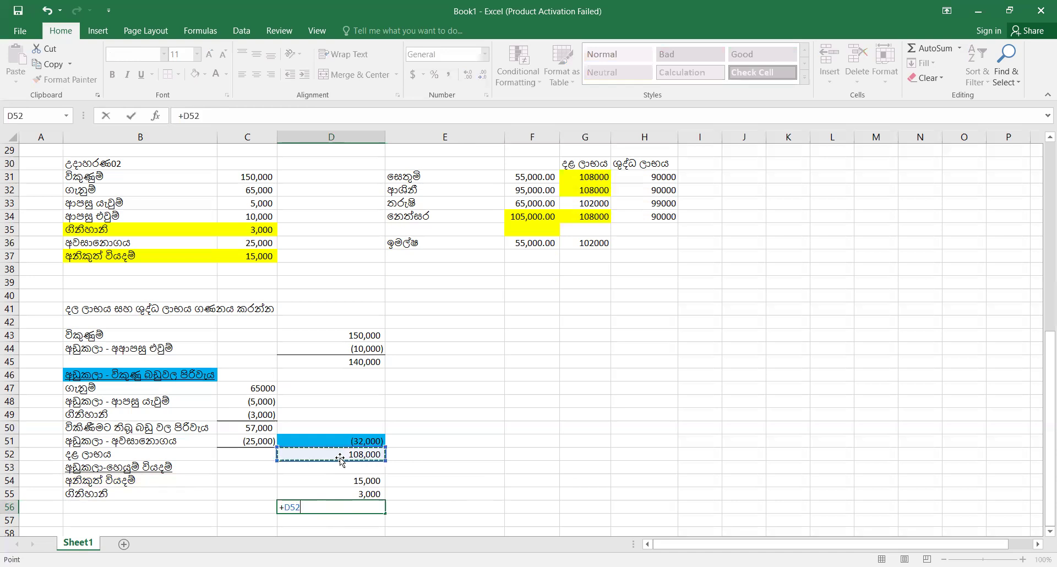
pyautogui.write('-(')
pyautogui.click(348, 480)
pyautogui.write('+')
pyautogui.click(348, 492)
pyautogui.write(')')
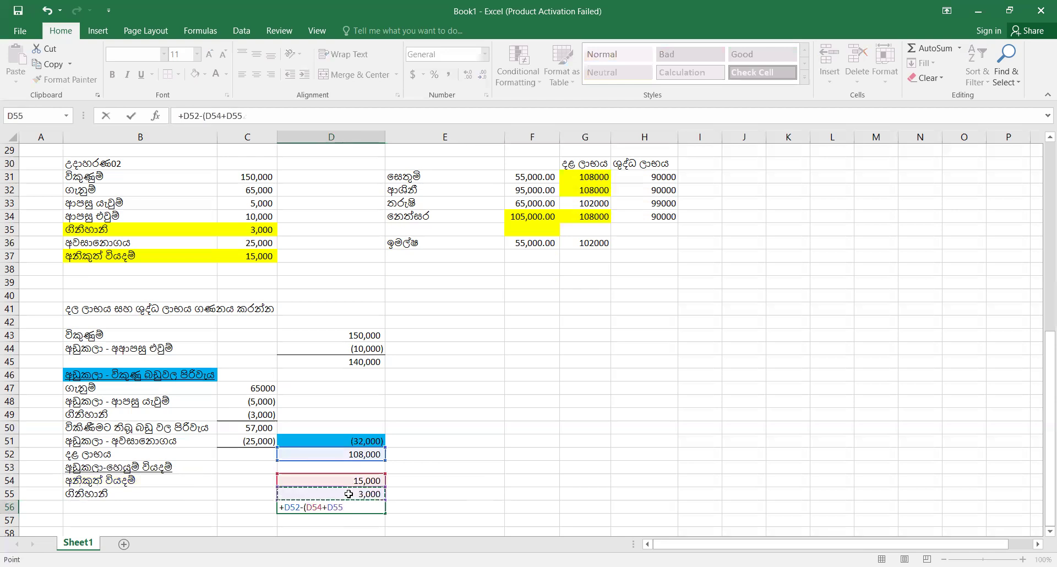
pyautogui.press('Return')
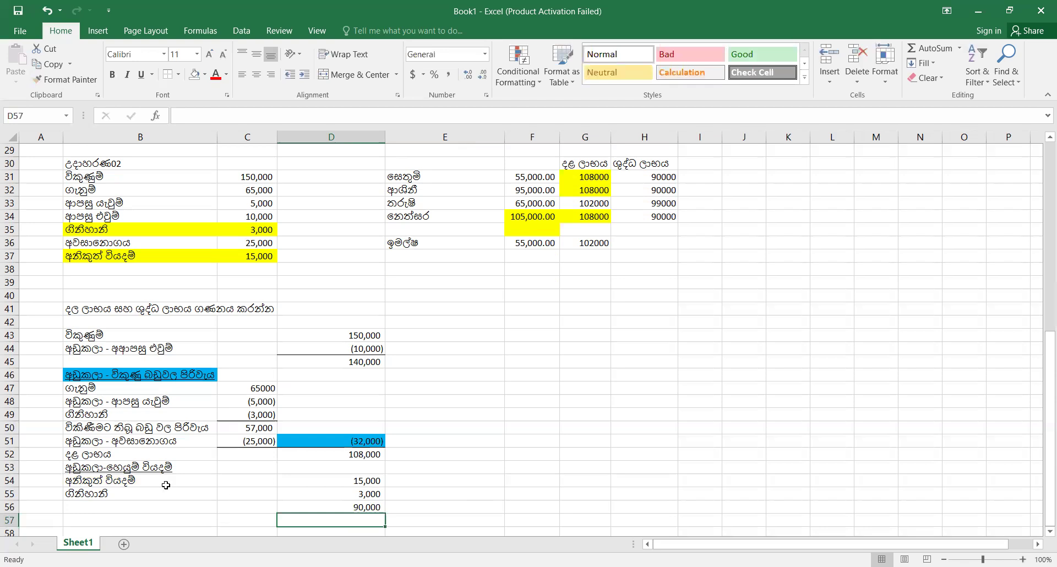
# Label the result row ශුද්ධ ලාභය in B56
pyautogui.click(90, 504)
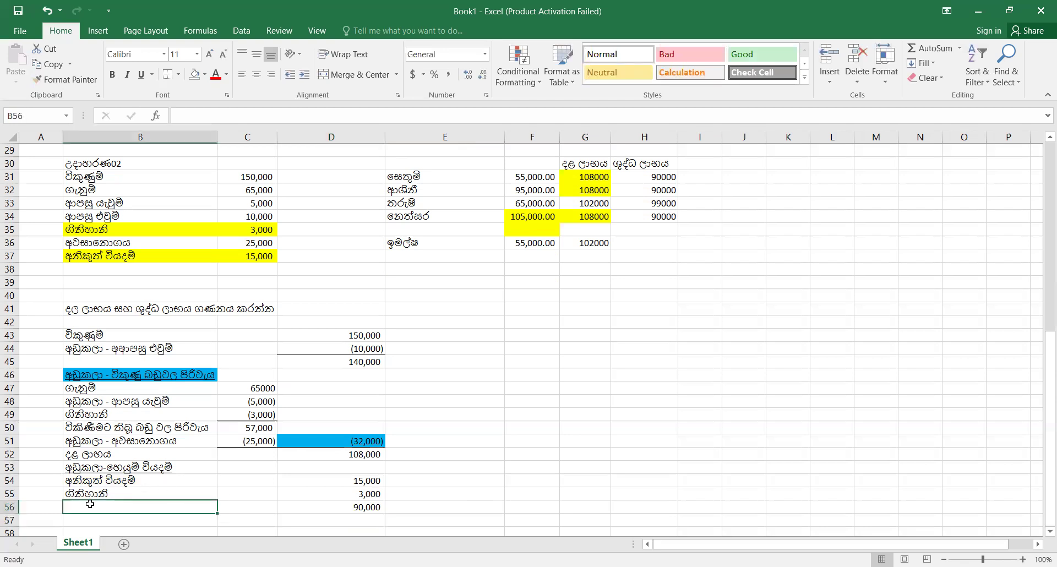
pyautogui.write('ශ')
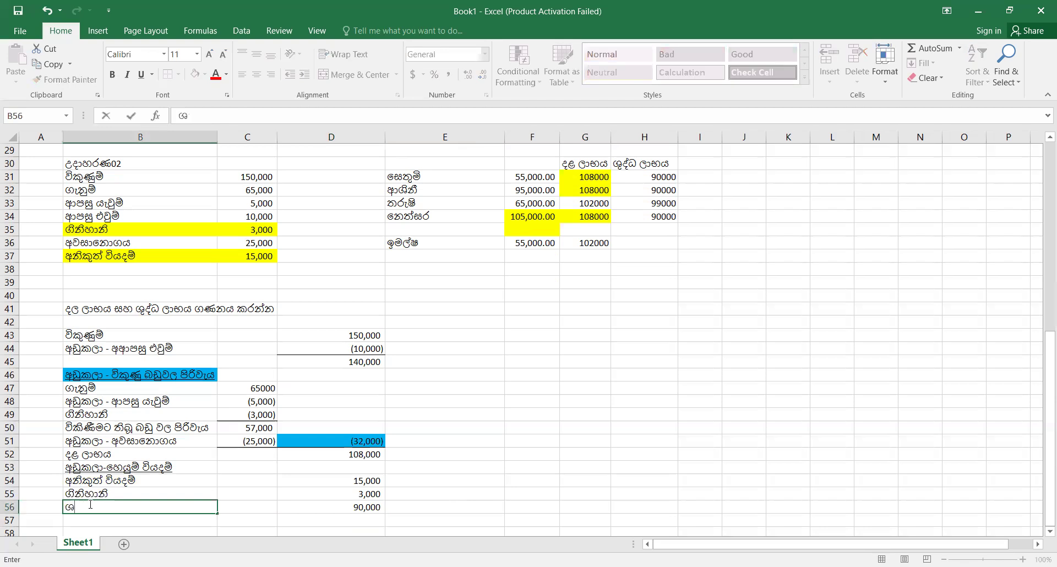
pyautogui.write('ුද්ධ ලාභය')
pyautogui.press('Tab')
pyautogui.press('Tab')
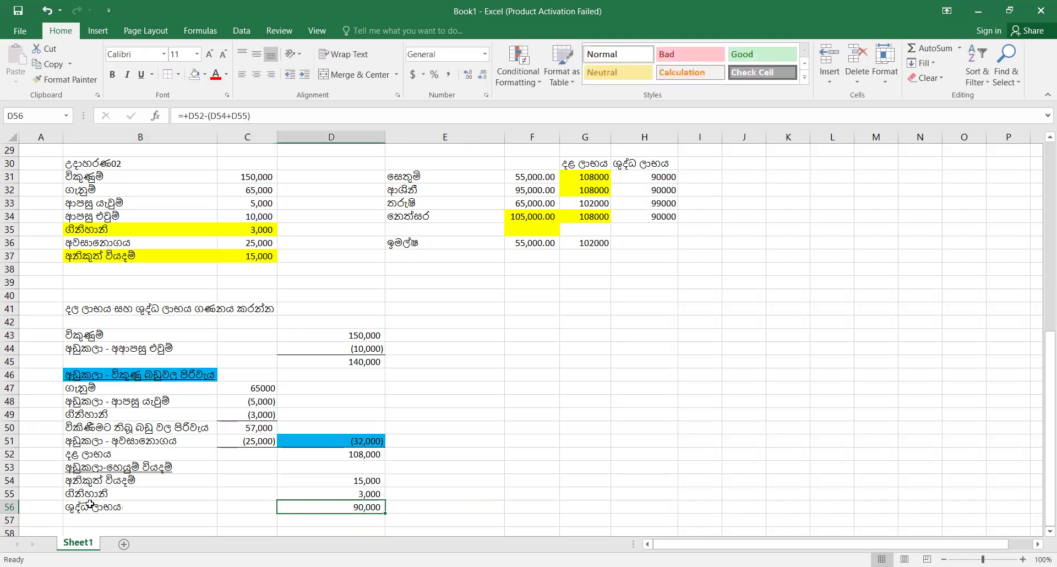
# Give the net profit in D56 a top and double bottom border and make it bold
pyautogui.click(179, 74)
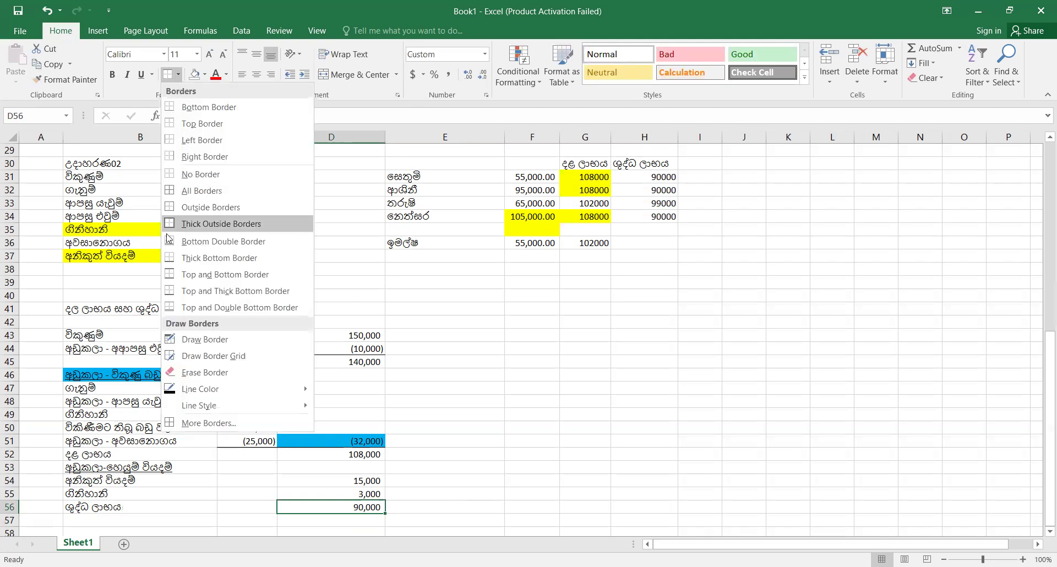
pyautogui.click(178, 308)
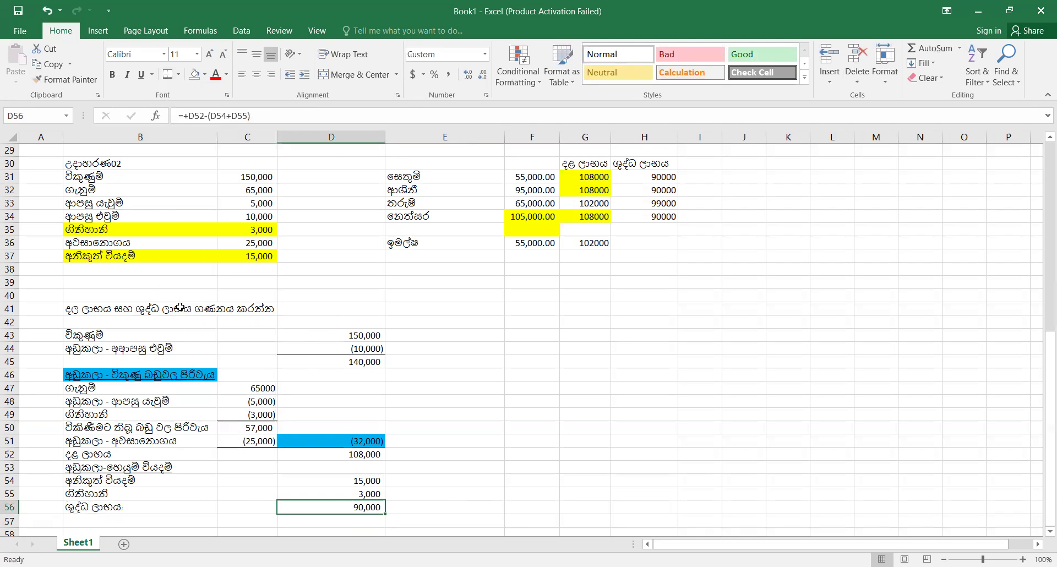
pyautogui.hotkey('ctrl', 'b')
pyautogui.click(513, 324)
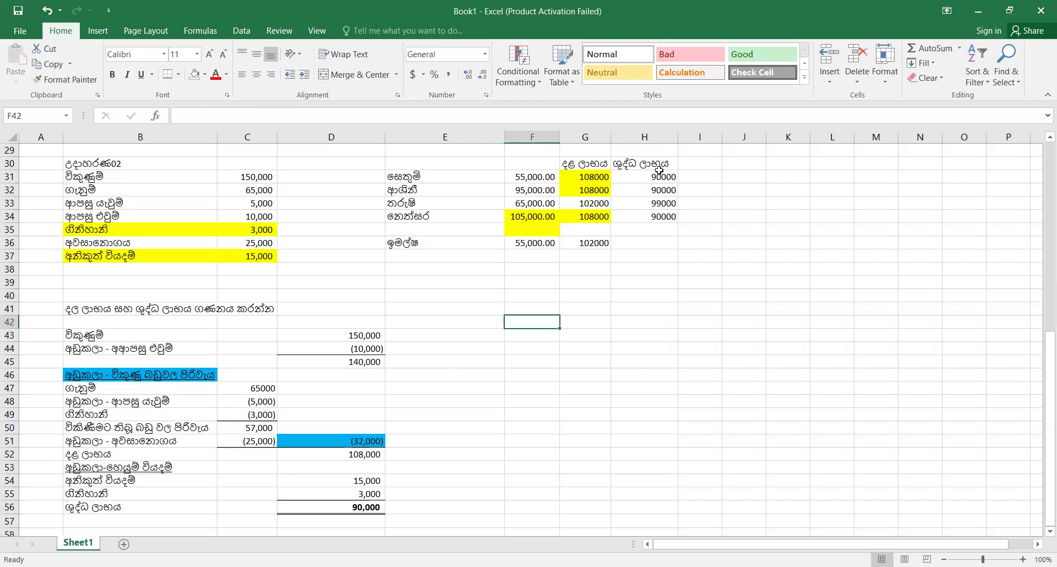
# Review the net profit answers in H31, H32 and H34 against D56, and the fire loss deduction in row 49 and net sales in D45
pyautogui.click(658, 214)
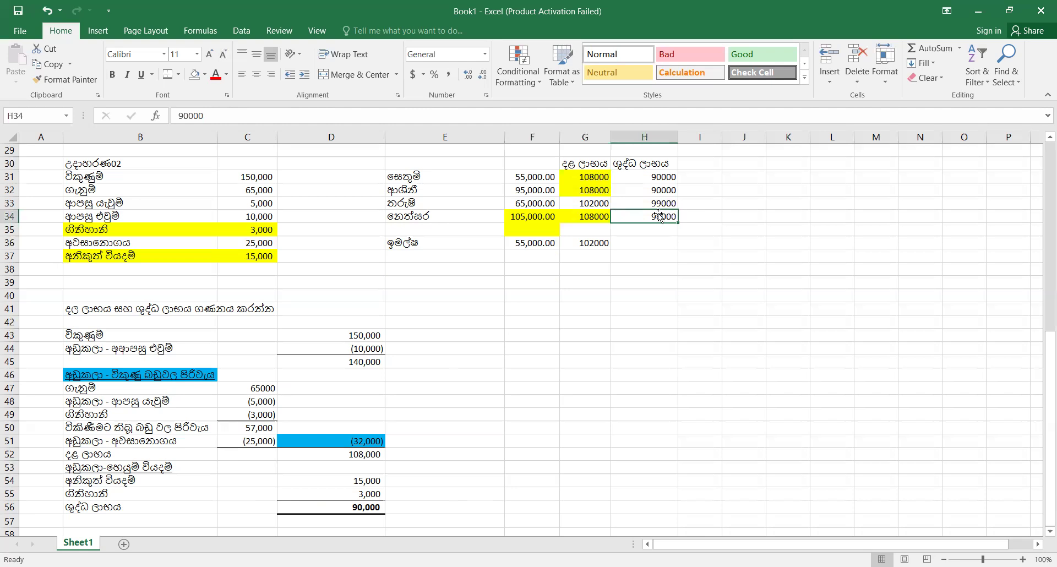
pyautogui.click(659, 190)
pyautogui.click(659, 177)
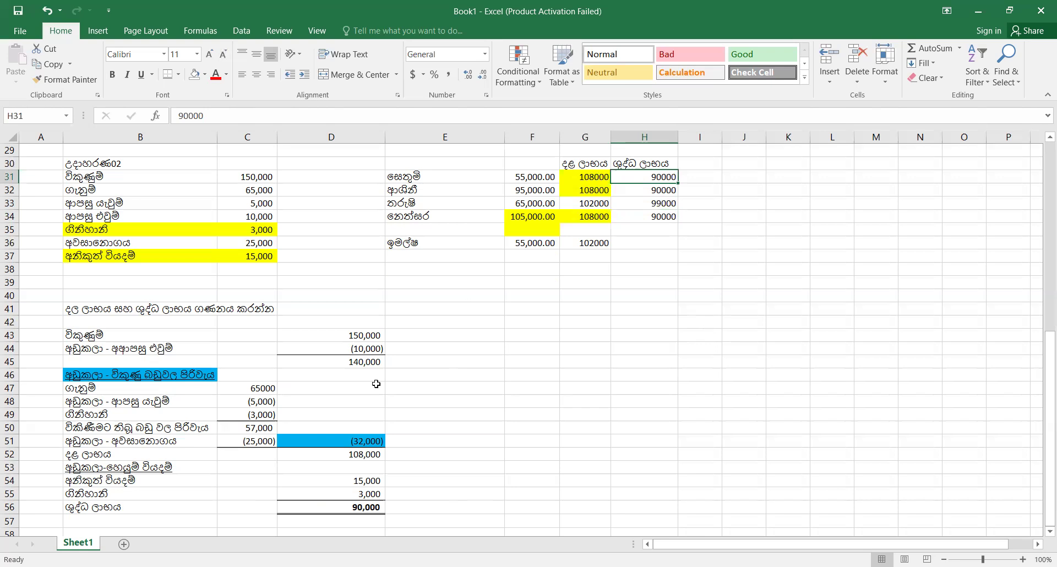
pyautogui.click(126, 417)
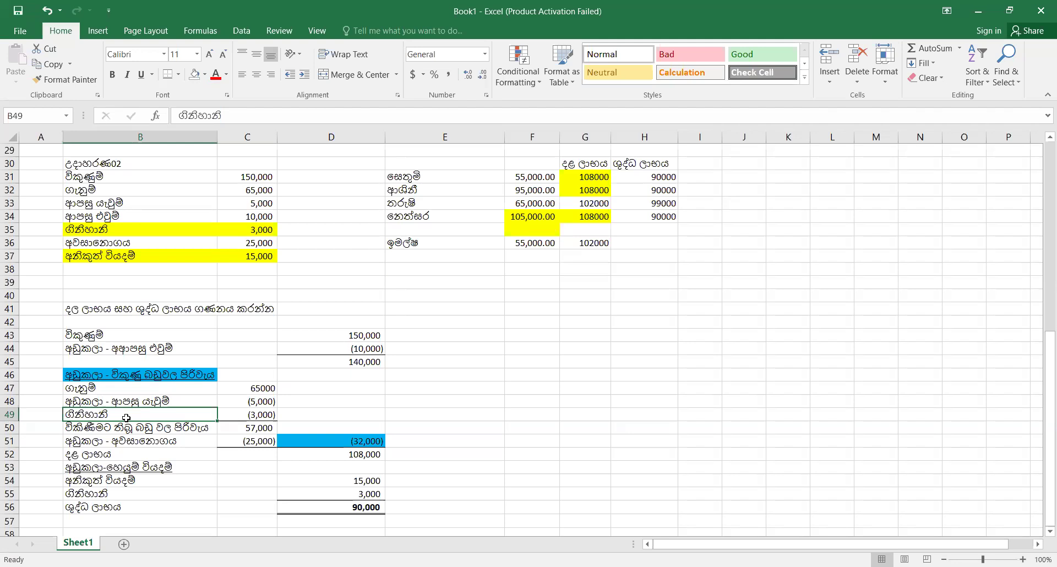
pyautogui.click(385, 365)
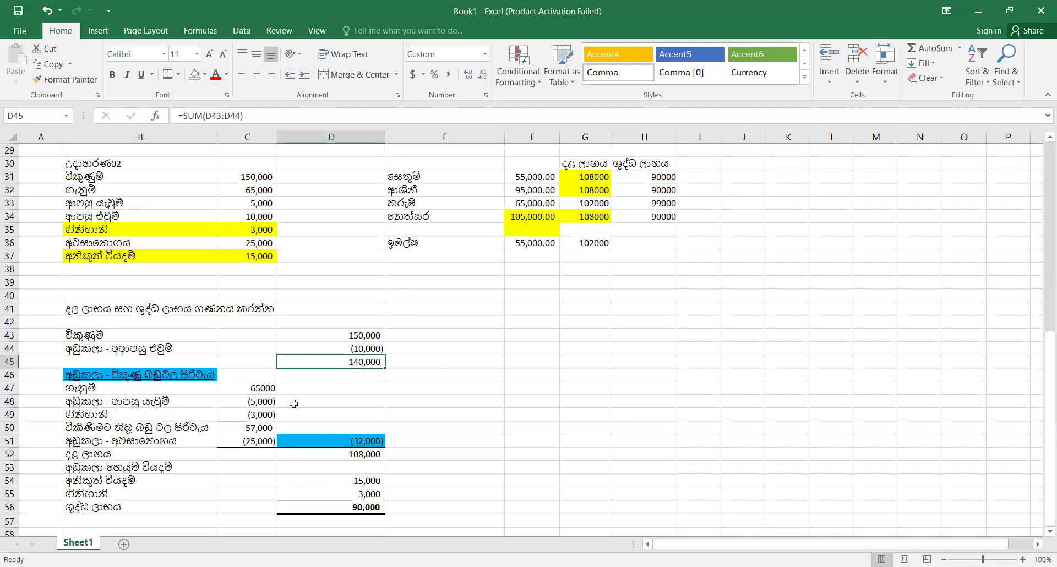
pyautogui.click(265, 413)
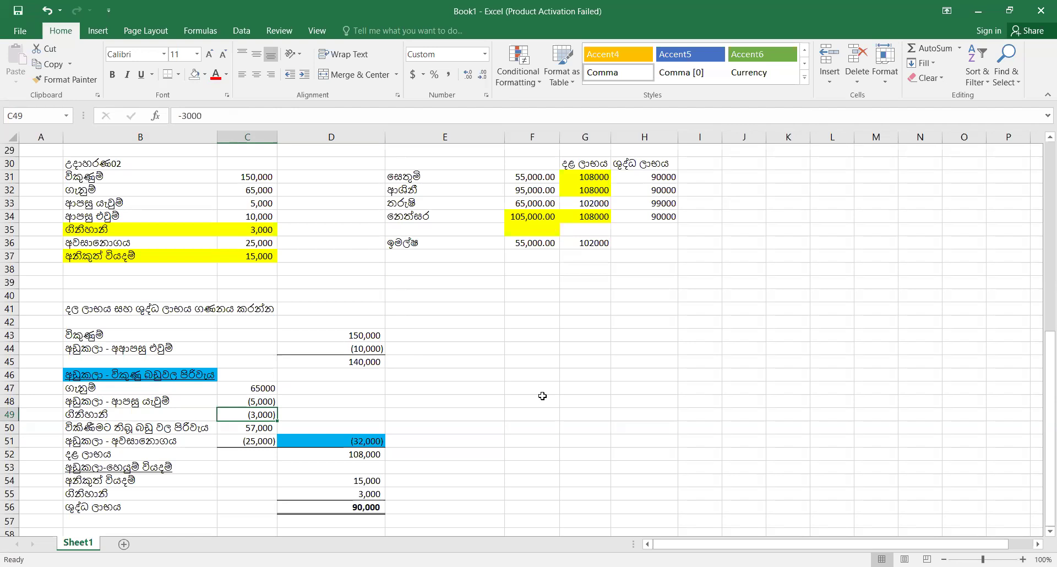
pyautogui.click(542, 335)
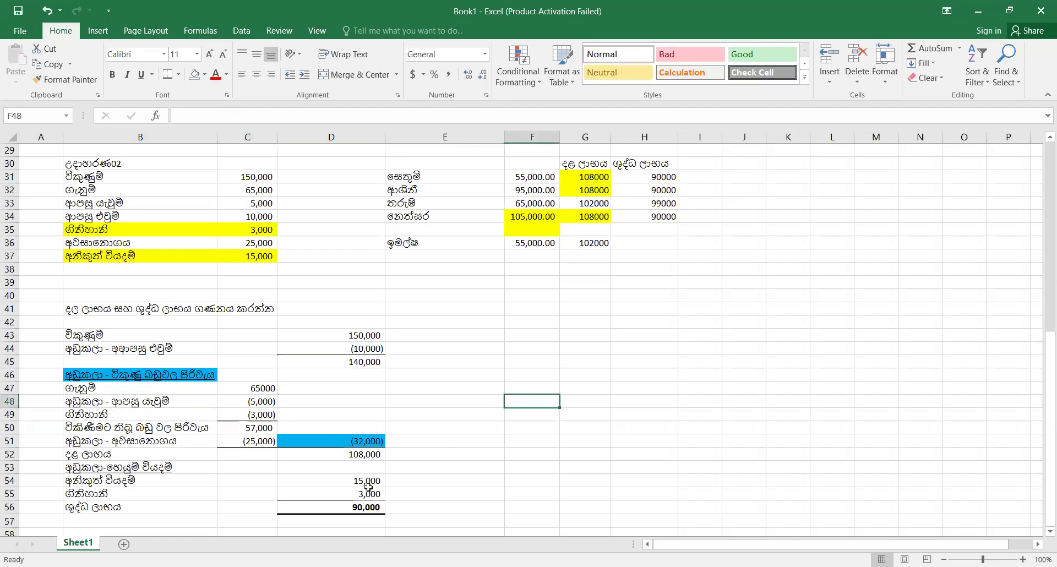
pyautogui.click(364, 506)
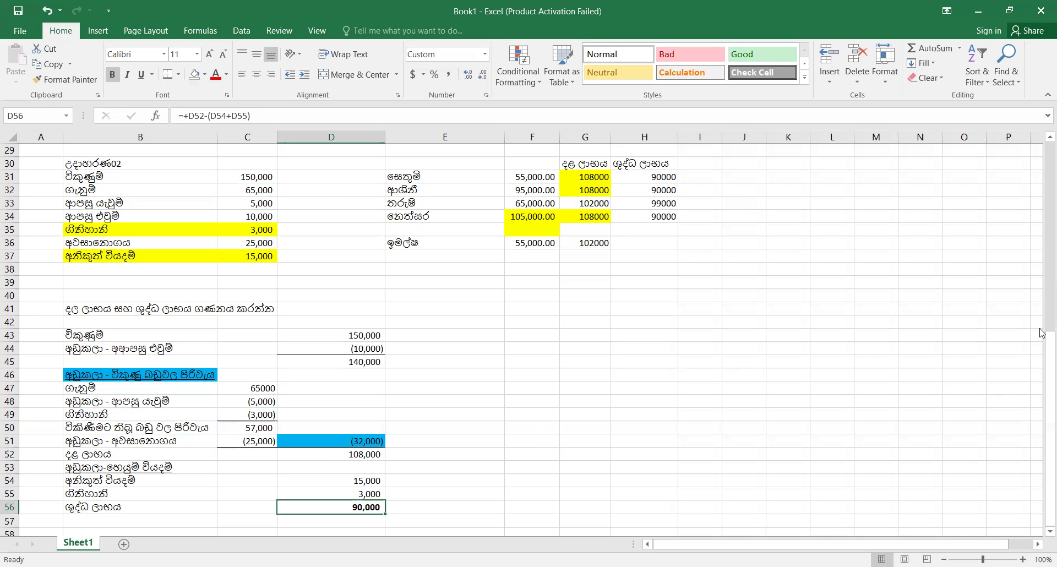
pyautogui.moveTo(1041, 346)
pyautogui.mouseDown()
pyautogui.moveTo(1042, 266)
pyautogui.moveTo(1041, 350)
pyautogui.mouseUp()
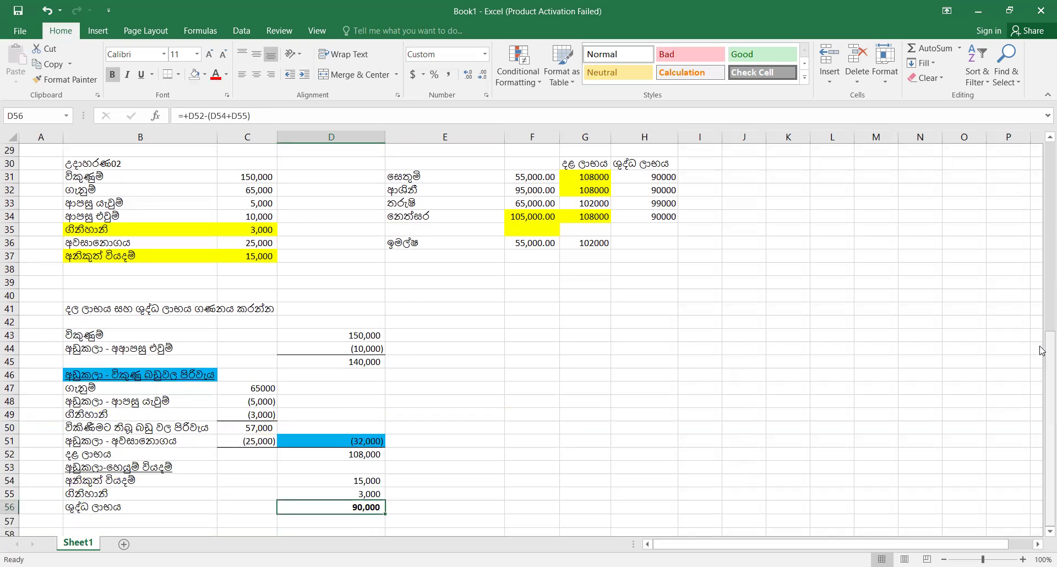